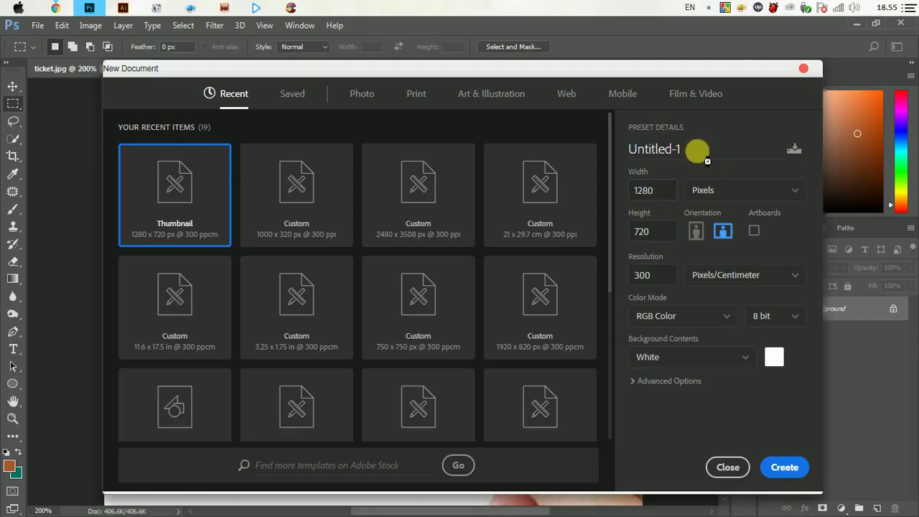
Step: Start naming the new document 'Plane Ticket Design' in the New Document dialog
{"action": "double_click", "coordinate": [707, 160]}
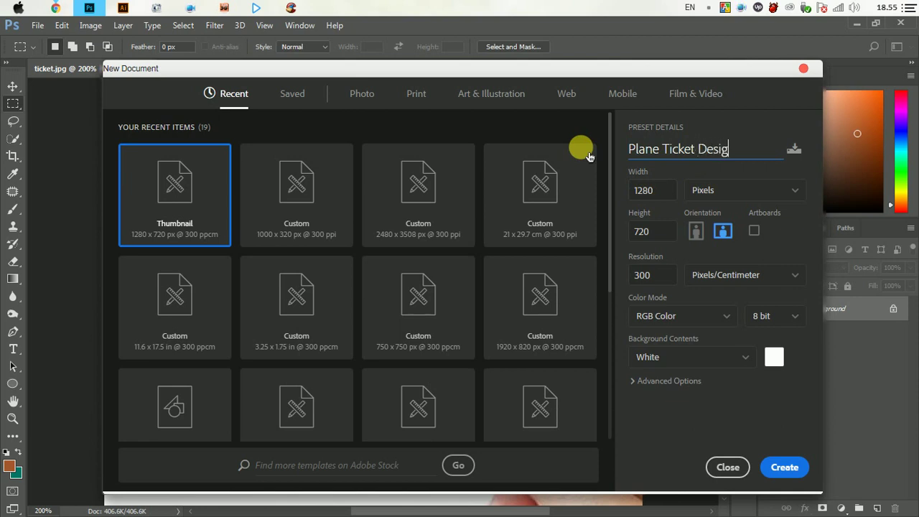
Step: Create a 1200 × 500 px RGB Color document with a white background
{"action": "key", "text": "Tab"}
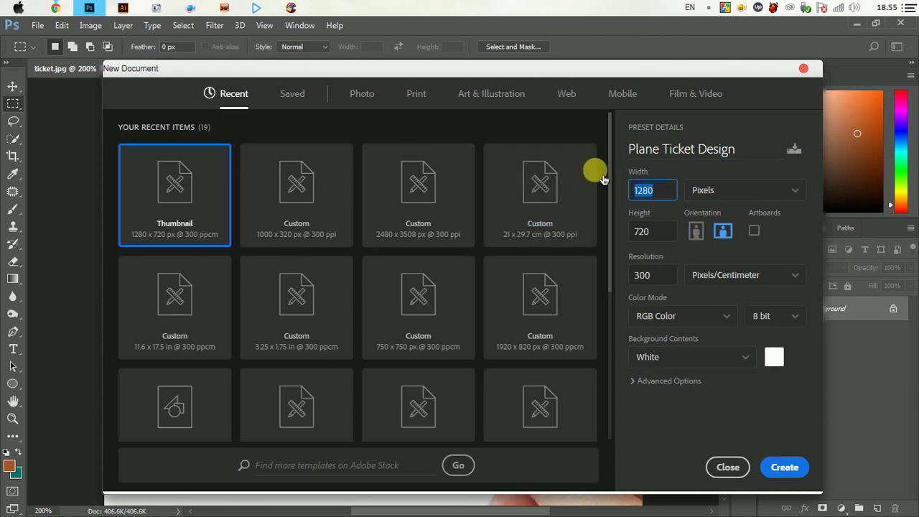
{"action": "type", "text": "200"}
{"action": "key", "text": "Tab"}
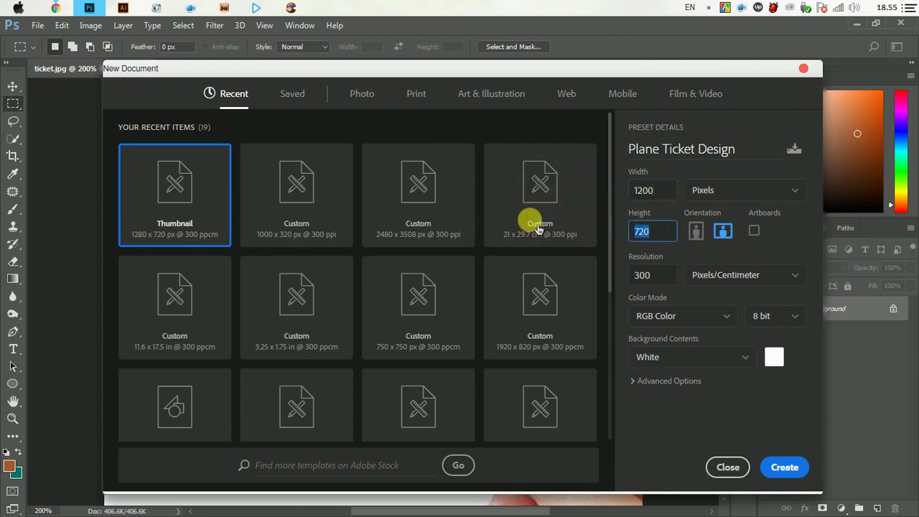
{"action": "type", "text": "500"}
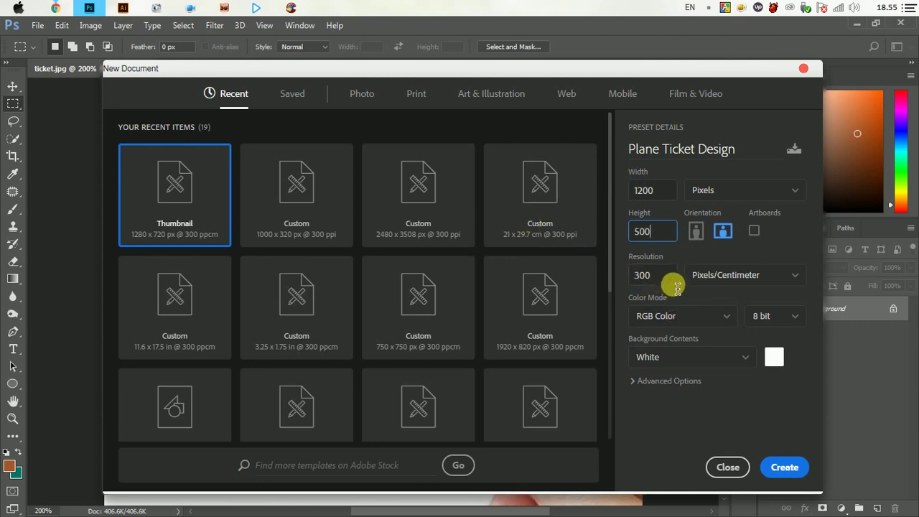
{"action": "left_click", "coordinate": [718, 315]}
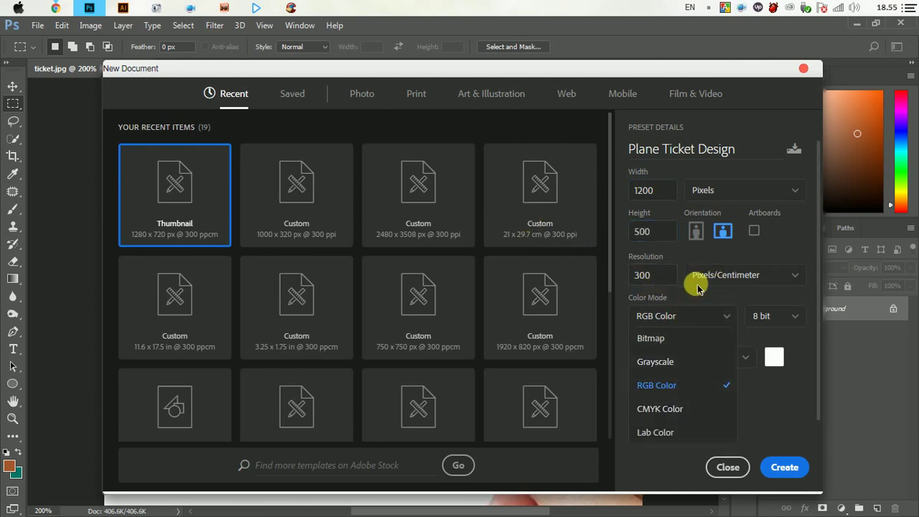
{"action": "left_click", "coordinate": [732, 123]}
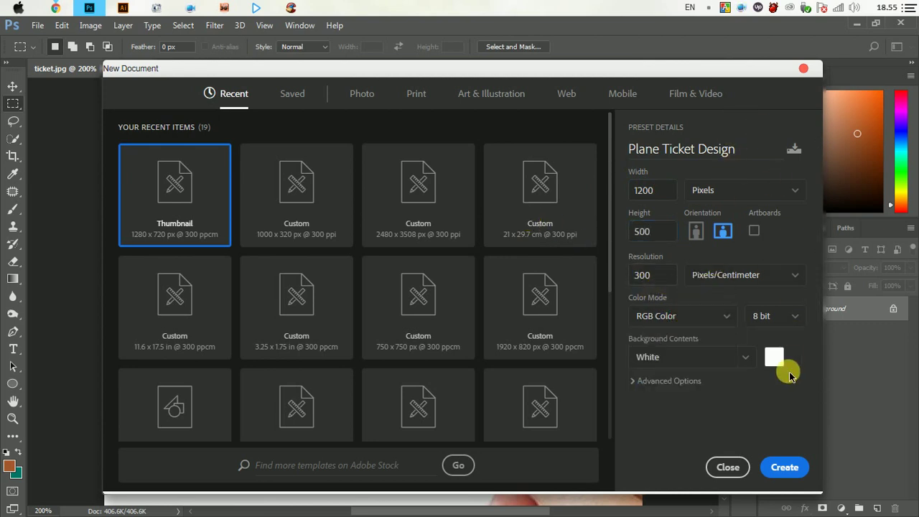
{"action": "left_click", "coordinate": [784, 467]}
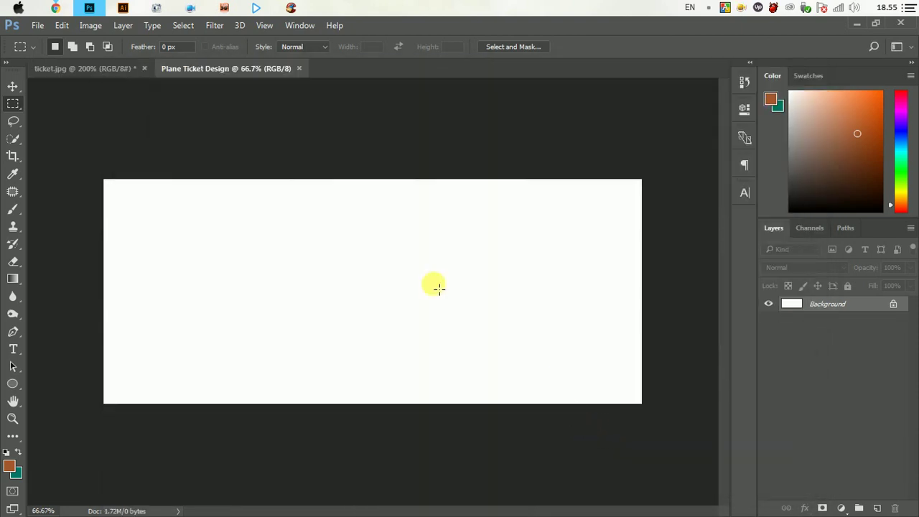
Step: Zoom to 66.7%, show View > Rulers, and place a vertical guide at about 3 cm
{"action": "left_click", "coordinate": [337, 259], "text": "alt"}
{"action": "left_click", "coordinate": [338, 259], "text": "alt"}
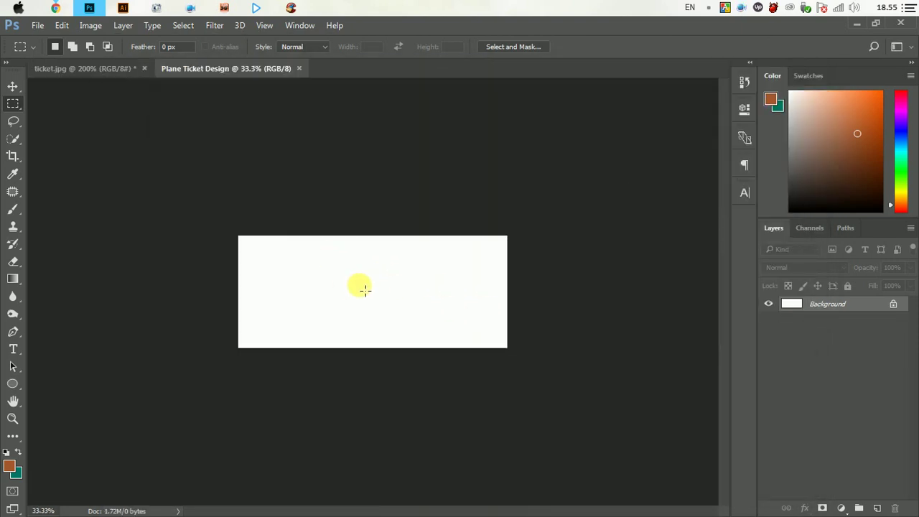
{"action": "left_click", "coordinate": [13, 86]}
{"action": "left_click", "coordinate": [408, 288], "text": "ctrl"}
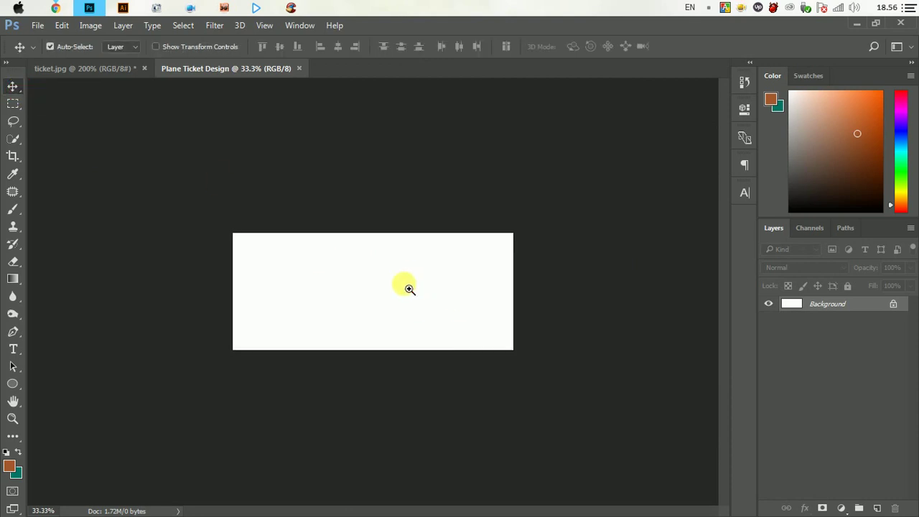
{"action": "left_click", "coordinate": [409, 288], "text": "ctrl"}
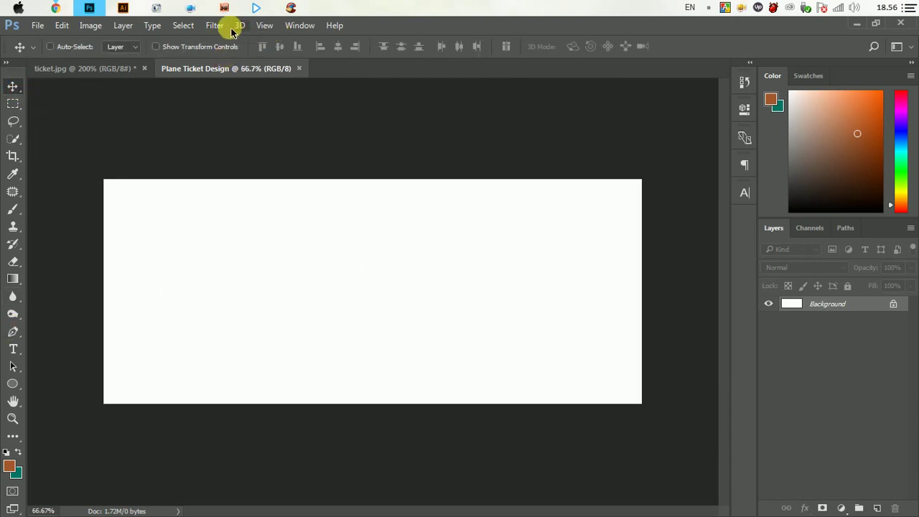
{"action": "left_click", "coordinate": [259, 27]}
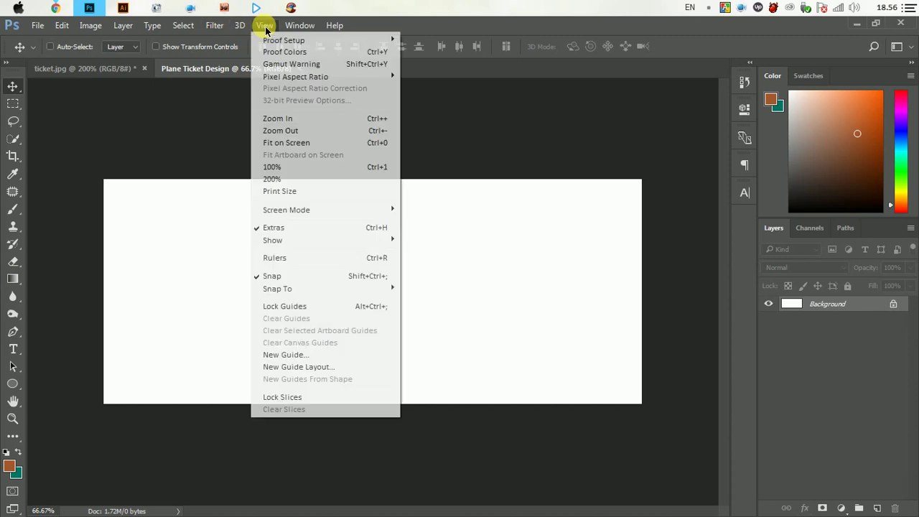
{"action": "left_click", "coordinate": [294, 258]}
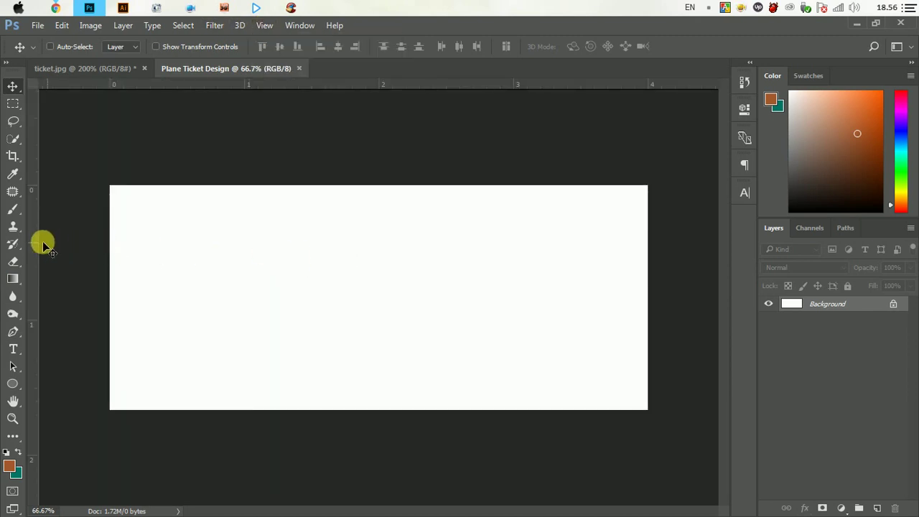
{"action": "left_click_drag", "start_coordinate": [33, 243], "coordinate": [531, 251]}
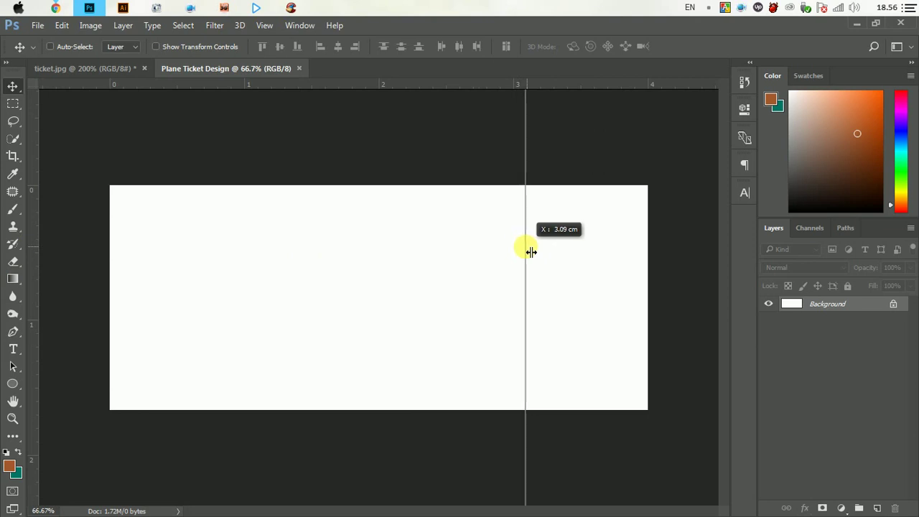
{"action": "left_click_drag", "start_coordinate": [531, 251], "coordinate": [514, 244]}
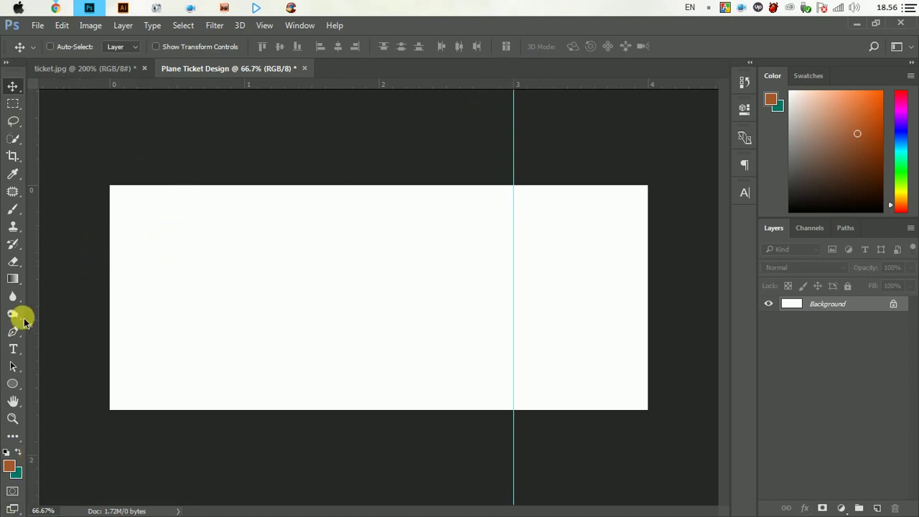
Step: Draw a brown rectangle band across the top edge of the canvas
{"action": "left_click", "coordinate": [16, 384]}
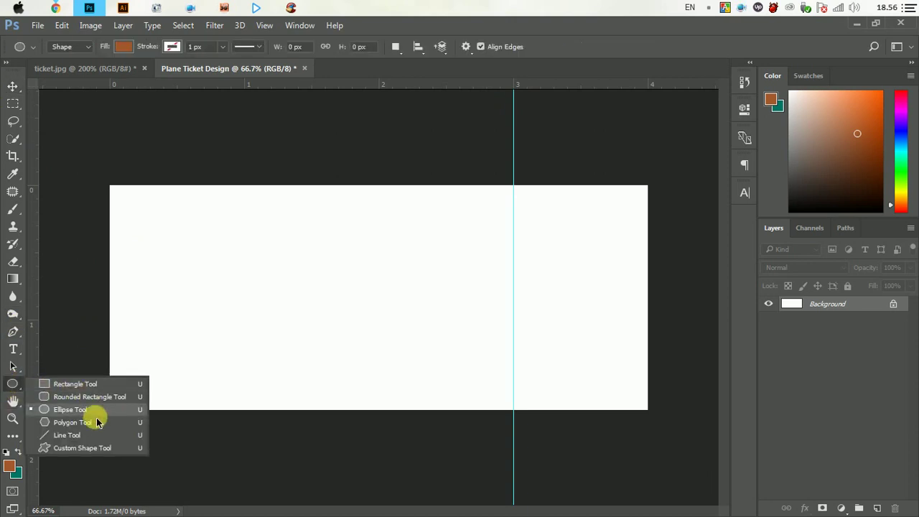
{"action": "left_click", "coordinate": [75, 385]}
{"action": "left_click_drag", "start_coordinate": [98, 177], "coordinate": [656, 209]}
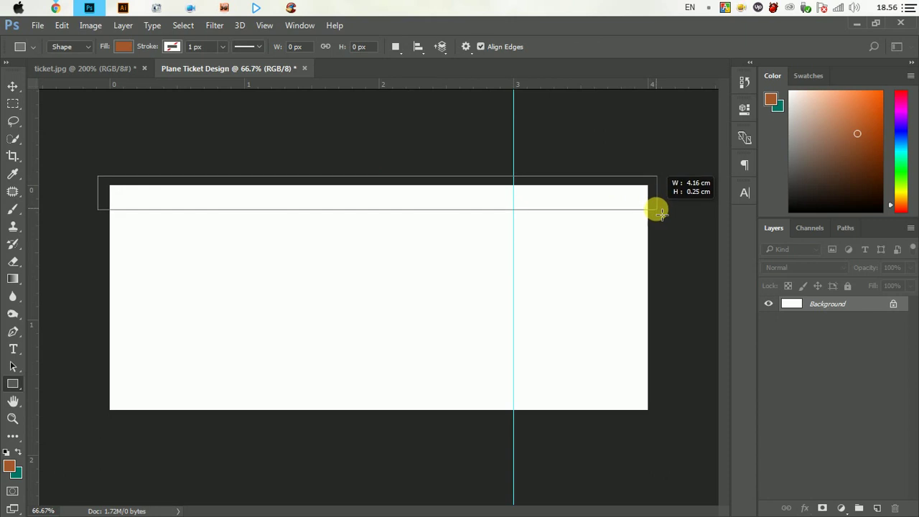
{"action": "left_click_drag", "start_coordinate": [659, 212], "coordinate": [658, 228]}
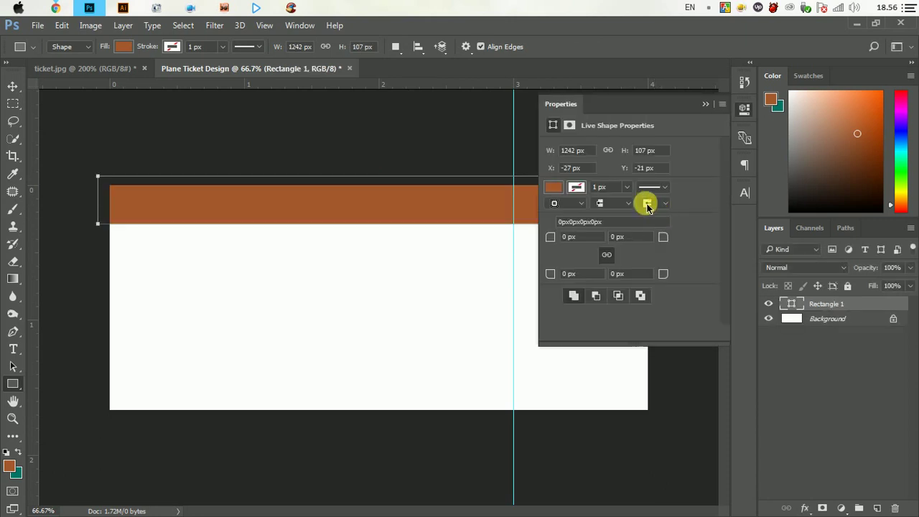
{"action": "left_click", "coordinate": [706, 105]}
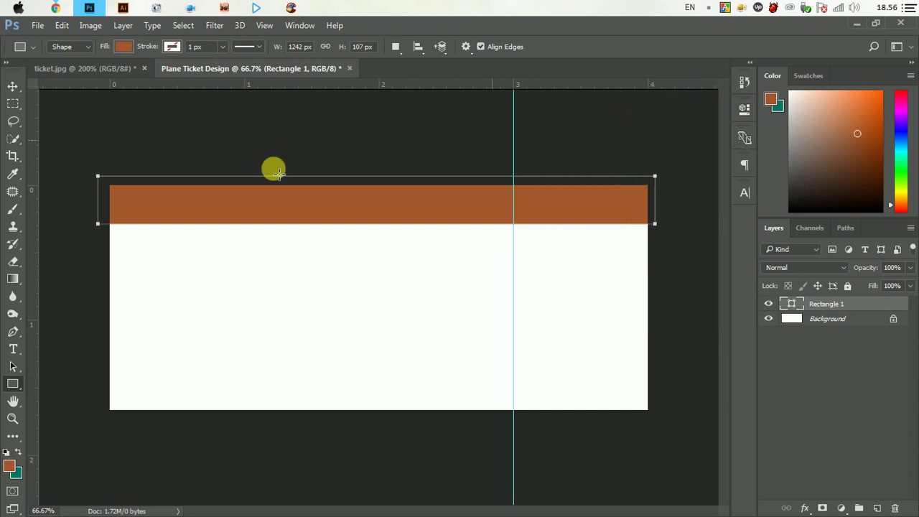
Step: Duplicate the band to the bottom edge, fine-tune both positions, and select both layers
{"action": "left_click", "coordinate": [15, 89]}
{"action": "left_click_drag", "start_coordinate": [847, 304], "coordinate": [876, 507]}
{"action": "mouse_move", "coordinate": [298, 191]}
{"action": "left_mouse_down"}
{"action": "mouse_move", "coordinate": [332, 409]}
{"action": "mouse_move", "coordinate": [335, 388]}
{"action": "left_mouse_up"}
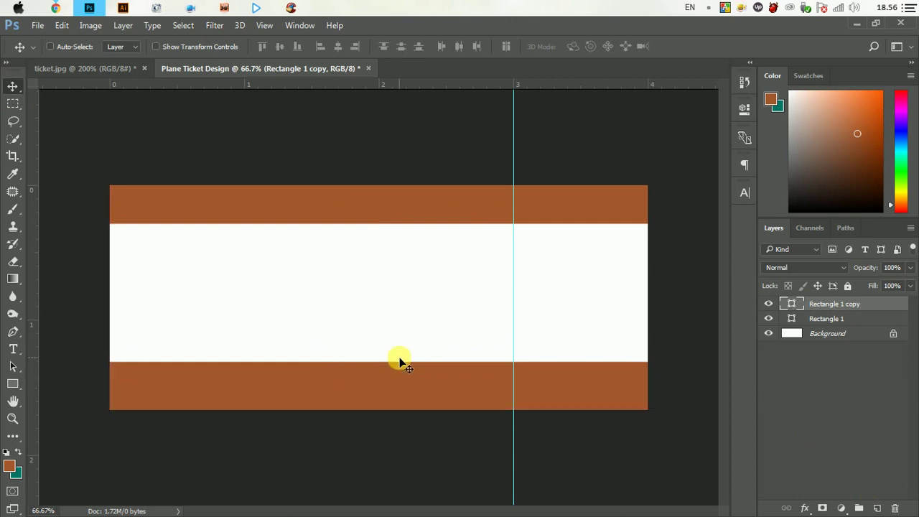
{"action": "left_click", "coordinate": [805, 319]}
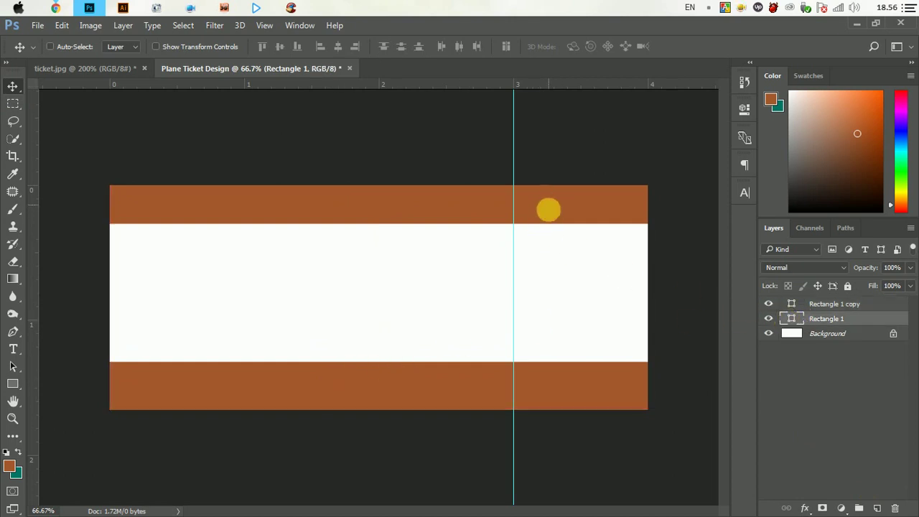
{"action": "left_click_drag", "start_coordinate": [547, 209], "coordinate": [549, 220]}
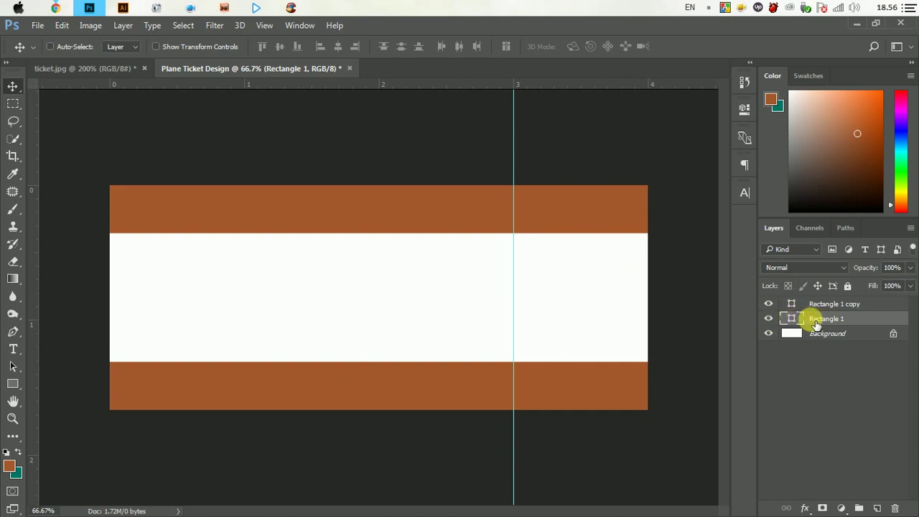
{"action": "left_click_drag", "start_coordinate": [548, 207], "coordinate": [549, 202]}
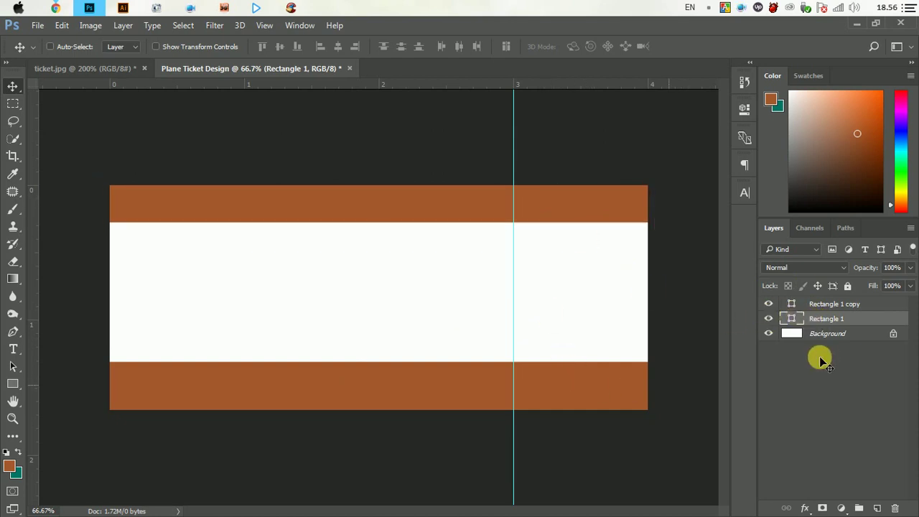
{"action": "left_click", "coordinate": [836, 304]}
{"action": "left_click_drag", "start_coordinate": [607, 379], "coordinate": [608, 396]}
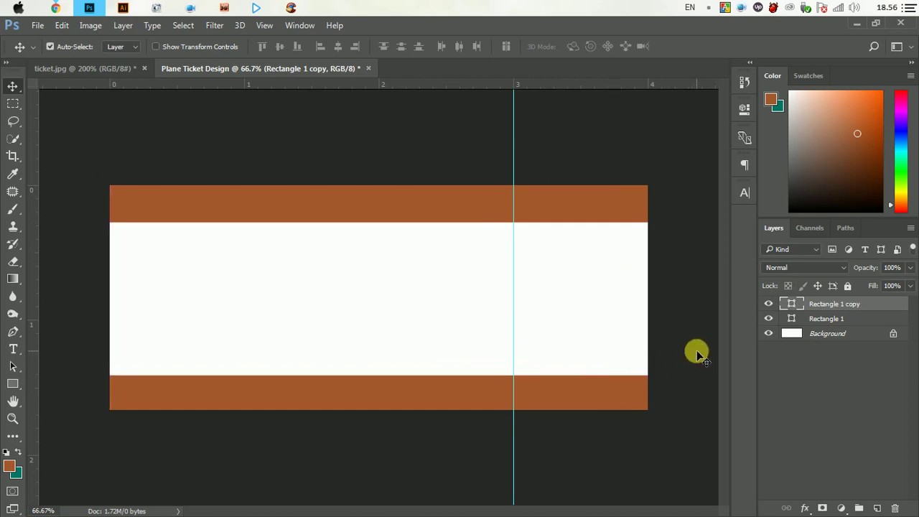
{"action": "left_click", "coordinate": [861, 322], "text": "shift"}
Step: Merge the two band layers with Merge Shapes and open the merged layer's Layer Style
{"action": "right_click", "coordinate": [869, 305]}
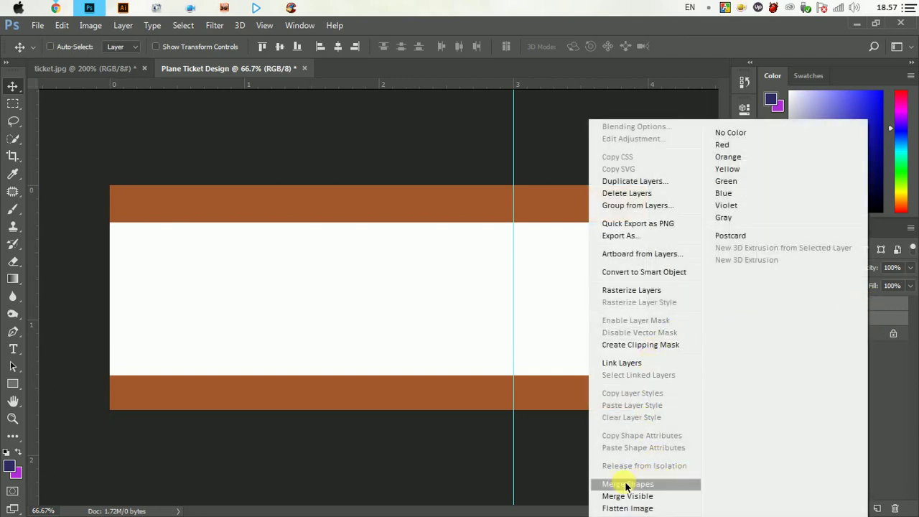
{"action": "left_click", "coordinate": [656, 485]}
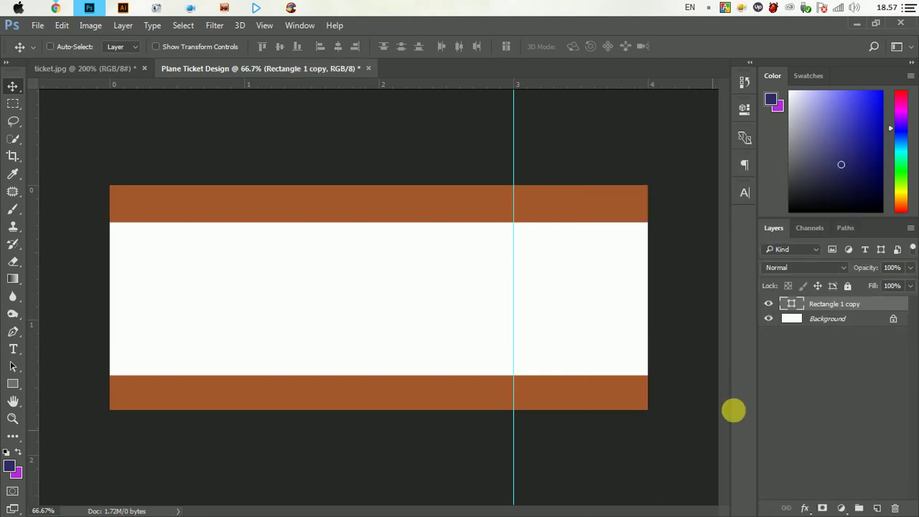
{"action": "double_click", "coordinate": [885, 309]}
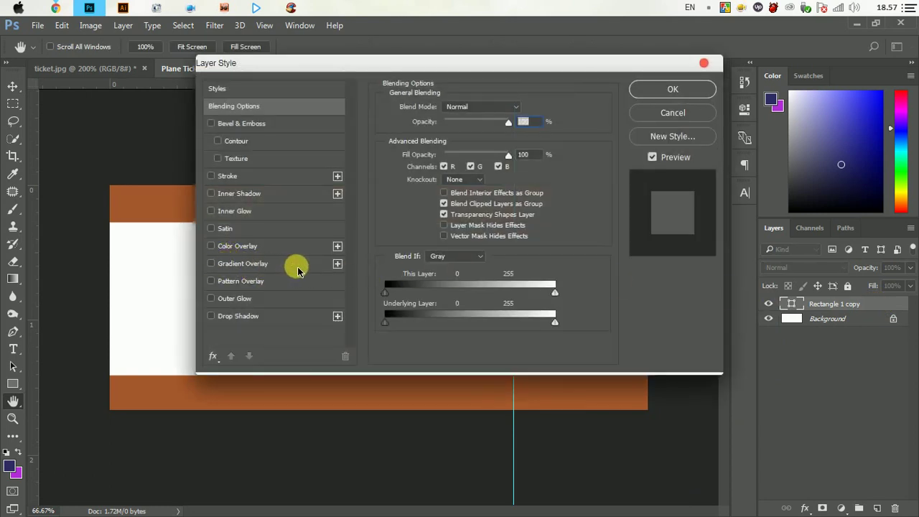
Step: Add a Gradient Overlay using the purple Foreground to Background gradient
{"action": "left_click", "coordinate": [262, 266]}
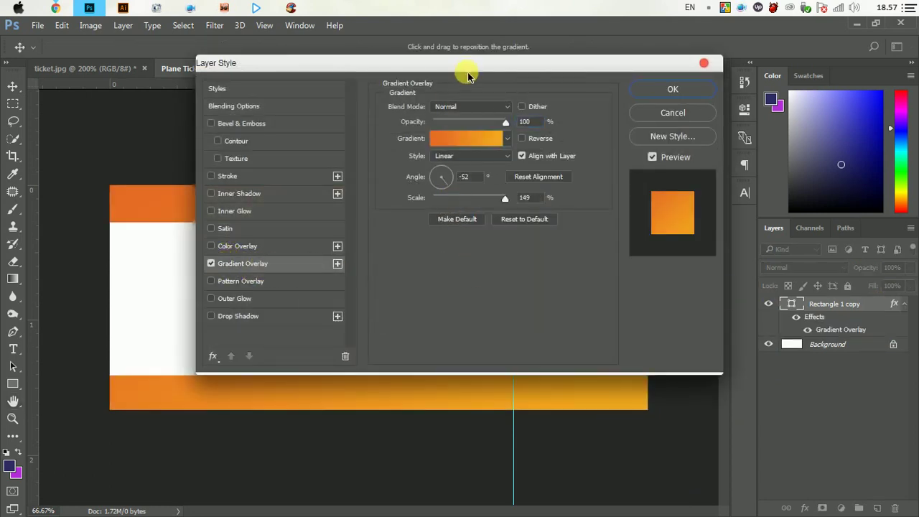
{"action": "left_click_drag", "start_coordinate": [467, 76], "coordinate": [671, 274]}
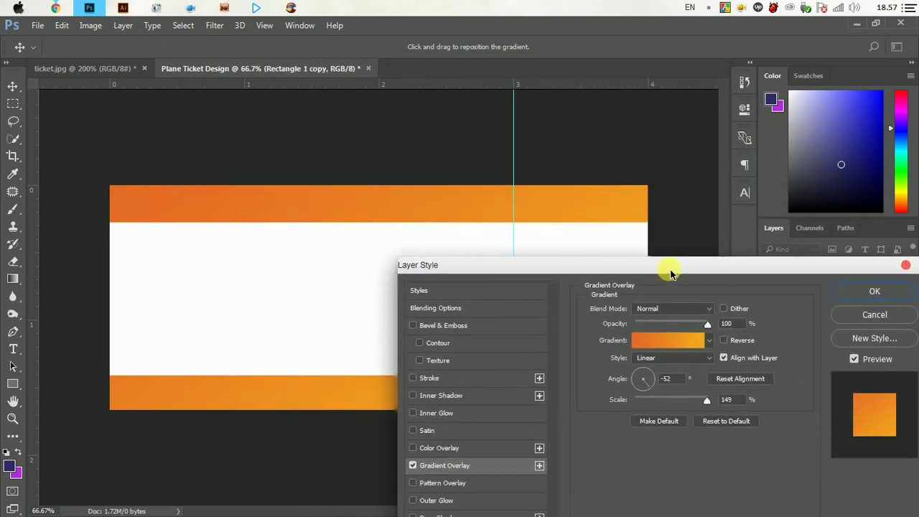
{"action": "left_click", "coordinate": [652, 340]}
{"action": "left_click", "coordinate": [605, 213]}
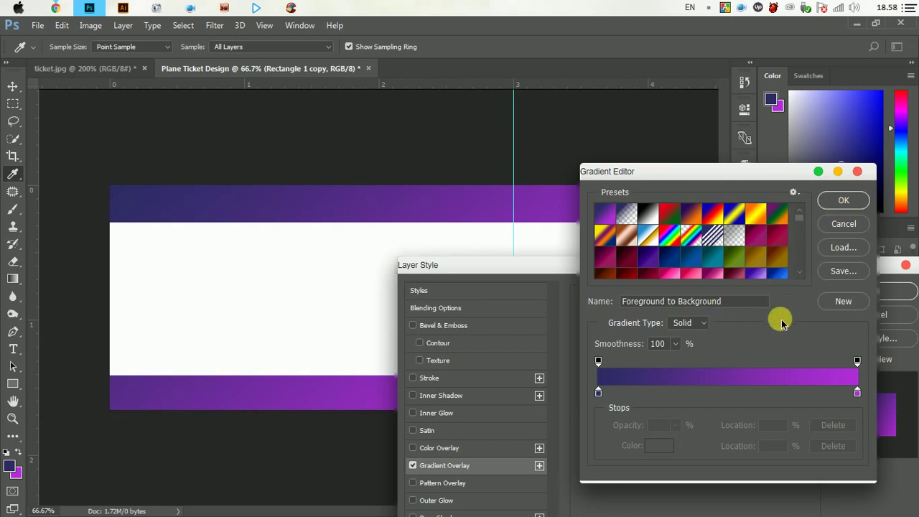
{"action": "left_click", "coordinate": [852, 200]}
{"action": "mouse_move", "coordinate": [772, 284]}
{"action": "left_mouse_down"}
{"action": "mouse_move", "coordinate": [636, 281]}
{"action": "mouse_move", "coordinate": [629, 306]}
{"action": "left_mouse_up"}
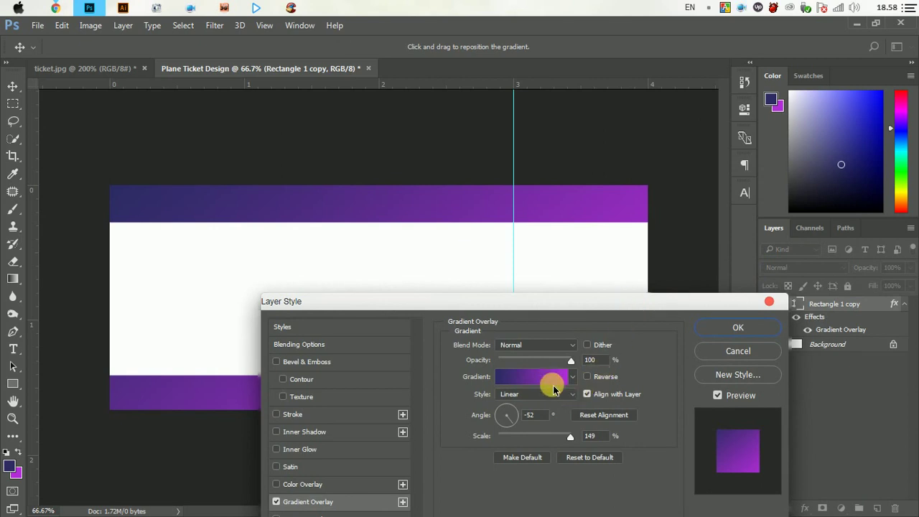
Step: Make the gradient Radial and reversed, at 150% scale, adjust opacity, and apply
{"action": "left_click", "coordinate": [525, 397]}
{"action": "left_click", "coordinate": [527, 414]}
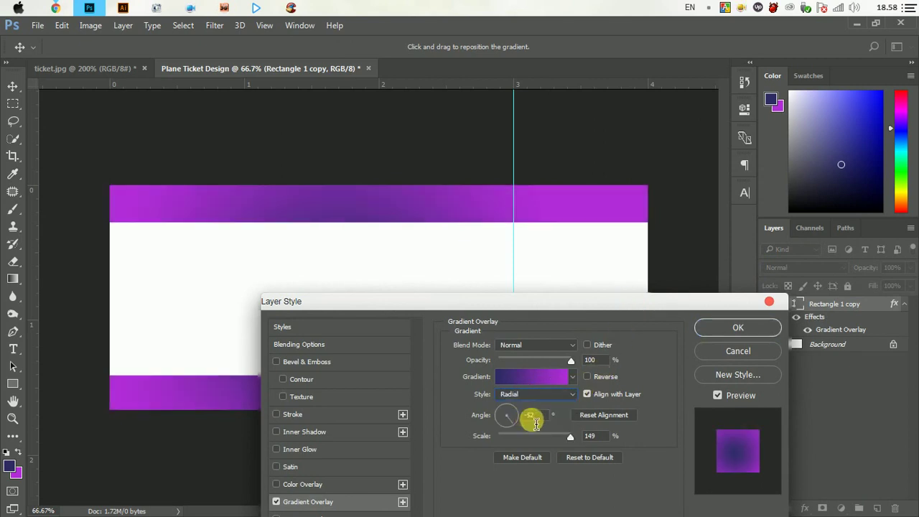
{"action": "left_click", "coordinate": [587, 377]}
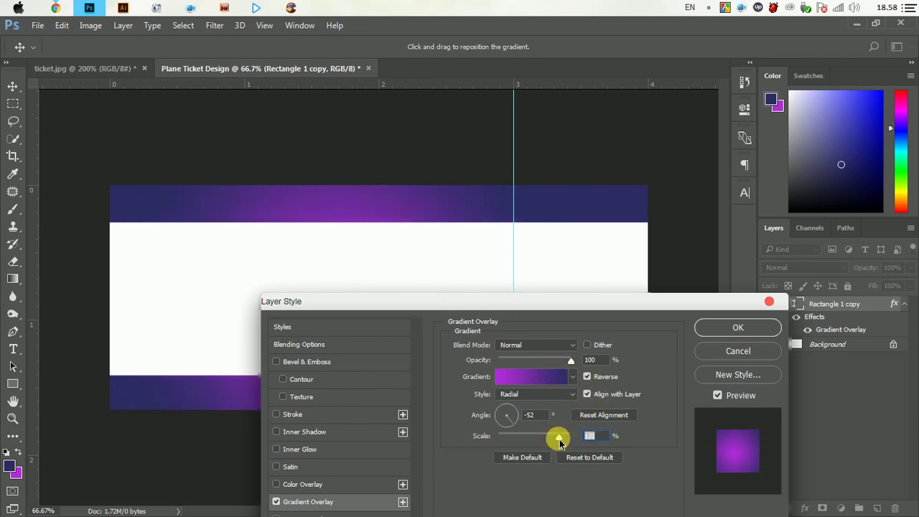
{"action": "left_click_drag", "start_coordinate": [579, 440], "coordinate": [606, 444]}
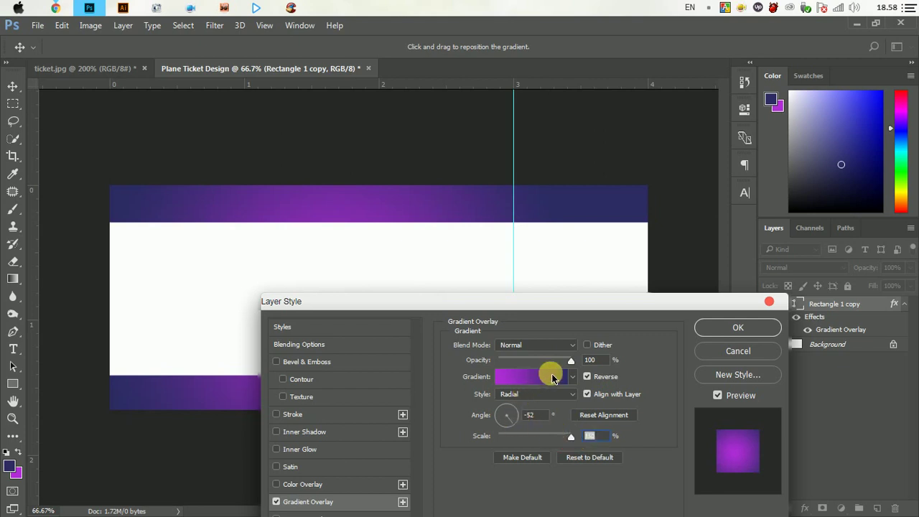
{"action": "left_click_drag", "start_coordinate": [568, 364], "coordinate": [561, 369]}
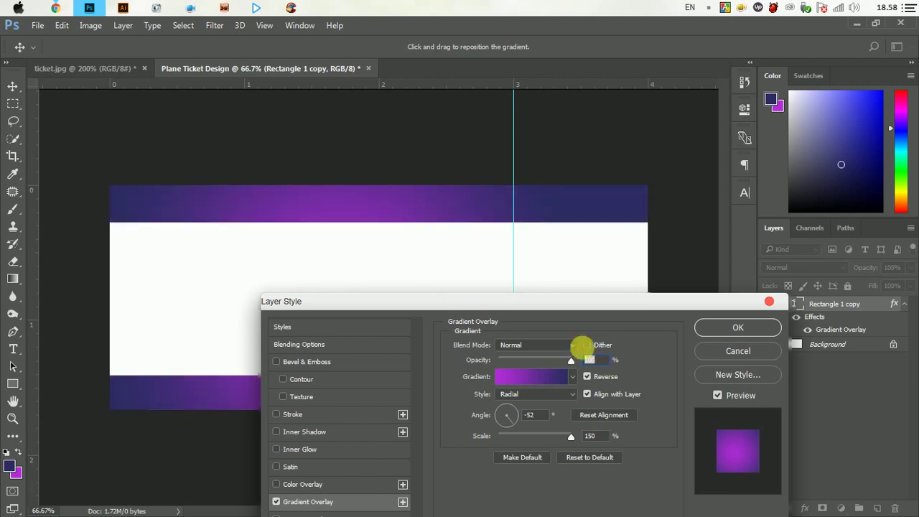
{"action": "left_click_drag", "start_coordinate": [570, 305], "coordinate": [591, 183]}
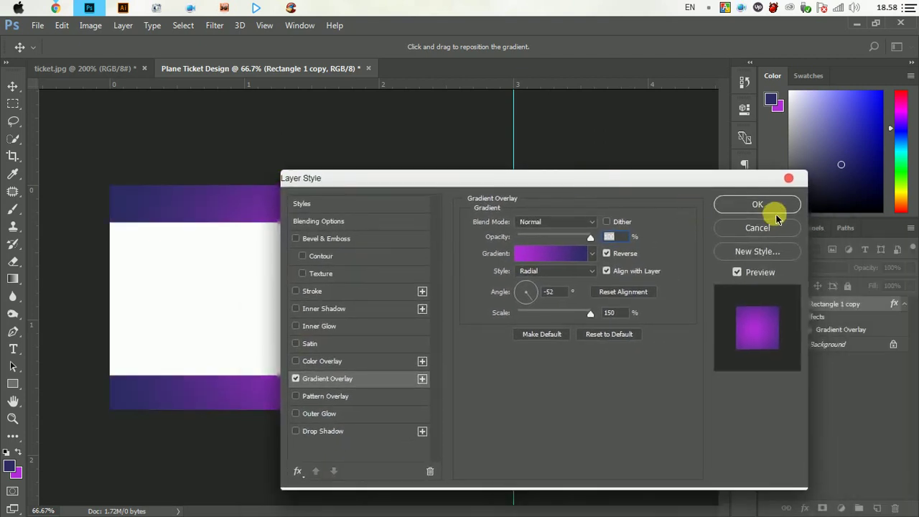
{"action": "left_click", "coordinate": [758, 204]}
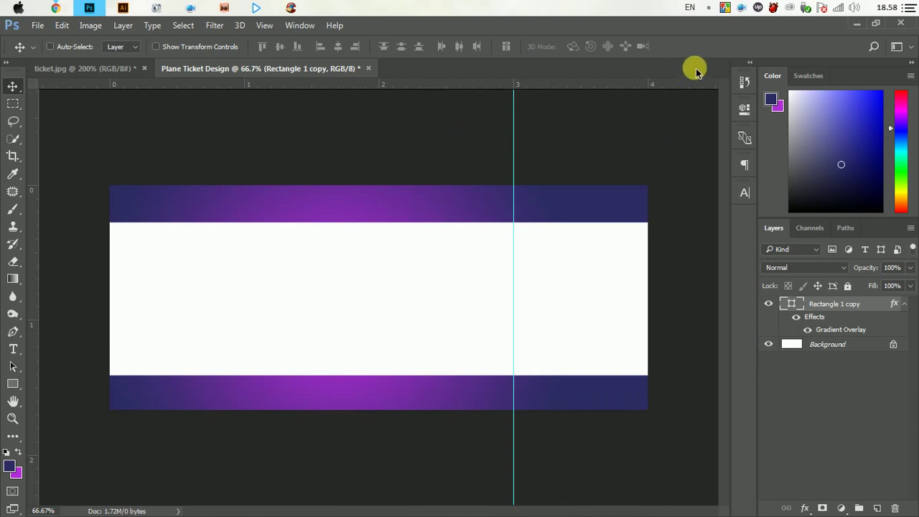
Step: Bring up the File > Open dialog and browse to the Desktop folder
{"action": "left_click", "coordinate": [6, 5]}
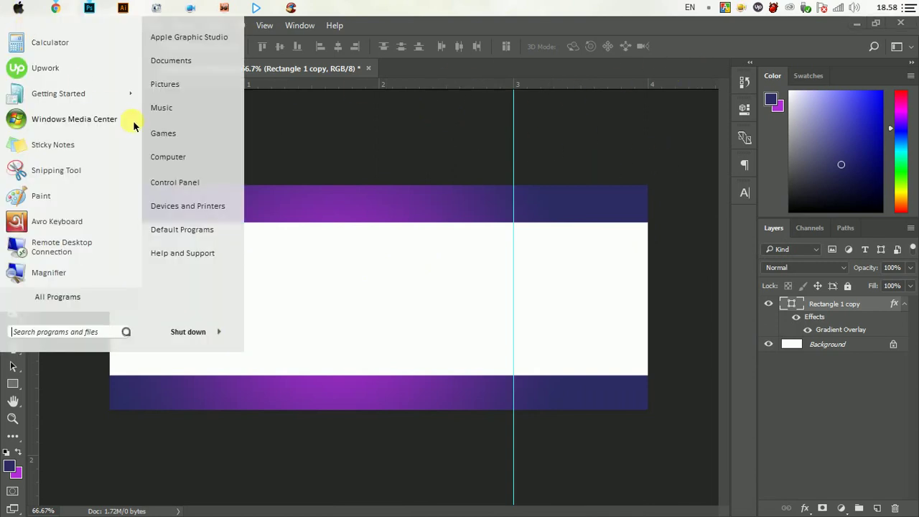
{"action": "left_click", "coordinate": [328, 137]}
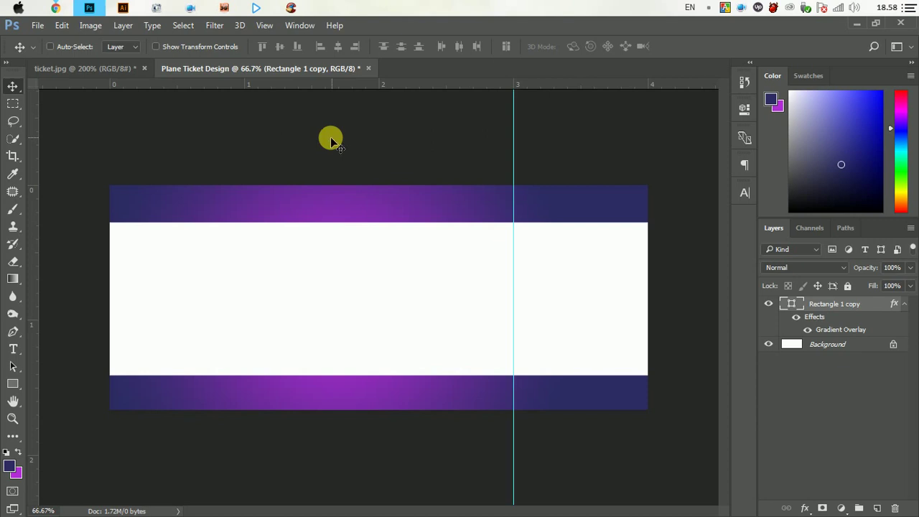
{"action": "left_click", "coordinate": [38, 26]}
{"action": "left_click", "coordinate": [55, 51]}
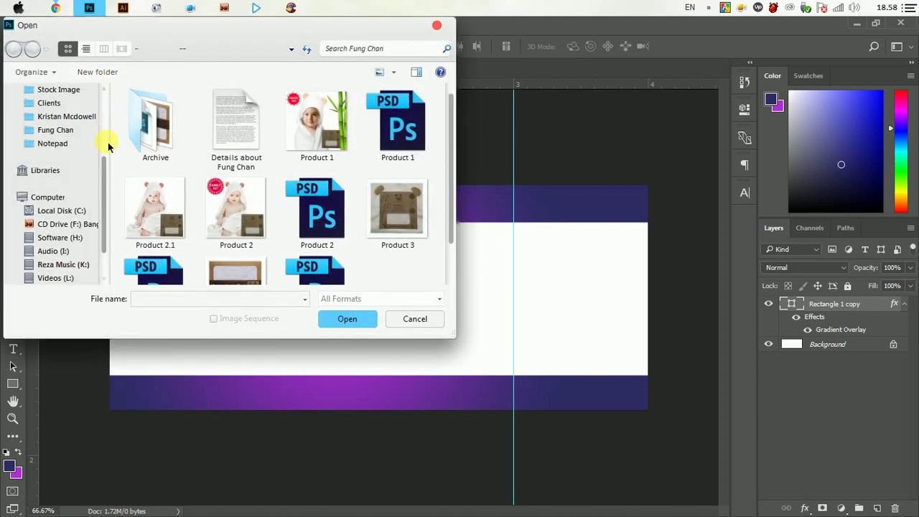
{"action": "left_click_drag", "start_coordinate": [105, 178], "coordinate": [108, 108]}
{"action": "left_click", "coordinate": [51, 109]}
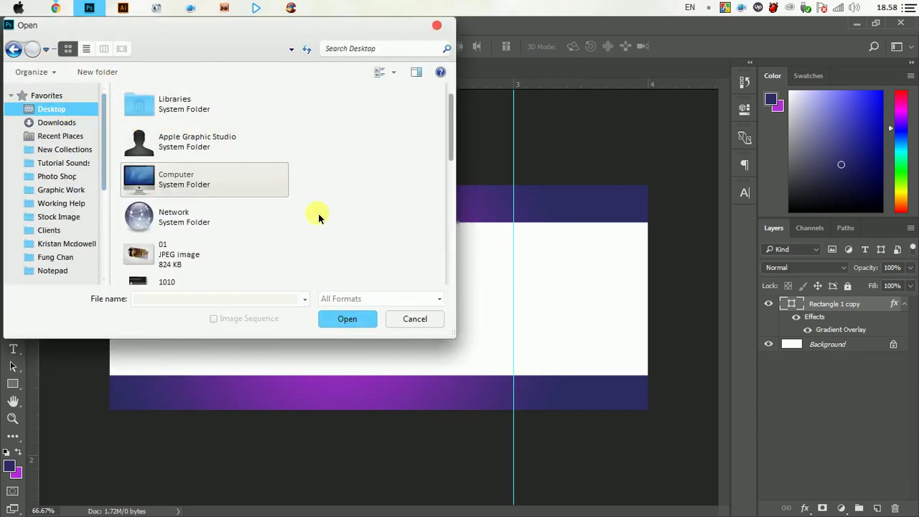
Step: Open the World Map file and accept the Rasterize SVG settings at 300 ppi
{"action": "scroll", "coordinate": [323, 219], "scroll_direction": "down", "scroll_amount": 3}
{"action": "scroll", "coordinate": [325, 226], "scroll_direction": "down", "scroll_amount": 3}
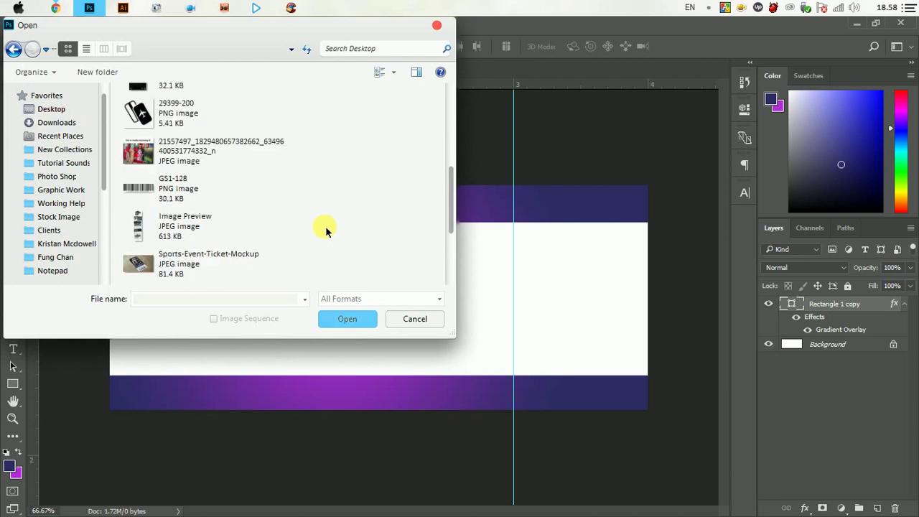
{"action": "scroll", "coordinate": [326, 226], "scroll_direction": "down", "scroll_amount": 3}
{"action": "scroll", "coordinate": [325, 226], "scroll_direction": "up", "scroll_amount": 3}
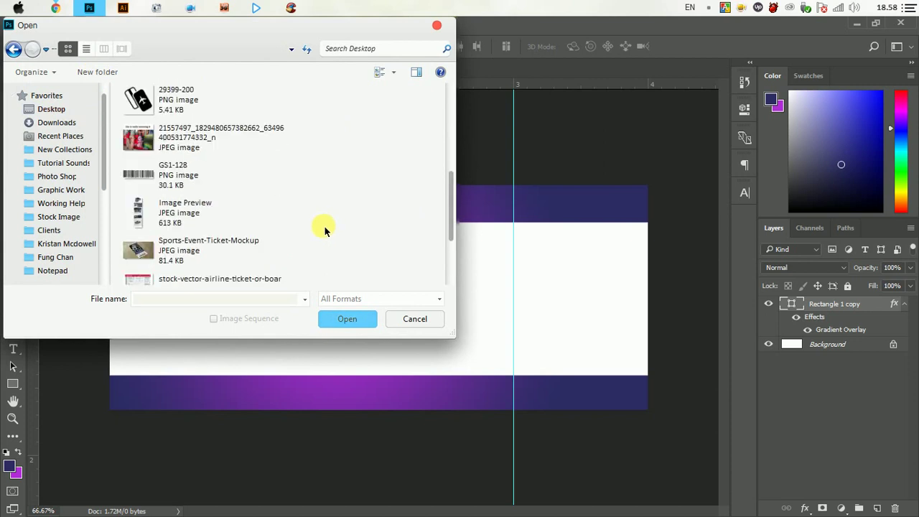
{"action": "scroll", "coordinate": [323, 226], "scroll_direction": "down", "scroll_amount": 3}
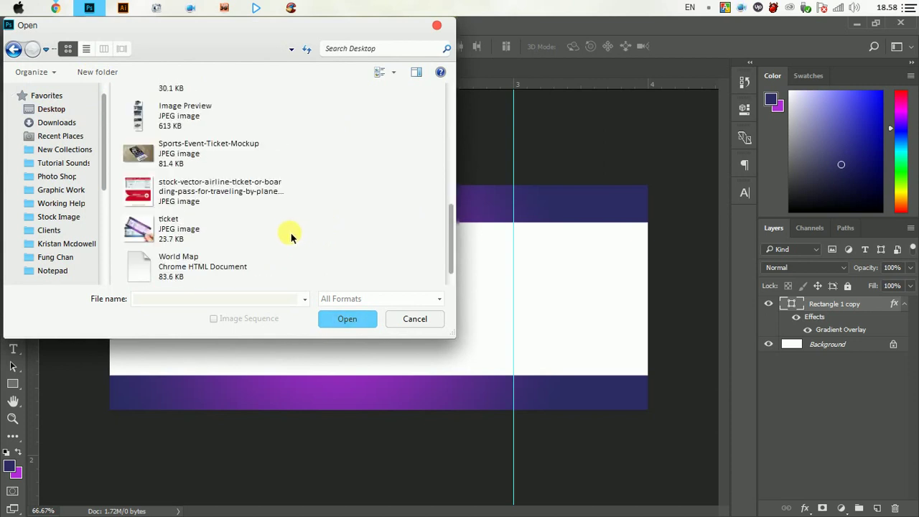
{"action": "left_click", "coordinate": [345, 320]}
{"action": "left_click", "coordinate": [567, 140]}
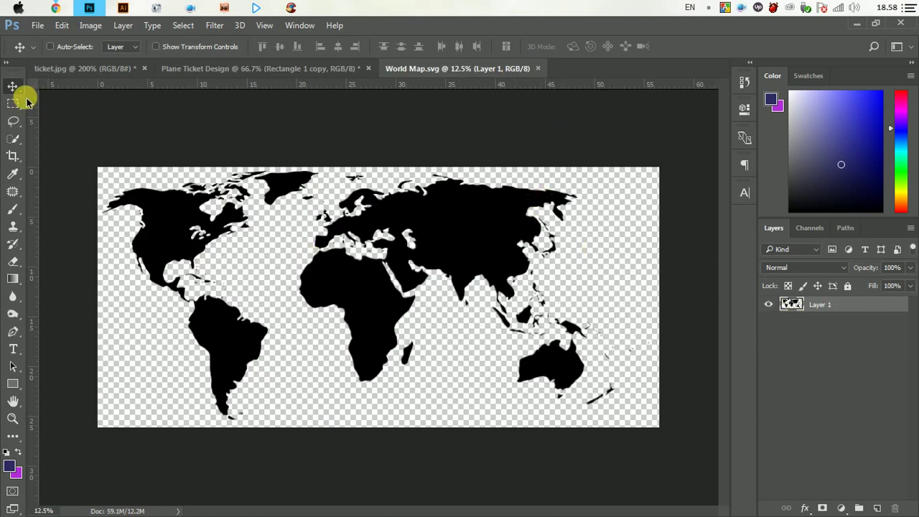
Step: Drag the world map into the ticket and Free Transform it to about 17%
{"action": "mouse_move", "coordinate": [445, 243]}
{"action": "left_mouse_down"}
{"action": "mouse_move", "coordinate": [307, 77]}
{"action": "mouse_move", "coordinate": [507, 222]}
{"action": "left_mouse_up"}
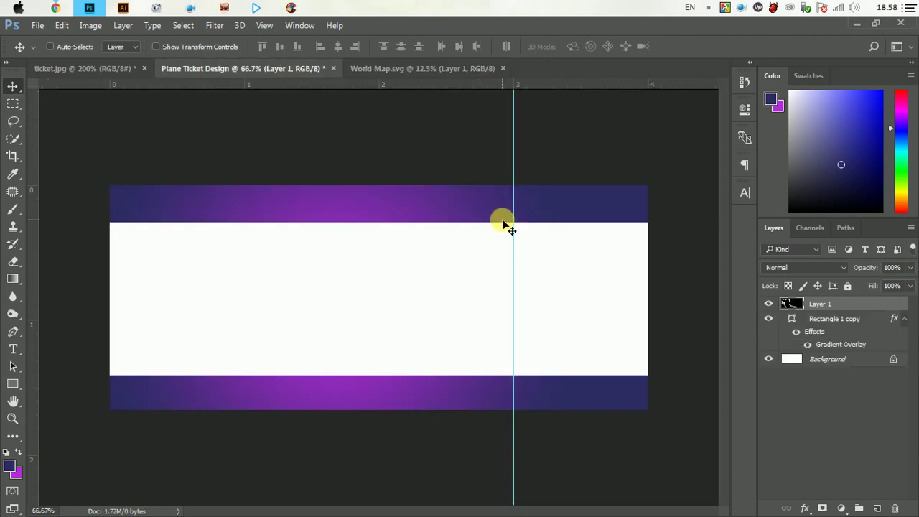
{"action": "left_click", "coordinate": [61, 25]}
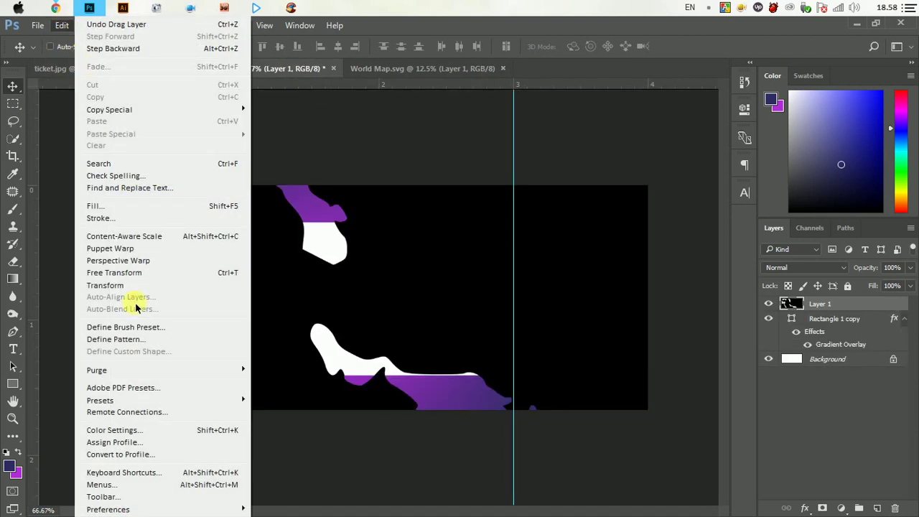
{"action": "left_click", "coordinate": [115, 272]}
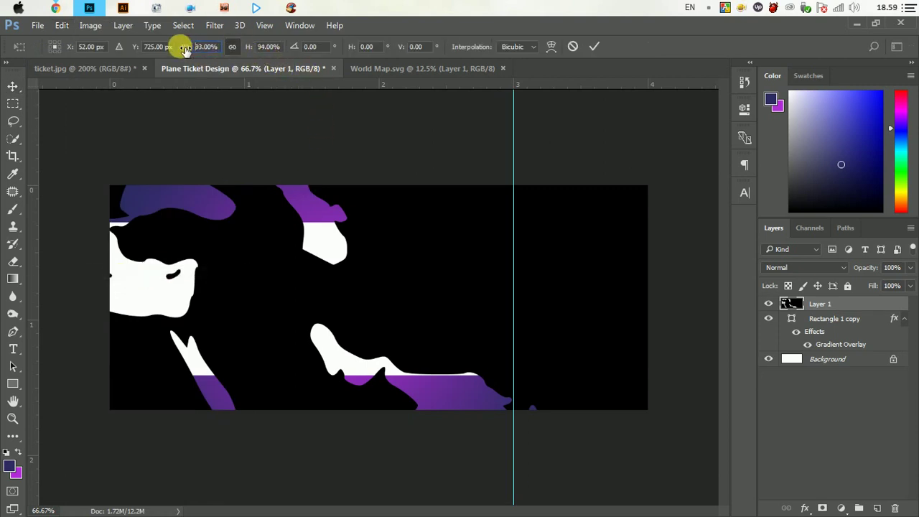
{"action": "type", "text": "27"}
{"action": "key", "text": "Return"}
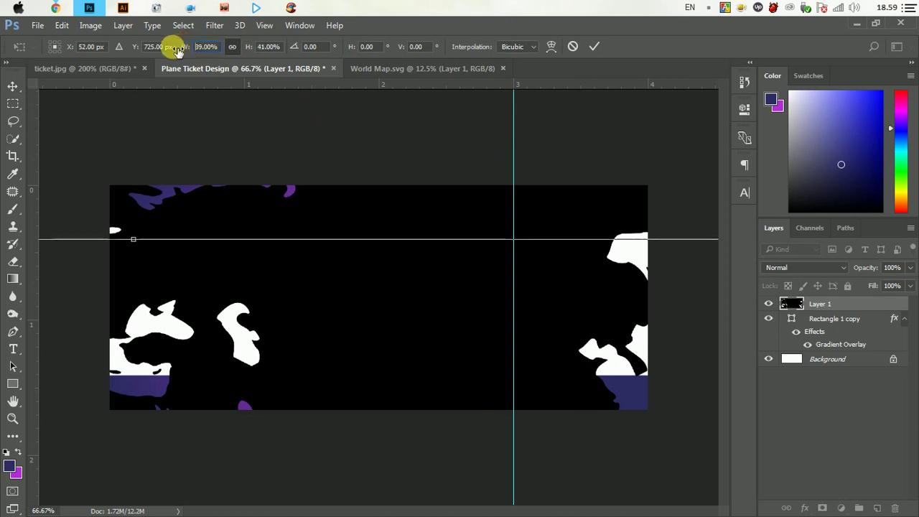
{"action": "left_click_drag", "start_coordinate": [171, 52], "coordinate": [160, 50]}
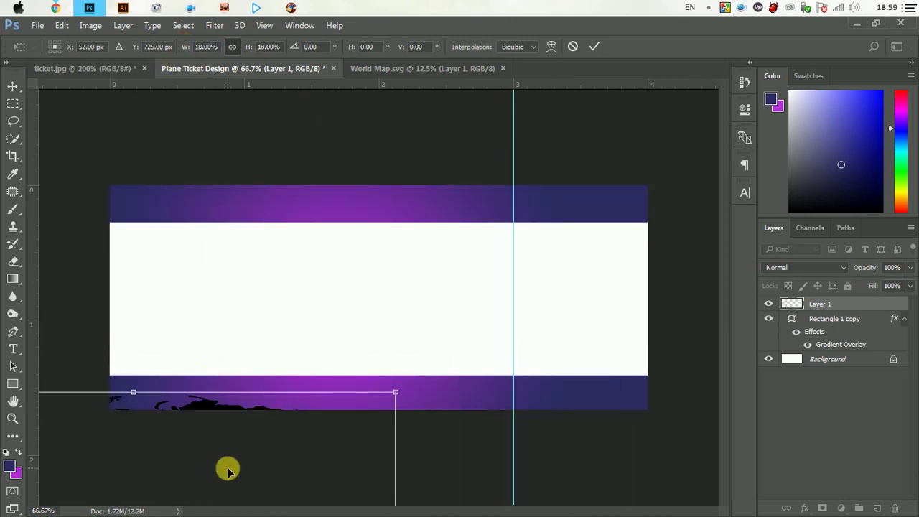
{"action": "mouse_move", "coordinate": [241, 407]}
{"action": "left_mouse_down"}
{"action": "mouse_move", "coordinate": [381, 254]}
{"action": "mouse_move", "coordinate": [441, 232]}
{"action": "mouse_move", "coordinate": [517, 221]}
{"action": "mouse_move", "coordinate": [508, 213]}
{"action": "left_mouse_up"}
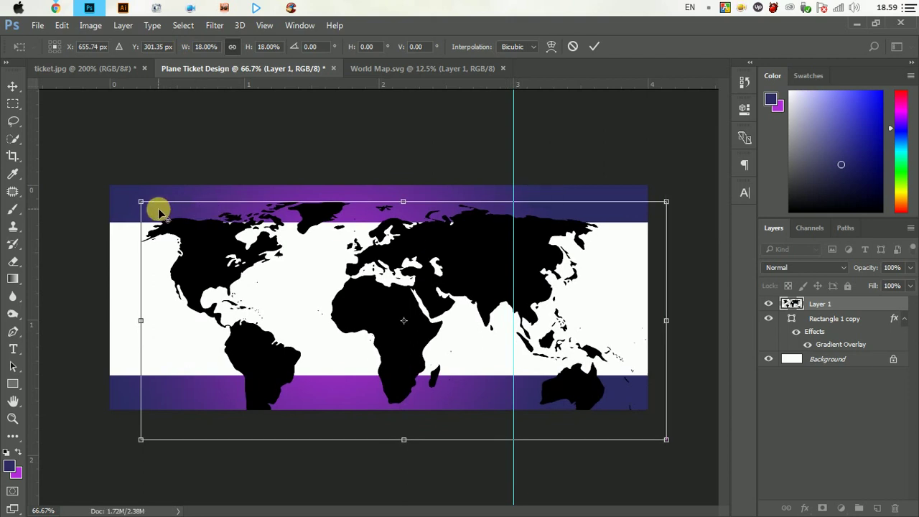
{"action": "mouse_move", "coordinate": [141, 202]}
{"action": "left_mouse_down"}
{"action": "mouse_move", "coordinate": [131, 191]}
{"action": "mouse_move", "coordinate": [165, 199]}
{"action": "mouse_move", "coordinate": [158, 193]}
{"action": "left_mouse_up"}
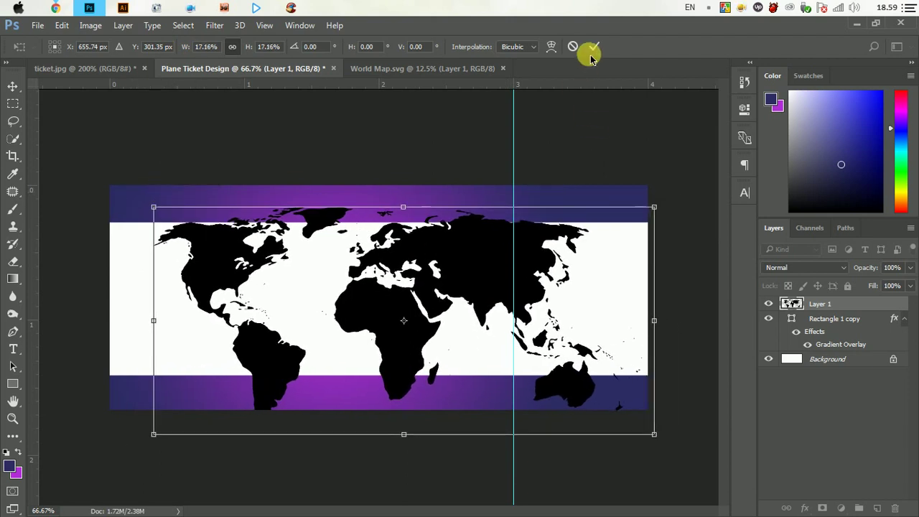
{"action": "key", "text": "Return"}
Step: Shrink the map to about 94% and nudge it to fit within the bands
{"action": "mouse_move", "coordinate": [456, 266]}
{"action": "left_mouse_down"}
{"action": "mouse_move", "coordinate": [418, 249]}
{"action": "mouse_move", "coordinate": [410, 260]}
{"action": "left_mouse_up"}
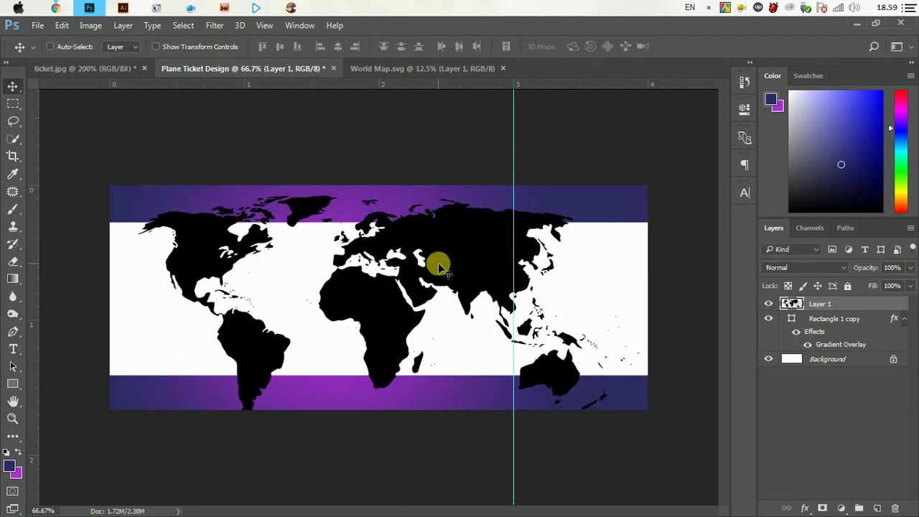
{"action": "key", "text": "ctrl+t"}
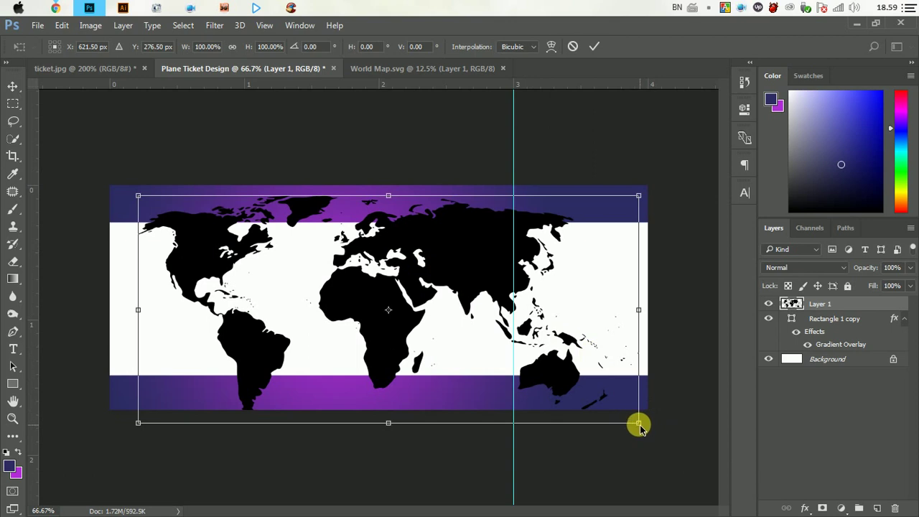
{"action": "left_click_drag", "start_coordinate": [638, 423], "coordinate": [607, 409]}
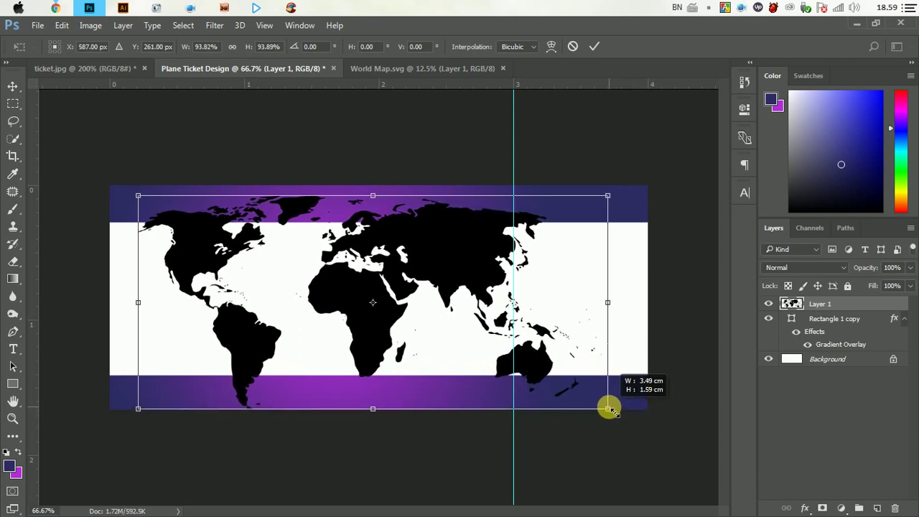
{"action": "left_click", "coordinate": [595, 46]}
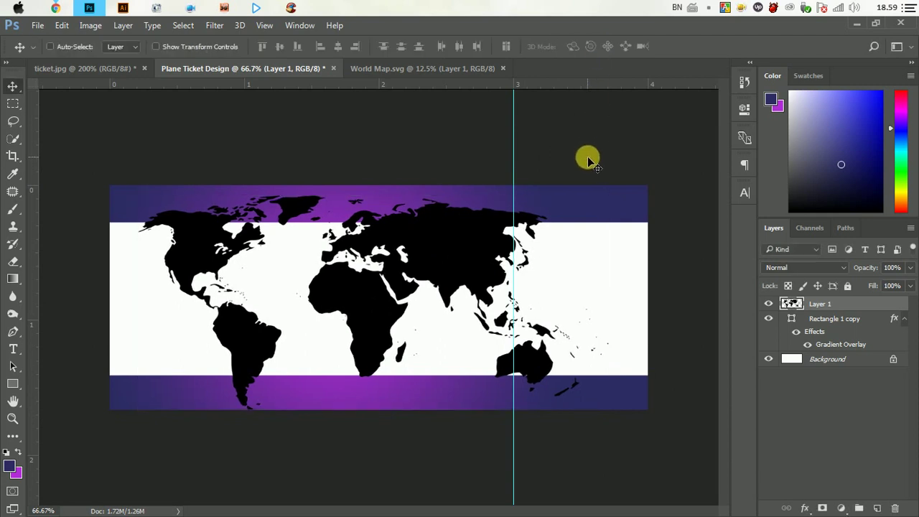
{"action": "key", "text": "Right"}
{"action": "key", "text": "Right"}
{"action": "key", "text": "Right"}
{"action": "key", "text": "Right"}
{"action": "key", "text": "Right"}
{"action": "key", "text": "Right"}
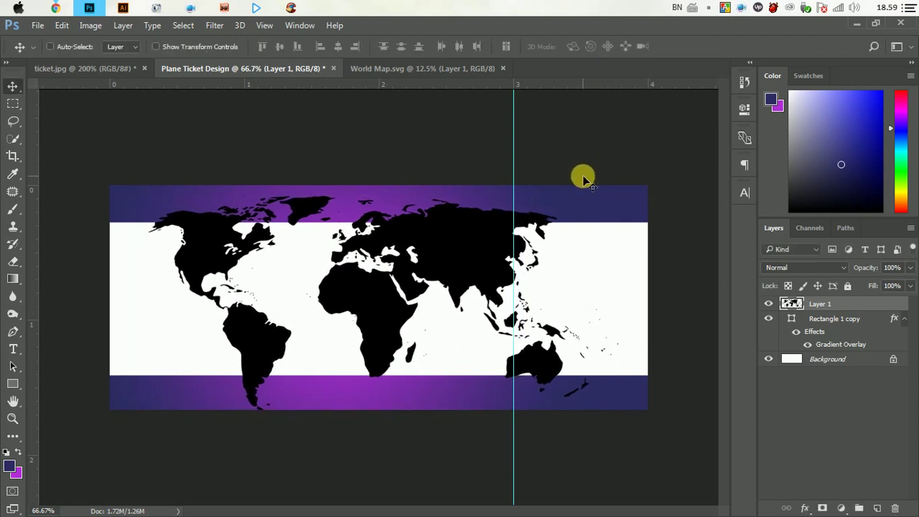
Step: Set the map layer's opacity to 22% and close World Map.svg without saving
{"action": "left_click", "coordinate": [908, 268]}
{"action": "left_click_drag", "start_coordinate": [883, 286], "coordinate": [873, 288]}
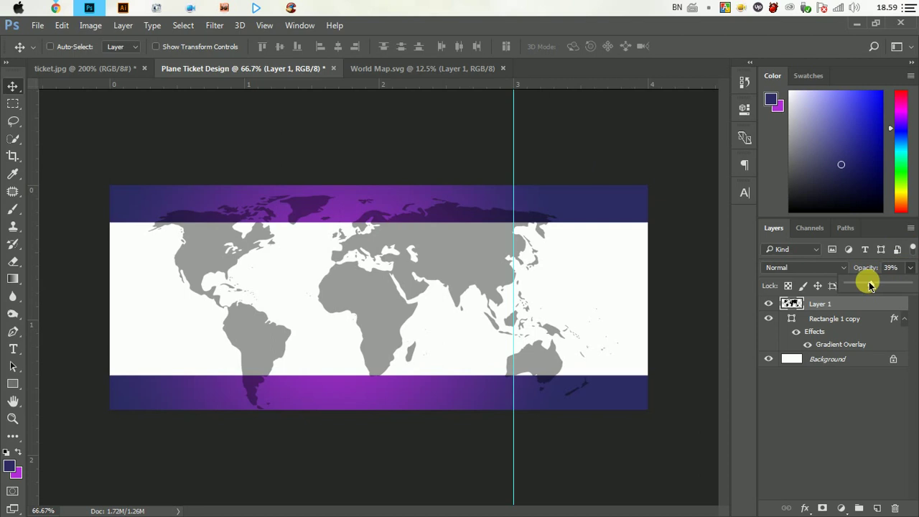
{"action": "left_click_drag", "start_coordinate": [868, 286], "coordinate": [864, 287]}
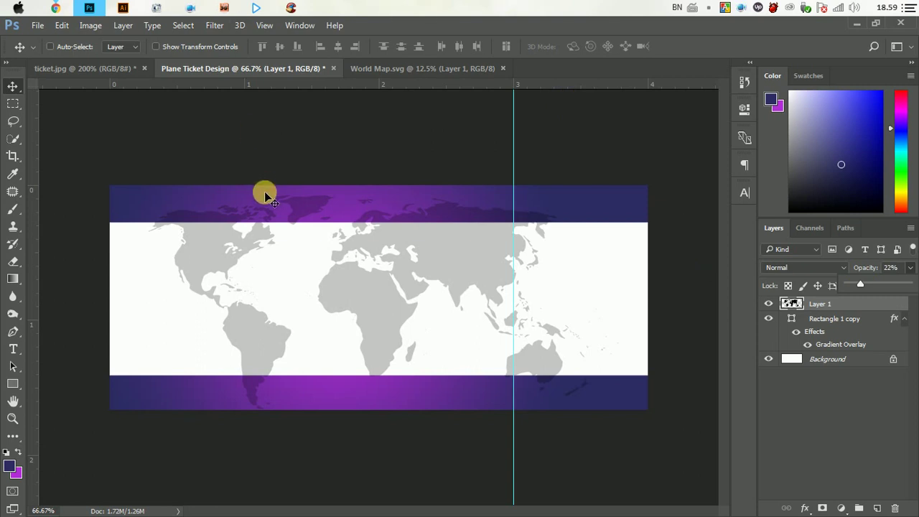
{"action": "left_click", "coordinate": [639, 457]}
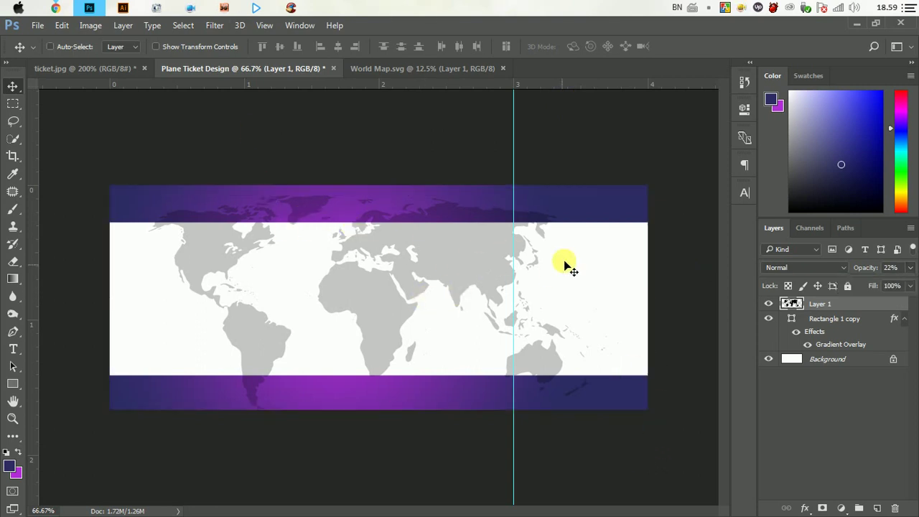
{"action": "left_click", "coordinate": [503, 69]}
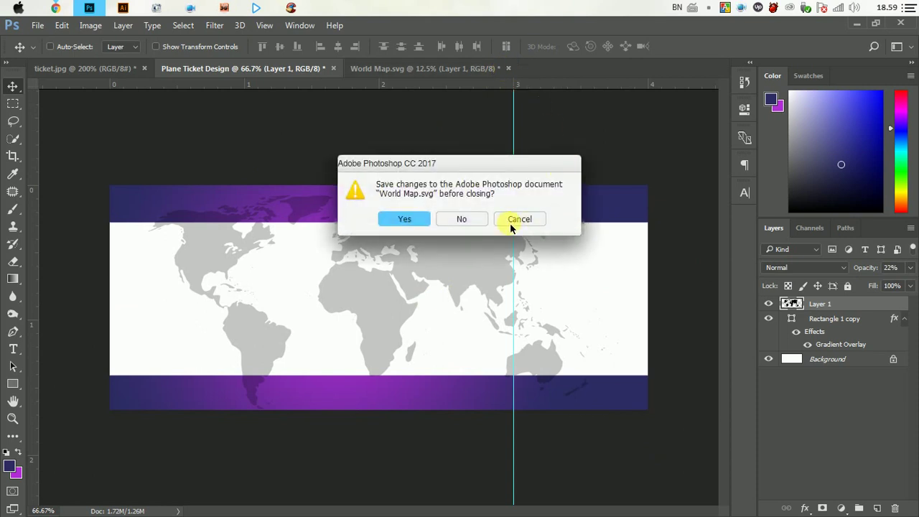
{"action": "left_click", "coordinate": [463, 222]}
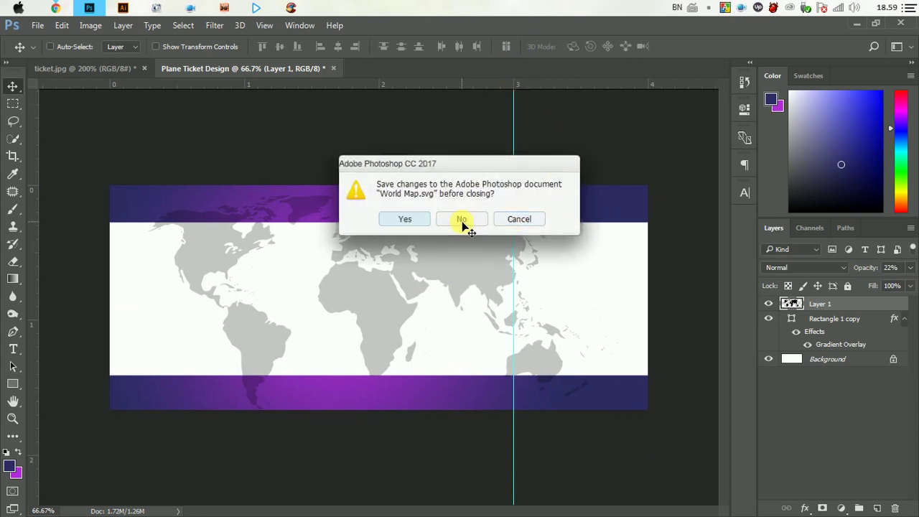
Step: Give the world map a purple (#b22cda) Color Overlay sampled from the bottom band
{"action": "double_click", "coordinate": [850, 310]}
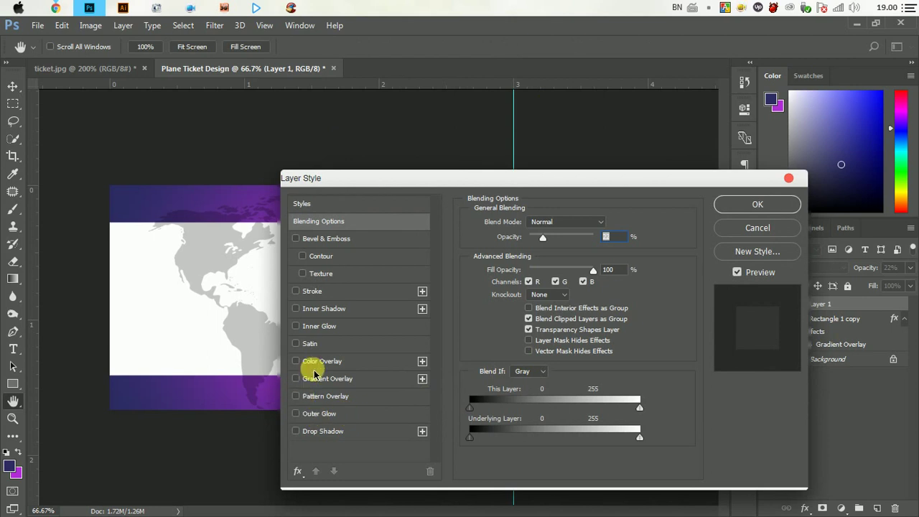
{"action": "left_click", "coordinate": [320, 362]}
{"action": "left_click_drag", "start_coordinate": [523, 182], "coordinate": [702, 274]}
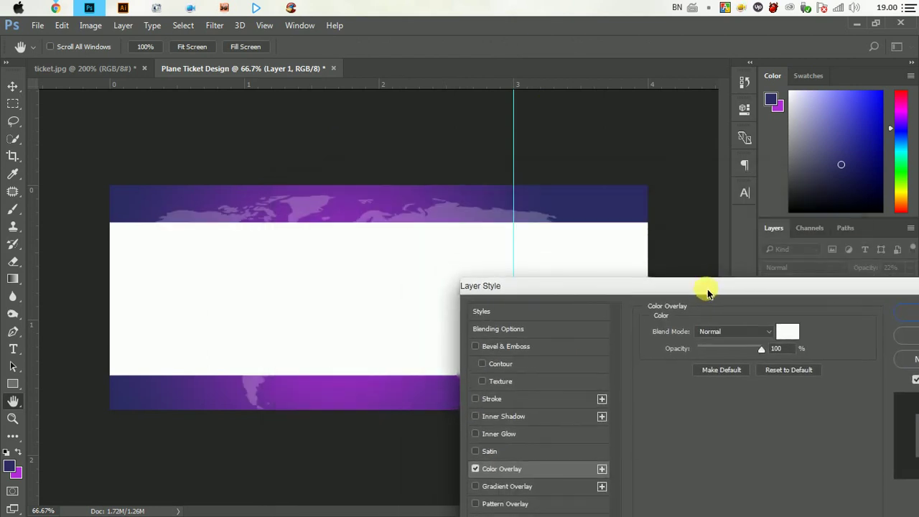
{"action": "left_click", "coordinate": [788, 315]}
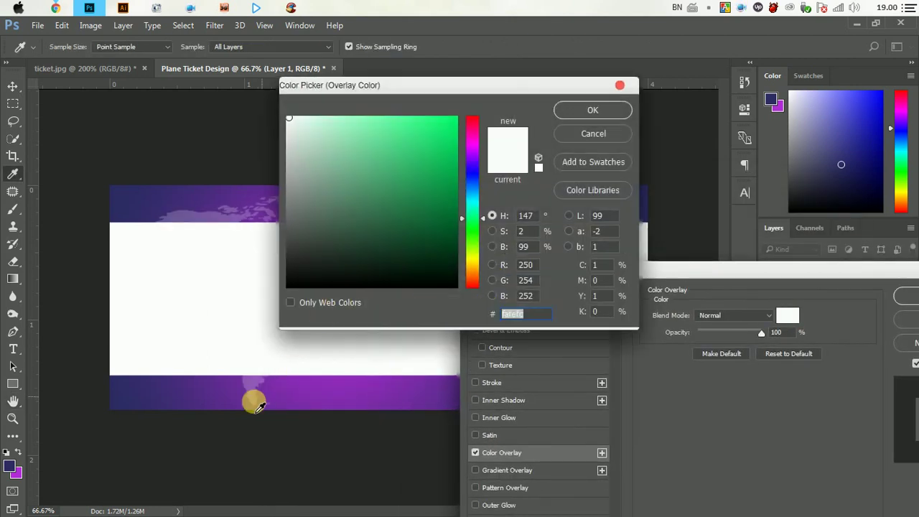
{"action": "left_click", "coordinate": [16, 471]}
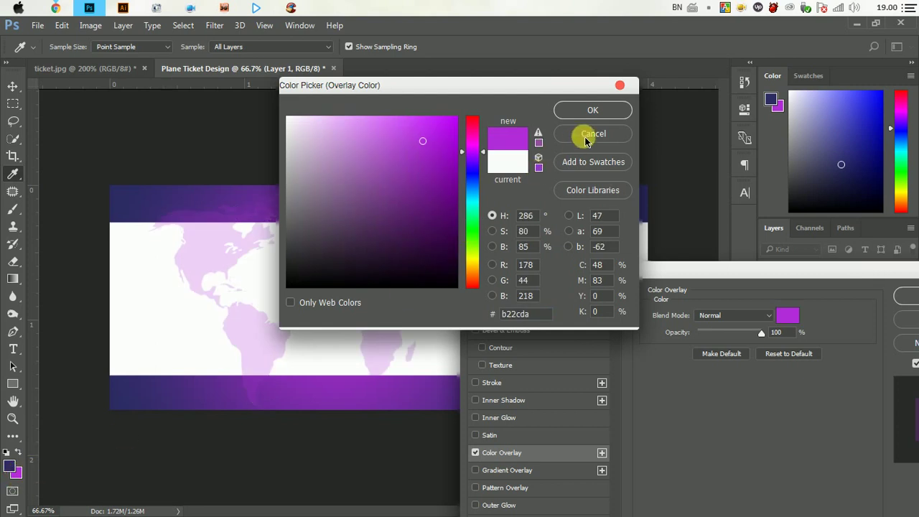
{"action": "left_click", "coordinate": [592, 110]}
{"action": "left_click_drag", "start_coordinate": [695, 273], "coordinate": [315, 306]}
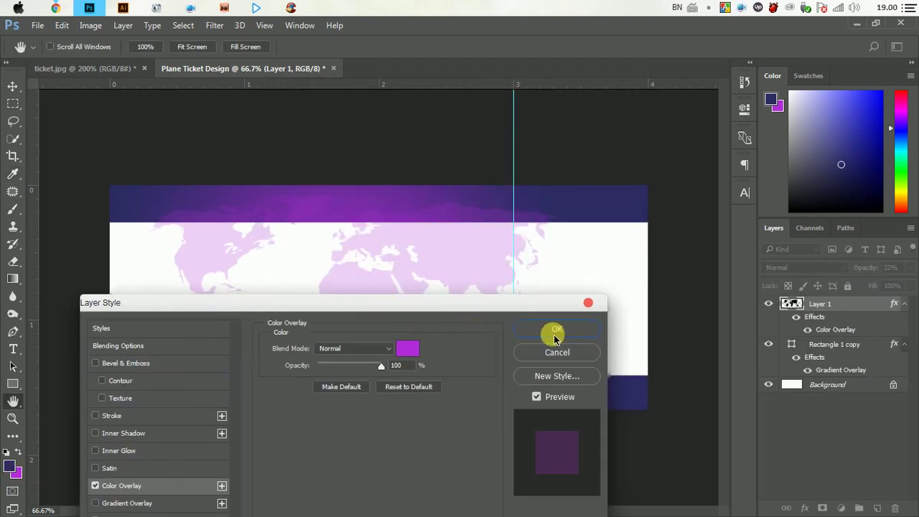
{"action": "left_click", "coordinate": [564, 329]}
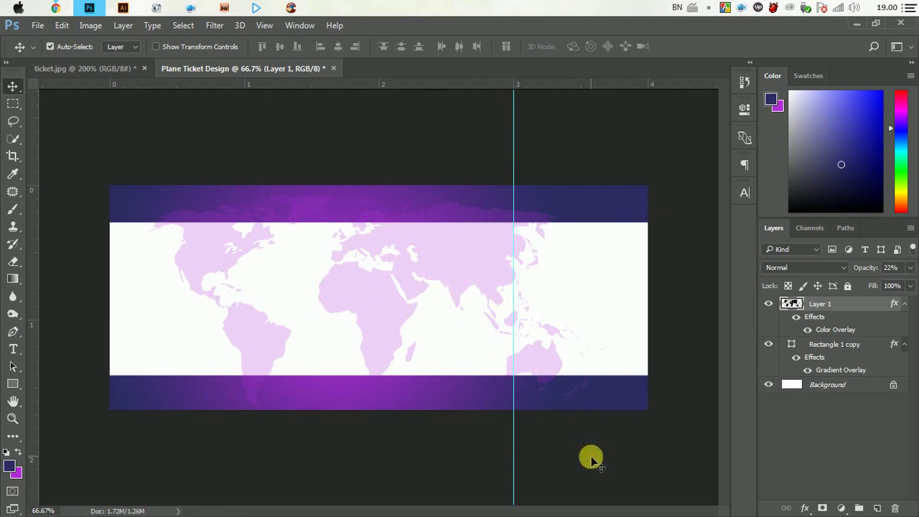
Step: Add a 7 pt 'Air Ticket' title in the top purple band and nudge it slightly down
{"action": "left_click", "coordinate": [13, 349]}
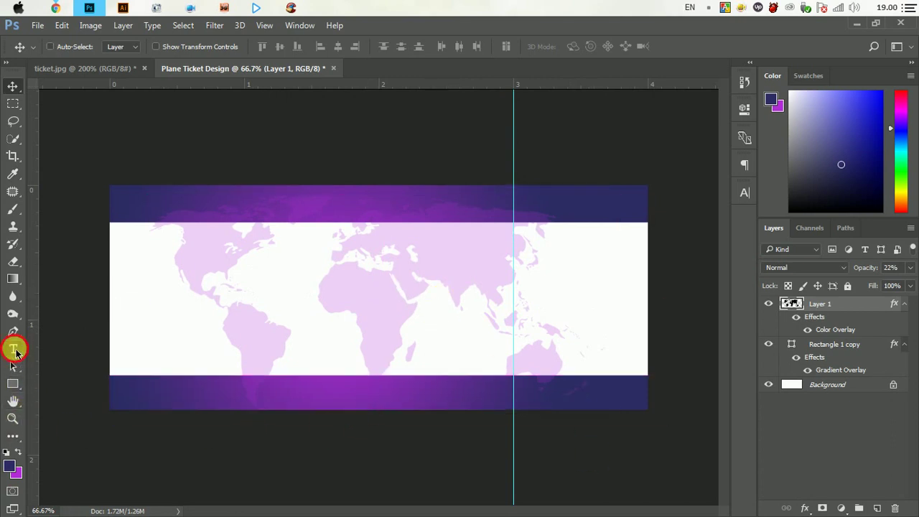
{"action": "left_click", "coordinate": [343, 209]}
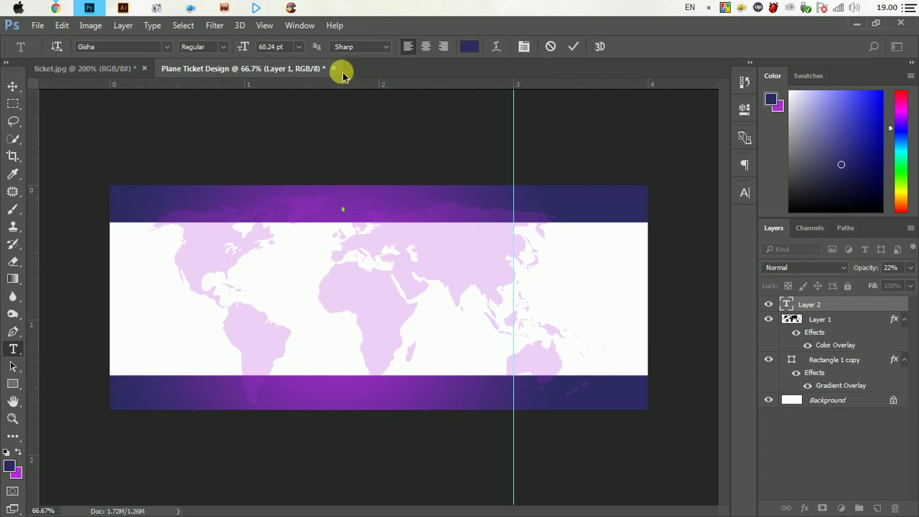
{"action": "left_click", "coordinate": [283, 49]}
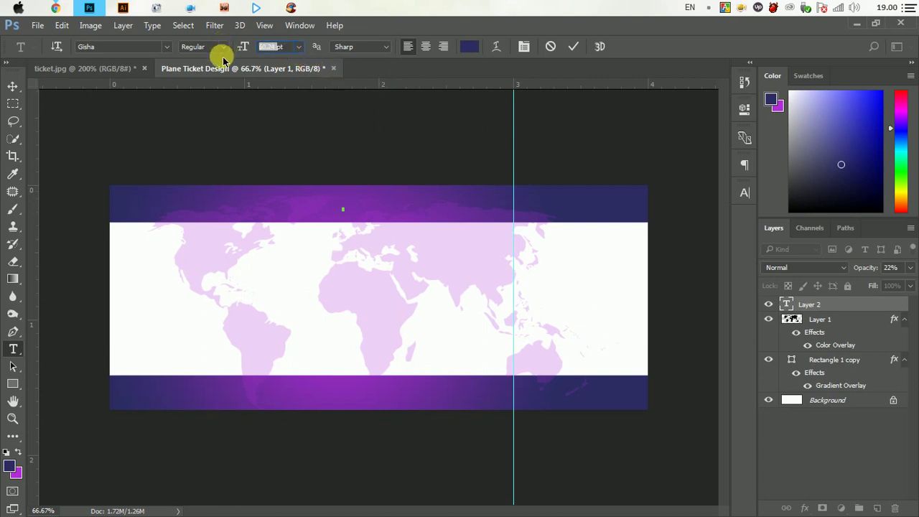
{"action": "type", "text": "7"}
{"action": "key", "text": "Return"}
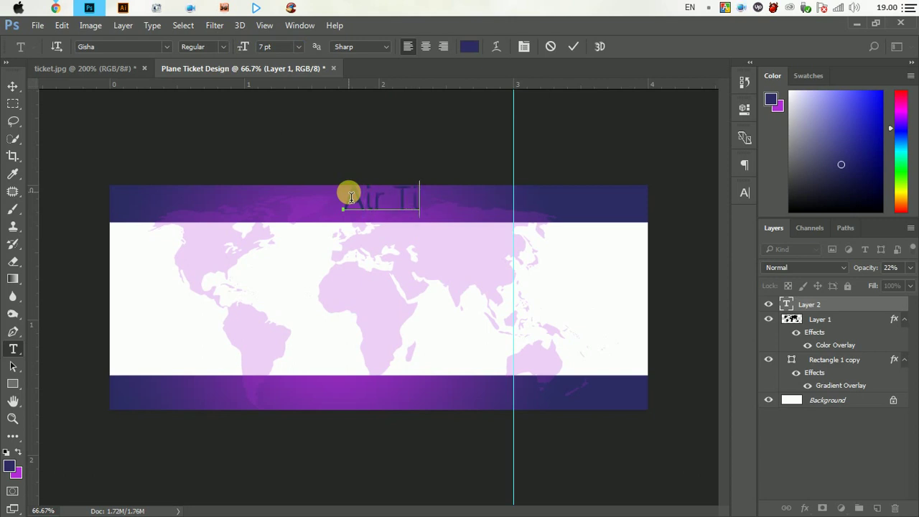
{"action": "key", "text": "ctrl+a"}
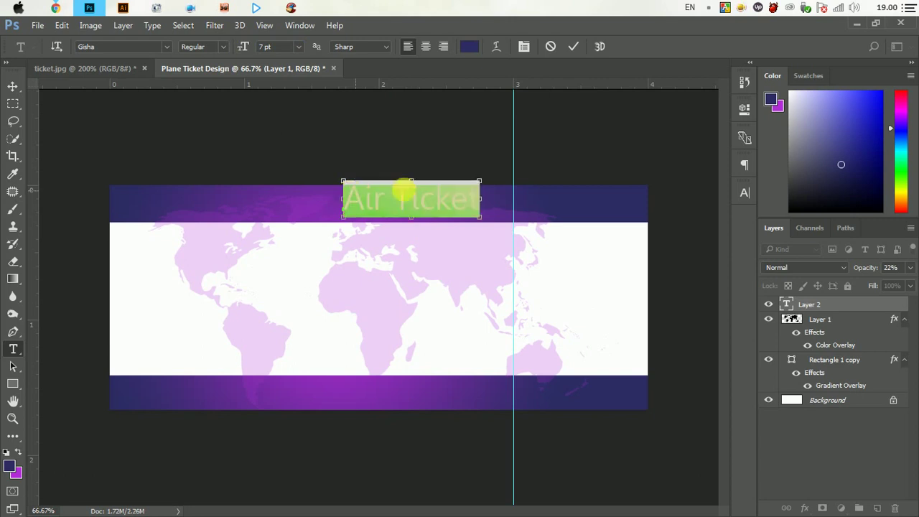
{"action": "left_click", "coordinate": [572, 46]}
{"action": "left_click", "coordinate": [13, 86]}
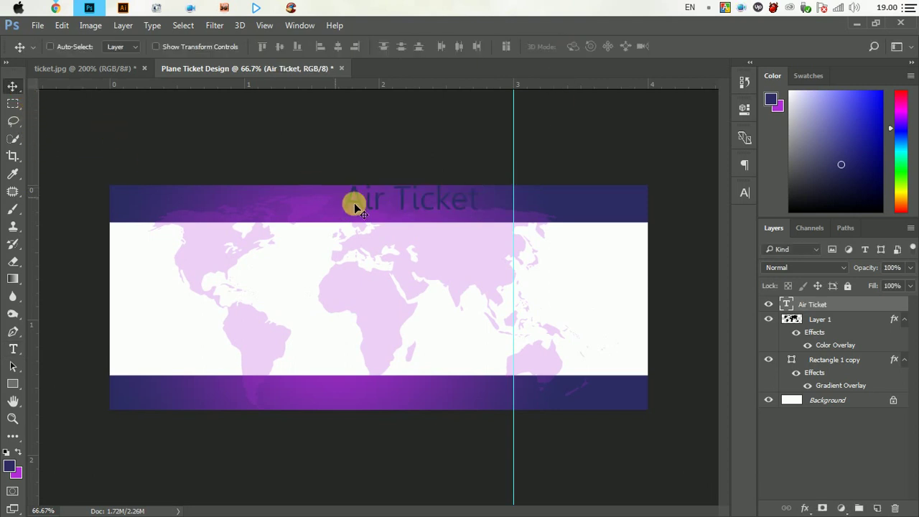
{"action": "left_click_drag", "start_coordinate": [451, 191], "coordinate": [470, 229]}
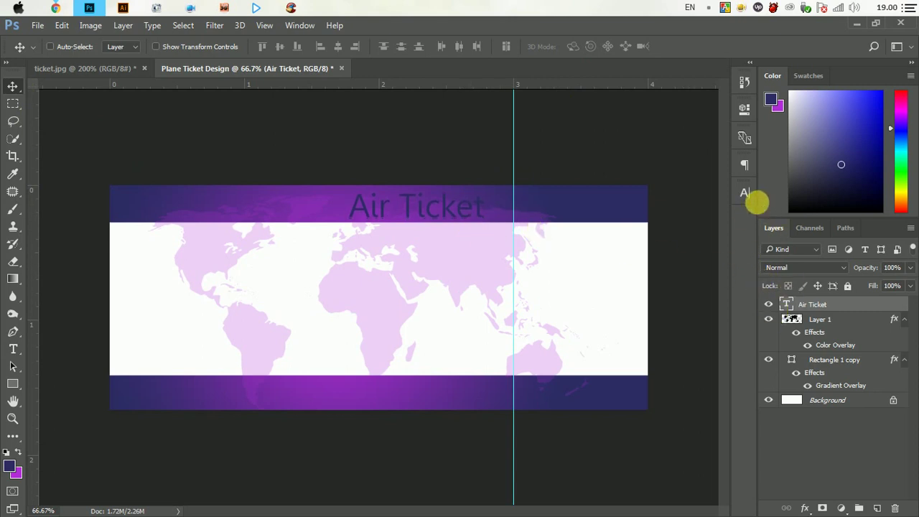
Step: Colour the Air Ticket title pale lavender grey (#bfbfc6) from the Character panel
{"action": "double_click", "coordinate": [879, 305]}
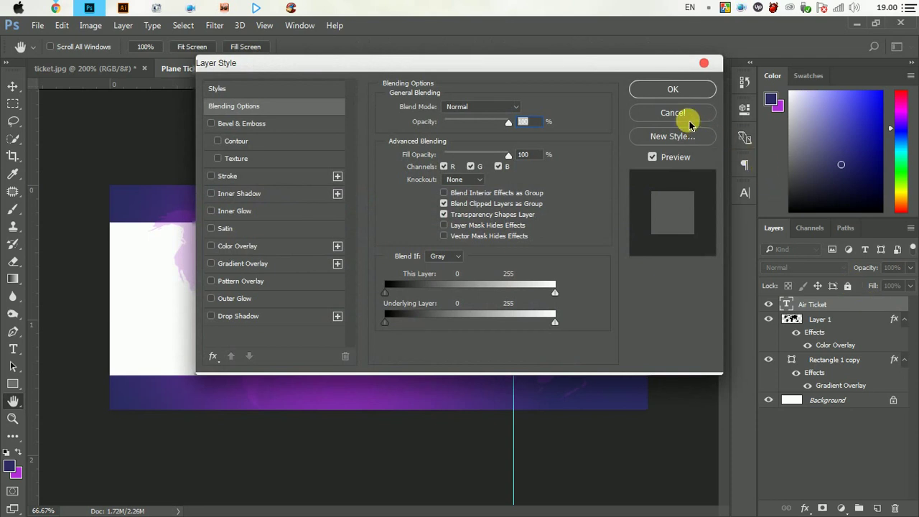
{"action": "left_click", "coordinate": [685, 117]}
{"action": "left_click", "coordinate": [745, 194]}
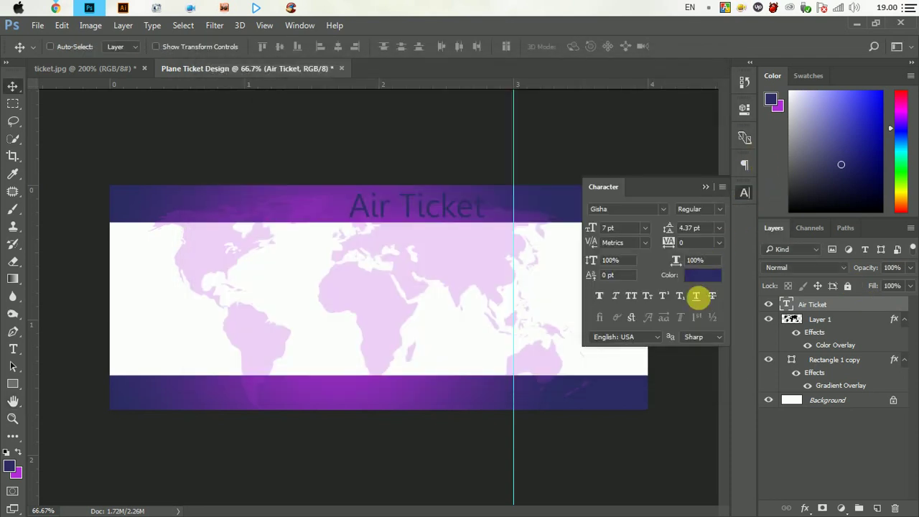
{"action": "left_click", "coordinate": [703, 274]}
{"action": "left_click", "coordinate": [292, 154]}
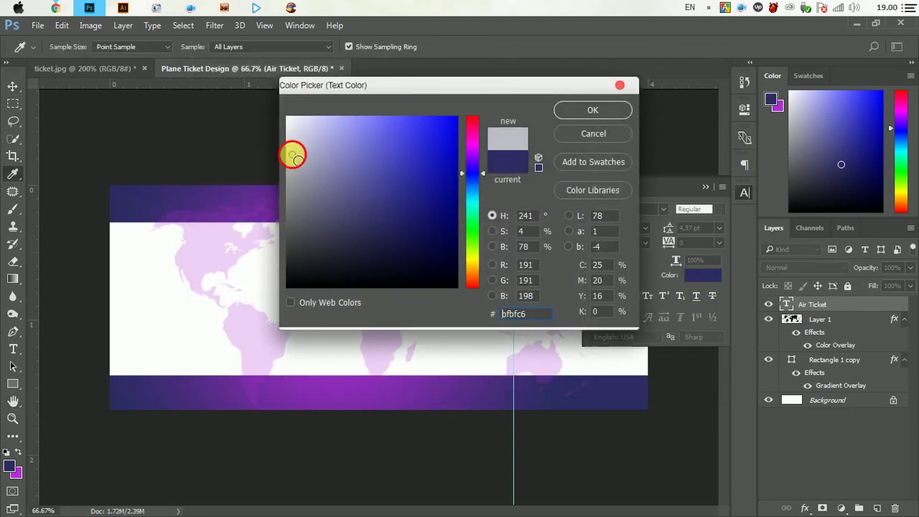
{"action": "left_click", "coordinate": [593, 109]}
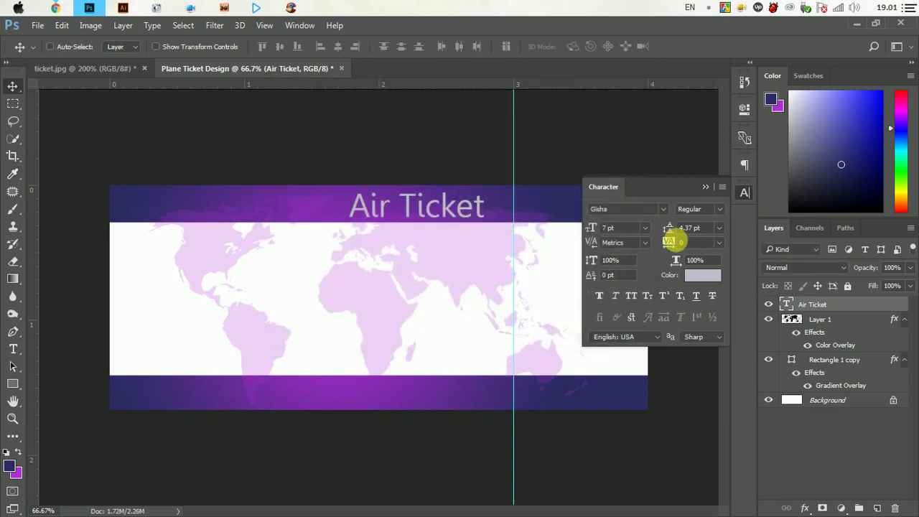
{"action": "left_click", "coordinate": [664, 208]}
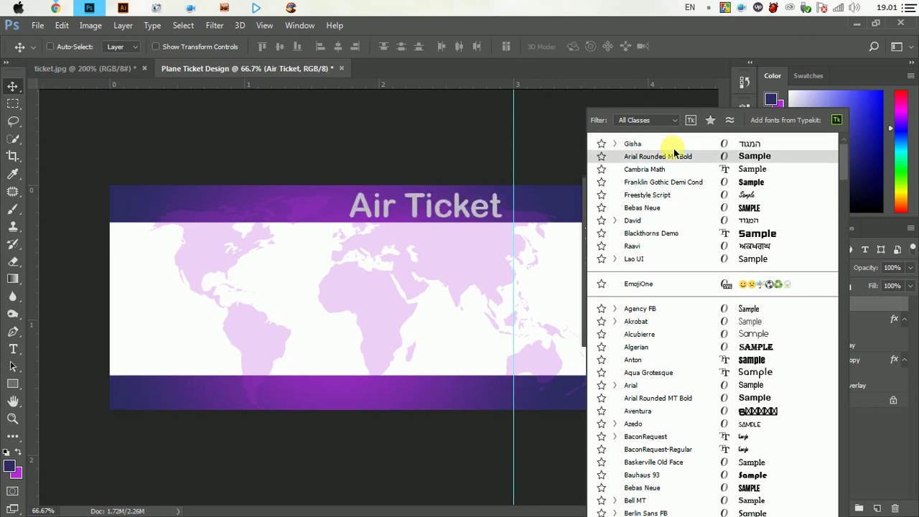
Step: Preview fonts on the title, then set it in Book Antiqua Regular
{"action": "key", "text": "Down"}
{"action": "key", "text": "Down"}
{"action": "key", "text": "Down"}
{"action": "key", "text": "Down"}
{"action": "key", "text": "Down"}
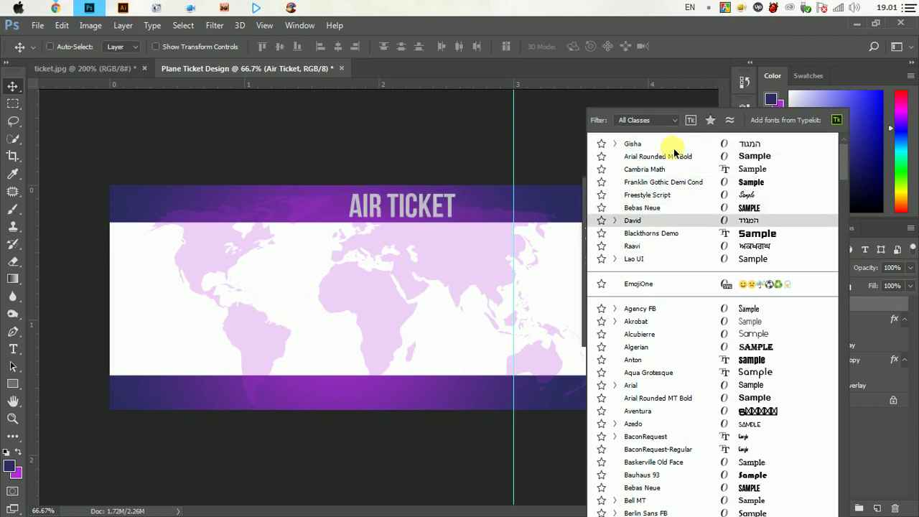
{"action": "key", "text": "Down"}
{"action": "key", "text": "Down"}
{"action": "key", "text": "Down"}
{"action": "key", "text": "Down"}
{"action": "key", "text": "Down"}
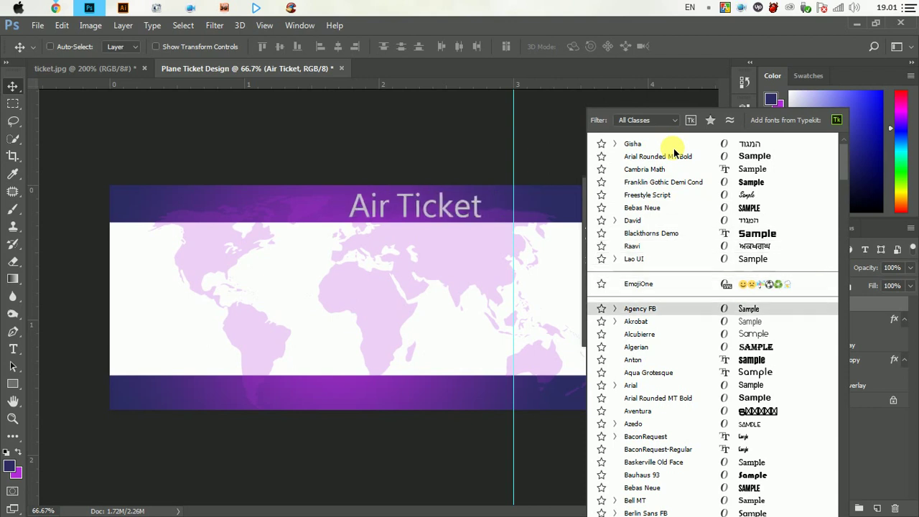
{"action": "key", "text": "Down"}
{"action": "key", "text": "Down"}
{"action": "key", "text": "Down"}
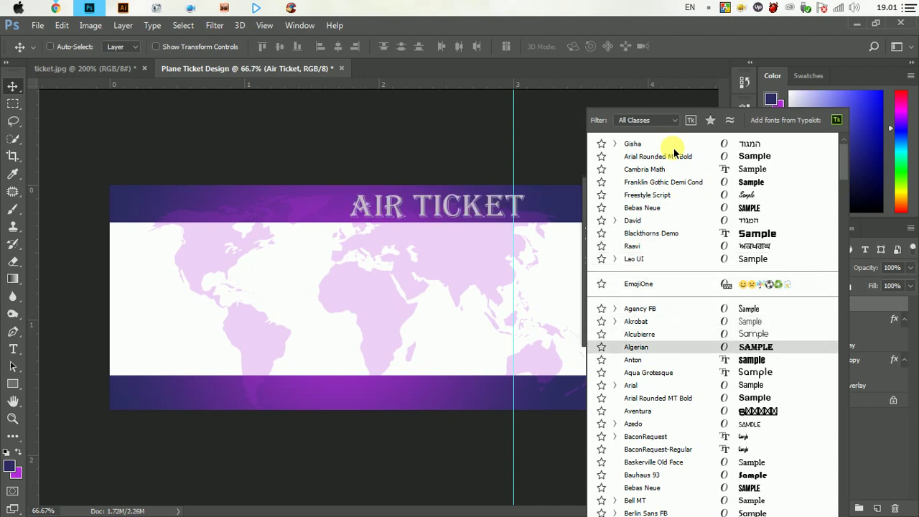
{"action": "key", "text": "Down"}
{"action": "key", "text": "Down"}
{"action": "key", "text": "Down"}
{"action": "key", "text": "Down"}
{"action": "key", "text": "Down"}
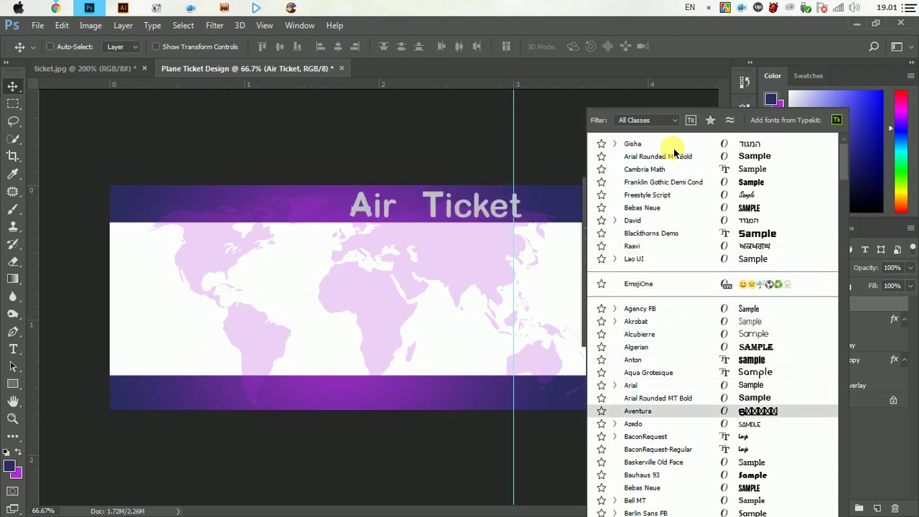
{"action": "key", "text": "Down"}
{"action": "key", "text": "Down"}
{"action": "key", "text": "Down"}
{"action": "key", "text": "Down"}
{"action": "key", "text": "Down"}
{"action": "key", "text": "Down"}
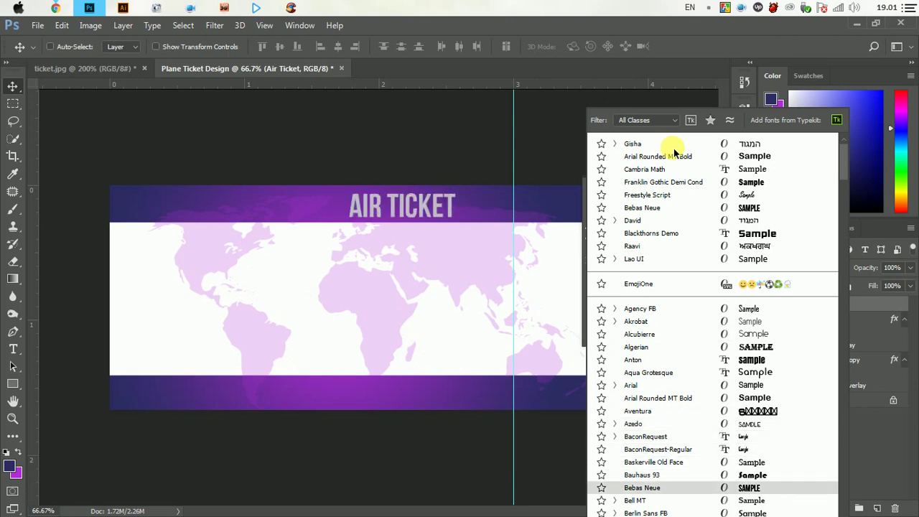
{"action": "key", "text": "Down"}
{"action": "key", "text": "Down"}
{"action": "key", "text": "Down"}
{"action": "key", "text": "Down"}
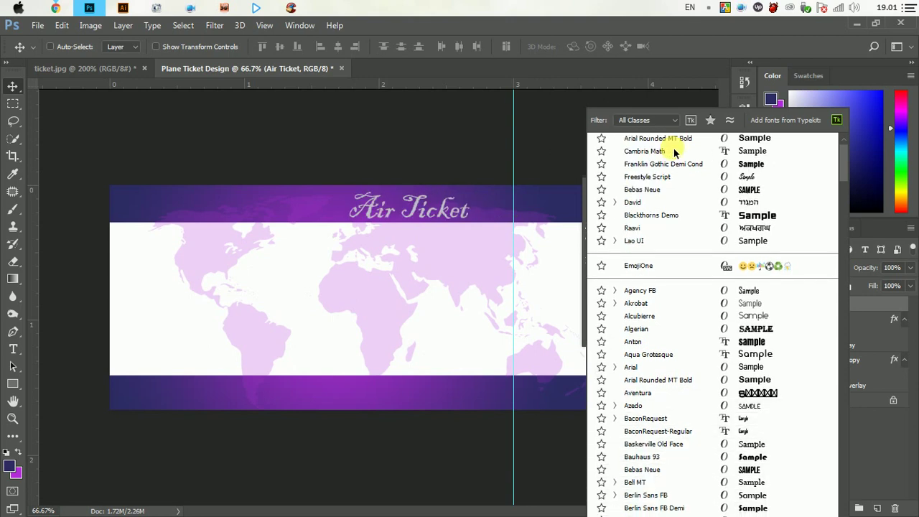
{"action": "key", "text": "Down"}
{"action": "key", "text": "Down"}
{"action": "key", "text": "Down"}
{"action": "scroll", "coordinate": [674, 151], "scroll_direction": "down", "scroll_amount": 2}
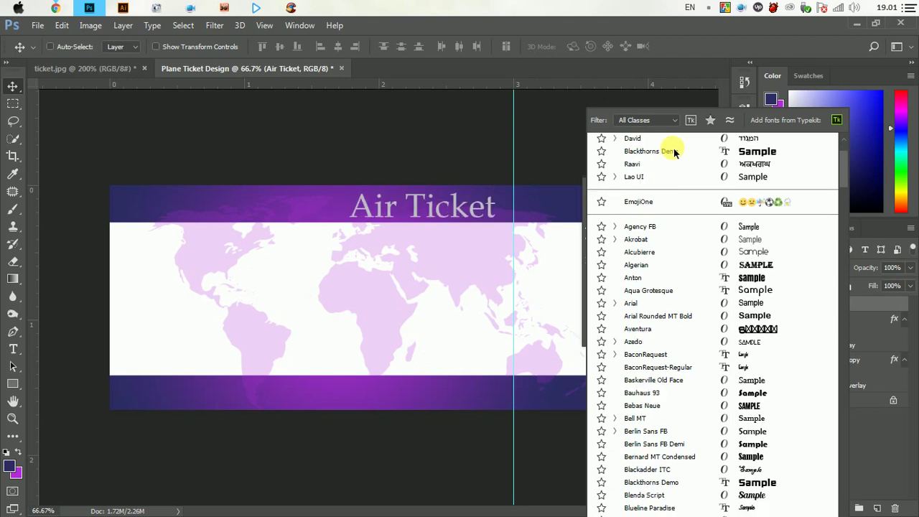
{"action": "scroll", "coordinate": [673, 150], "scroll_direction": "down", "scroll_amount": 1}
{"action": "scroll", "coordinate": [673, 150], "scroll_direction": "down", "scroll_amount": 1}
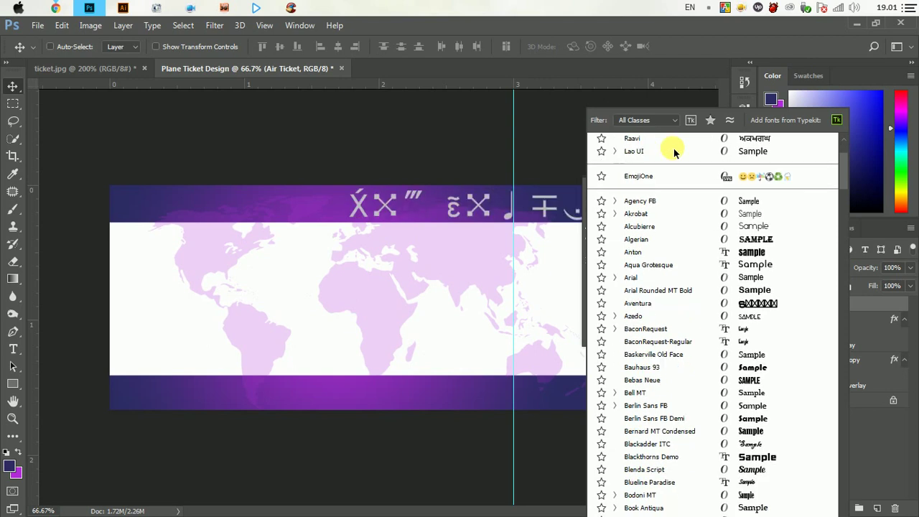
{"action": "key", "text": "Up"}
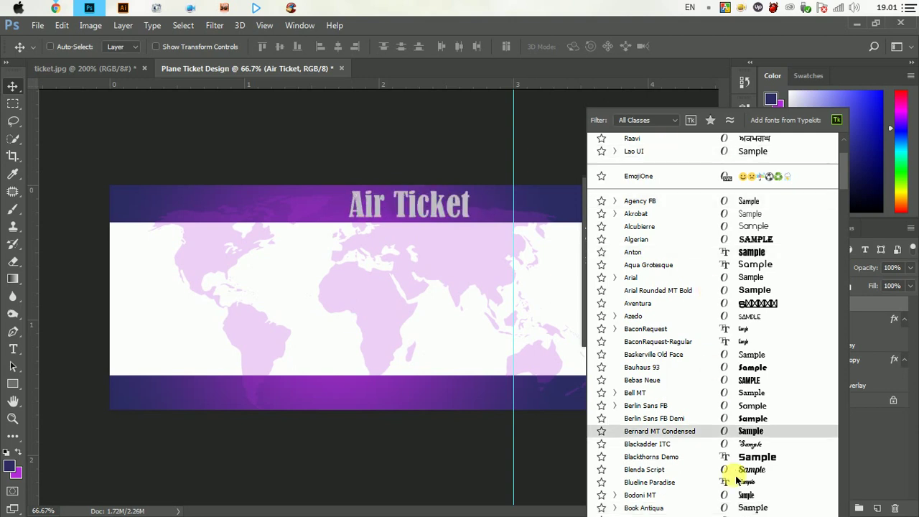
{"action": "left_click", "coordinate": [737, 506]}
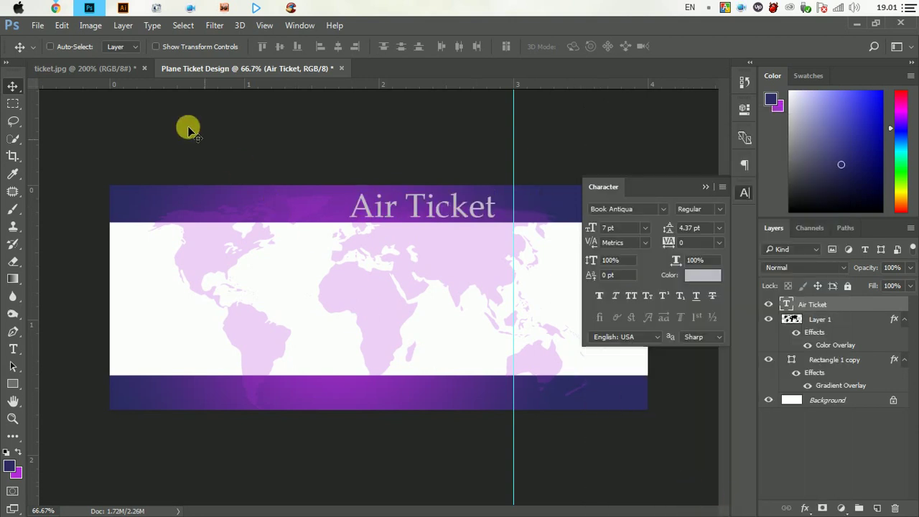
Step: Reduce the Air Ticket title to 6 pt and reposition it in the top band
{"action": "double_click", "coordinate": [615, 231]}
{"action": "type", "text": "6"}
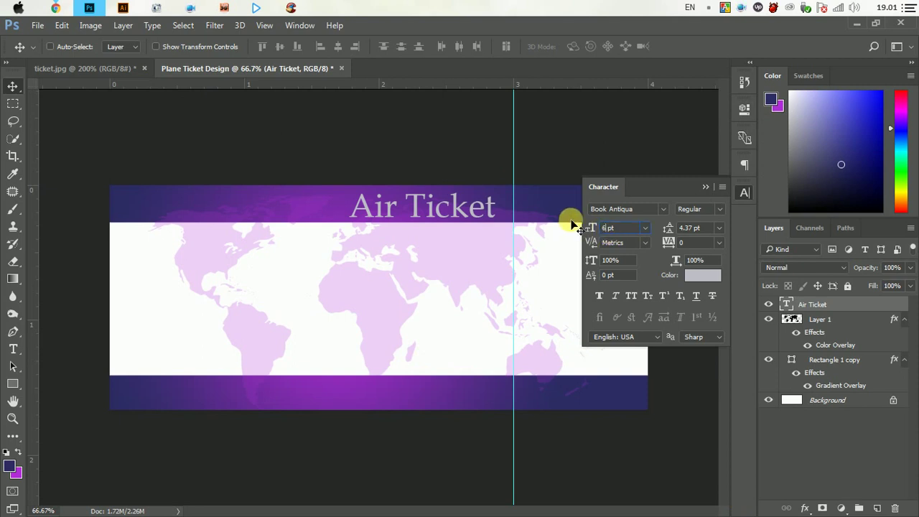
{"action": "key", "text": "Return"}
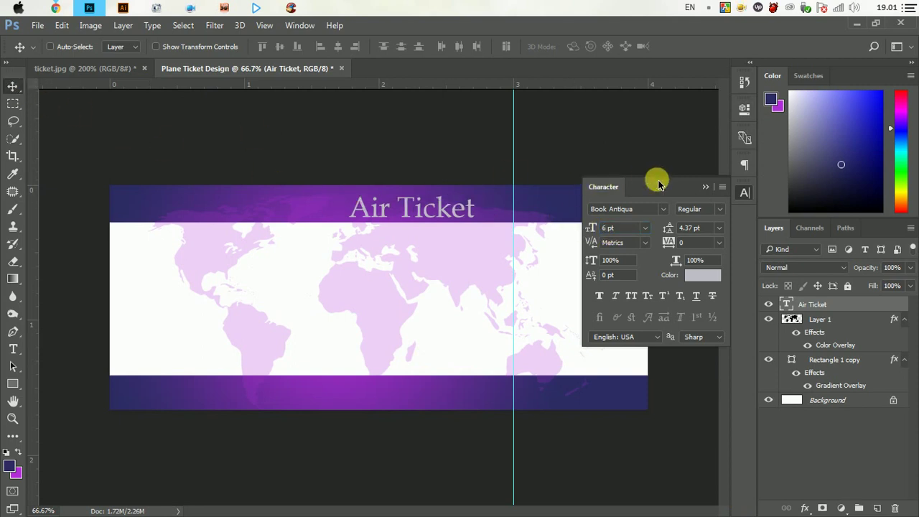
{"action": "left_click", "coordinate": [705, 187]}
{"action": "left_click_drag", "start_coordinate": [462, 223], "coordinate": [467, 228]}
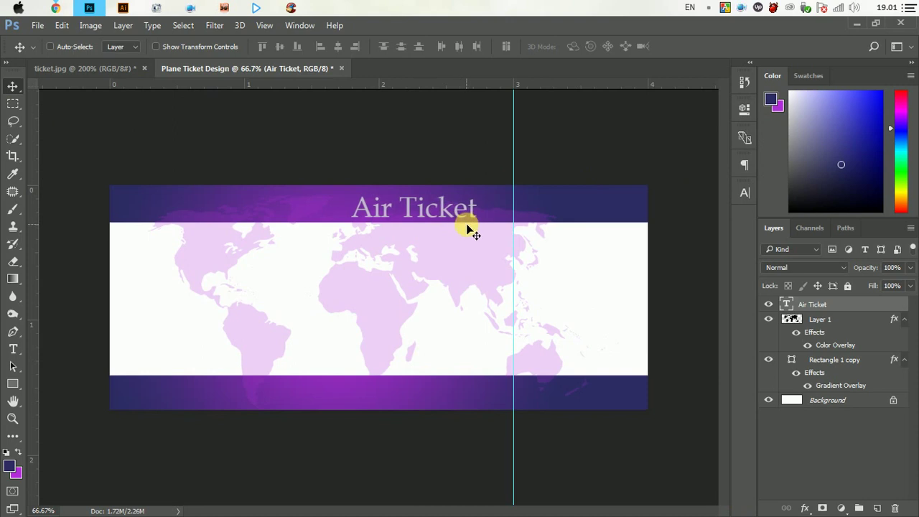
Step: Scale the title to about 87% and shift it right toward the vertical guide
{"action": "key", "text": "ctrl+t"}
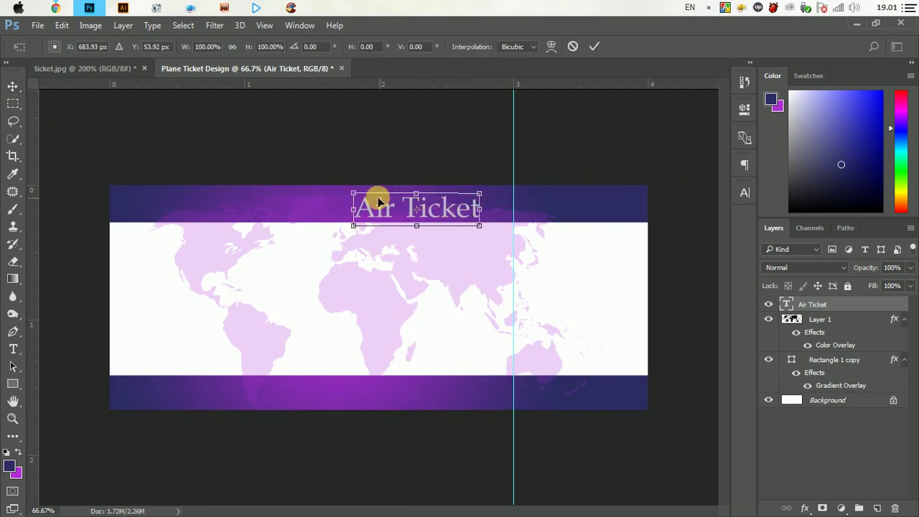
{"action": "left_click_drag", "start_coordinate": [352, 194], "coordinate": [370, 198]}
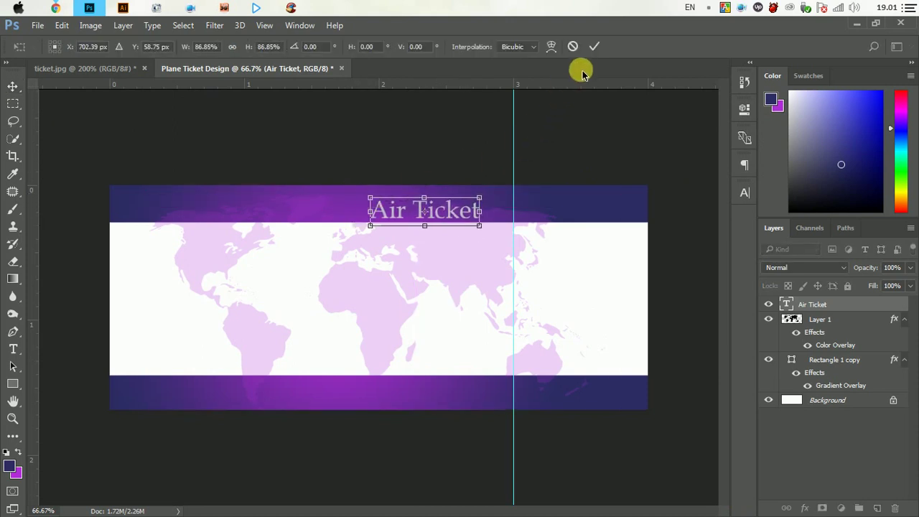
{"action": "left_click", "coordinate": [592, 48]}
{"action": "mouse_move", "coordinate": [480, 205]}
{"action": "left_mouse_down"}
{"action": "mouse_move", "coordinate": [509, 201]}
{"action": "mouse_move", "coordinate": [531, 214]}
{"action": "left_mouse_up"}
{"action": "key", "text": "Right"}
{"action": "key", "text": "Right"}
{"action": "key", "text": "Right"}
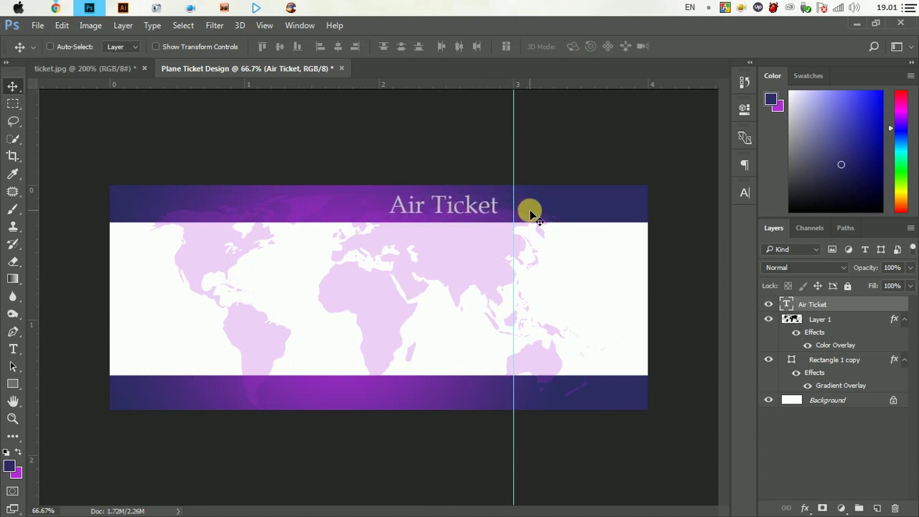
{"action": "key", "text": "Right"}
{"action": "key", "text": "Right"}
{"action": "key", "text": "Right"}
{"action": "key", "text": "Right"}
{"action": "key", "text": "Right"}
{"action": "key", "text": "Right"}
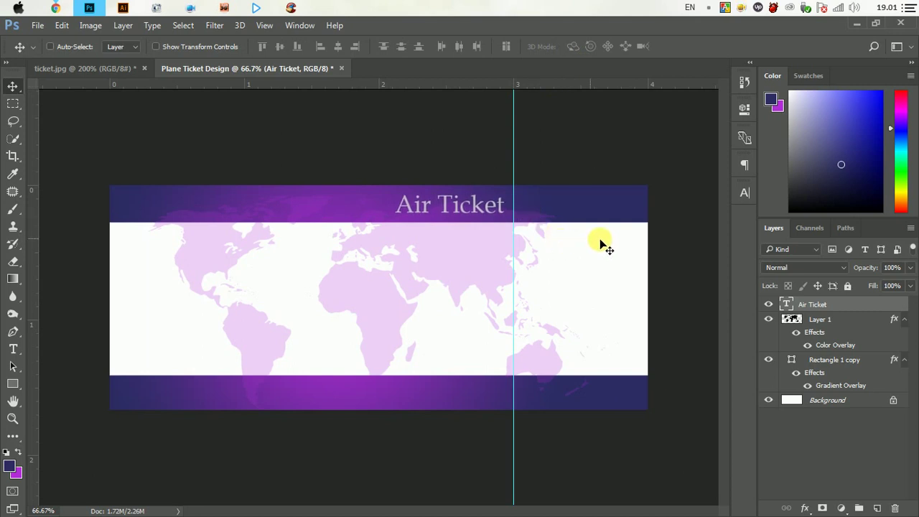
Step: Enable Gradient Overlay in the Air Ticket layer style and bring up its Gradient Editor
{"action": "double_click", "coordinate": [881, 310]}
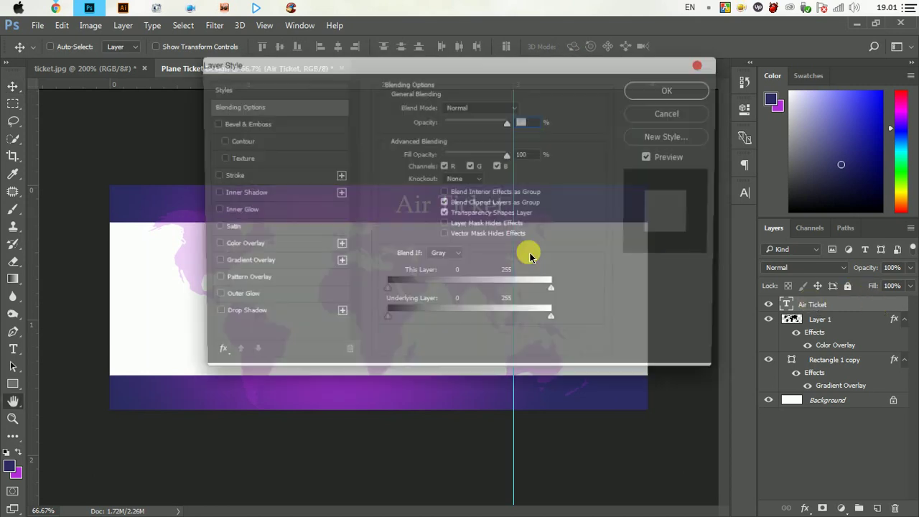
{"action": "left_click", "coordinate": [244, 264]}
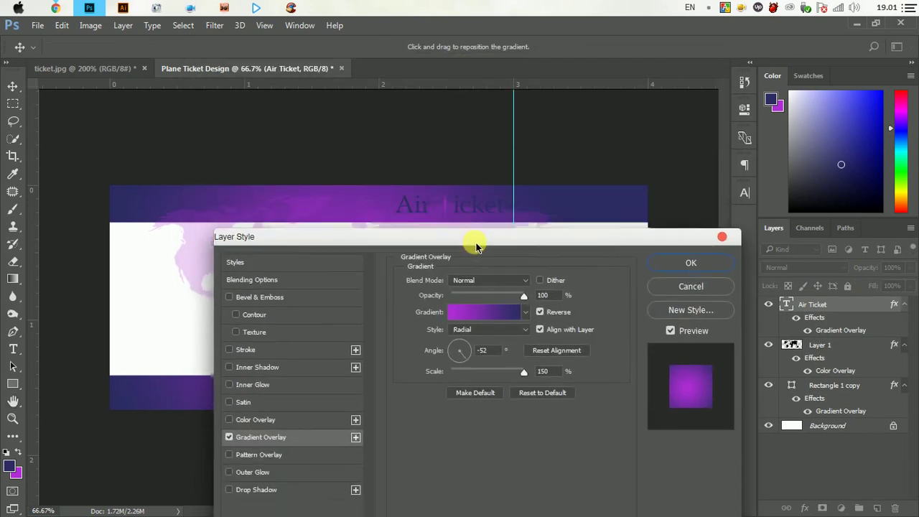
{"action": "left_click_drag", "start_coordinate": [458, 73], "coordinate": [476, 272]}
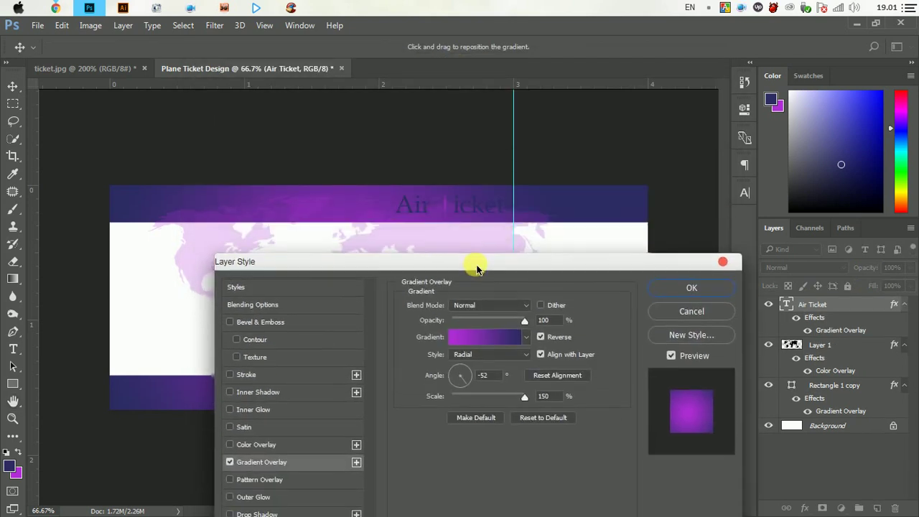
{"action": "left_click", "coordinate": [491, 340]}
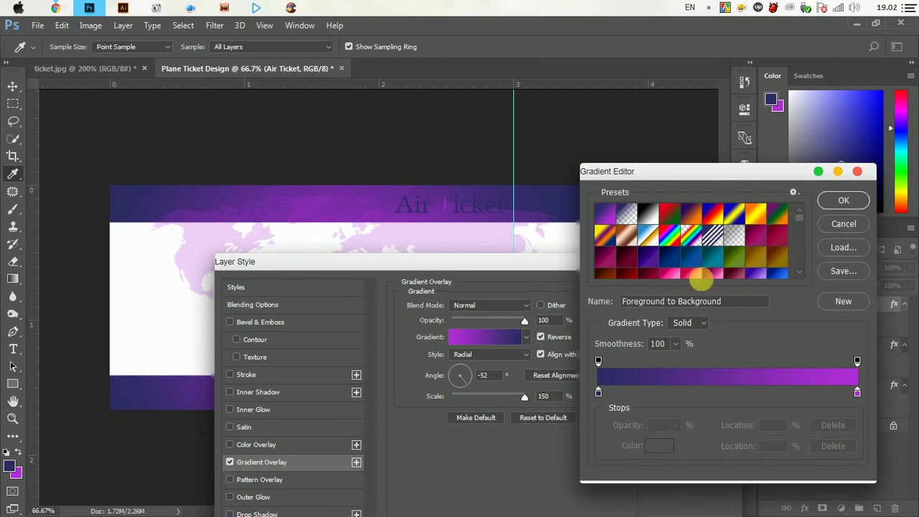
Step: Start from the Violet, Orange preset and make its left stop bright yellow
{"action": "left_click", "coordinate": [697, 217]}
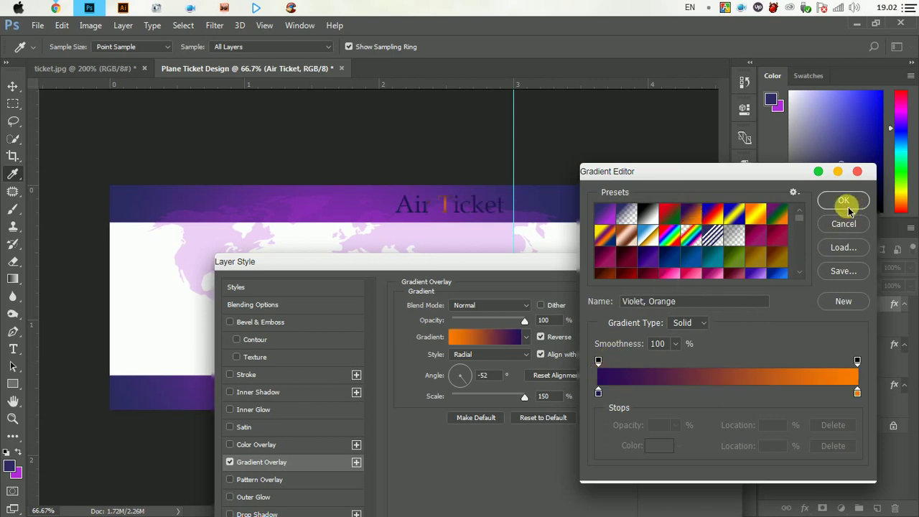
{"action": "left_click", "coordinate": [598, 393]}
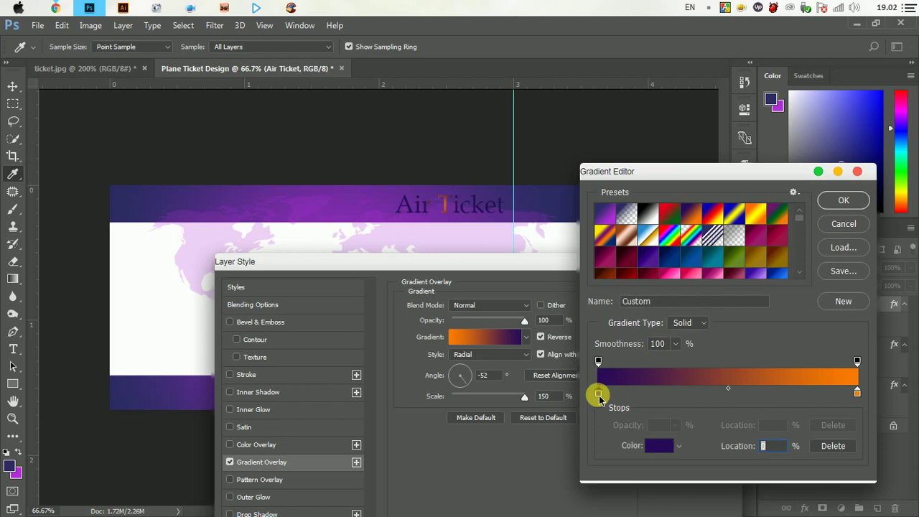
{"action": "double_click", "coordinate": [598, 393]}
{"action": "left_click_drag", "start_coordinate": [521, 92], "coordinate": [499, 300]}
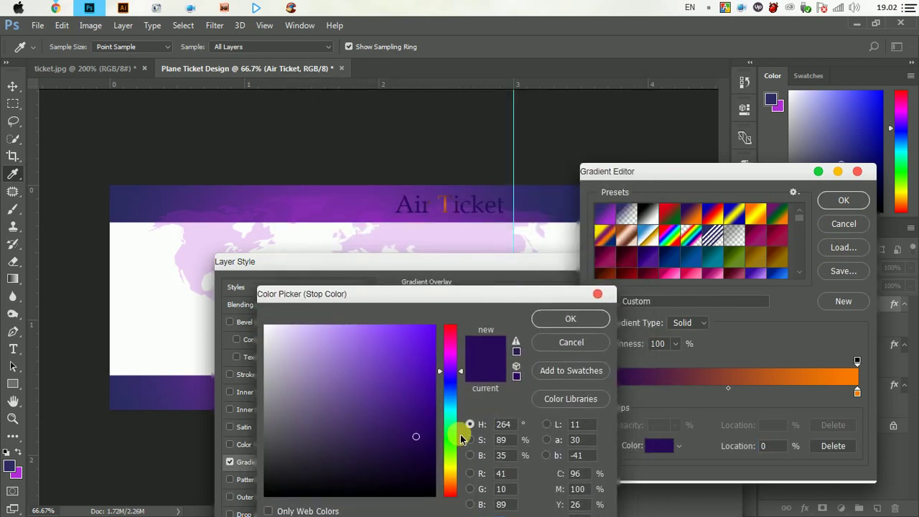
{"action": "left_click", "coordinate": [454, 472]}
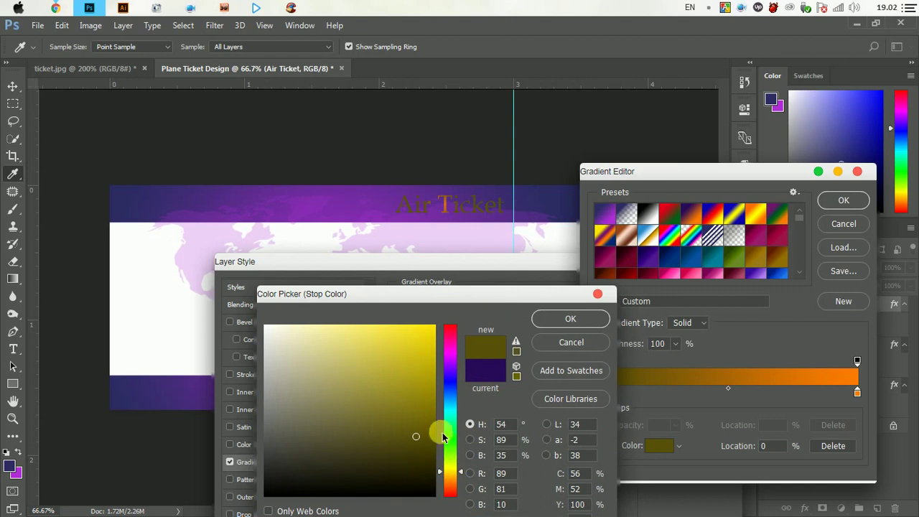
{"action": "left_click_drag", "start_coordinate": [435, 376], "coordinate": [434, 353]}
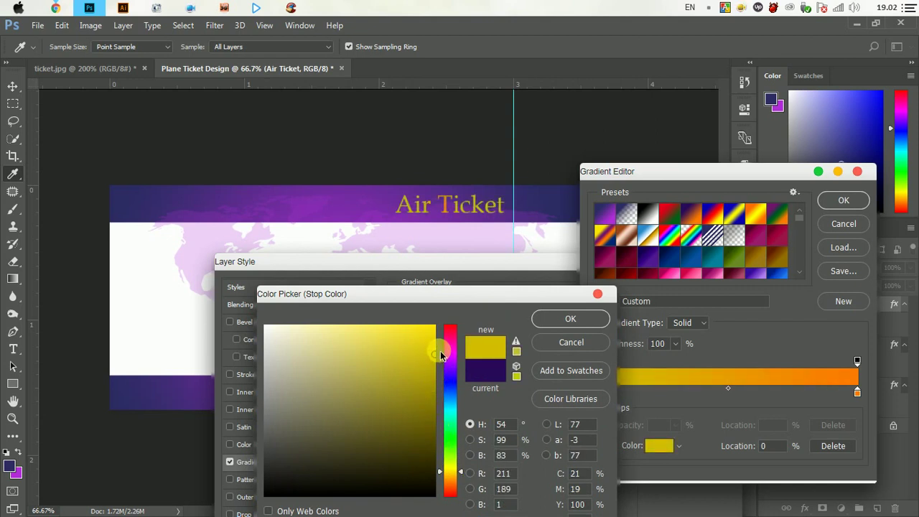
{"action": "left_click", "coordinate": [567, 319]}
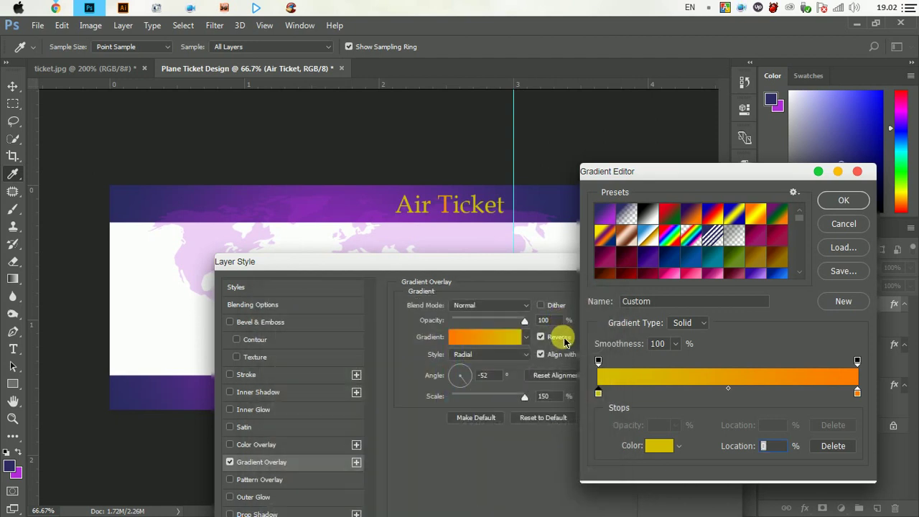
Step: Set the right stop to golden orange #ffb400, refine the left to #fce701, and accept
{"action": "double_click", "coordinate": [857, 393]}
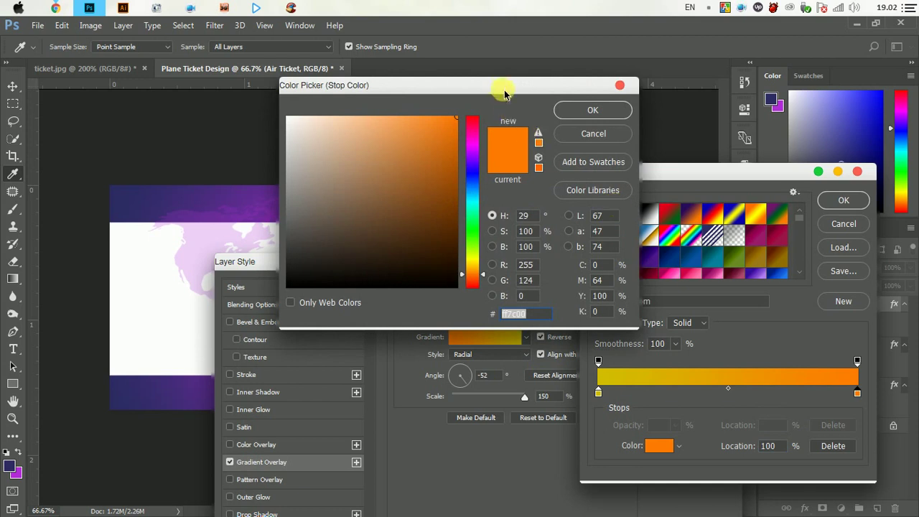
{"action": "mouse_move", "coordinate": [502, 74]}
{"action": "left_mouse_down"}
{"action": "mouse_move", "coordinate": [773, 275]}
{"action": "mouse_move", "coordinate": [767, 269]}
{"action": "left_mouse_up"}
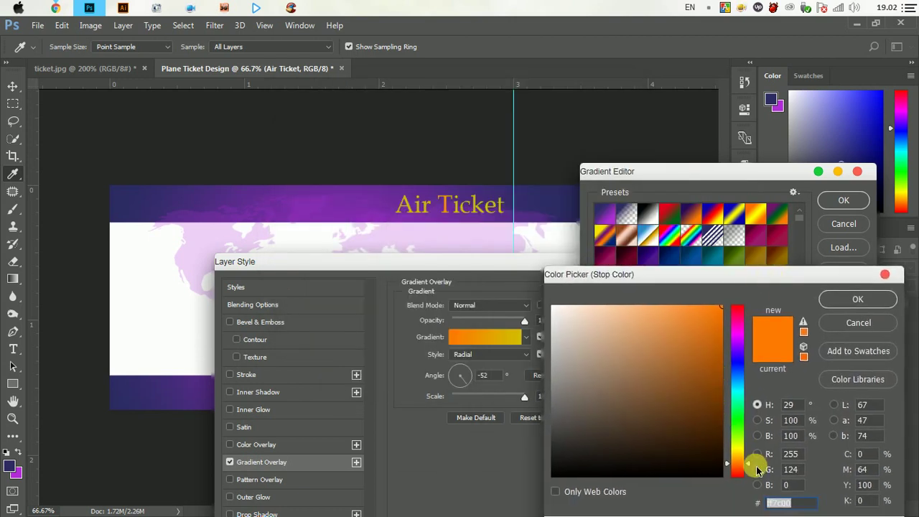
{"action": "left_click_drag", "start_coordinate": [753, 465], "coordinate": [751, 461]}
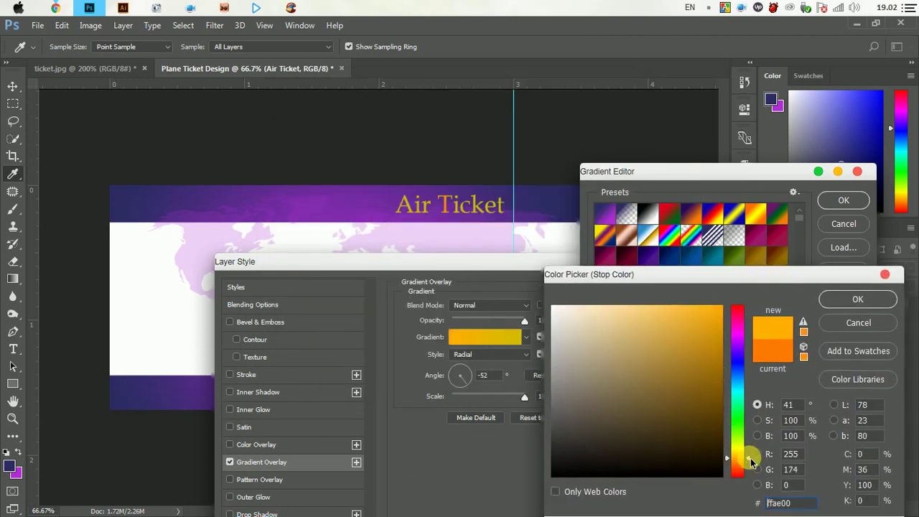
{"action": "left_click", "coordinate": [850, 300]}
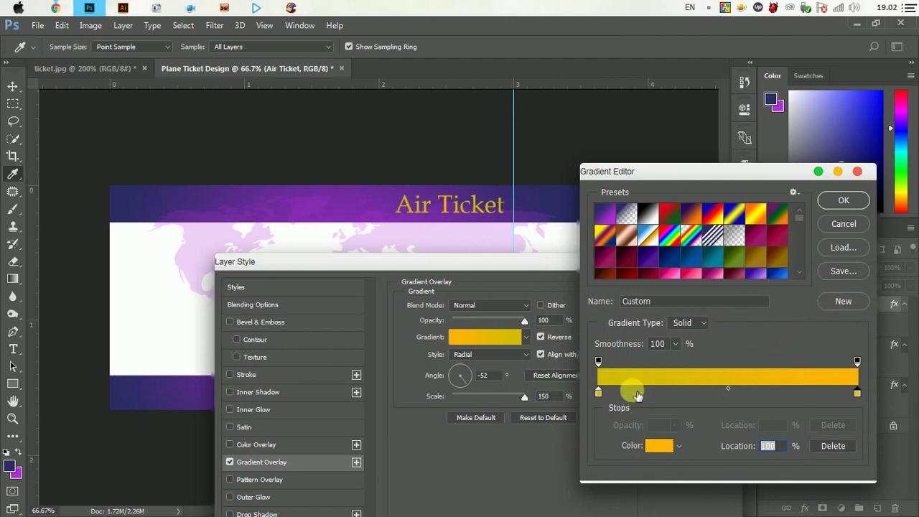
{"action": "double_click", "coordinate": [598, 392]}
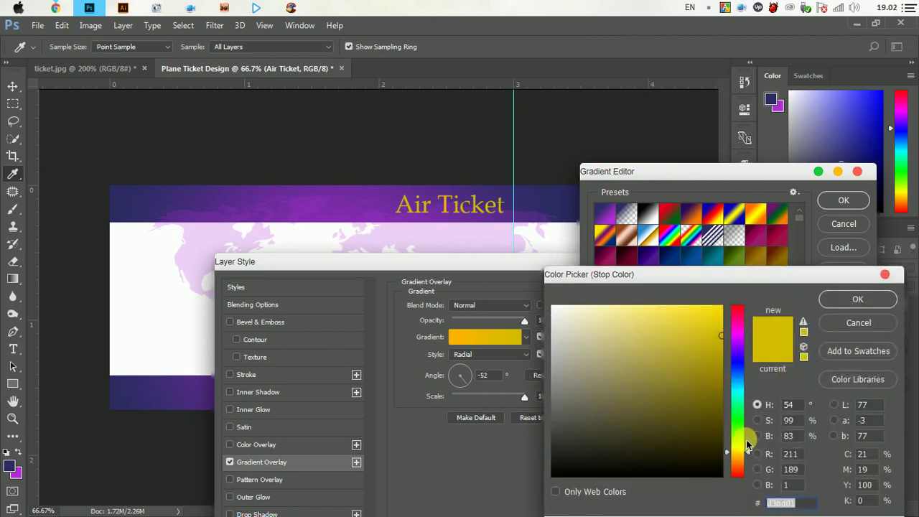
{"action": "left_click_drag", "start_coordinate": [746, 452], "coordinate": [747, 454]}
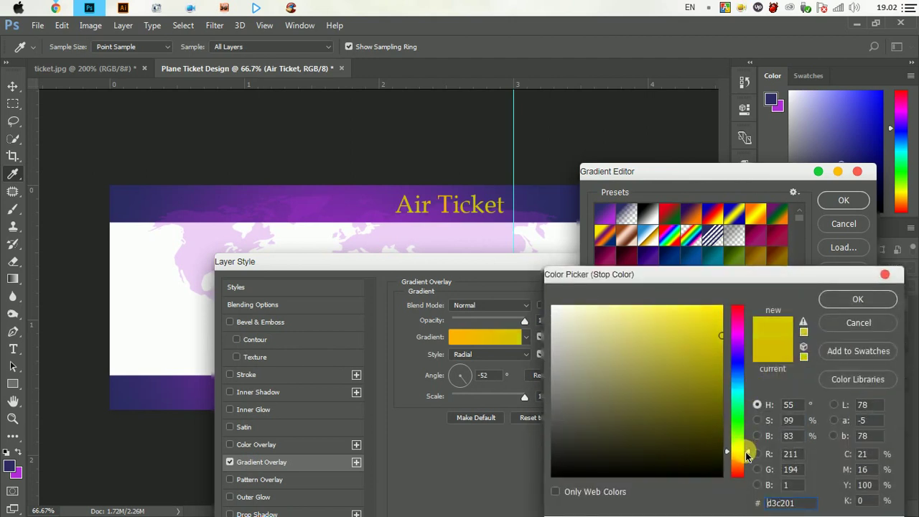
{"action": "left_click", "coordinate": [725, 310]}
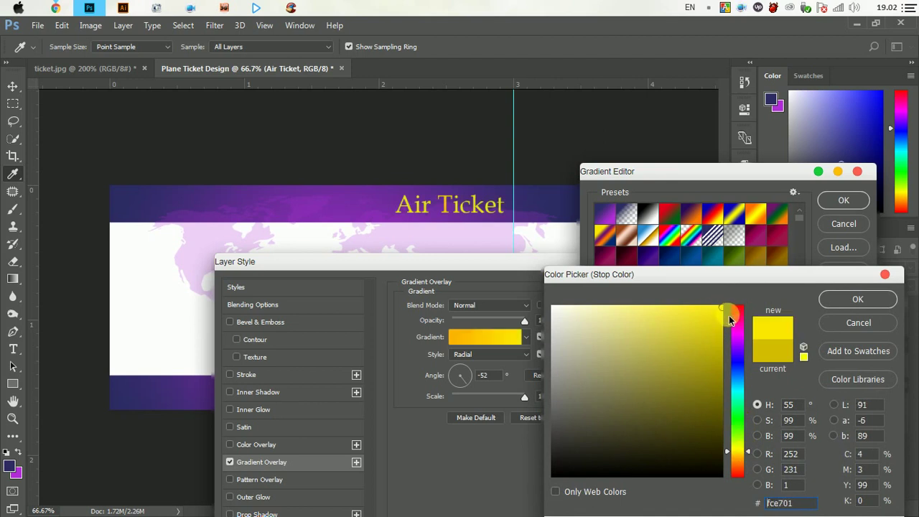
{"action": "left_click", "coordinate": [827, 301]}
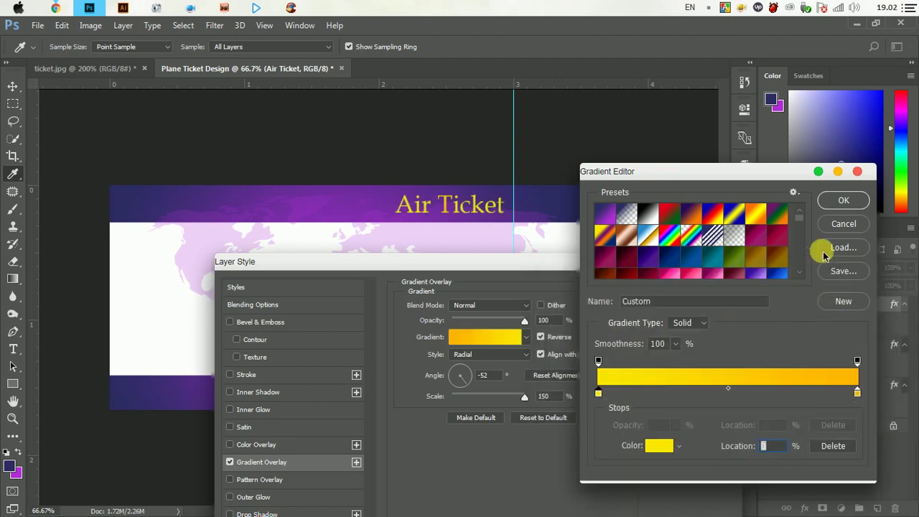
{"action": "left_click", "coordinate": [844, 200]}
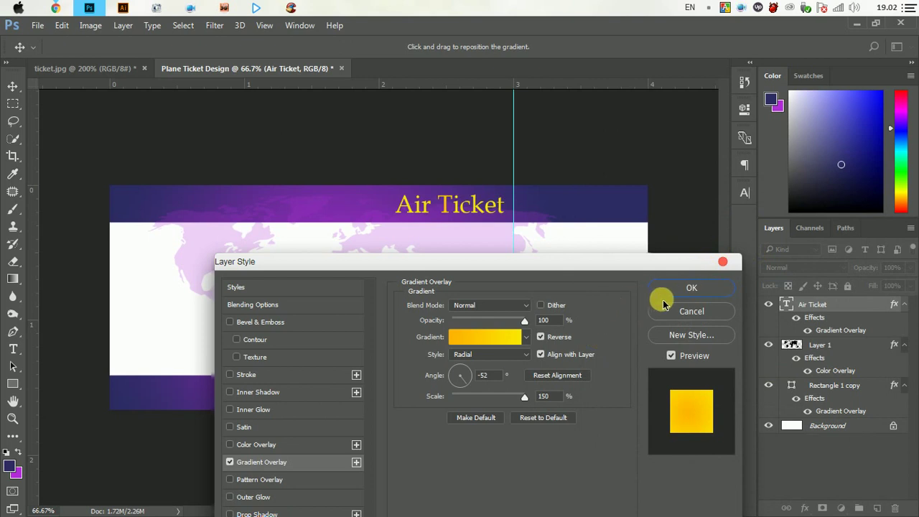
Step: Keep the overlay Radial, uncheck Reverse, set Scale to 150%, and apply it
{"action": "left_click", "coordinate": [479, 356]}
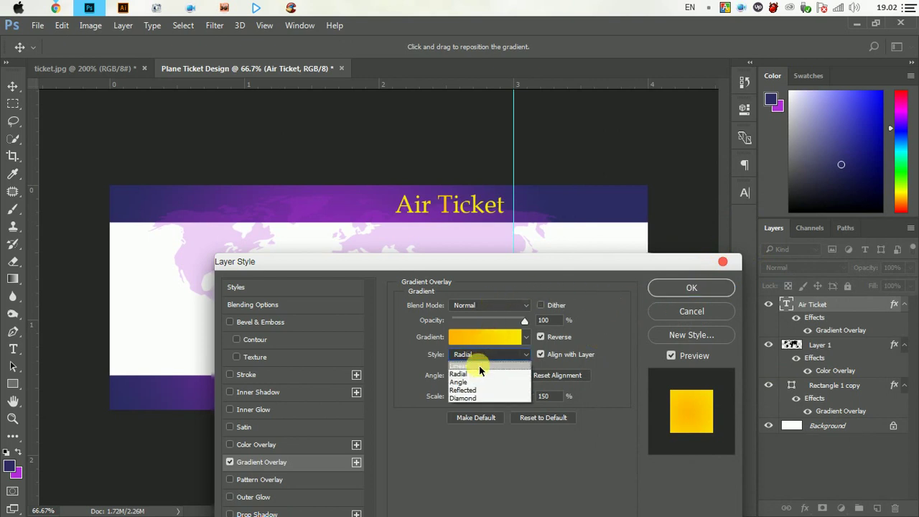
{"action": "left_click", "coordinate": [471, 347]}
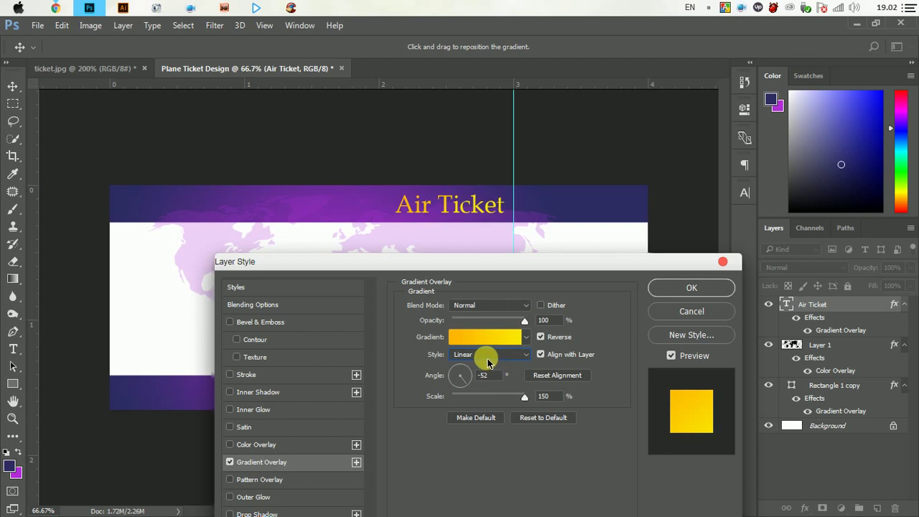
{"action": "left_click", "coordinate": [487, 358]}
{"action": "left_click", "coordinate": [479, 371]}
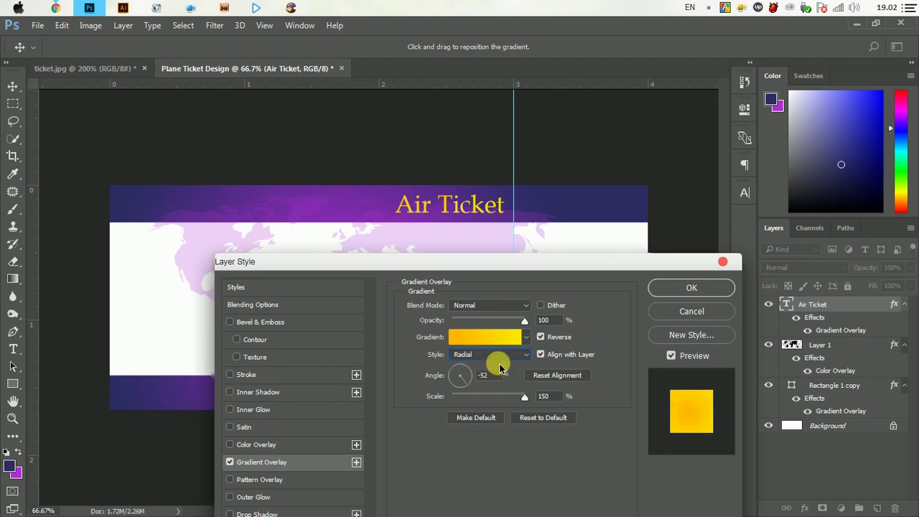
{"action": "left_click", "coordinate": [545, 338]}
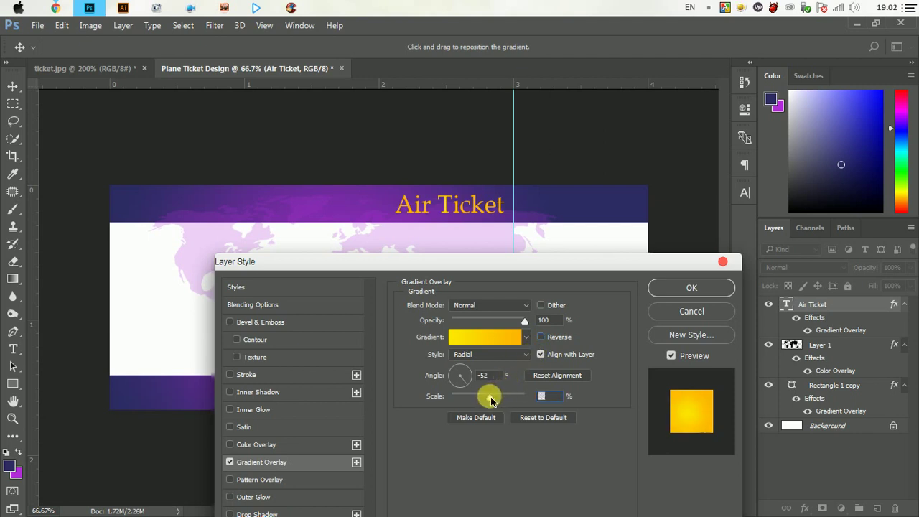
{"action": "left_click_drag", "start_coordinate": [491, 401], "coordinate": [600, 392]}
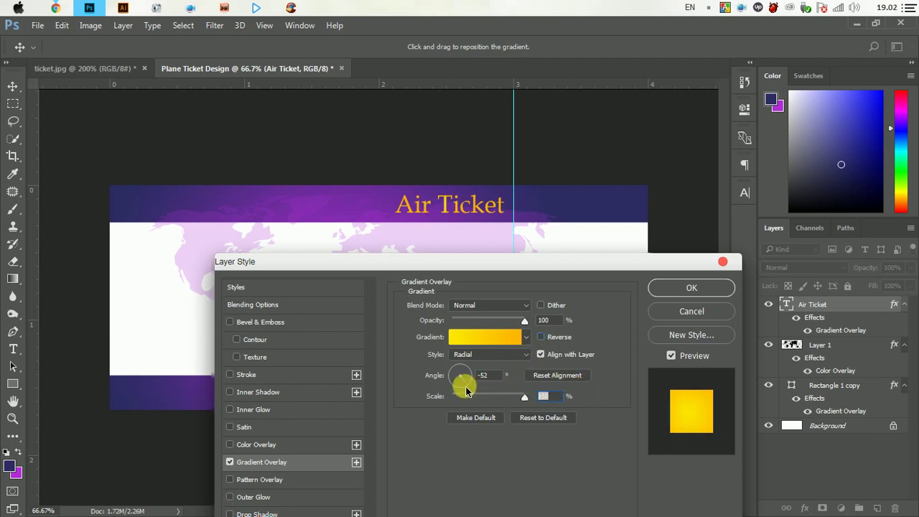
{"action": "key", "text": "shift+Tab"}
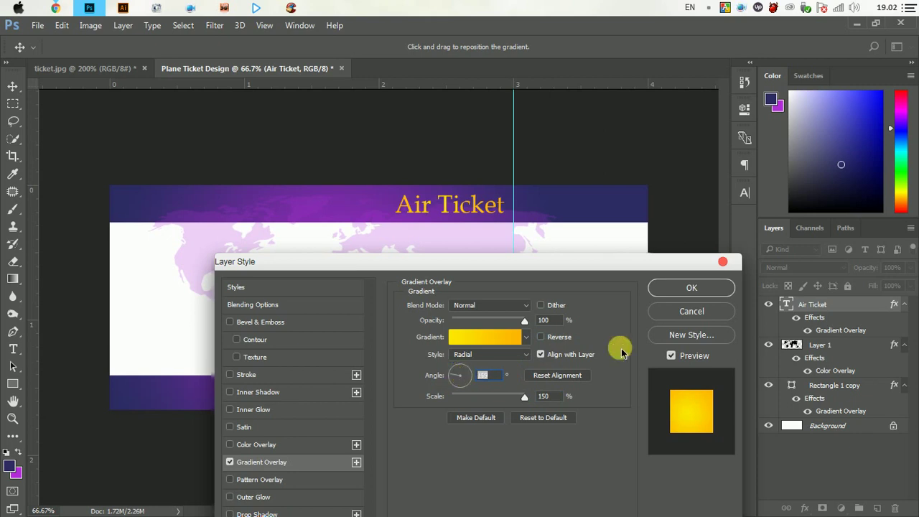
{"action": "left_click", "coordinate": [702, 287]}
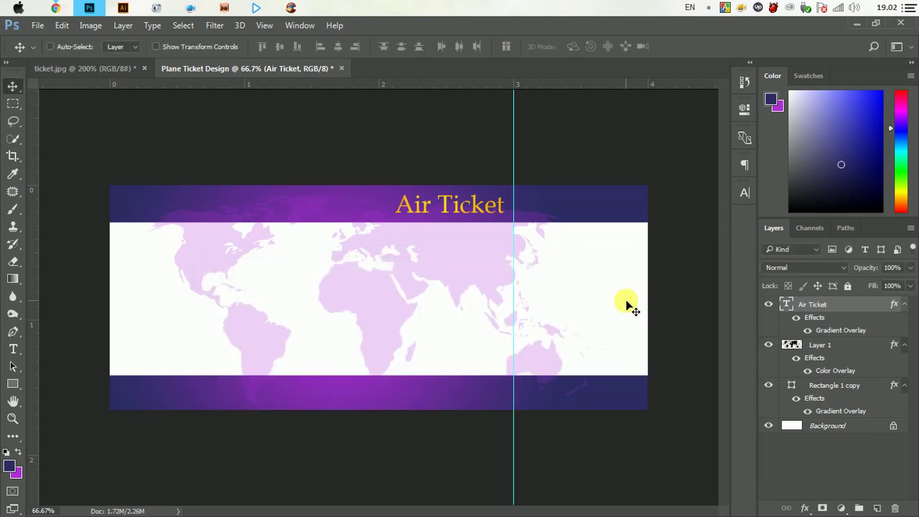
Step: Zoom in to inspect the gold title, zoom back out, and reopen its Layer Style
{"action": "left_click", "coordinate": [447, 185], "text": "ctrl"}
{"action": "left_click_drag", "start_coordinate": [557, 240], "coordinate": [531, 281]}
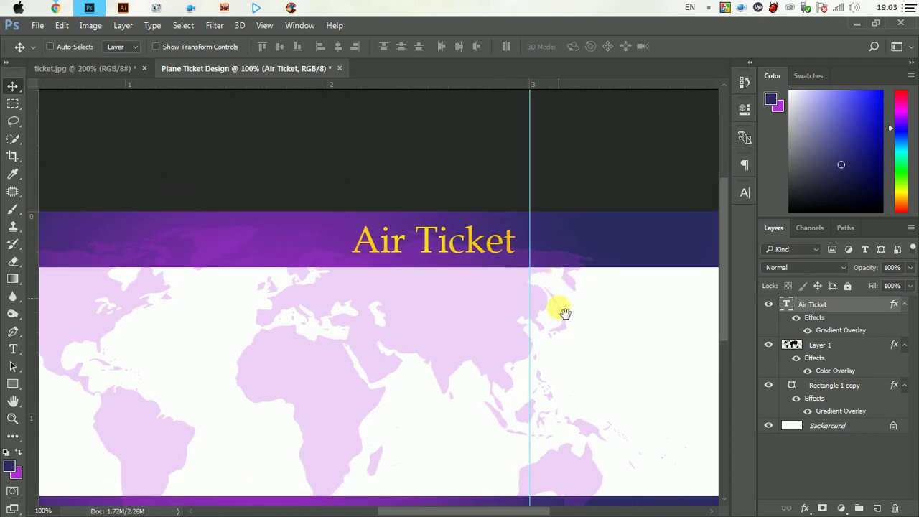
{"action": "left_click", "coordinate": [539, 268], "text": "alt"}
{"action": "left_click", "coordinate": [459, 262], "text": "alt"}
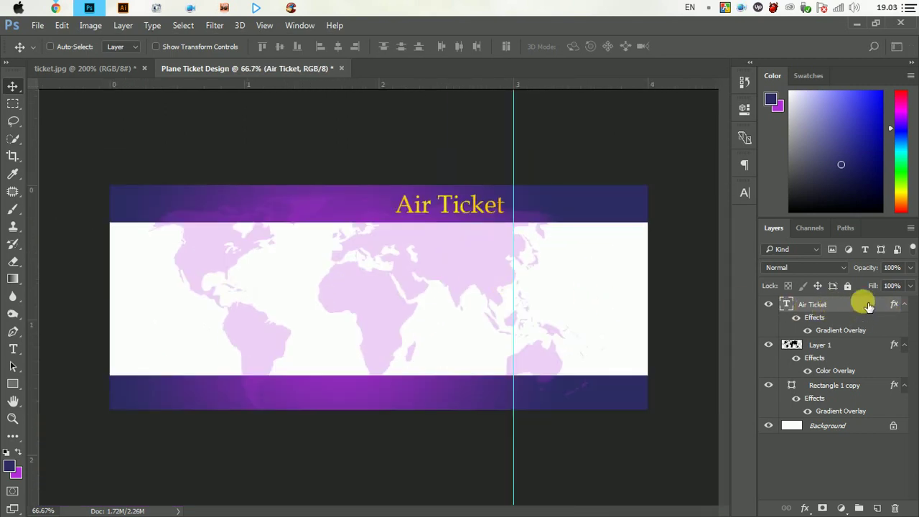
{"action": "double_click", "coordinate": [869, 306]}
{"action": "mouse_move", "coordinate": [439, 79]}
{"action": "left_mouse_down"}
{"action": "mouse_move", "coordinate": [799, 171]}
{"action": "mouse_move", "coordinate": [458, 206]}
{"action": "left_mouse_up"}
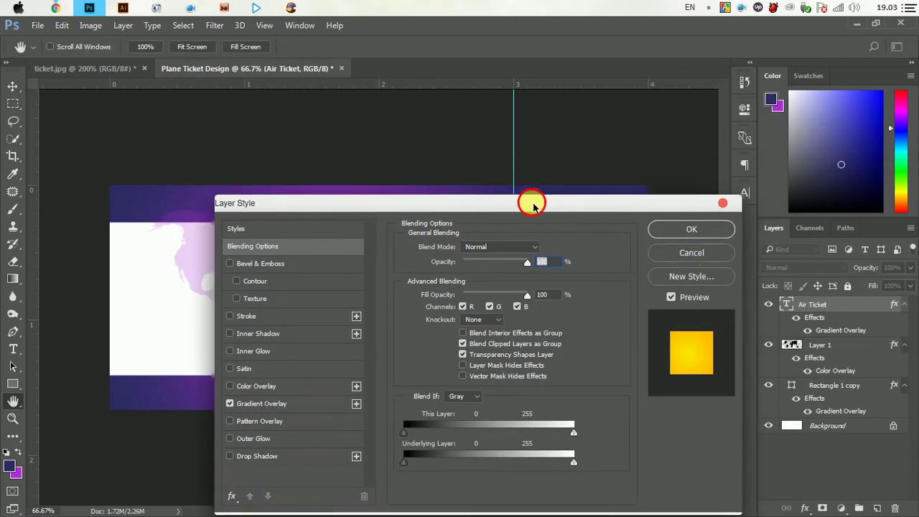
Step: Add Bevel & Emboss to the Air Ticket title with 115% depth and 35 px size
{"action": "left_click_drag", "start_coordinate": [533, 206], "coordinate": [787, 237]}
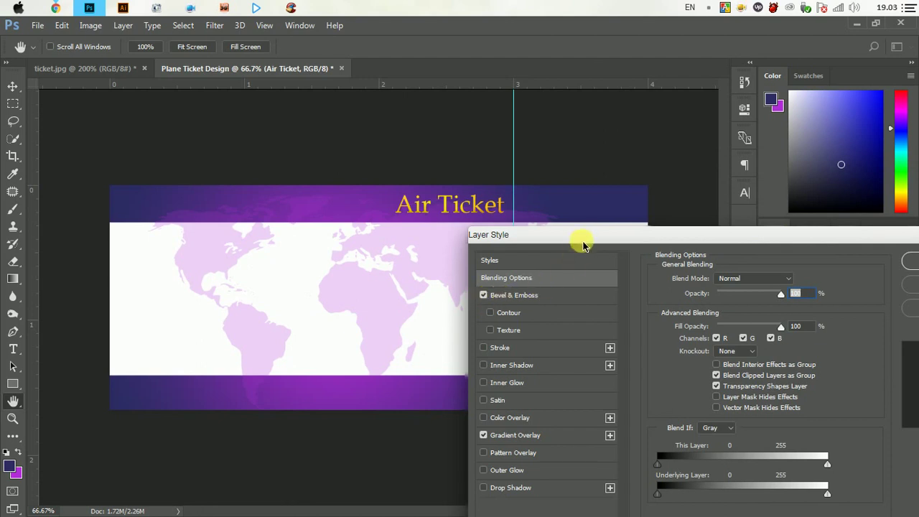
{"action": "left_click_drag", "start_coordinate": [582, 246], "coordinate": [387, 276]}
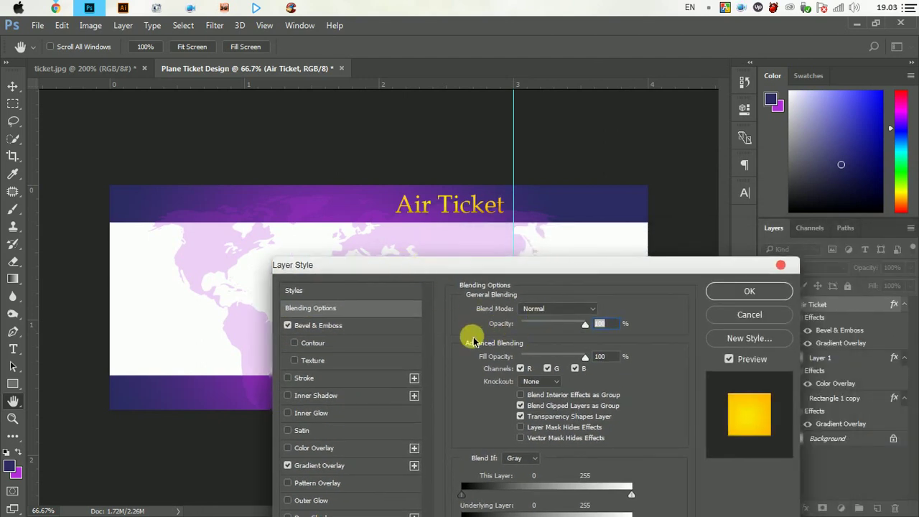
{"action": "left_click", "coordinate": [350, 325]}
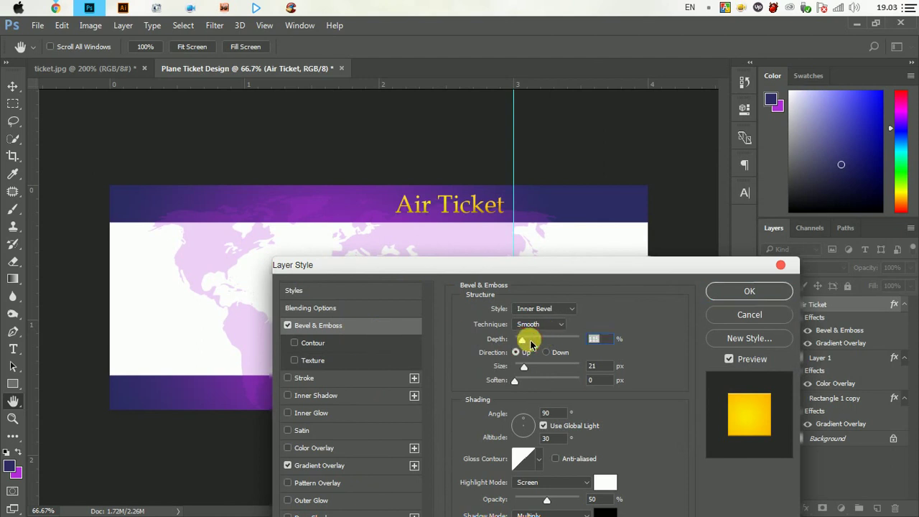
{"action": "left_click_drag", "start_coordinate": [531, 345], "coordinate": [546, 346]}
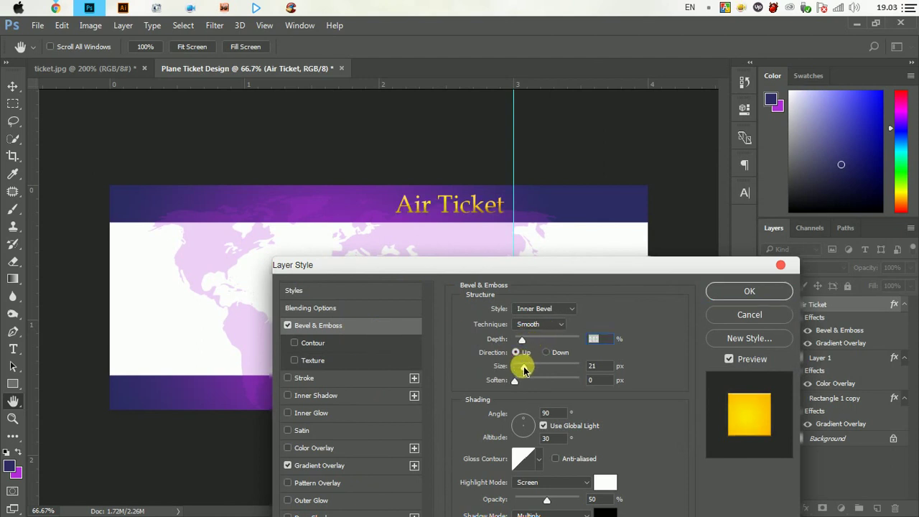
{"action": "left_click_drag", "start_coordinate": [524, 369], "coordinate": [527, 368]}
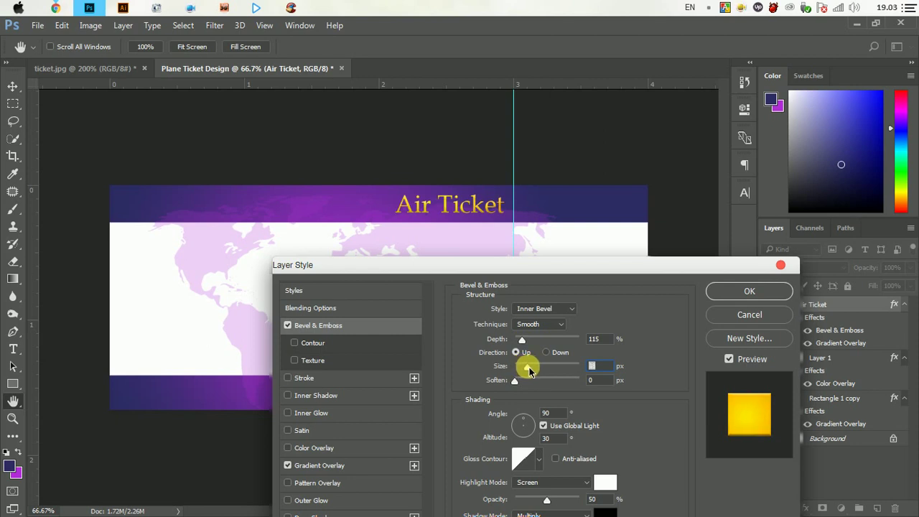
{"action": "left_click_drag", "start_coordinate": [517, 380], "coordinate": [514, 380]}
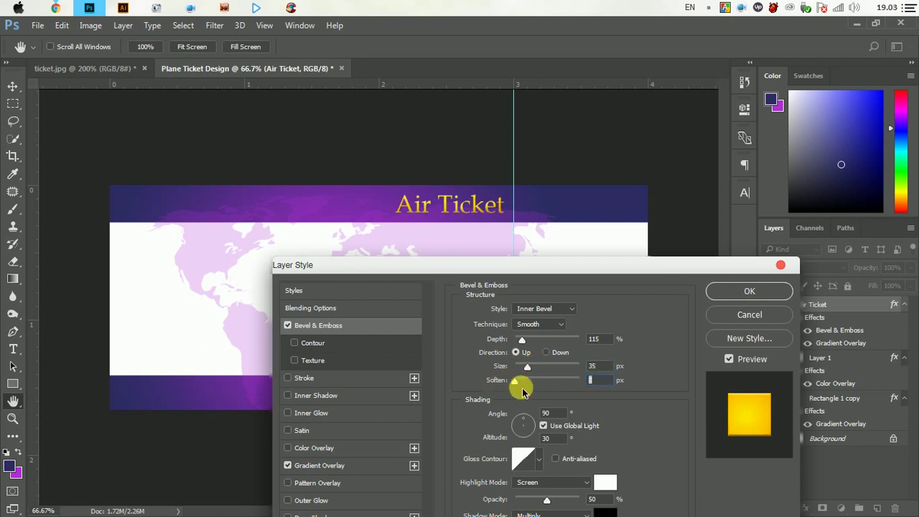
{"action": "left_click", "coordinate": [739, 290]}
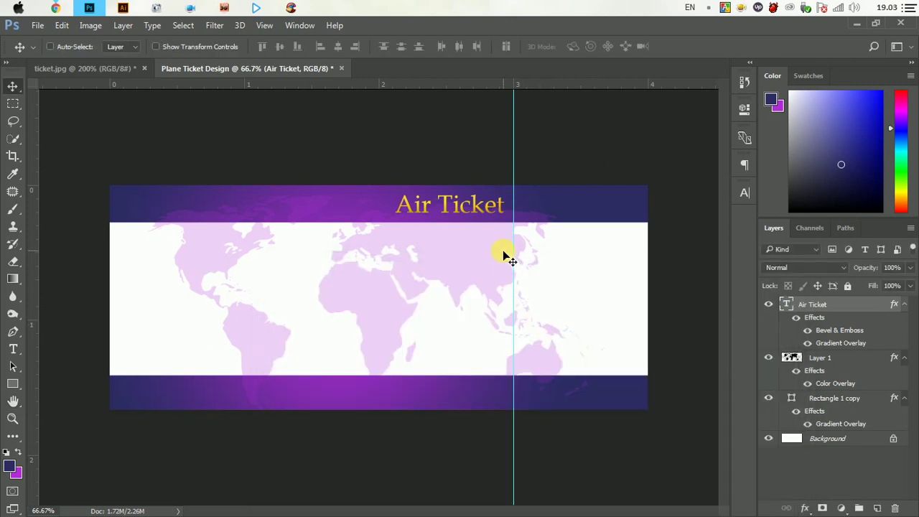
Step: Alt-drag a copy of the gold title into the bottom band and retype it as FIRST CLASS
{"action": "left_click_drag", "start_coordinate": [440, 201], "coordinate": [445, 394]}
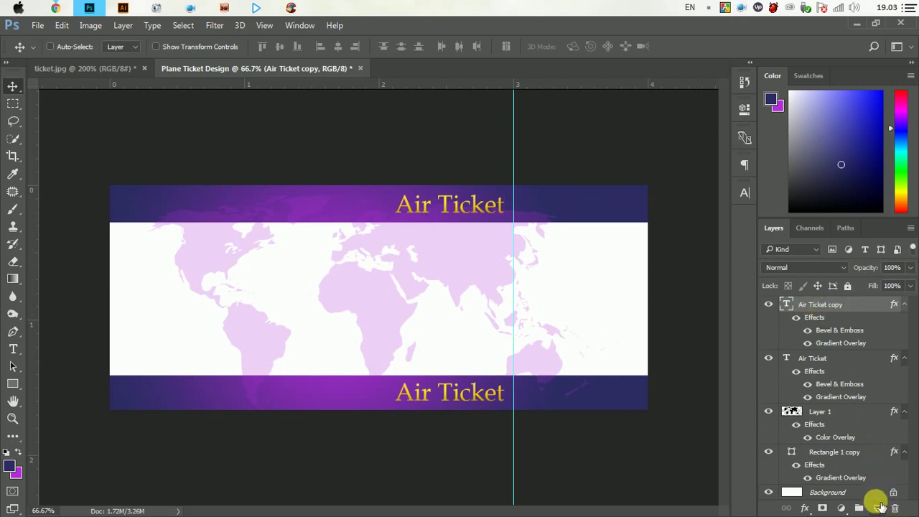
{"action": "left_click", "coordinate": [14, 349]}
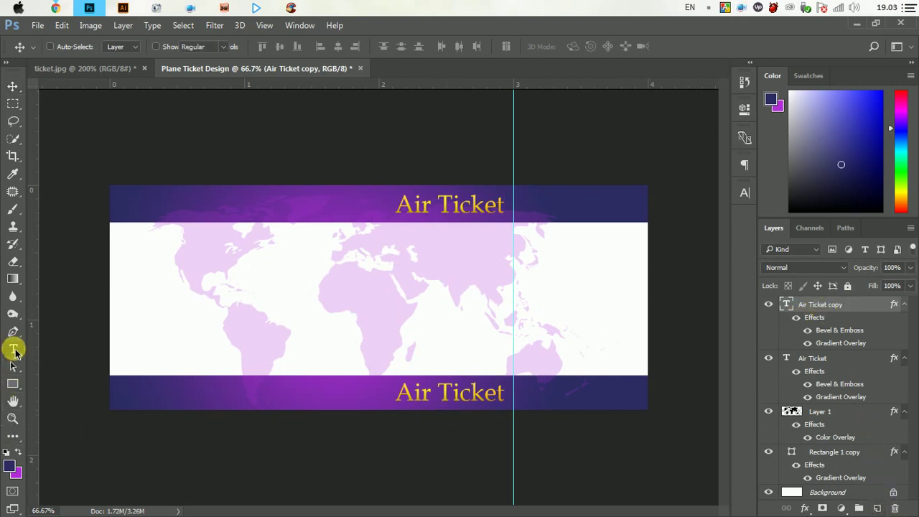
{"action": "left_click_drag", "start_coordinate": [397, 392], "coordinate": [624, 381]}
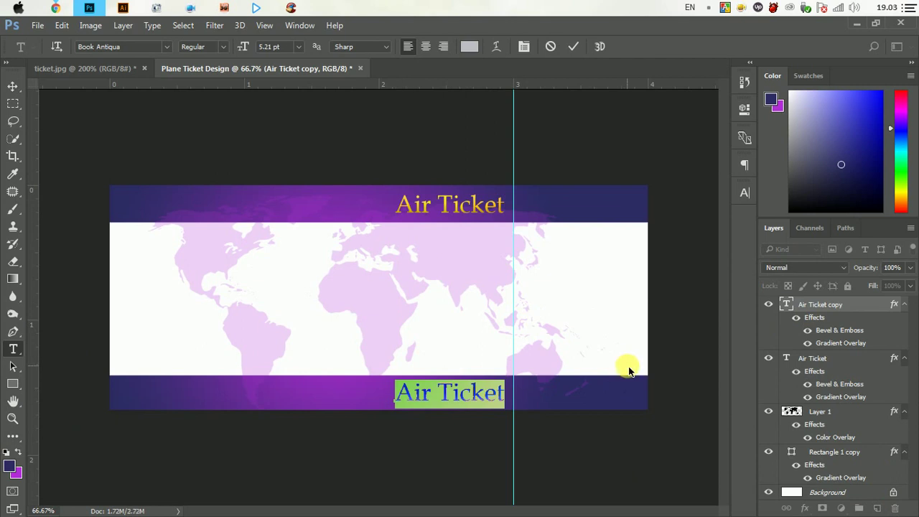
{"action": "type", "text": "First Clsaa"}
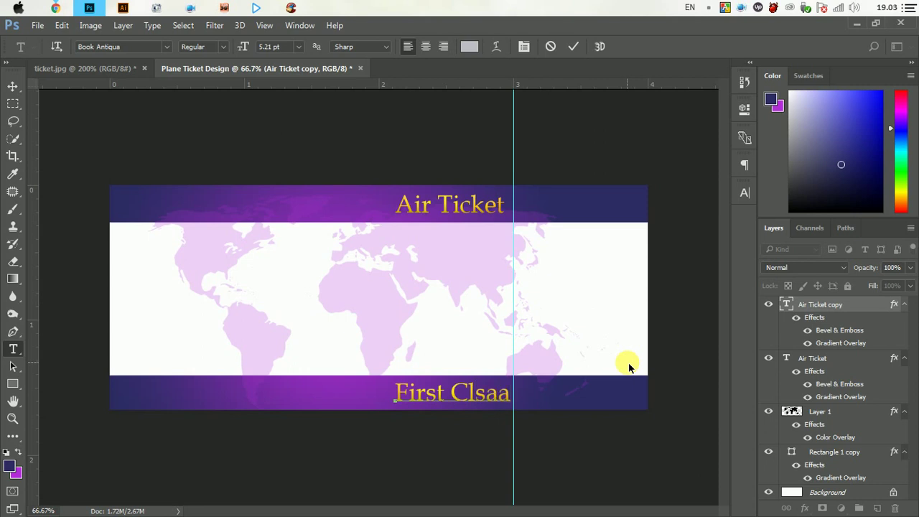
{"action": "left_click_drag", "start_coordinate": [509, 396], "coordinate": [321, 397]}
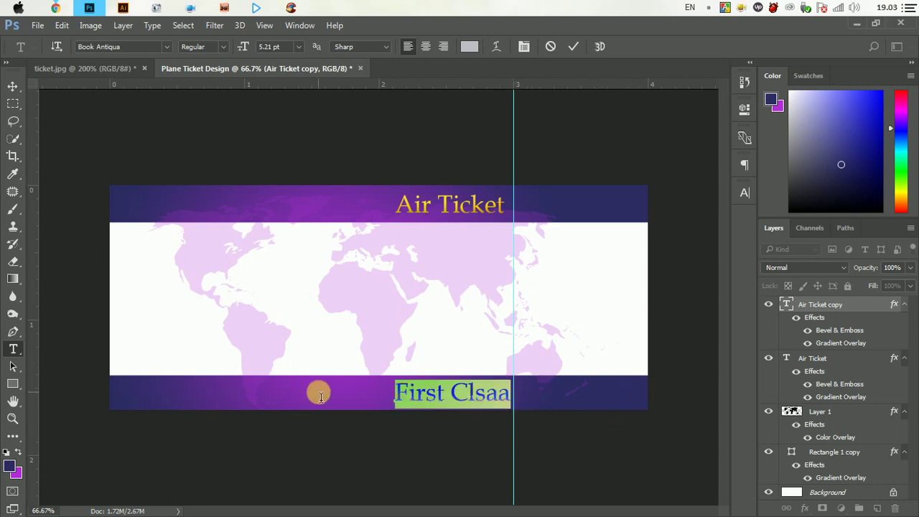
{"action": "type", "text": "FIRST CLASS"}
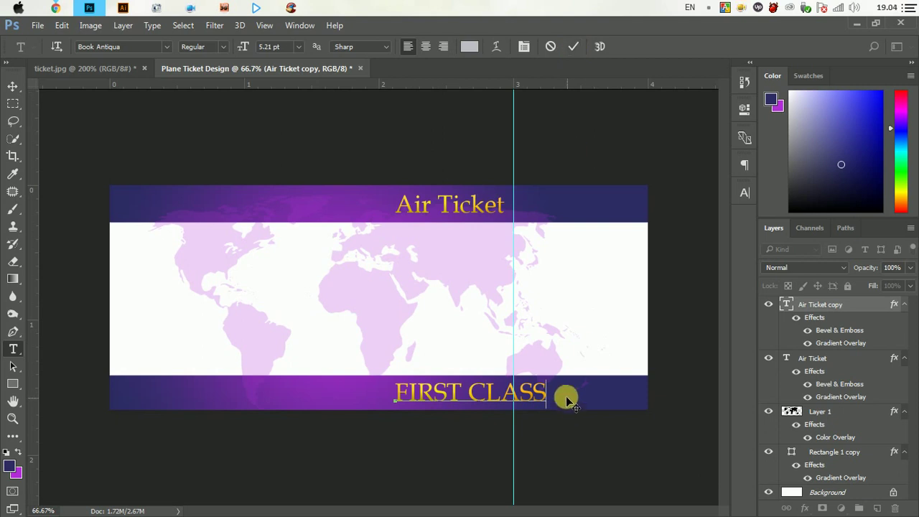
{"action": "left_click_drag", "start_coordinate": [549, 388], "coordinate": [395, 391]}
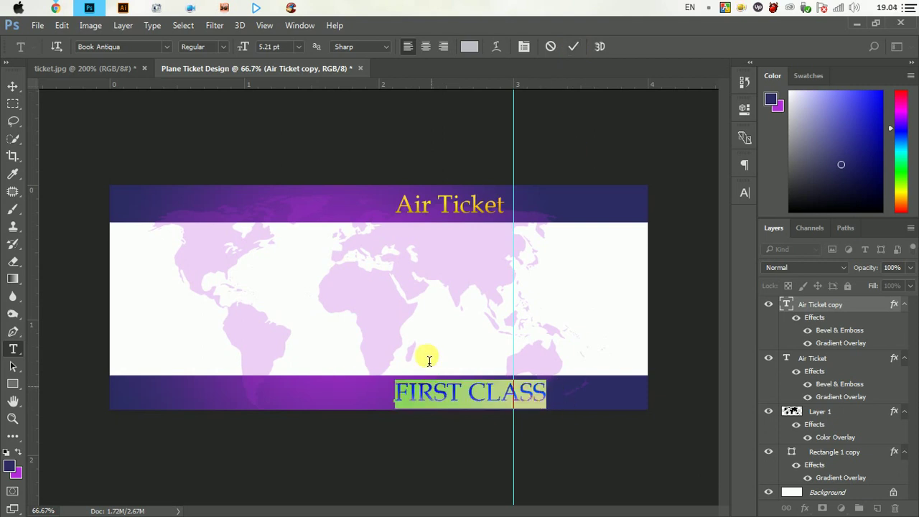
Step: Set the bottom FIRST CLASS text to 3.5 pt and commit the edit
{"action": "left_click", "coordinate": [745, 192]}
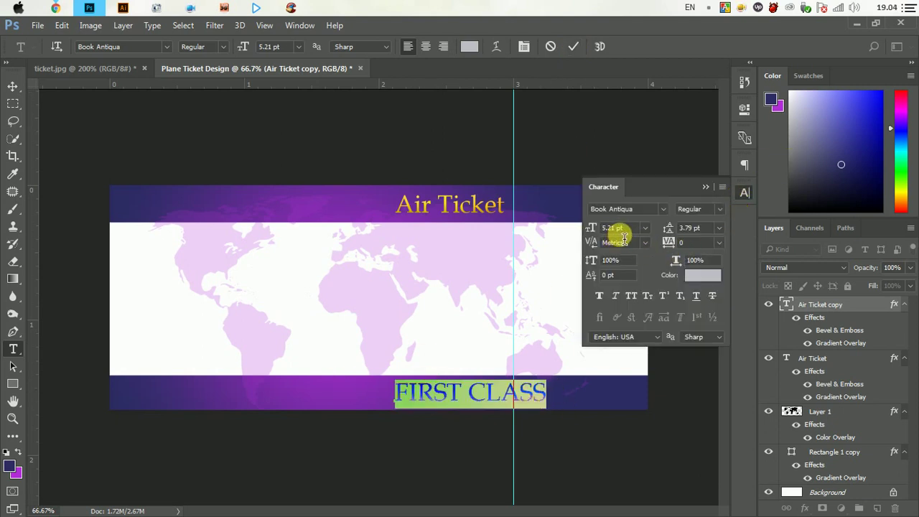
{"action": "left_click", "coordinate": [617, 228]}
{"action": "type", "text": "4"}
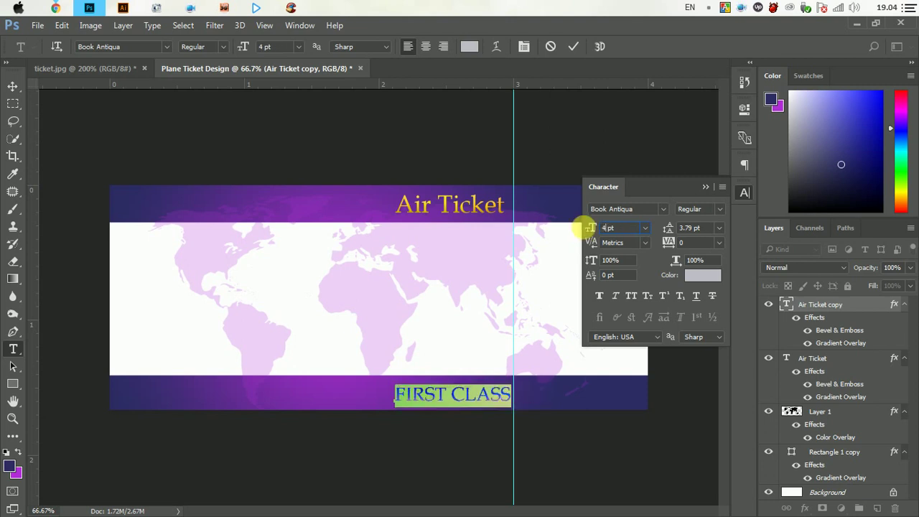
{"action": "left_click", "coordinate": [622, 232]}
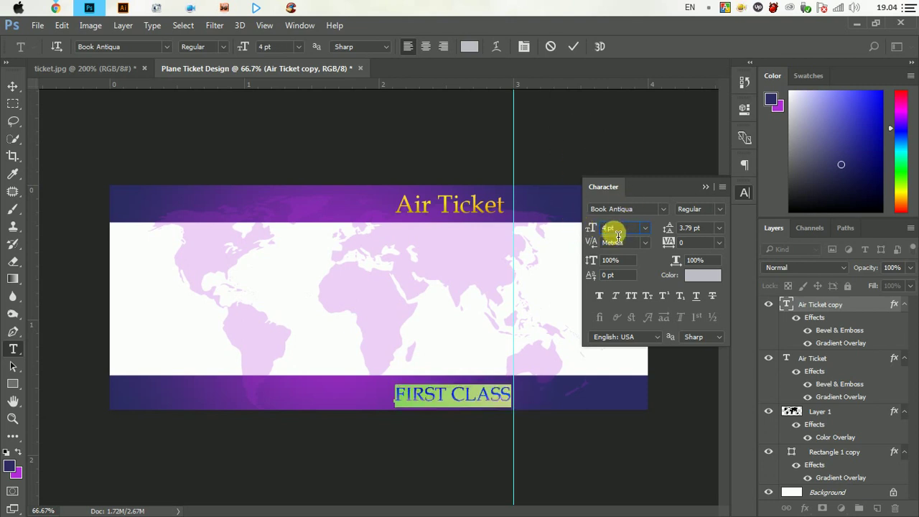
{"action": "type", "text": "13"}
{"action": "key", "text": "Return"}
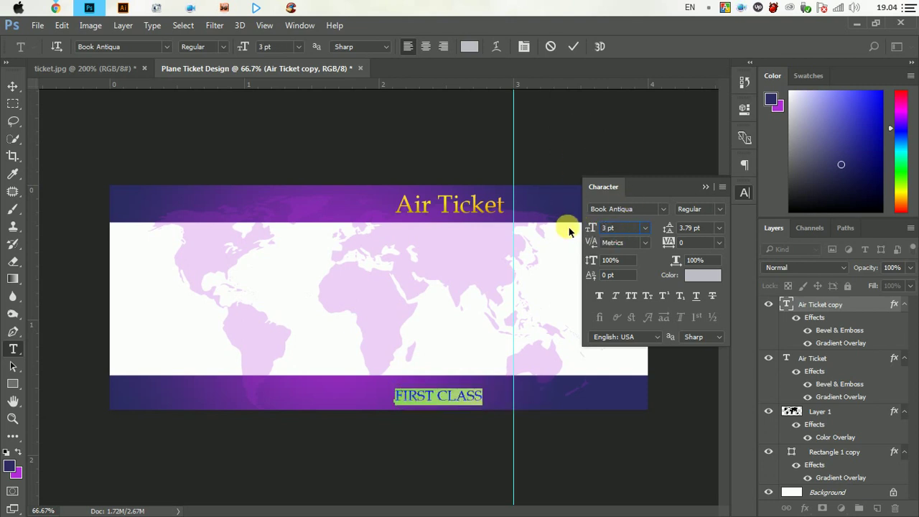
{"action": "type", "text": "3.5"}
{"action": "key", "text": "Return"}
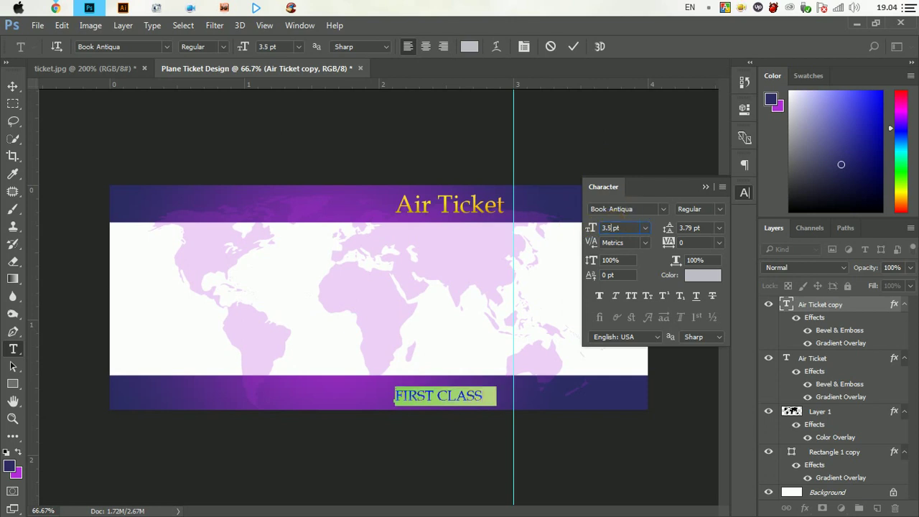
{"action": "left_click", "coordinate": [572, 46]}
{"action": "key", "text": "Return"}
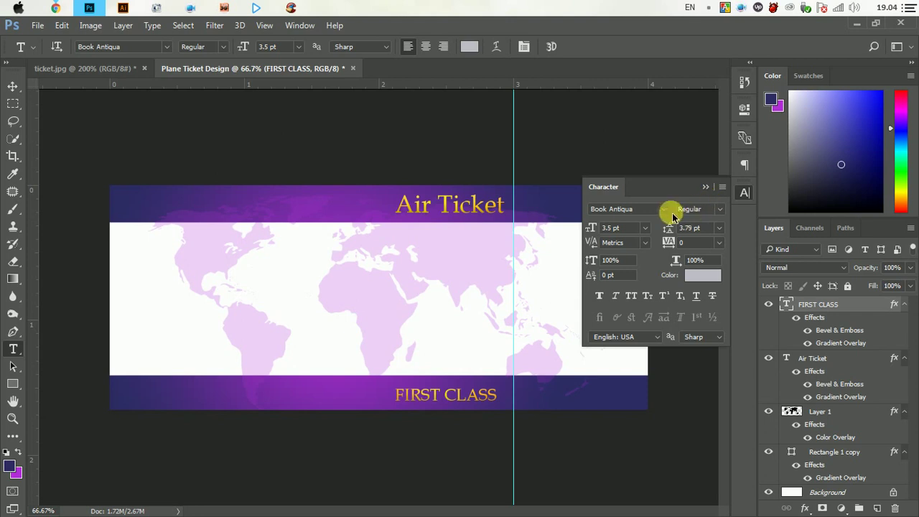
Step: Change the FIRST CLASS label's font family to David
{"action": "left_click", "coordinate": [663, 209]}
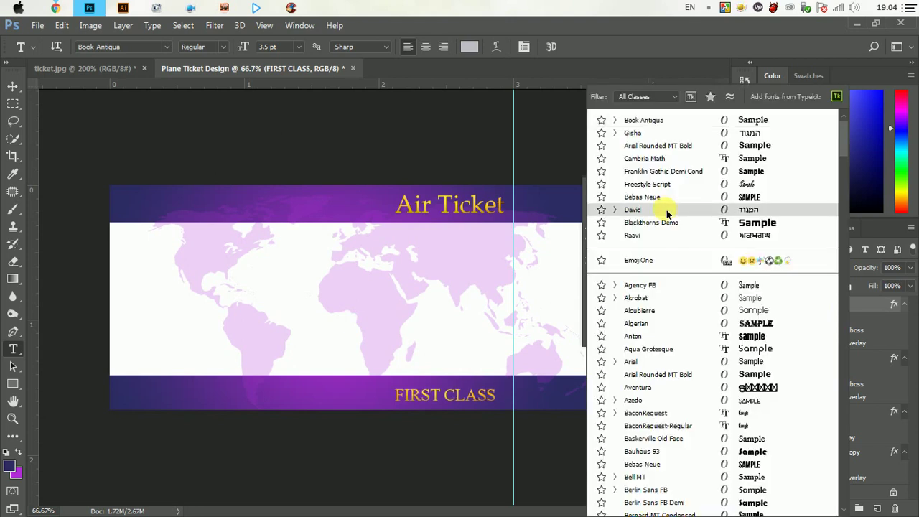
{"action": "left_click", "coordinate": [666, 210]}
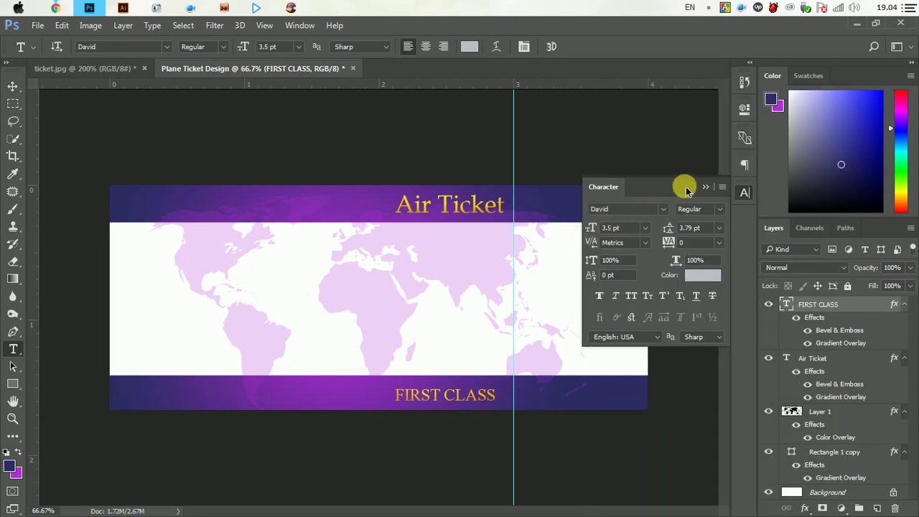
{"action": "left_click", "coordinate": [682, 188]}
Step: Nudge FIRST CLASS into place and put a duplicate right of the guide
{"action": "left_click", "coordinate": [12, 86]}
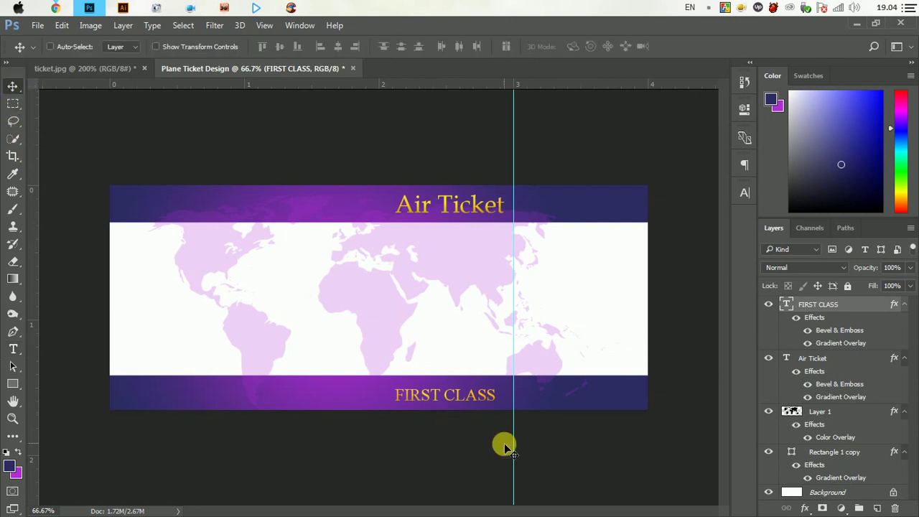
{"action": "key", "text": "Right"}
{"action": "key", "text": "Right"}
{"action": "key", "text": "Right"}
{"action": "key", "text": "Right"}
{"action": "key", "text": "Right"}
{"action": "key", "text": "Right"}
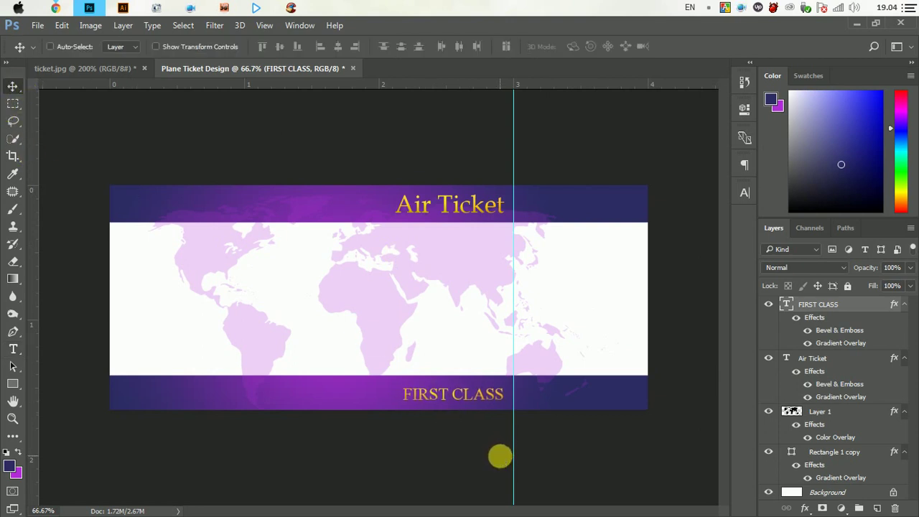
{"action": "key", "text": "Left"}
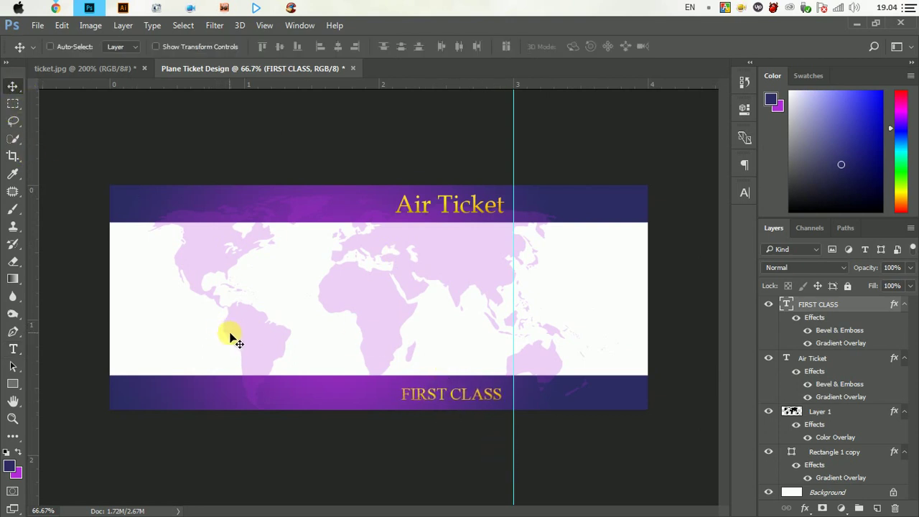
{"action": "key", "text": "ctrl"}
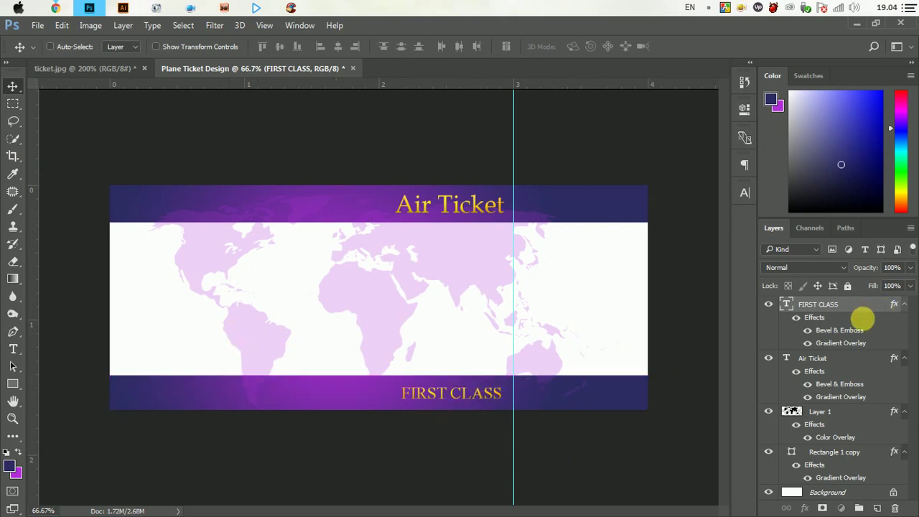
{"action": "left_click_drag", "start_coordinate": [862, 319], "coordinate": [883, 508]}
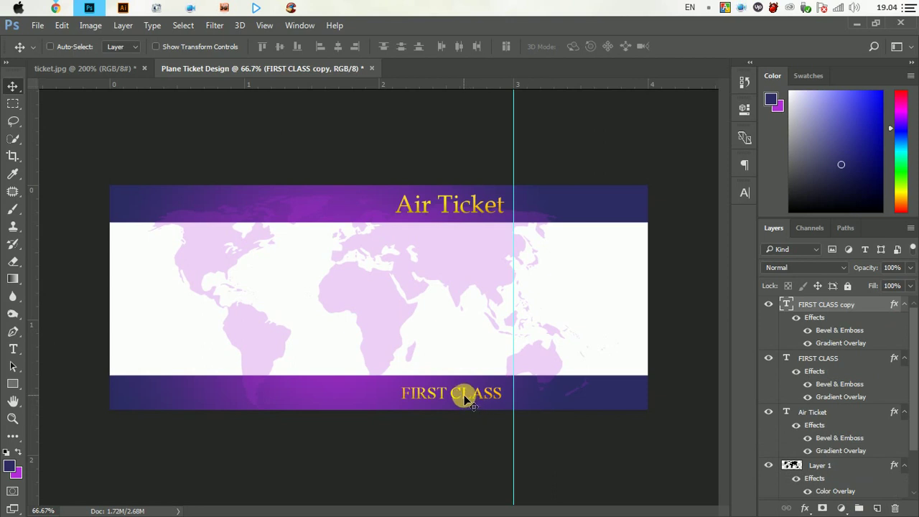
{"action": "left_click_drag", "start_coordinate": [461, 394], "coordinate": [587, 399]}
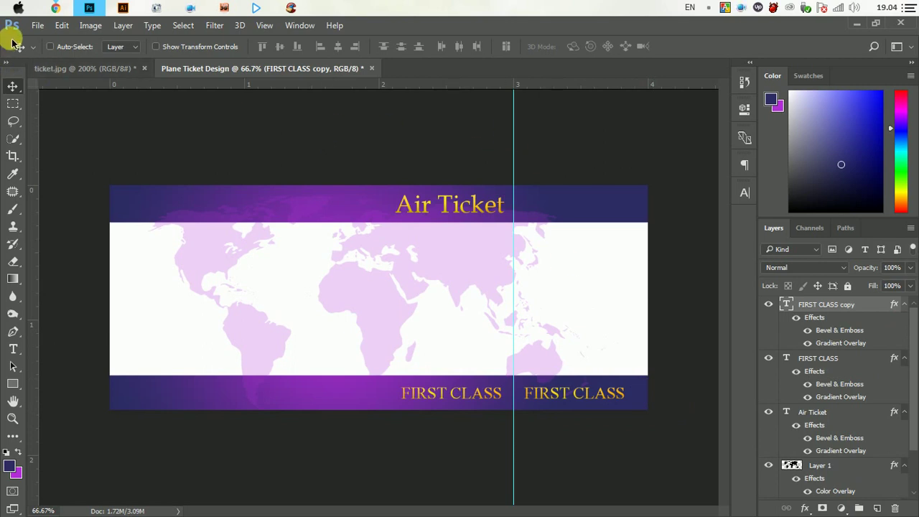
{"action": "left_click", "coordinate": [31, 29]}
{"action": "left_click", "coordinate": [32, 50]}
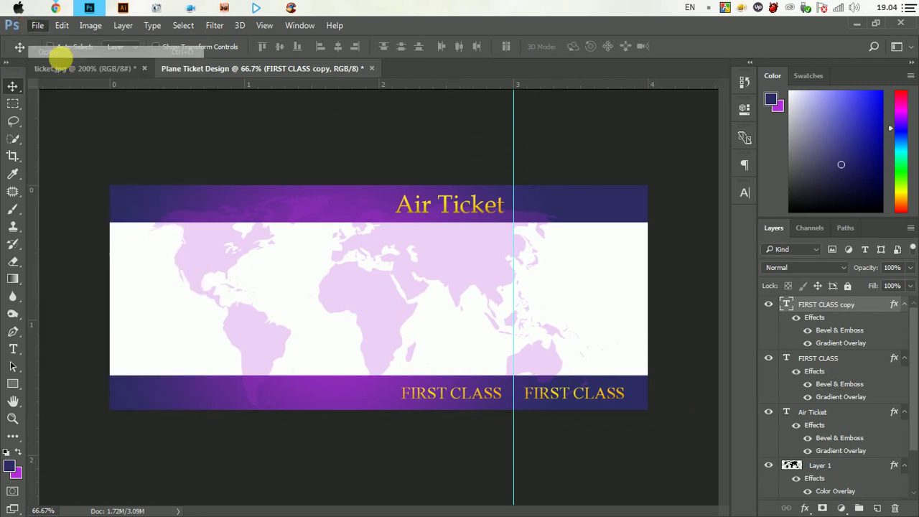
{"action": "scroll", "coordinate": [208, 180], "scroll_direction": "down", "scroll_amount": 2}
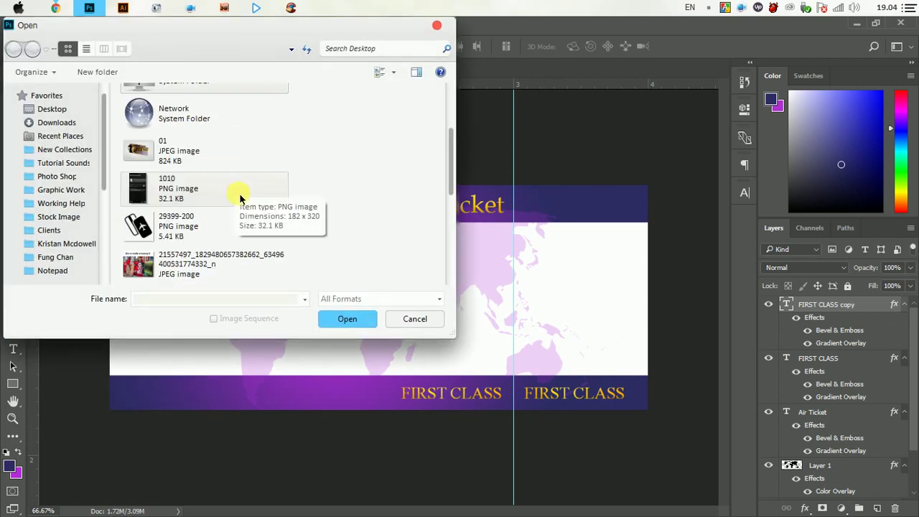
{"action": "scroll", "coordinate": [276, 218], "scroll_direction": "down", "scroll_amount": 3}
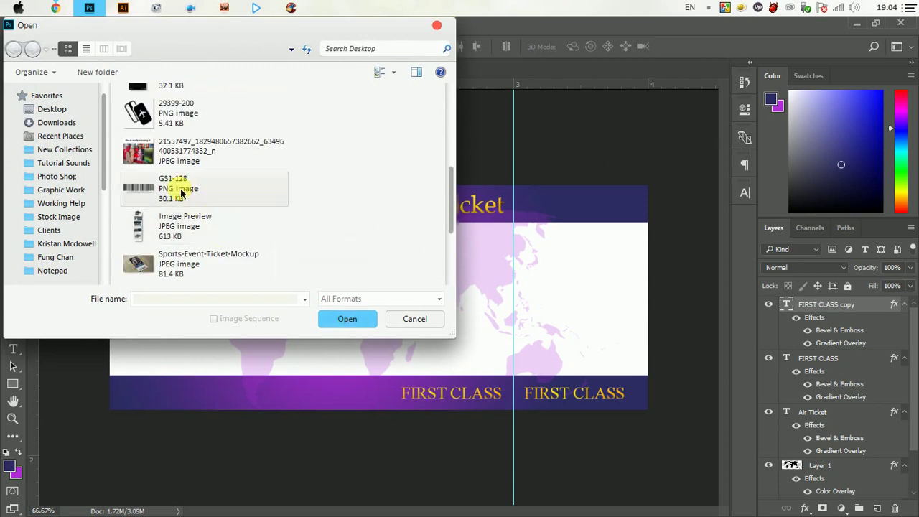
{"action": "left_click", "coordinate": [205, 183]}
{"action": "left_click", "coordinate": [344, 320]}
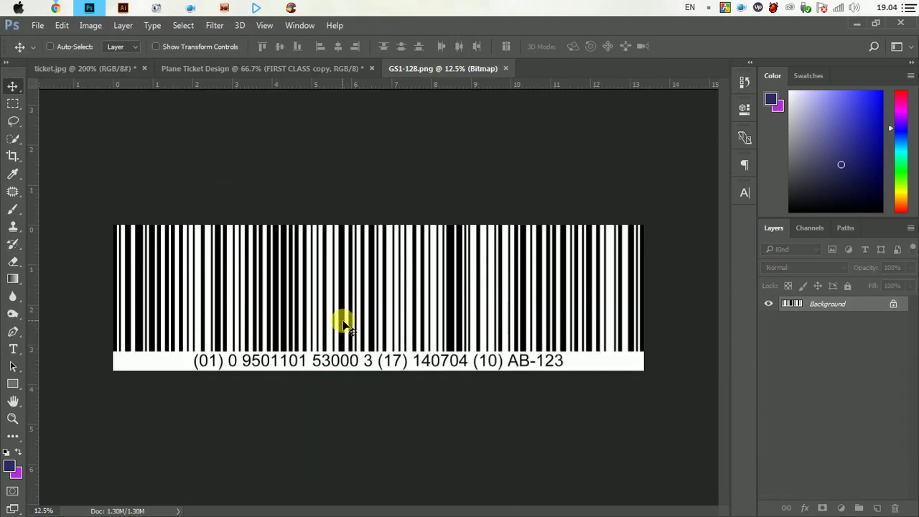
{"action": "mouse_move", "coordinate": [220, 257]}
{"action": "left_mouse_down"}
{"action": "mouse_move", "coordinate": [221, 67]}
{"action": "mouse_move", "coordinate": [286, 316]}
{"action": "mouse_move", "coordinate": [324, 309]}
{"action": "left_mouse_up"}
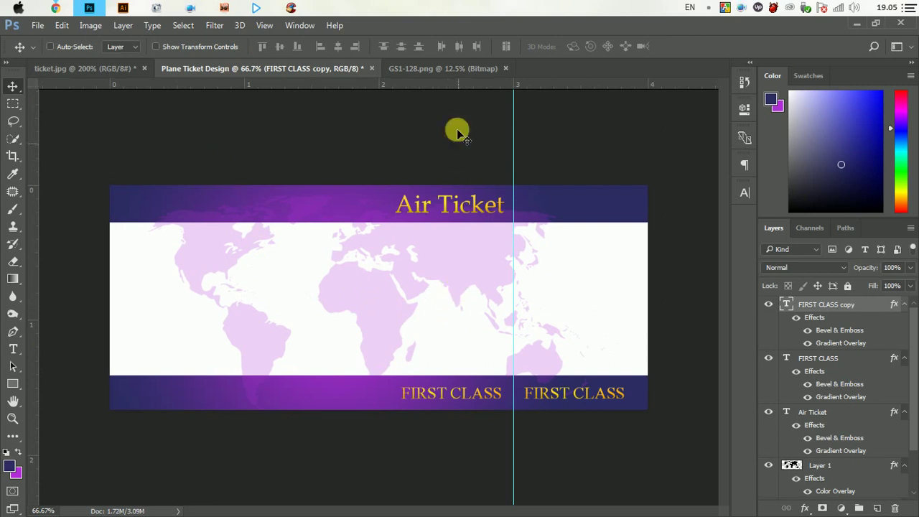
{"action": "left_click", "coordinate": [430, 68]}
{"action": "mouse_move", "coordinate": [334, 58]}
{"action": "left_mouse_down"}
{"action": "mouse_move", "coordinate": [400, 298]}
{"action": "mouse_move", "coordinate": [443, 83]}
{"action": "mouse_move", "coordinate": [887, 307]}
{"action": "left_mouse_up"}
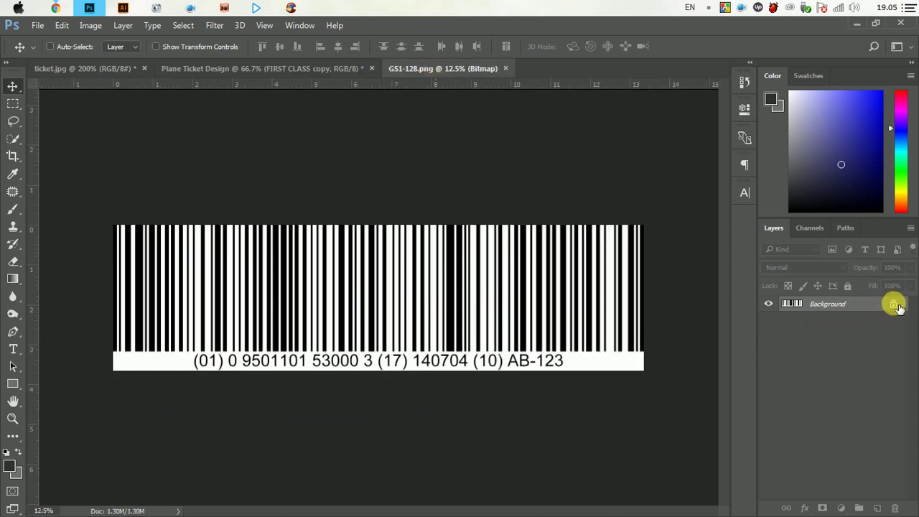
{"action": "left_click_drag", "start_coordinate": [899, 310], "coordinate": [877, 511]}
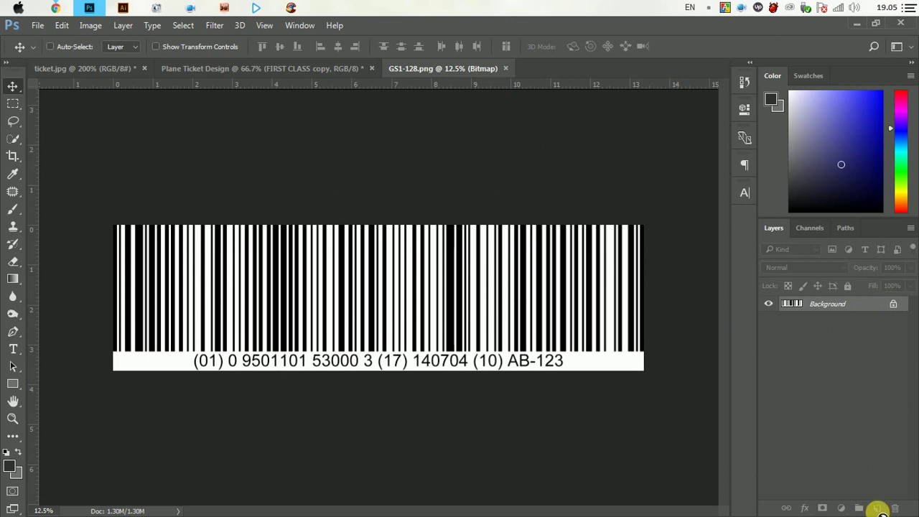
{"action": "left_click", "coordinate": [505, 68]}
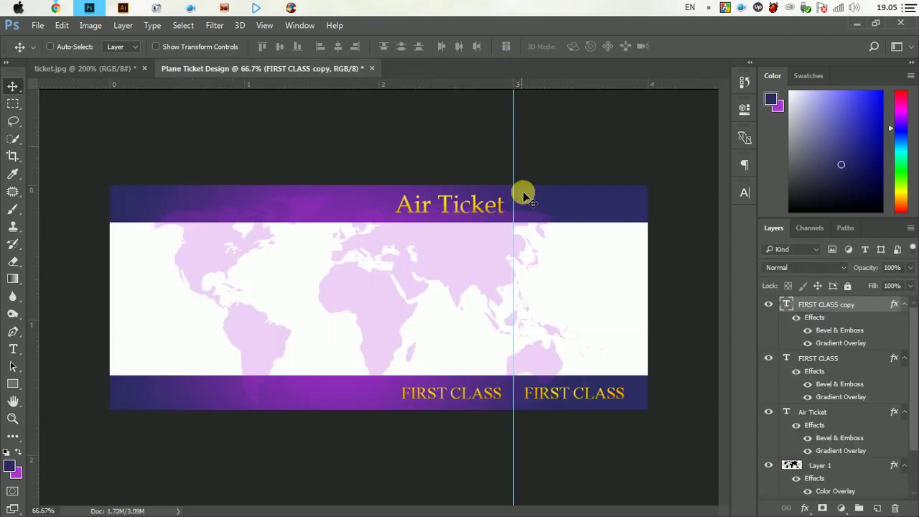
Step: Place the GS1-128 barcode file, shrink it and rotate it 90° clockwise
{"action": "left_click", "coordinate": [855, 25]}
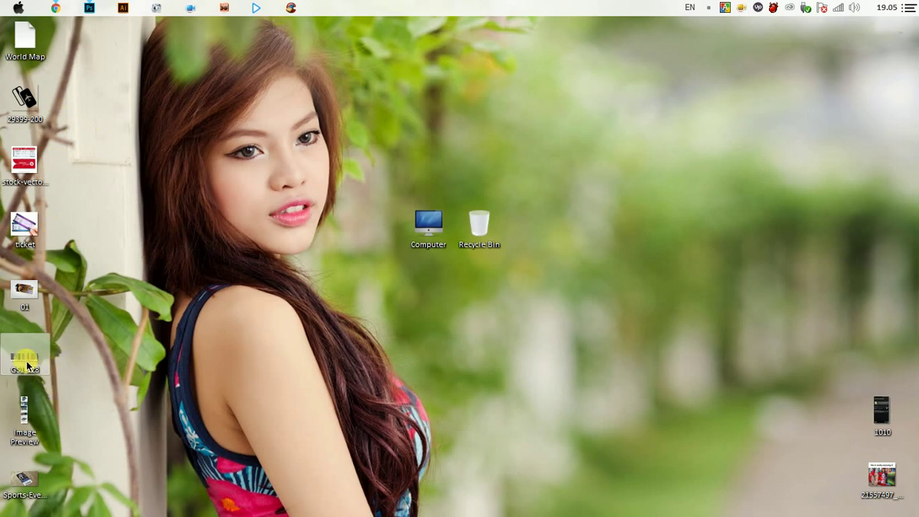
{"action": "left_click_drag", "start_coordinate": [26, 368], "coordinate": [266, 316]}
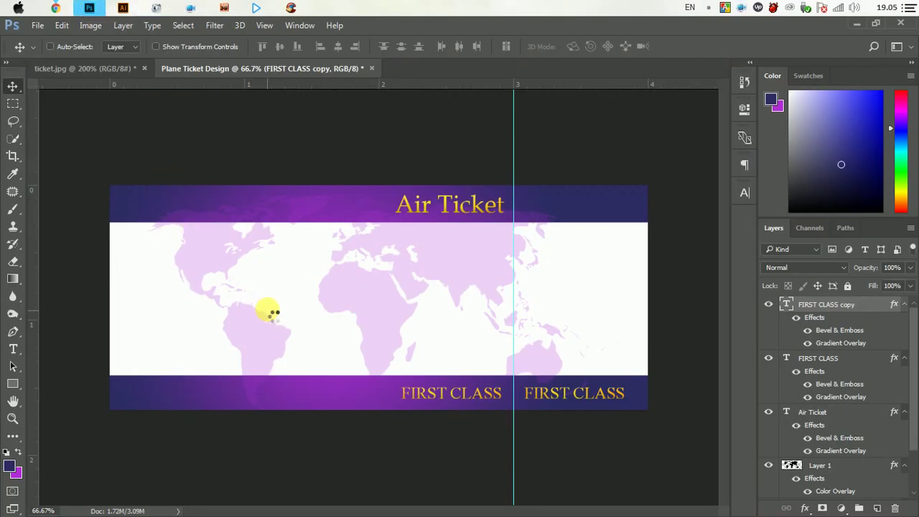
{"action": "left_click_drag", "start_coordinate": [266, 316], "coordinate": [266, 314]}
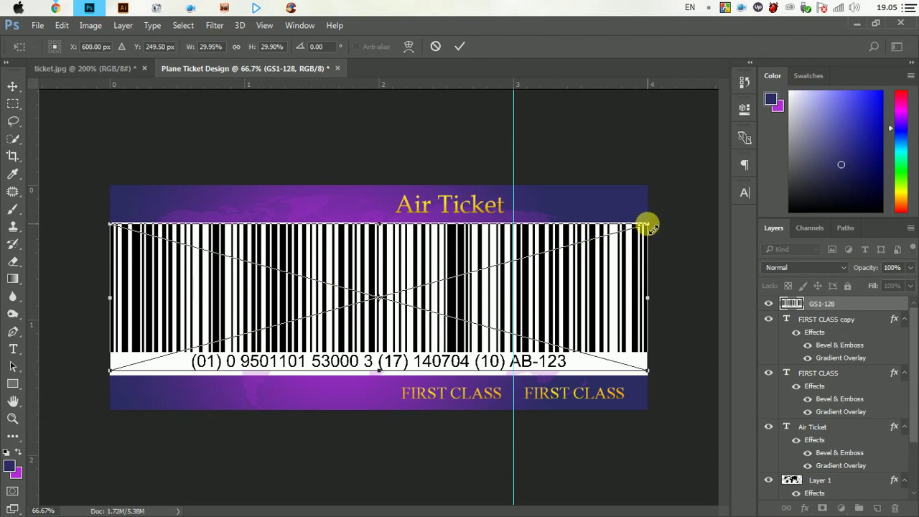
{"action": "left_click_drag", "start_coordinate": [652, 228], "coordinate": [460, 275]}
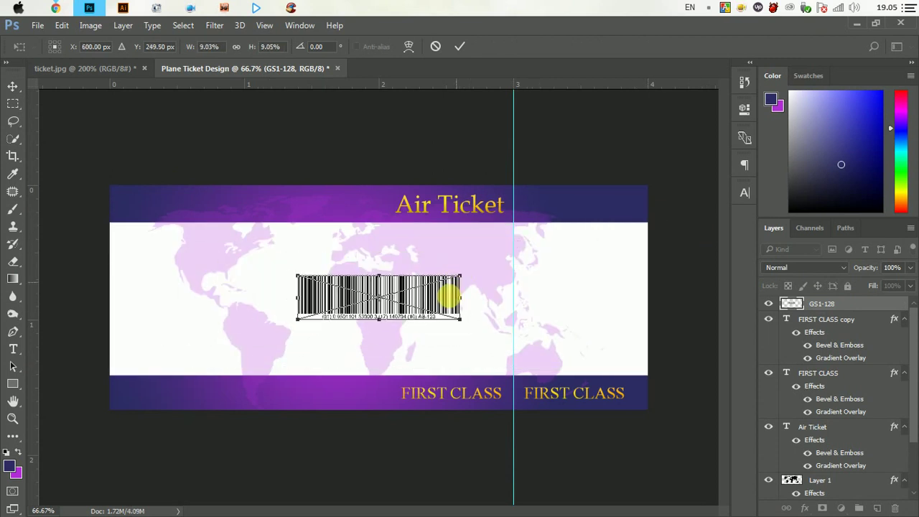
{"action": "right_click", "coordinate": [435, 308]}
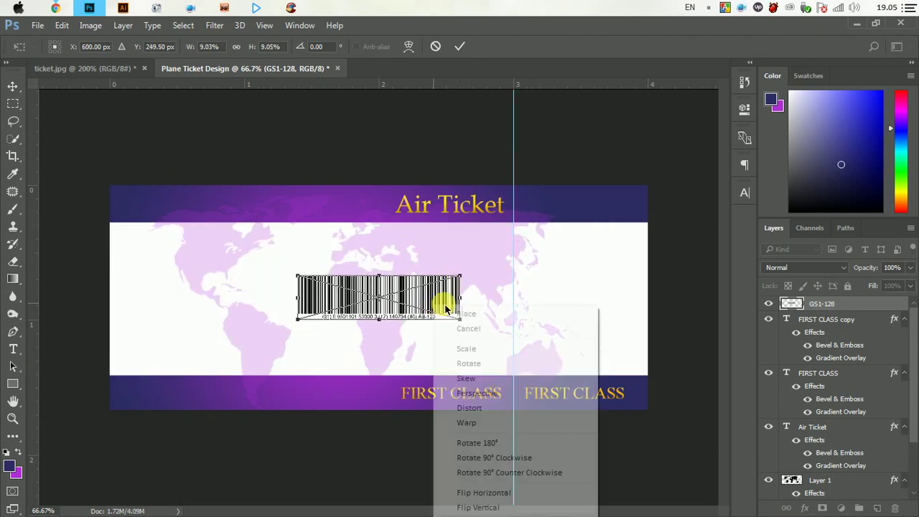
{"action": "left_click", "coordinate": [511, 460]}
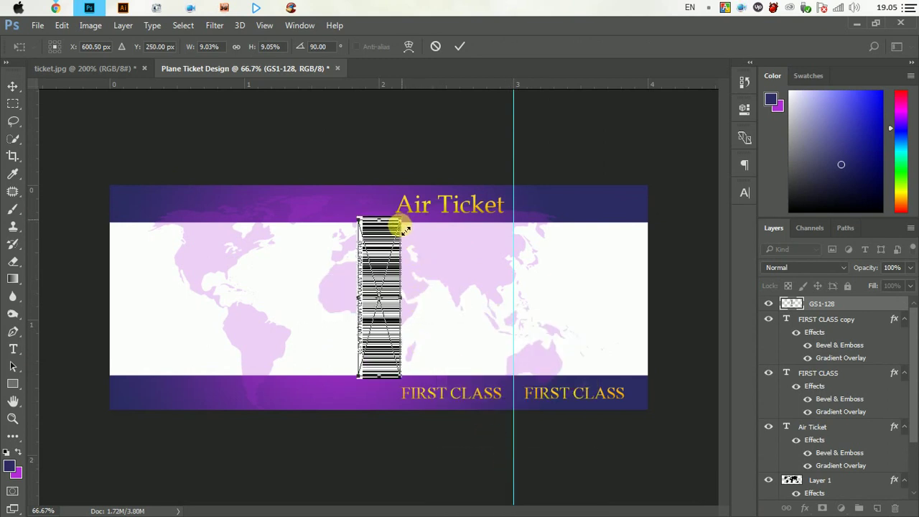
{"action": "mouse_move", "coordinate": [407, 226]}
{"action": "left_mouse_down"}
{"action": "mouse_move", "coordinate": [401, 240]}
{"action": "mouse_move", "coordinate": [405, 233]}
{"action": "left_mouse_up"}
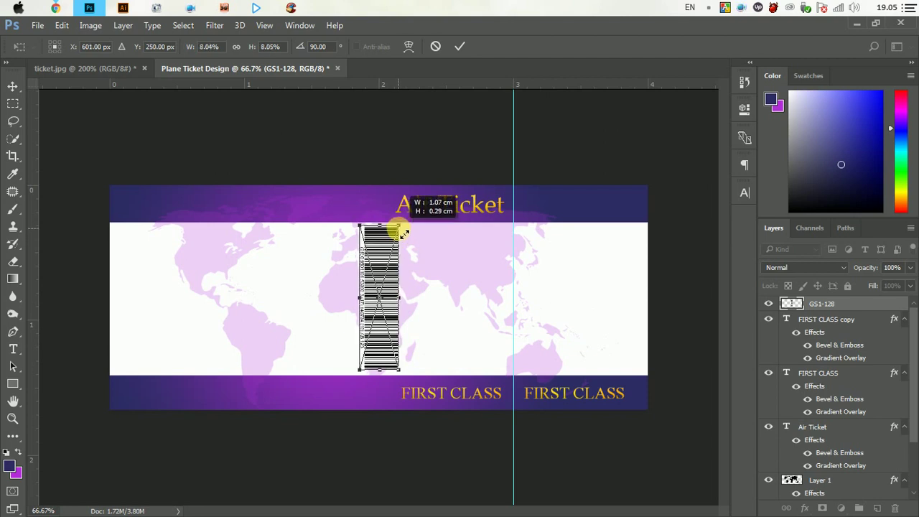
{"action": "left_click", "coordinate": [459, 46]}
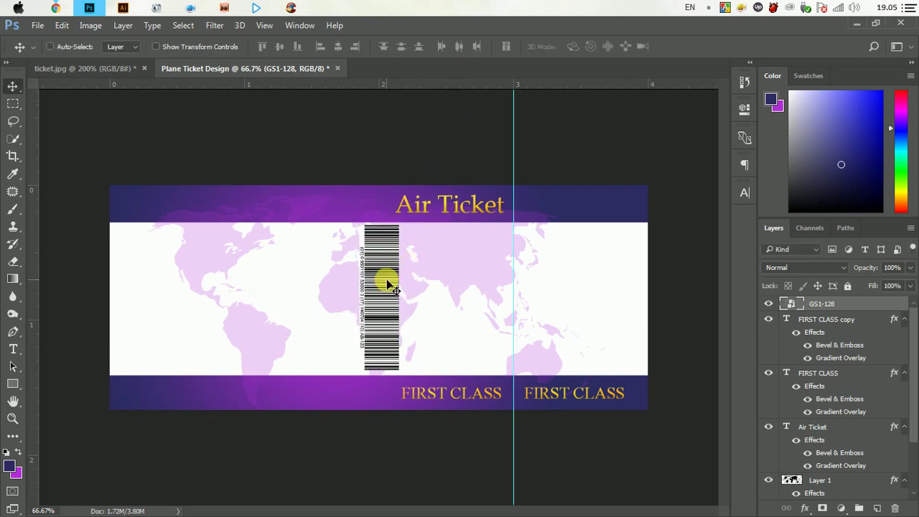
Step: Position the upright barcode along the left edge of the white map area
{"action": "left_click_drag", "start_coordinate": [388, 286], "coordinate": [154, 287]}
{"action": "key", "text": "Left"}
{"action": "key", "text": "Left"}
{"action": "key", "text": "Left"}
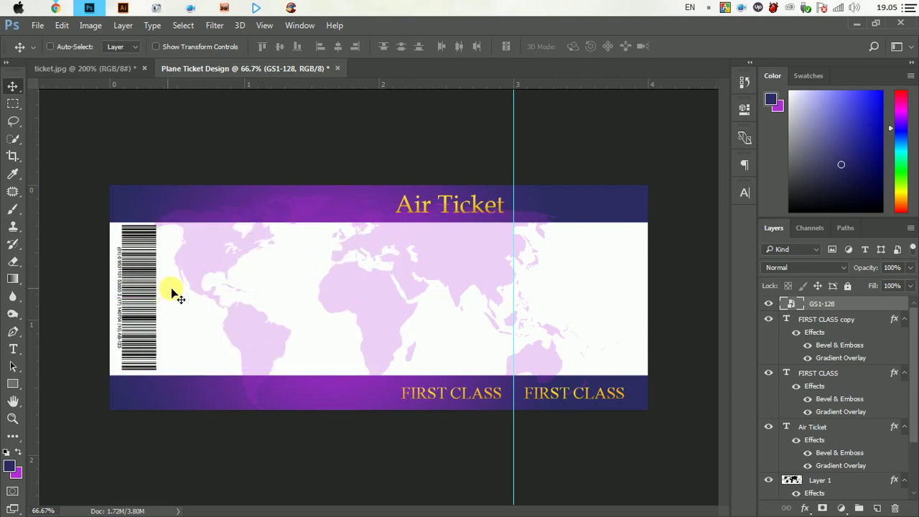
{"action": "key", "text": "Left"}
{"action": "key", "text": "Left"}
{"action": "key", "text": "Left"}
{"action": "key", "text": "Left"}
{"action": "key", "text": "Left"}
{"action": "key", "text": "Left"}
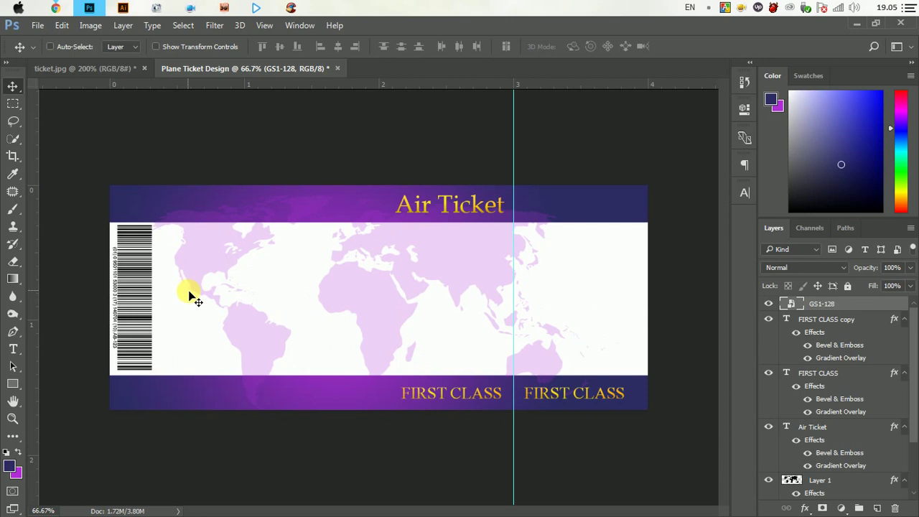
{"action": "key", "text": "Left"}
{"action": "key", "text": "Left"}
{"action": "key", "text": "Left"}
{"action": "key", "text": "Left"}
{"action": "key", "text": "Left"}
{"action": "key", "text": "Right"}
{"action": "key", "text": "Right"}
{"action": "key", "text": "Right"}
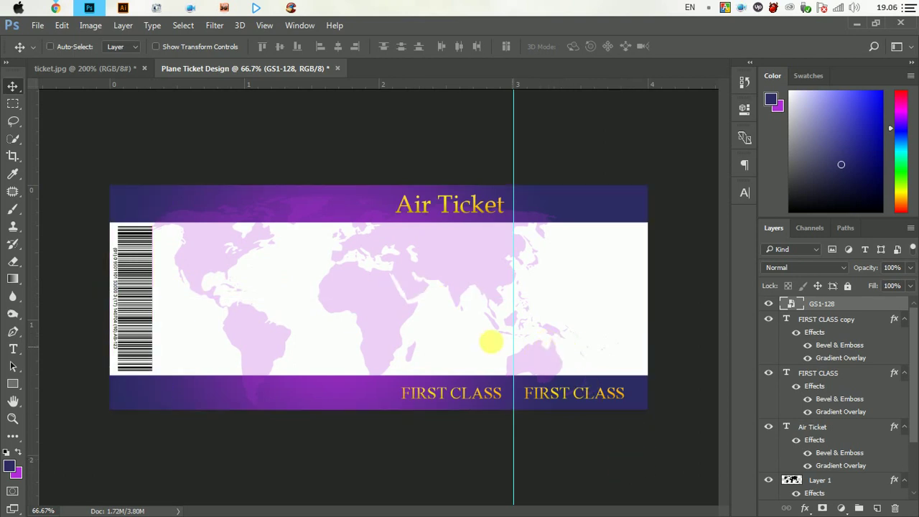
Step: Duplicate the barcode, turning the copy horizontal and shrinking it with Free Transform
{"action": "left_click_drag", "start_coordinate": [149, 292], "coordinate": [546, 296]}
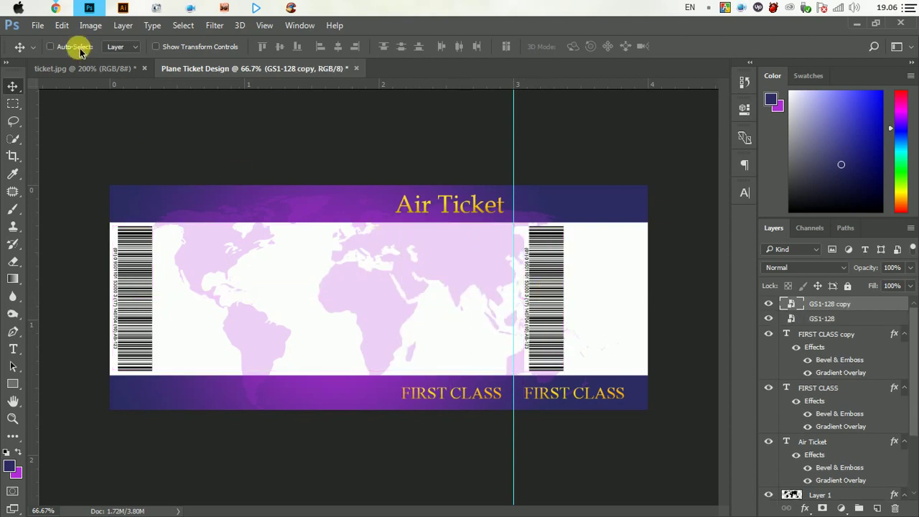
{"action": "left_click", "coordinate": [63, 26]}
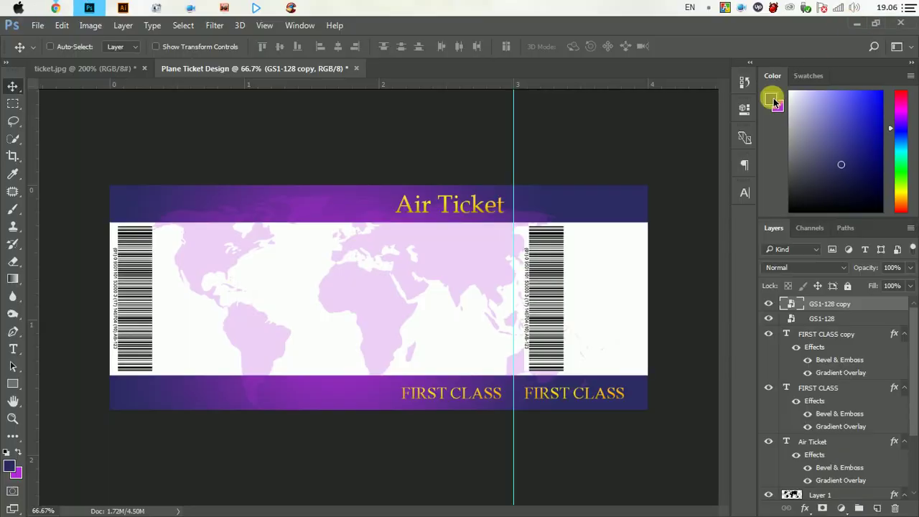
{"action": "left_click", "coordinate": [61, 26]}
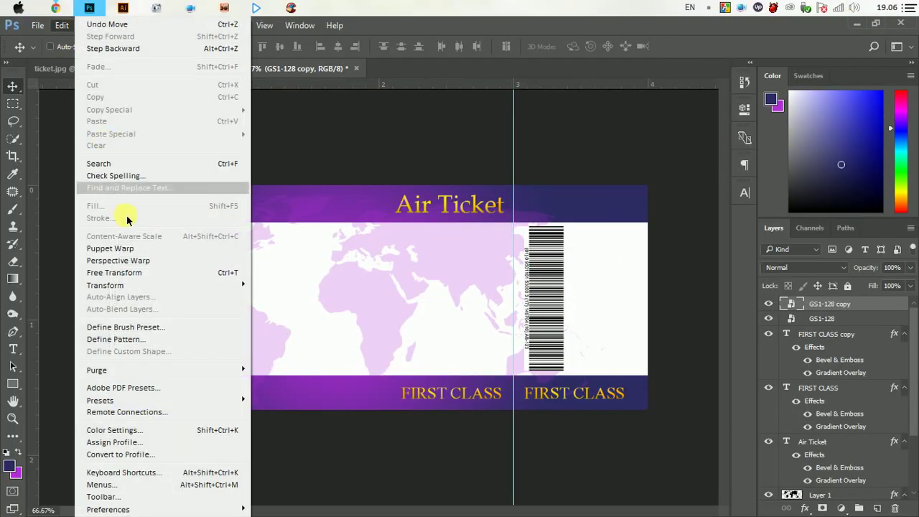
{"action": "left_click", "coordinate": [142, 277]}
{"action": "right_click", "coordinate": [550, 313]}
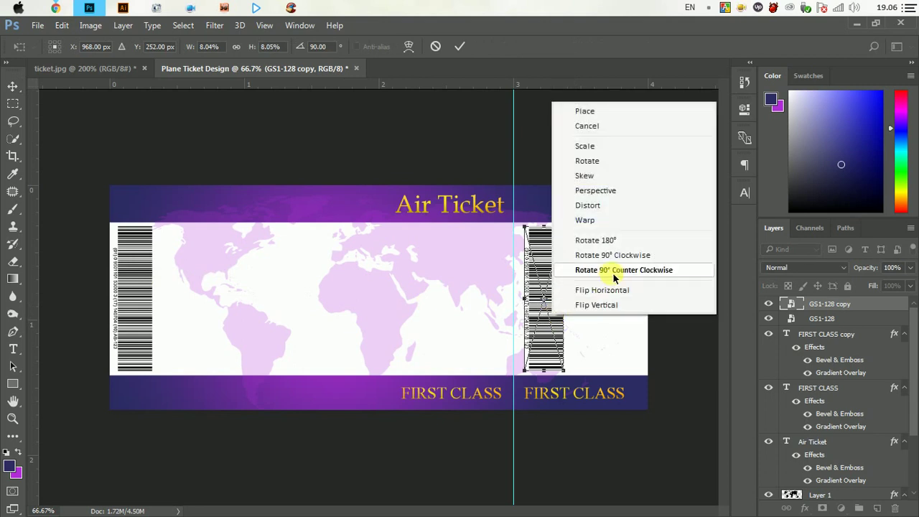
{"action": "left_click", "coordinate": [630, 256]}
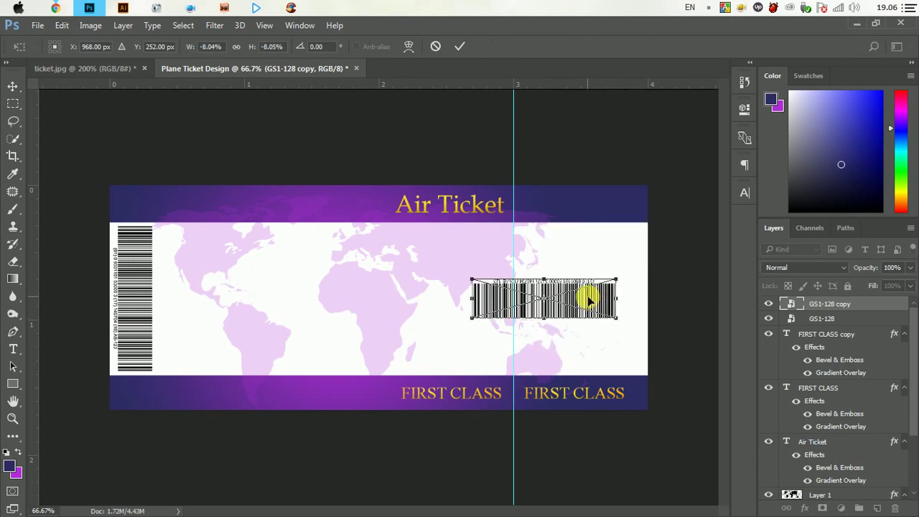
{"action": "right_click", "coordinate": [587, 294]}
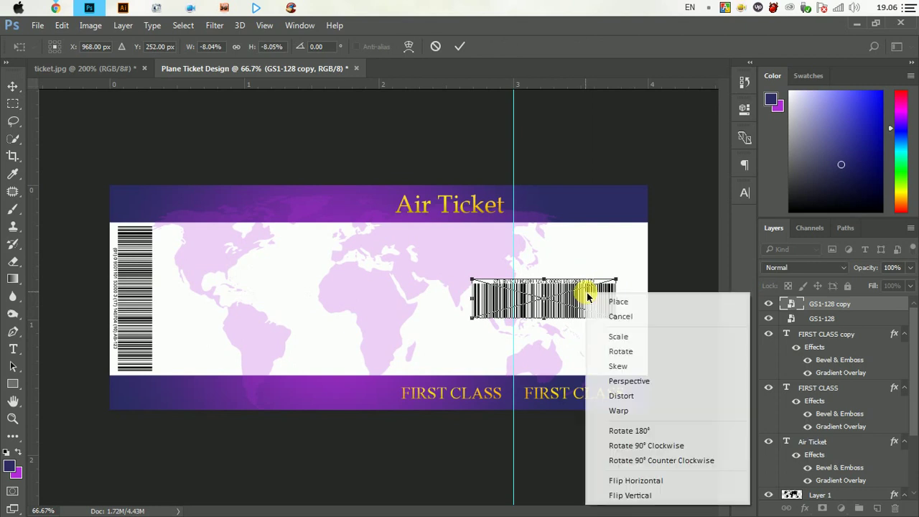
{"action": "left_click", "coordinate": [645, 430]}
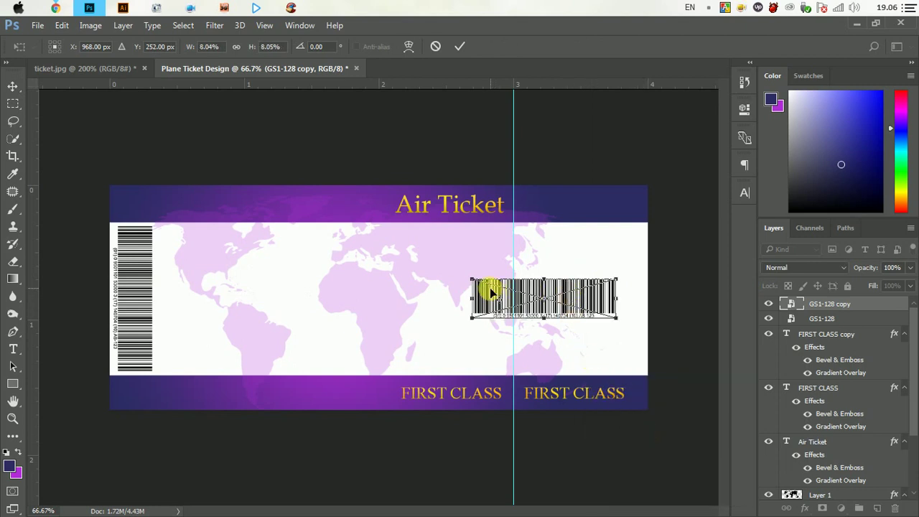
{"action": "left_click_drag", "start_coordinate": [477, 282], "coordinate": [502, 289]}
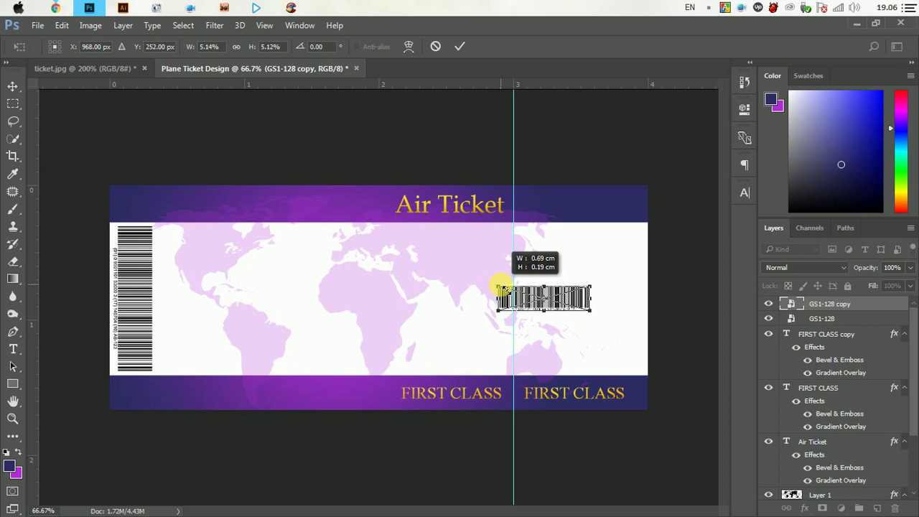
{"action": "left_click", "coordinate": [460, 46]}
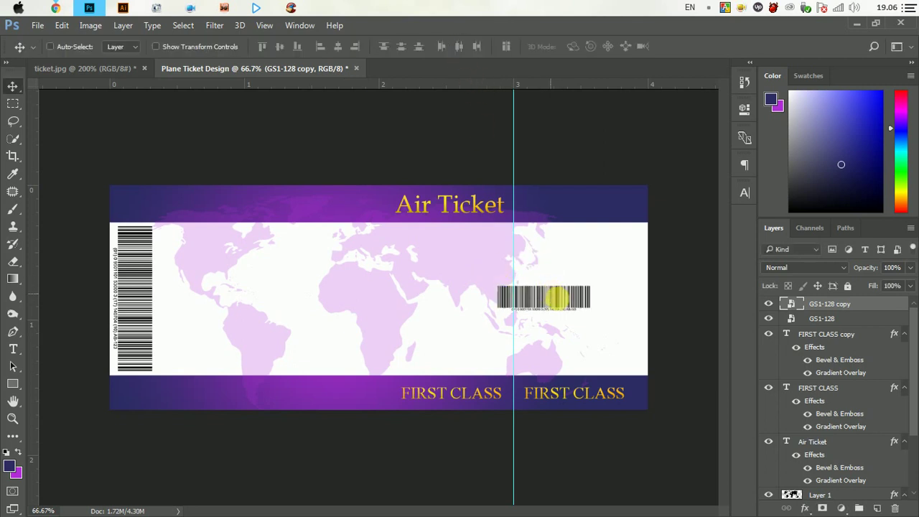
Step: Move the barcode copy above the right FIRST CLASS and enlarge it slightly
{"action": "mouse_move", "coordinate": [557, 296]}
{"action": "left_mouse_down"}
{"action": "mouse_move", "coordinate": [615, 366]}
{"action": "mouse_move", "coordinate": [634, 363]}
{"action": "mouse_move", "coordinate": [597, 356]}
{"action": "left_mouse_up"}
{"action": "key", "text": "ctrl+t"}
{"action": "key", "text": "Return"}
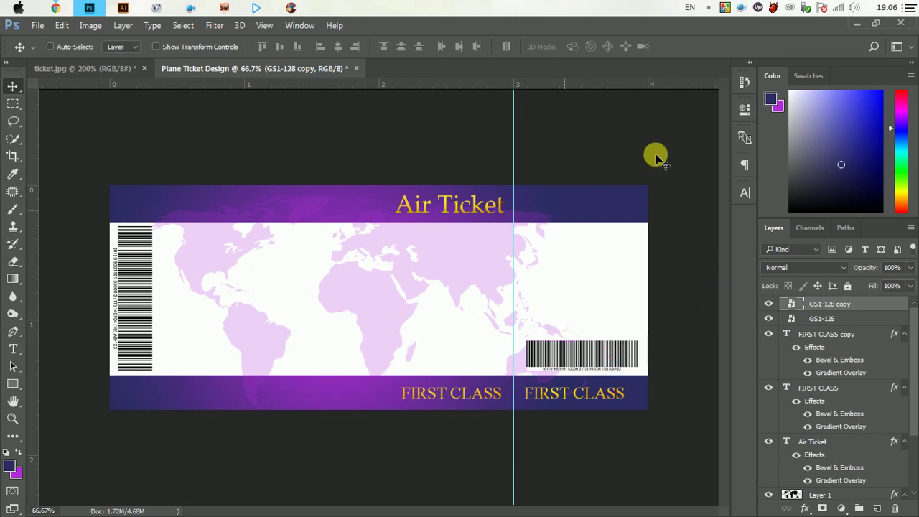
Step: Place the 29399-200 ticket icon beside the Air Ticket title, sized slightly up
{"action": "left_click", "coordinate": [861, 29]}
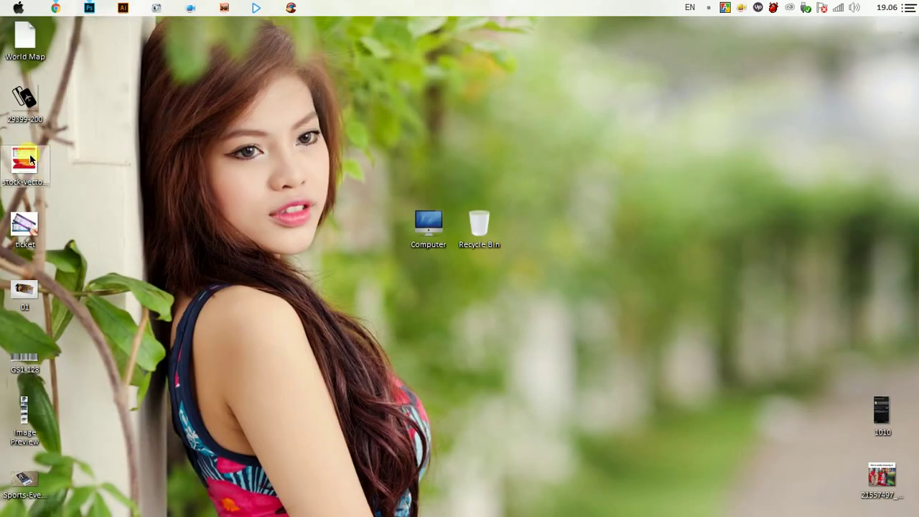
{"action": "left_click_drag", "start_coordinate": [92, 48], "coordinate": [462, 181]}
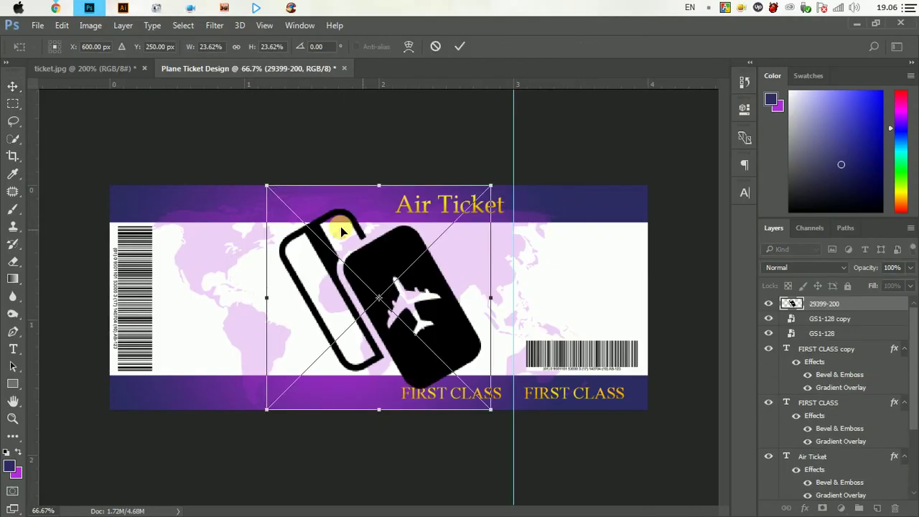
{"action": "left_click_drag", "start_coordinate": [267, 186], "coordinate": [371, 277]}
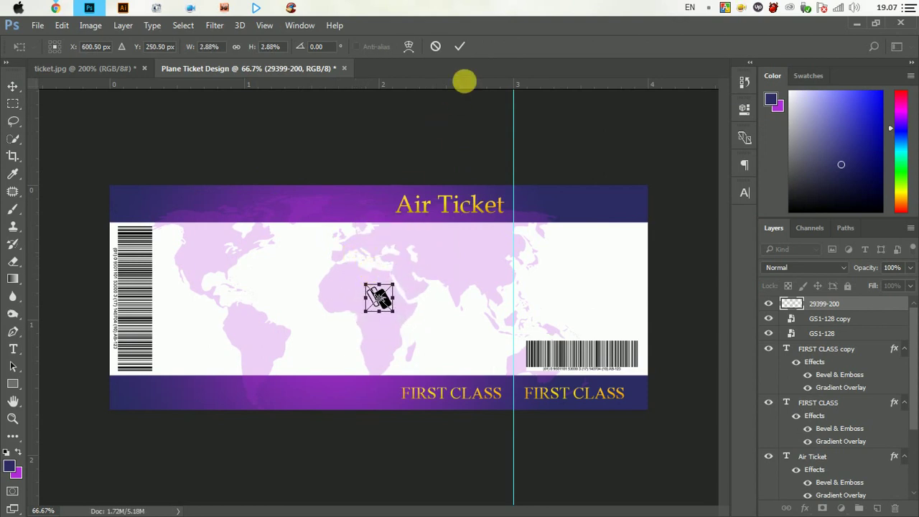
{"action": "left_click", "coordinate": [460, 46]}
{"action": "left_click_drag", "start_coordinate": [378, 301], "coordinate": [558, 214]}
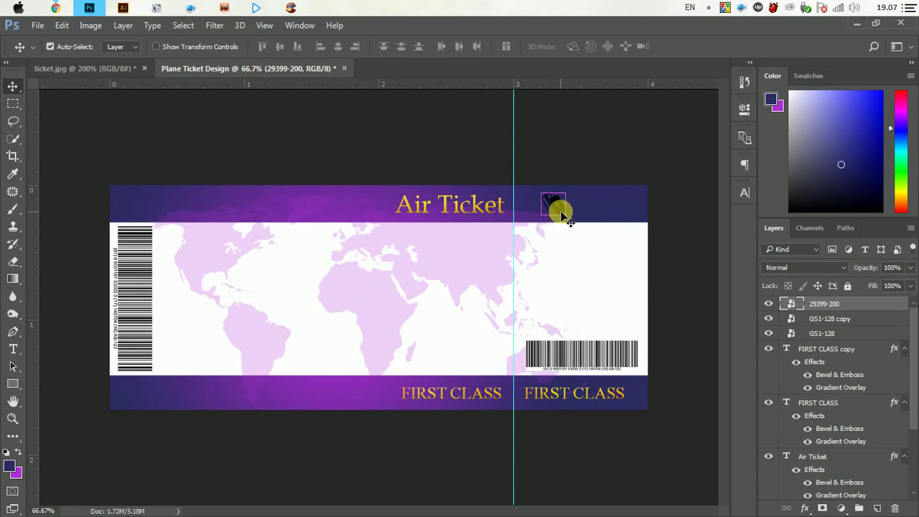
{"action": "key", "text": "ctrl+t"}
{"action": "left_click_drag", "start_coordinate": [574, 224], "coordinate": [577, 229]}
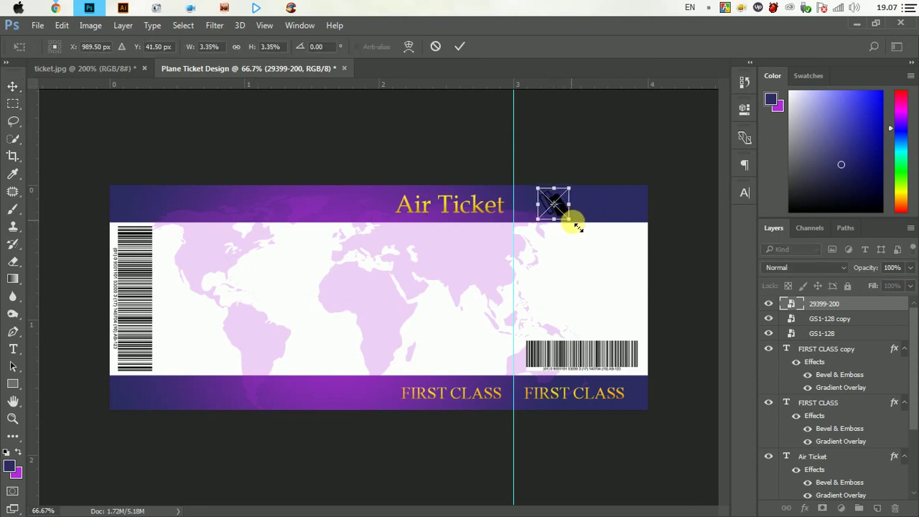
{"action": "left_click", "coordinate": [461, 48]}
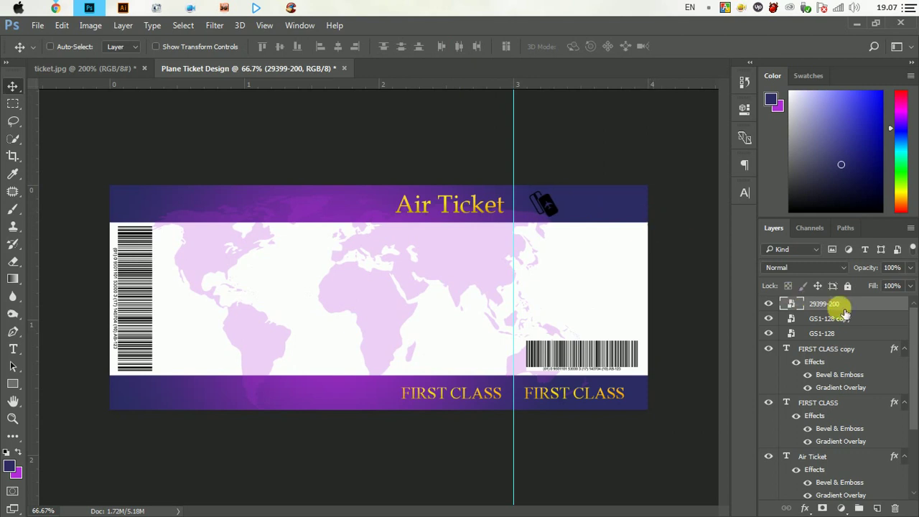
Step: Give the ticket icon a gold linear Gradient Overlay with an adjusted angle
{"action": "double_click", "coordinate": [892, 309]}
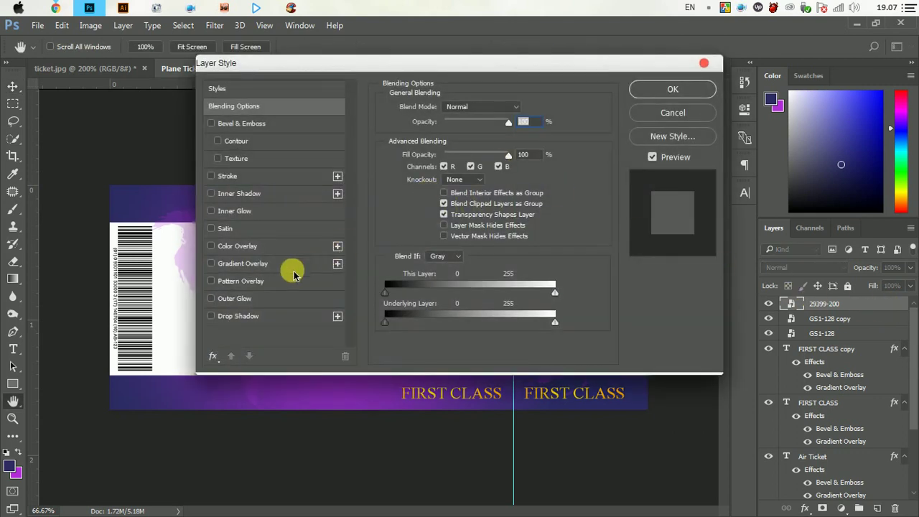
{"action": "left_click", "coordinate": [241, 263]}
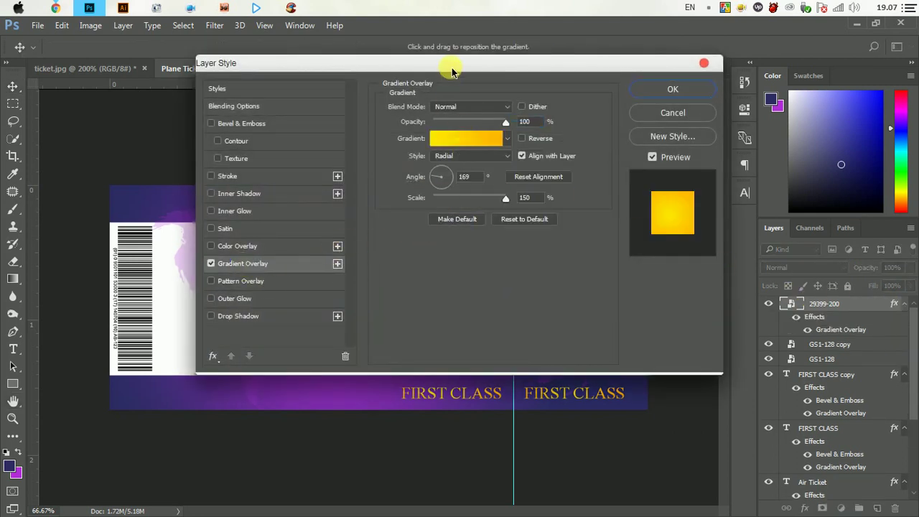
{"action": "left_click_drag", "start_coordinate": [452, 71], "coordinate": [274, 262]}
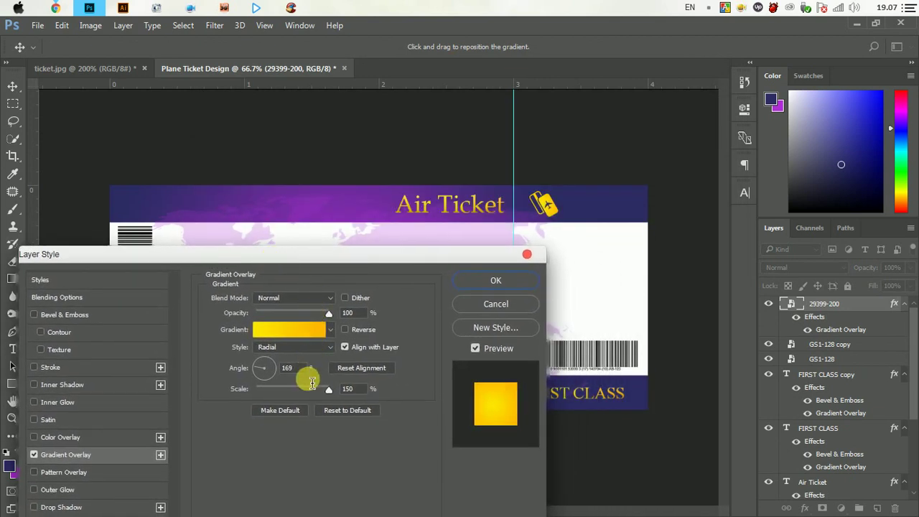
{"action": "left_click_drag", "start_coordinate": [268, 368], "coordinate": [271, 367]}
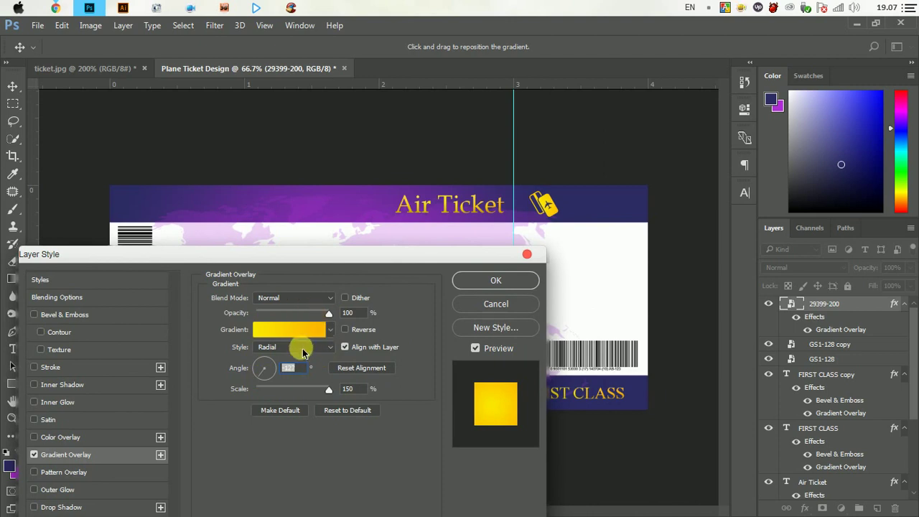
{"action": "left_click", "coordinate": [304, 350]}
{"action": "left_click", "coordinate": [287, 361]}
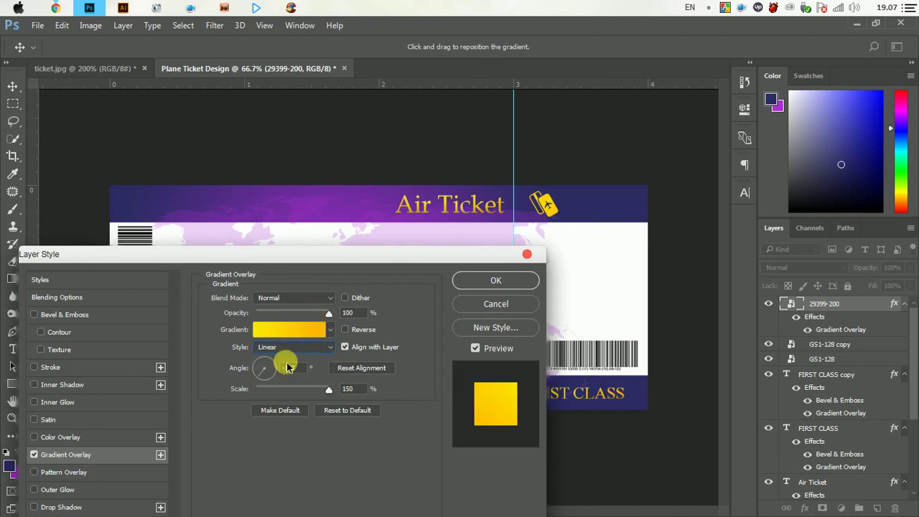
{"action": "left_click", "coordinate": [497, 279]}
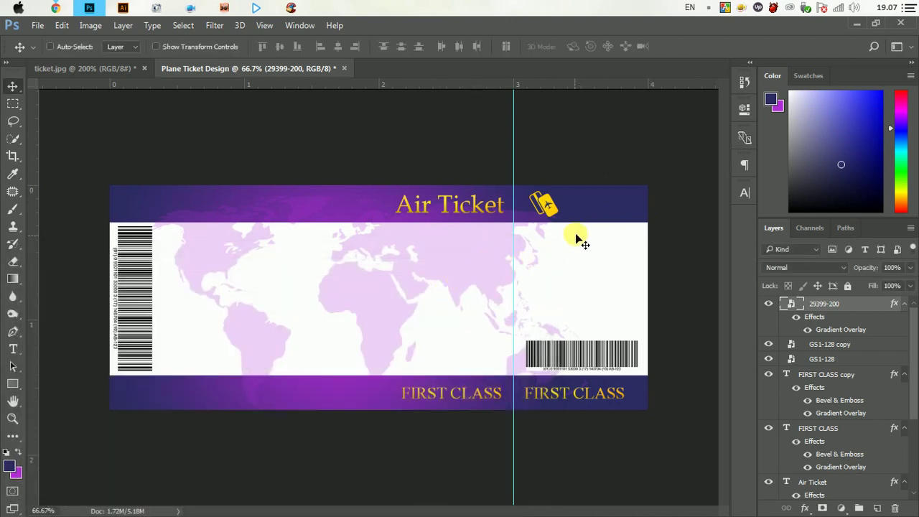
Step: Rotate the gold ticket icon with Free Transform
{"action": "key", "text": "ctrl+t"}
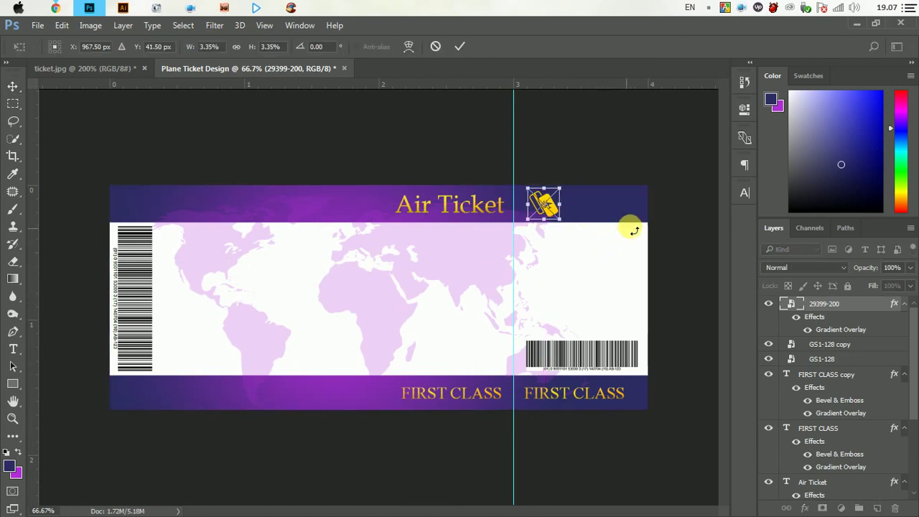
{"action": "left_click_drag", "start_coordinate": [628, 250], "coordinate": [504, 241]}
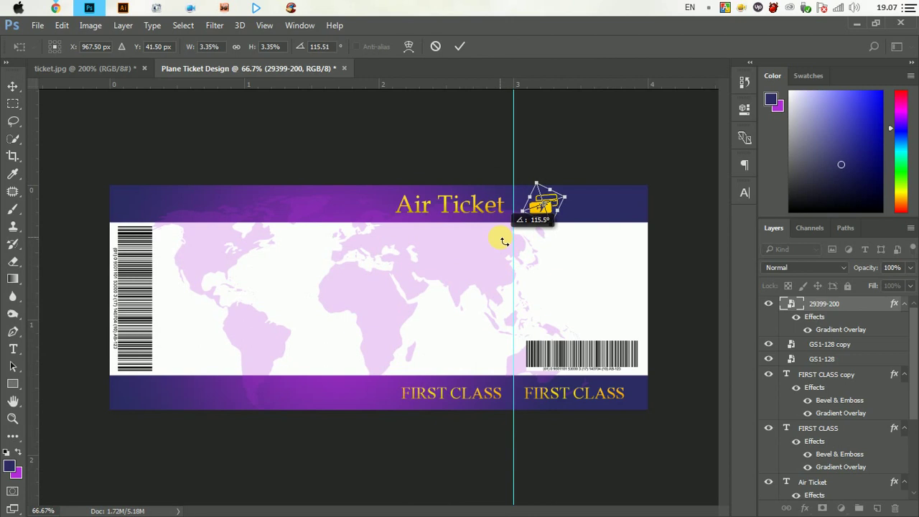
{"action": "left_click_drag", "start_coordinate": [504, 242], "coordinate": [501, 239]}
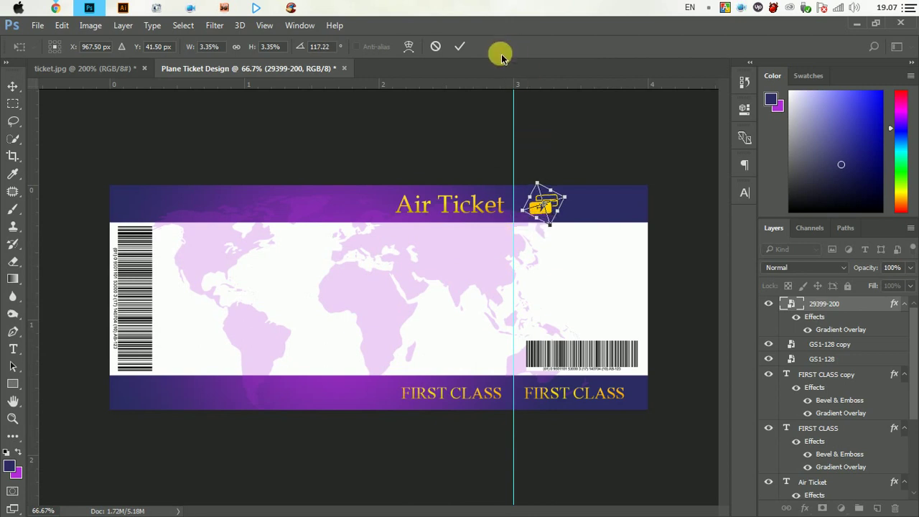
{"action": "left_click", "coordinate": [464, 48]}
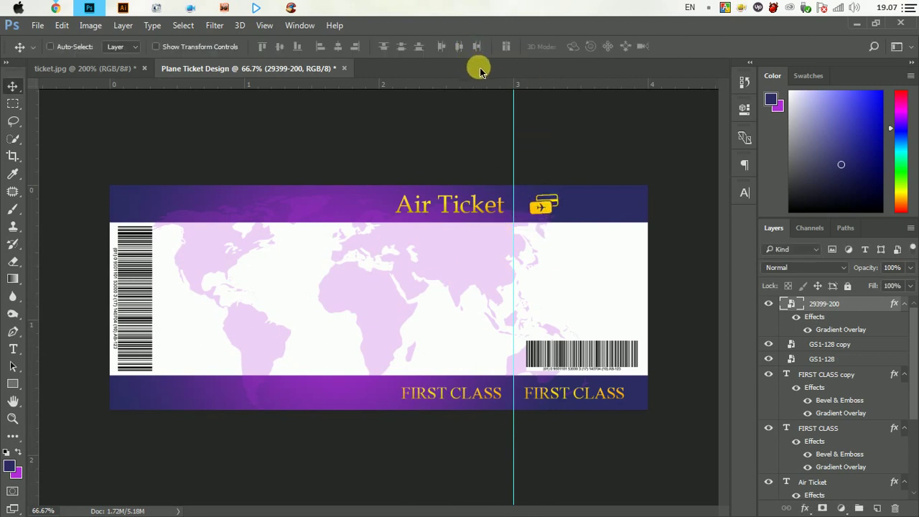
Step: Fine-tune the icon's rotation so it sits level, then zoom back out
{"action": "key", "text": "ctrl+t"}
{"action": "scroll", "coordinate": [580, 196], "scroll_direction": "up", "scroll_amount": 1}
{"action": "scroll", "coordinate": [580, 197], "scroll_direction": "up", "scroll_amount": 2}
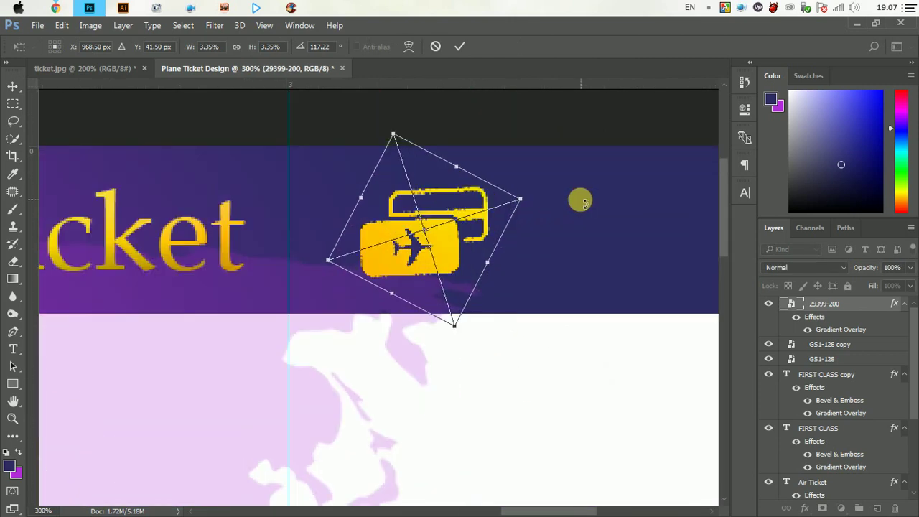
{"action": "left_click_drag", "start_coordinate": [580, 198], "coordinate": [582, 209]}
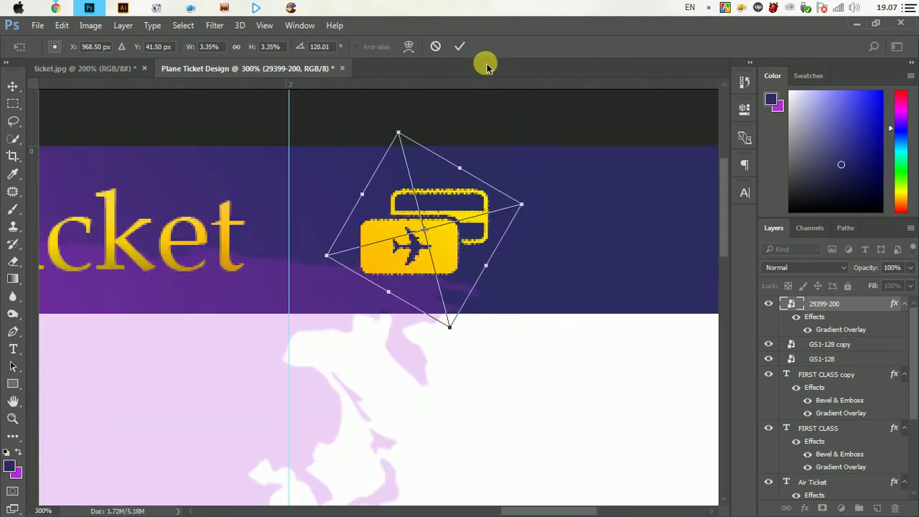
{"action": "left_click", "coordinate": [463, 47]}
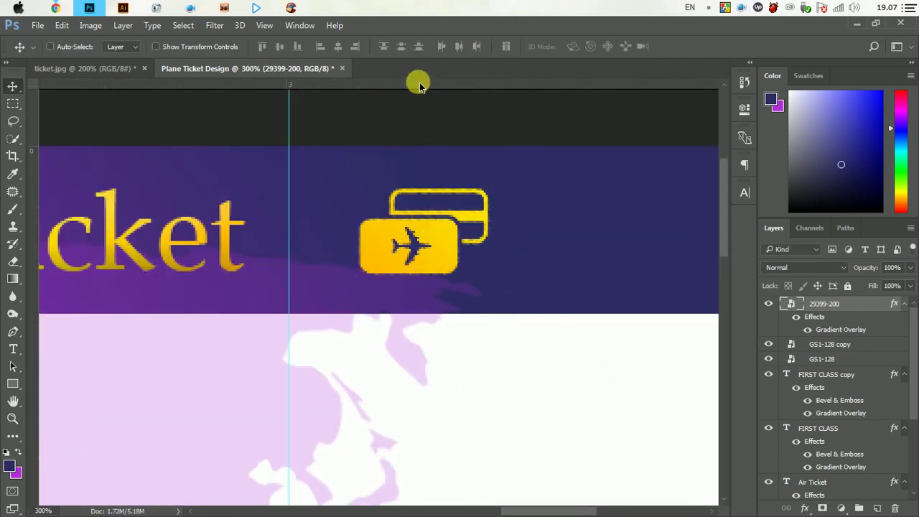
{"action": "mouse_move", "coordinate": [418, 84]}
{"action": "left_mouse_down"}
{"action": "mouse_move", "coordinate": [419, 162]}
{"action": "mouse_move", "coordinate": [419, 84]}
{"action": "left_mouse_up"}
{"action": "scroll", "coordinate": [284, 212], "scroll_direction": "down", "scroll_amount": 2}
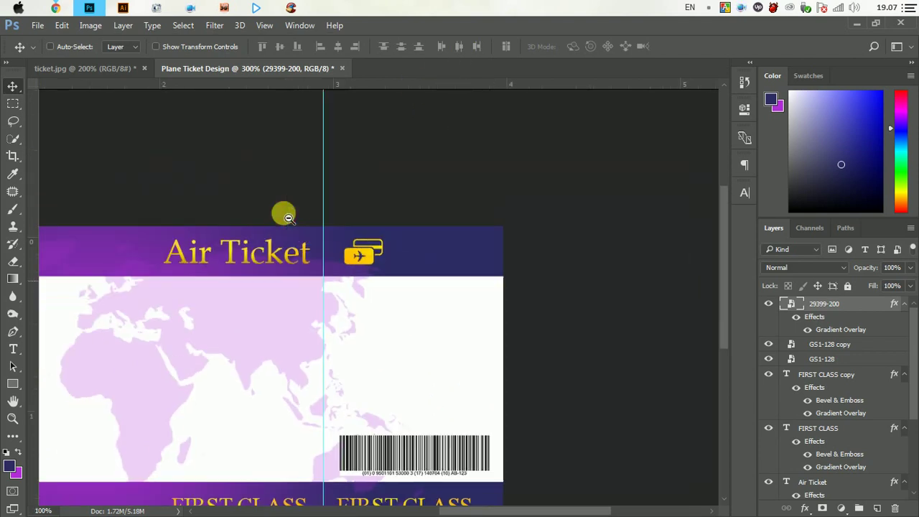
{"action": "scroll", "coordinate": [286, 215], "scroll_direction": "down", "scroll_amount": 1}
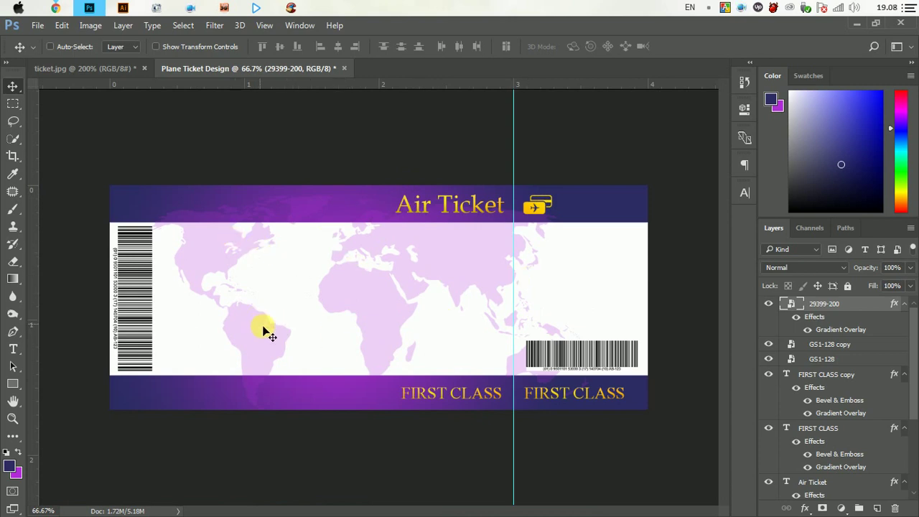
{"action": "key", "text": "ctrl"}
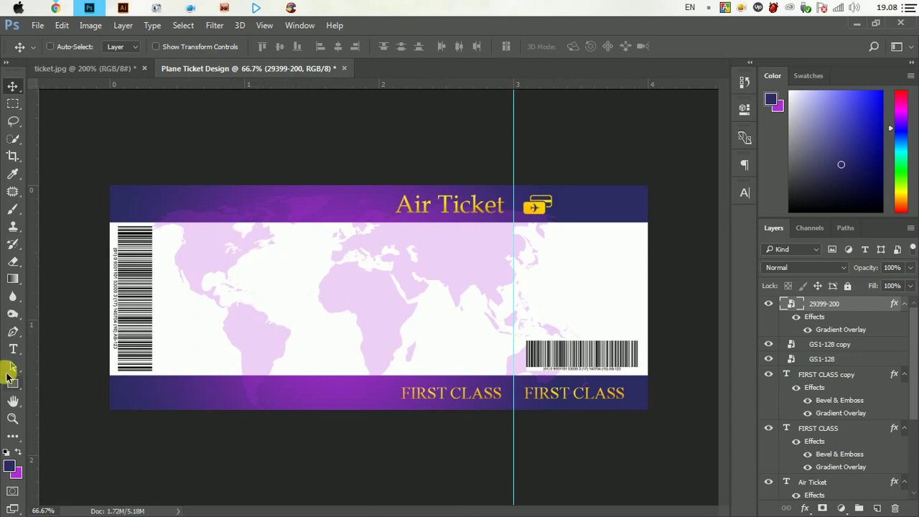
Step: Draw a white-filled rectangle over the map's upper left and nudge it into alignment
{"action": "left_click", "coordinate": [13, 384]}
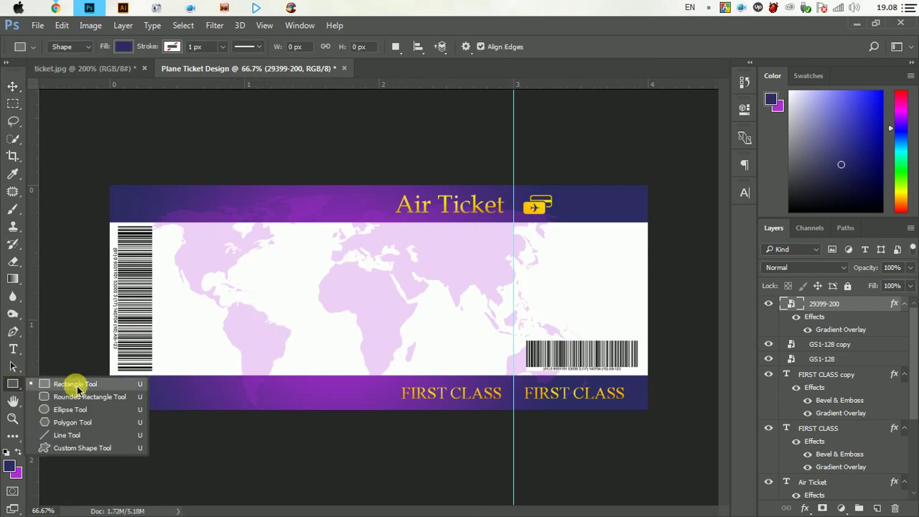
{"action": "left_click", "coordinate": [78, 387]}
{"action": "left_click_drag", "start_coordinate": [167, 238], "coordinate": [266, 257]}
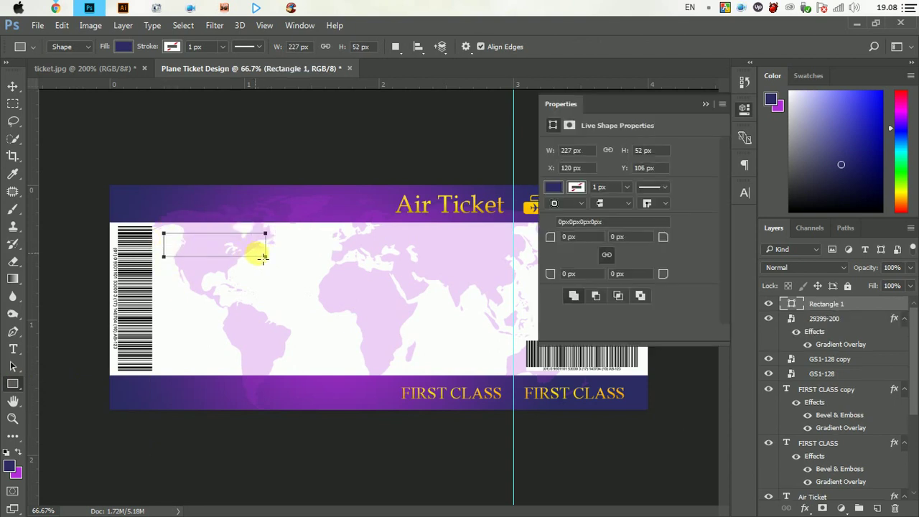
{"action": "left_click", "coordinate": [556, 188]}
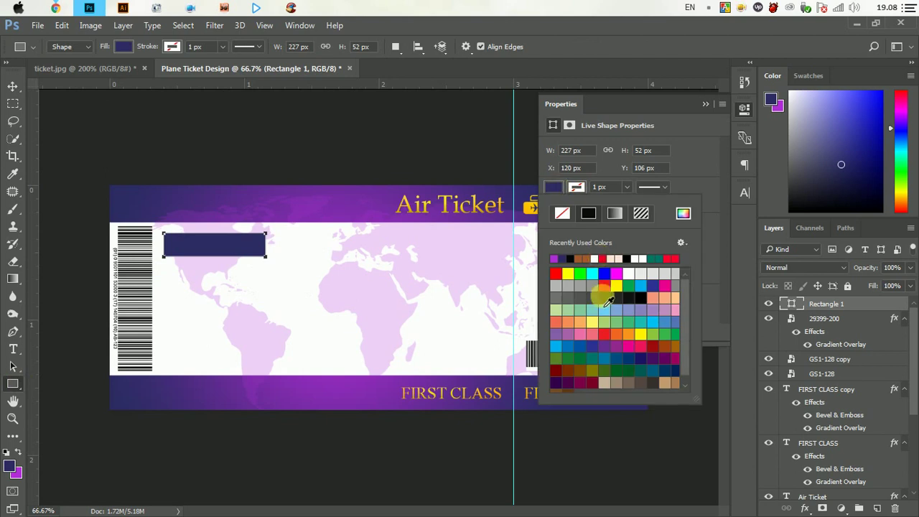
{"action": "left_click", "coordinate": [598, 263]}
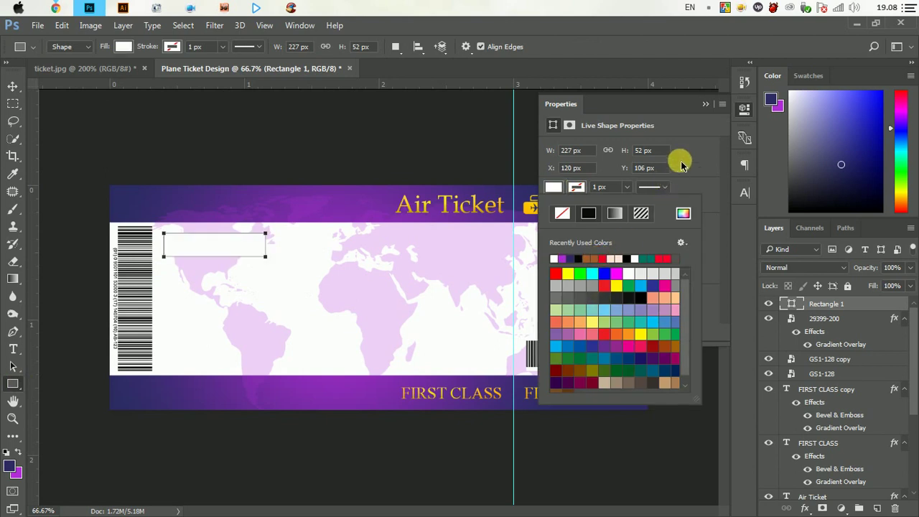
{"action": "left_click", "coordinate": [705, 105]}
{"action": "left_click", "coordinate": [13, 87]}
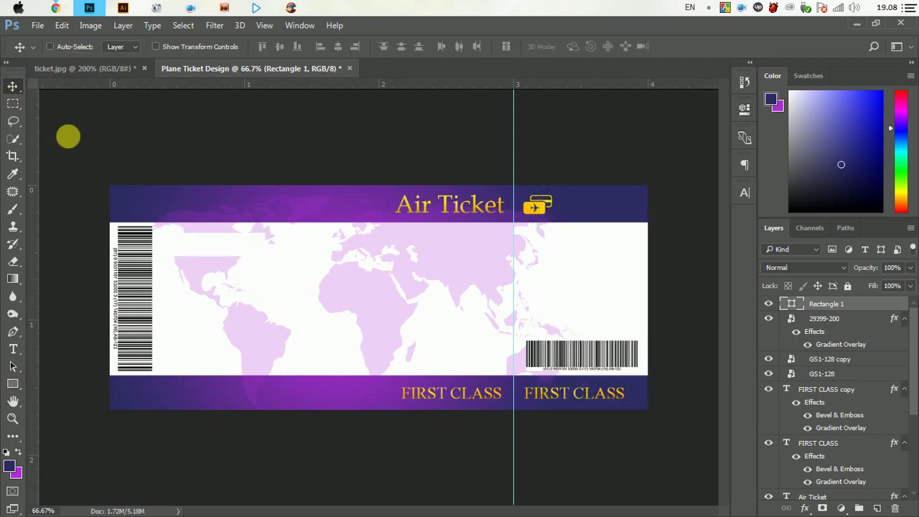
{"action": "left_click_drag", "start_coordinate": [236, 242], "coordinate": [238, 238]}
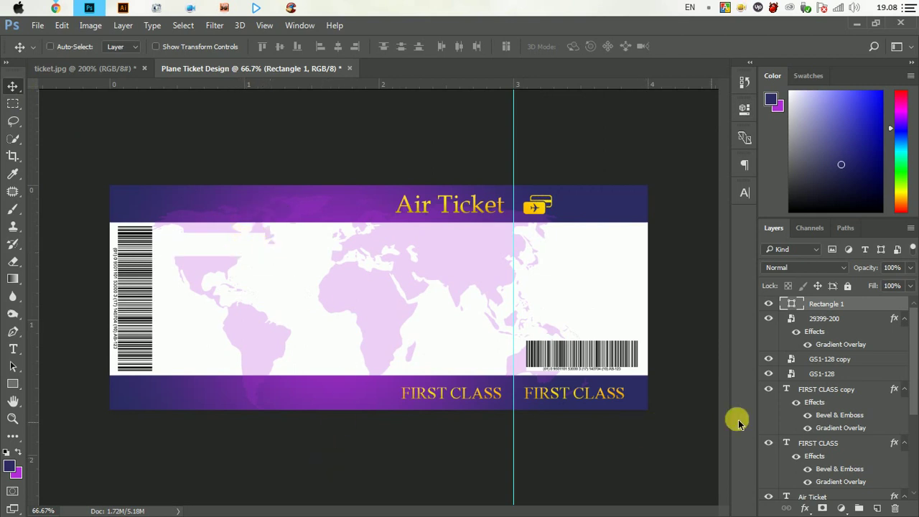
{"action": "scroll", "coordinate": [846, 387], "scroll_direction": "down", "scroll_amount": 5}
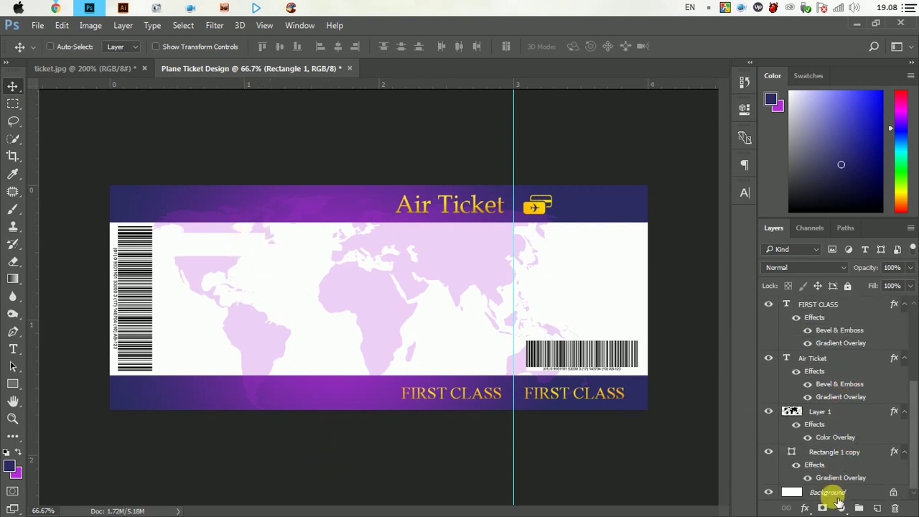
Step: Add a New BG layer above the background and pick light pink as the colour
{"action": "left_click", "coordinate": [847, 491]}
{"action": "left_click", "coordinate": [877, 509]}
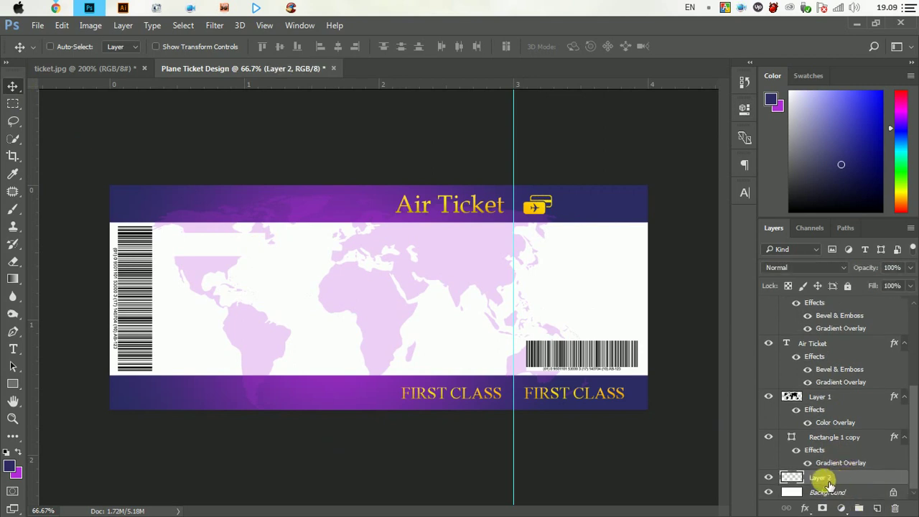
{"action": "double_click", "coordinate": [824, 478]}
{"action": "type", "text": "New BG"}
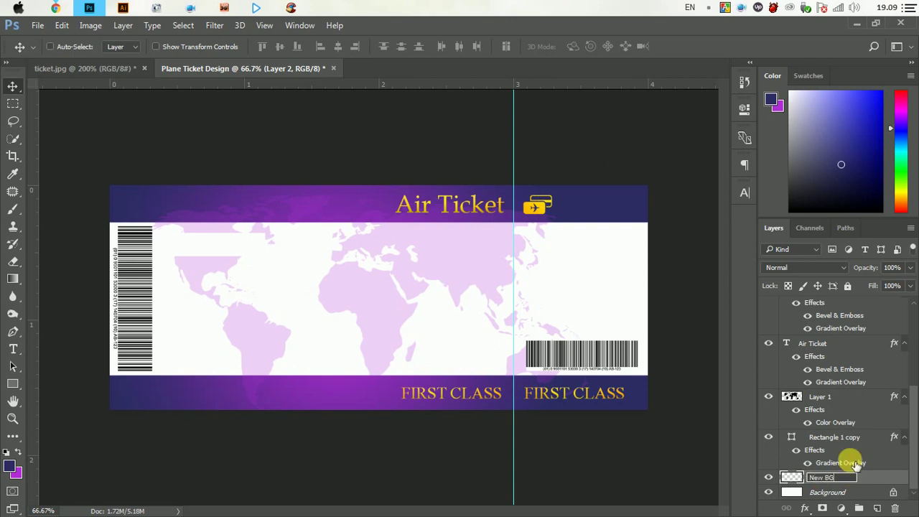
{"action": "left_click", "coordinate": [17, 473]}
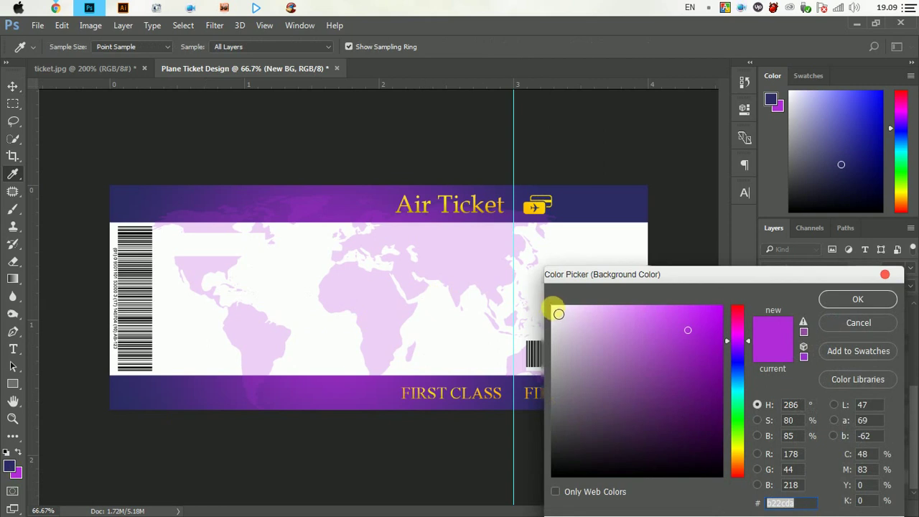
{"action": "left_click", "coordinate": [472, 270]}
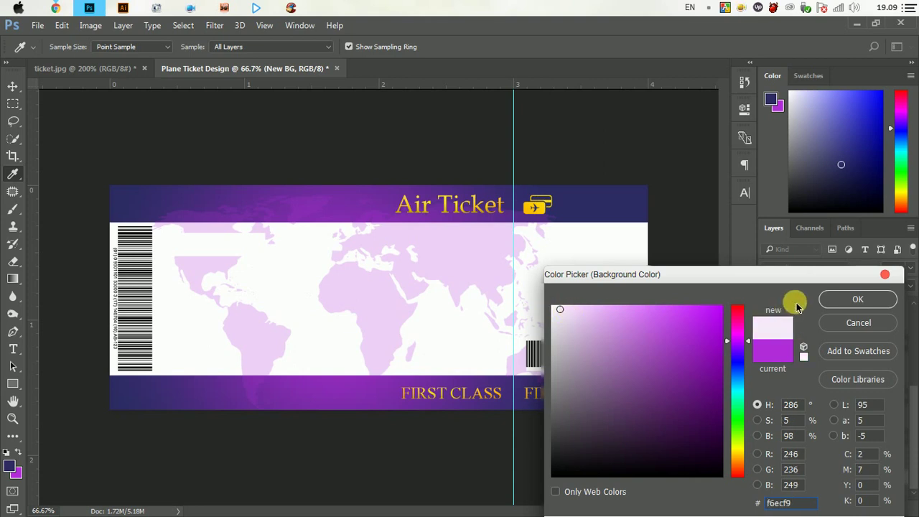
{"action": "left_click", "coordinate": [857, 299]}
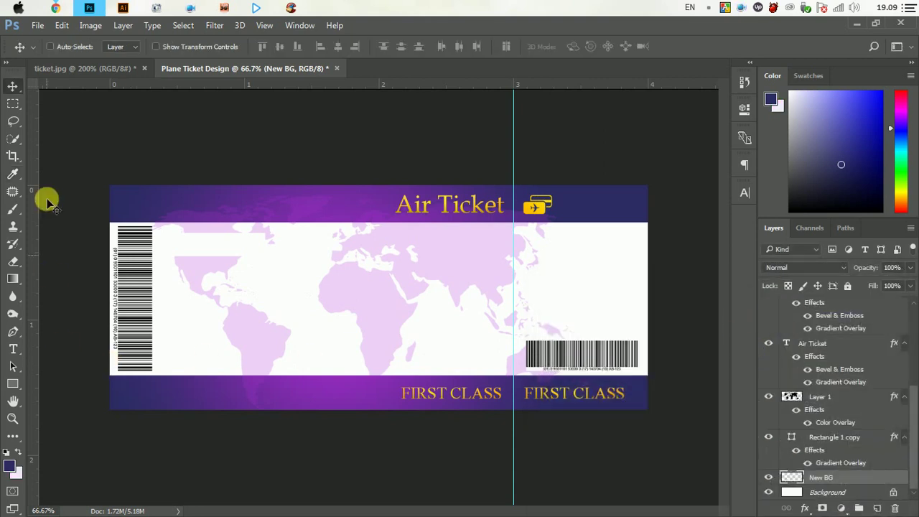
{"action": "left_click", "coordinate": [17, 452]}
Step: Fill the New BG layer with the light pink colour via Edit > Fill
{"action": "left_click", "coordinate": [61, 25]}
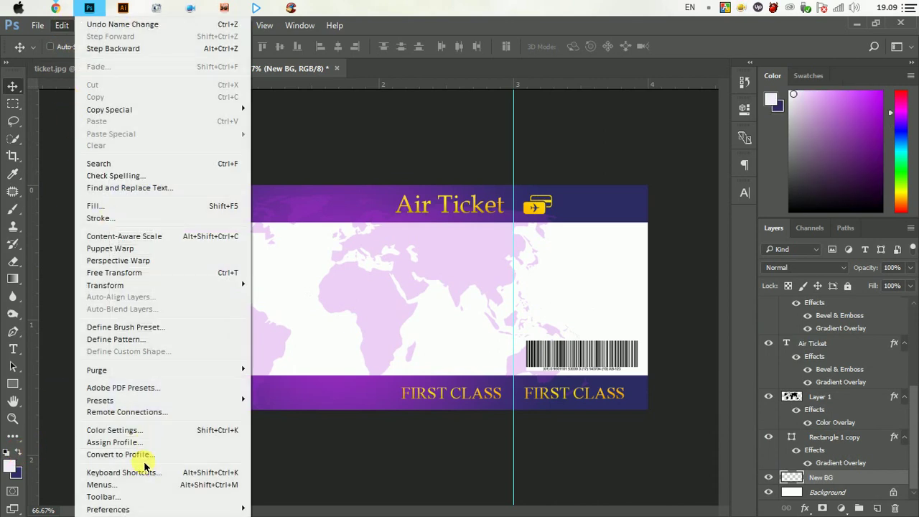
{"action": "left_click", "coordinate": [133, 272]}
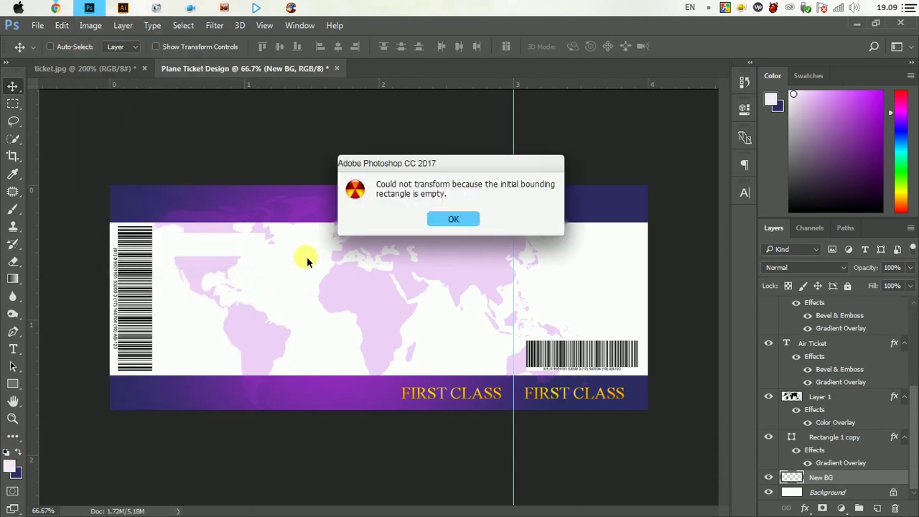
{"action": "left_click", "coordinate": [436, 218]}
{"action": "left_click", "coordinate": [62, 25]}
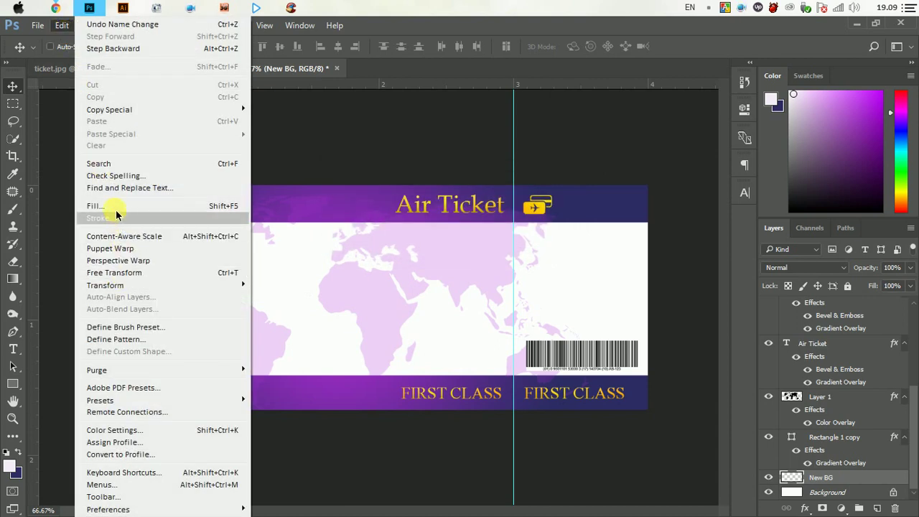
{"action": "left_click", "coordinate": [115, 206]}
{"action": "left_click", "coordinate": [550, 137]}
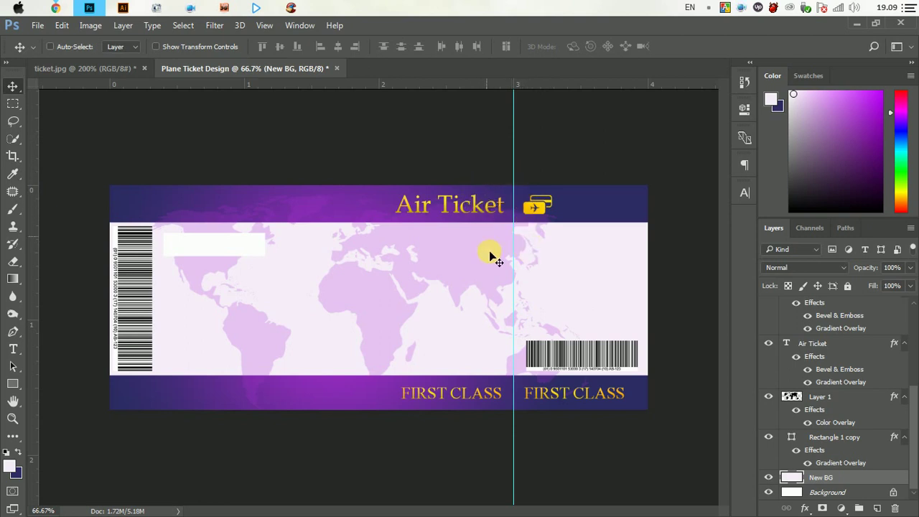
{"action": "left_click", "coordinate": [829, 405]}
Step: Lower the world map layer's opacity to about 27%
{"action": "left_click_drag", "start_coordinate": [910, 267], "coordinate": [871, 288]}
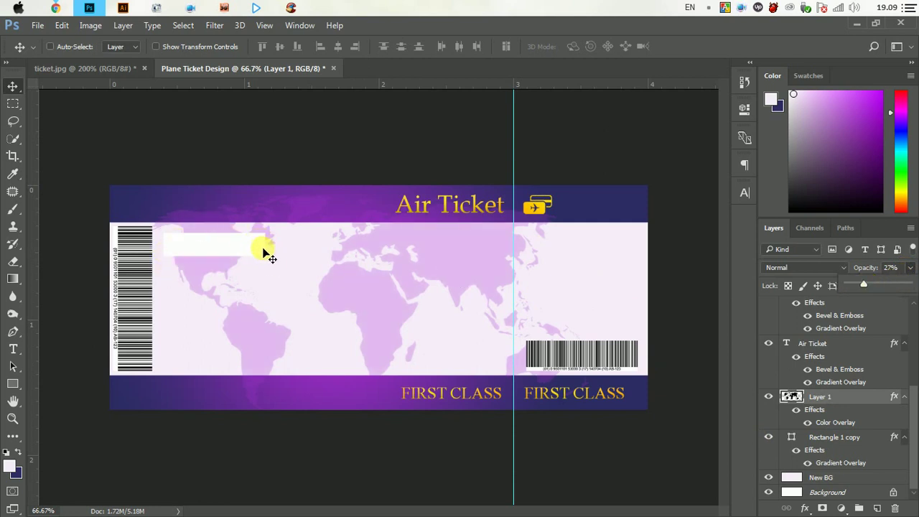
{"action": "scroll", "coordinate": [804, 348], "scroll_direction": "up", "scroll_amount": 2}
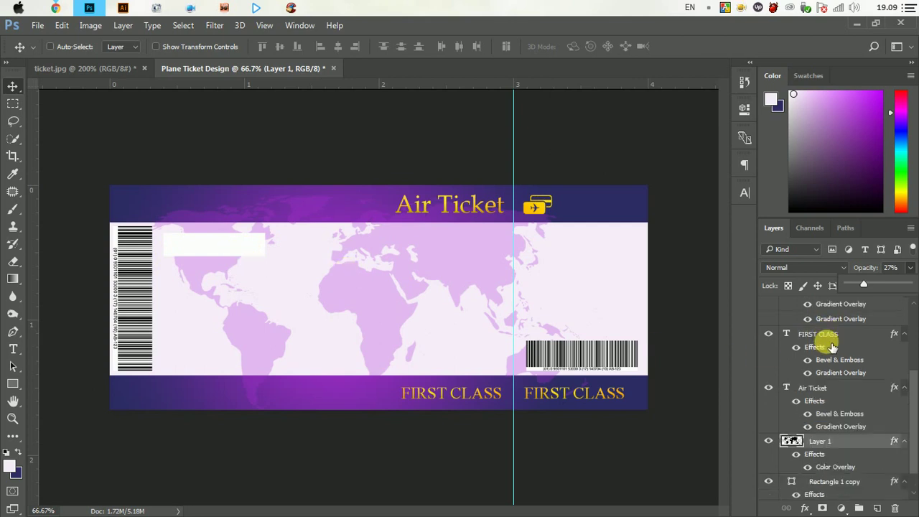
{"action": "scroll", "coordinate": [804, 338], "scroll_direction": "up", "scroll_amount": 3}
Step: Make two copies of the white box in a row to its right
{"action": "left_click", "coordinate": [829, 303]}
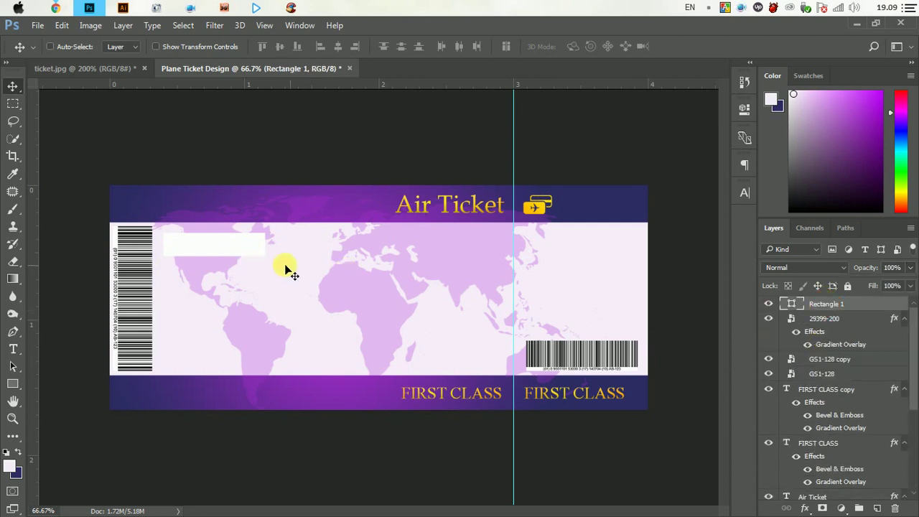
{"action": "left_click_drag", "start_coordinate": [273, 250], "coordinate": [335, 249]}
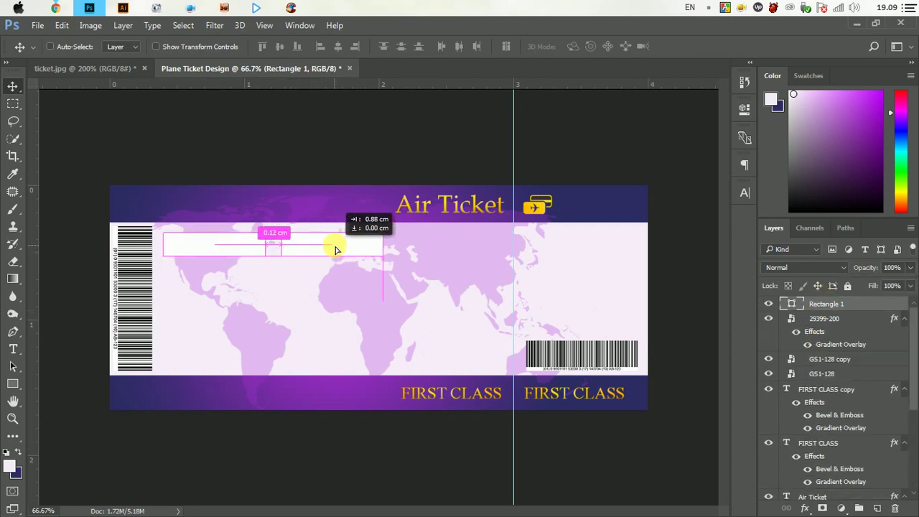
{"action": "left_click_drag", "start_coordinate": [334, 248], "coordinate": [453, 249]}
{"action": "left_click", "coordinate": [426, 243], "text": "alt"}
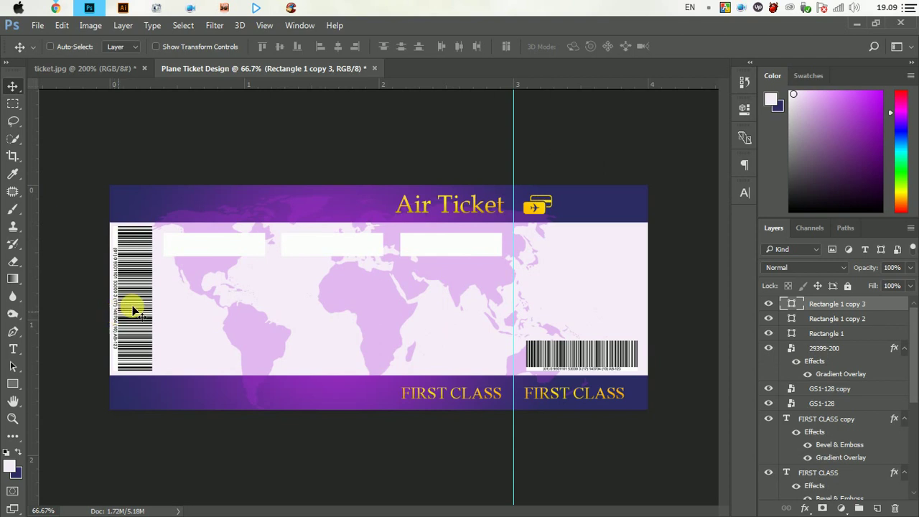
Step: Type GATE in the first white box and colour it dark grey
{"action": "left_click", "coordinate": [13, 349]}
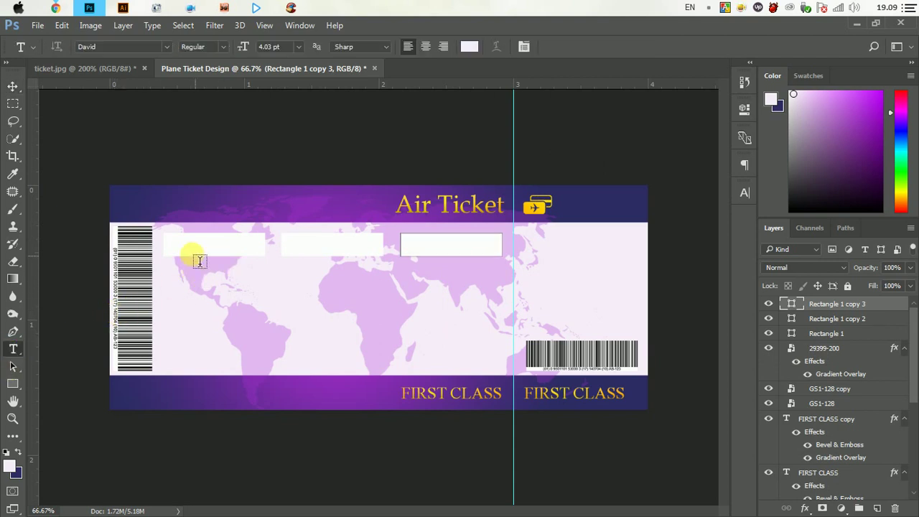
{"action": "left_click", "coordinate": [184, 252]}
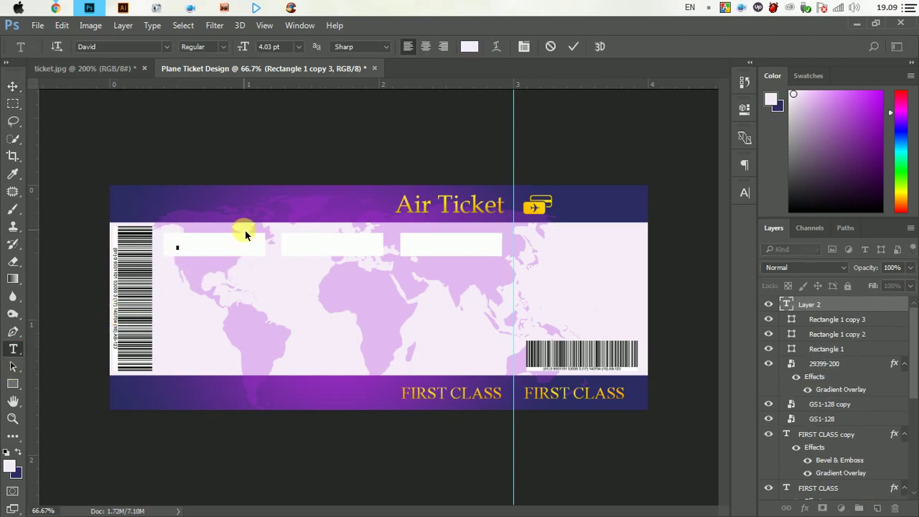
{"action": "type", "text": "C"}
{"action": "type", "text": "GATE"}
{"action": "key", "text": "ctrl+a"}
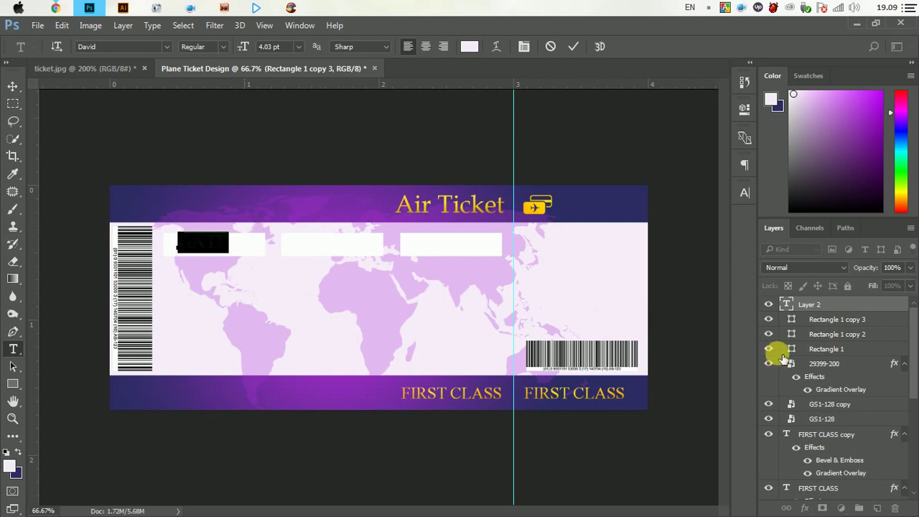
{"action": "left_click", "coordinate": [747, 194]}
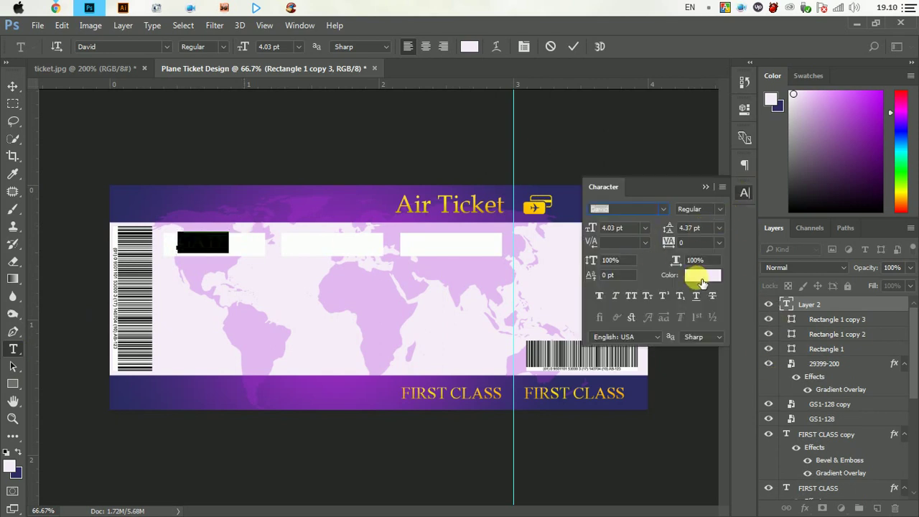
{"action": "left_click", "coordinate": [695, 275]}
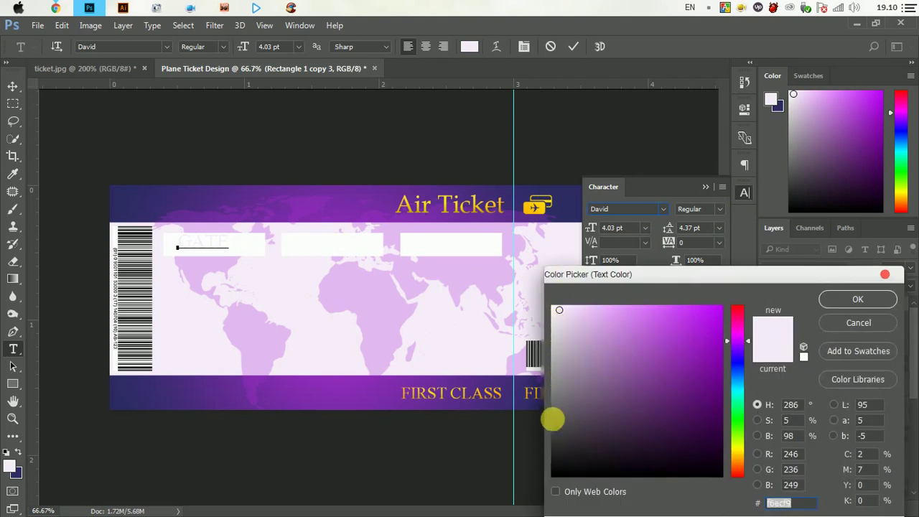
{"action": "left_click", "coordinate": [559, 432]}
{"action": "left_click_drag", "start_coordinate": [559, 424], "coordinate": [558, 417]}
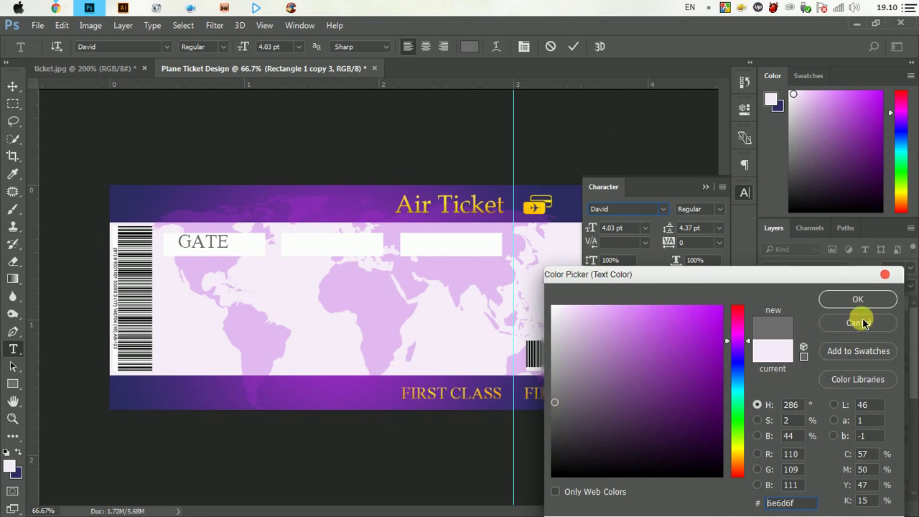
{"action": "left_click", "coordinate": [883, 299]}
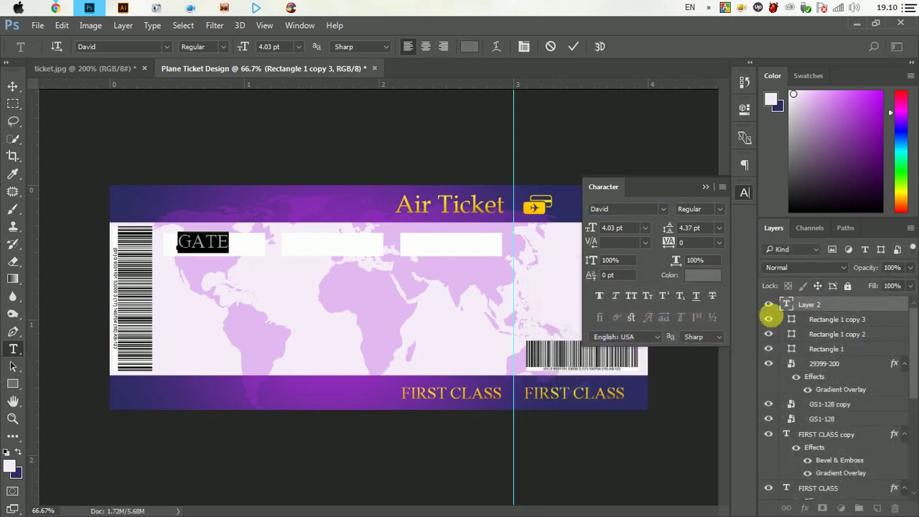
Step: Set the GATE label in Bebas Neue and nudge it slightly left
{"action": "left_click", "coordinate": [574, 45]}
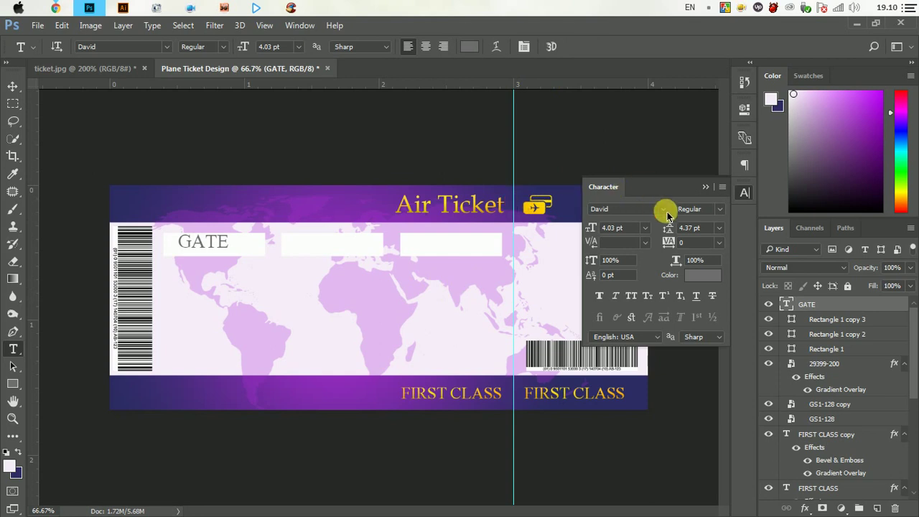
{"action": "left_click", "coordinate": [663, 209]}
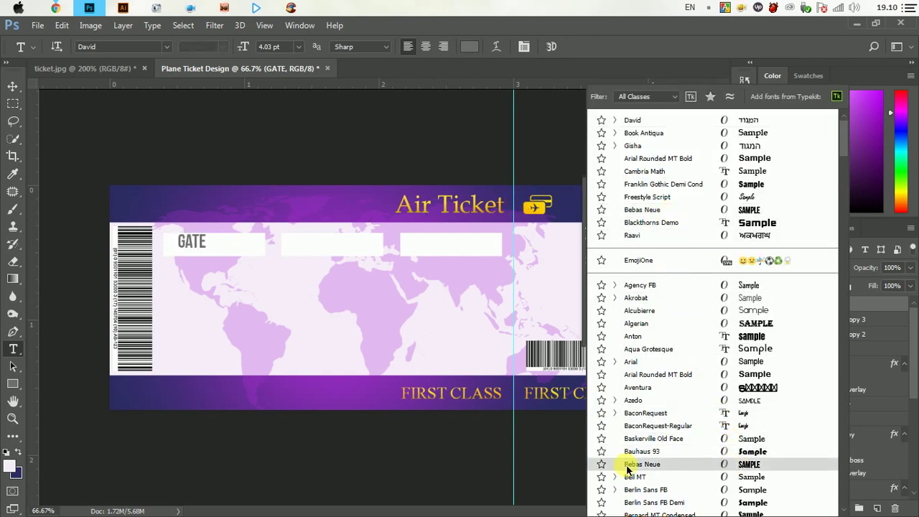
{"action": "left_click", "coordinate": [665, 466]}
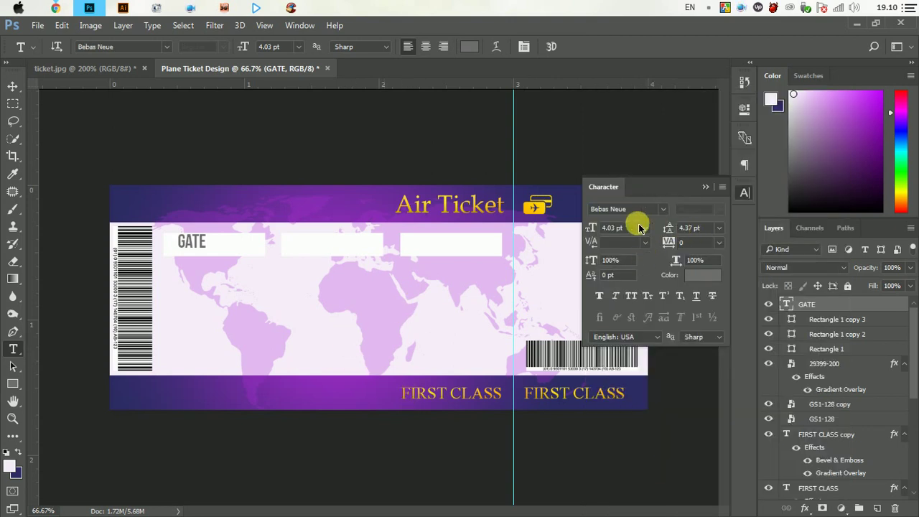
{"action": "left_click", "coordinate": [12, 87]}
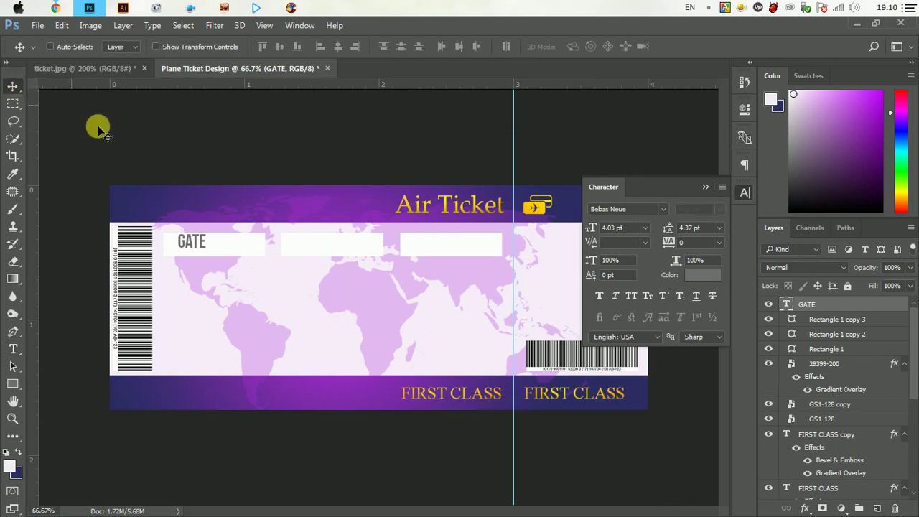
{"action": "key", "text": "Left"}
{"action": "key", "text": "Left"}
{"action": "key", "text": "Left"}
{"action": "key", "text": "Left"}
{"action": "key", "text": "Left"}
{"action": "key", "text": "Left"}
{"action": "key", "text": "Left"}
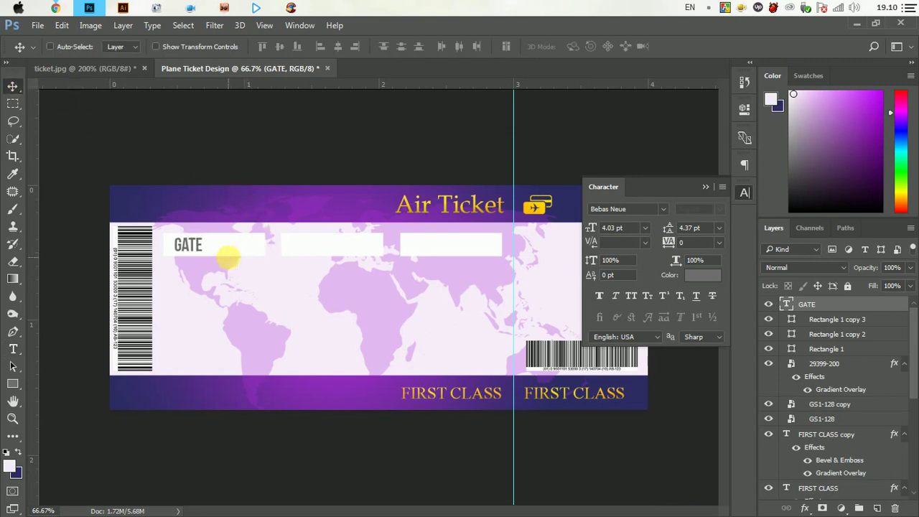
{"action": "key", "text": "Left"}
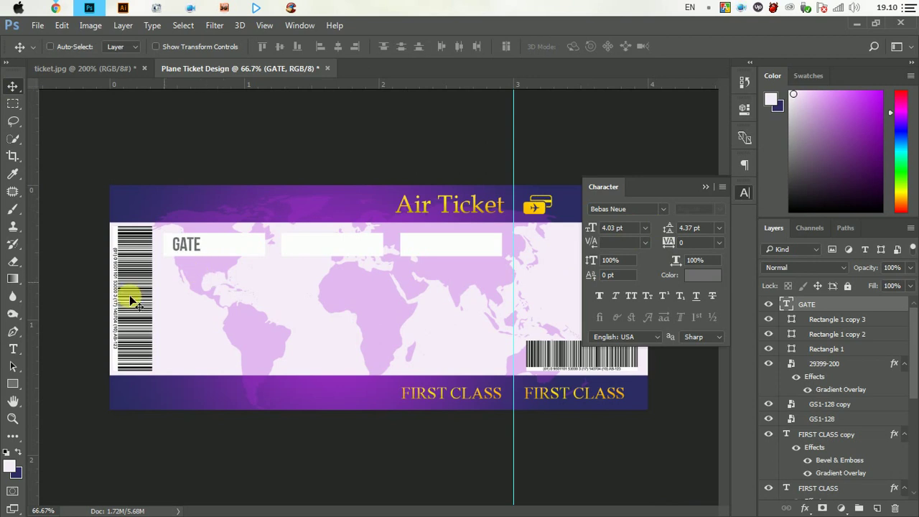
{"action": "left_click", "coordinate": [13, 349]}
Step: Extend the label to 'GATE : 8' with the 8 coloured black
{"action": "left_click", "coordinate": [200, 251]}
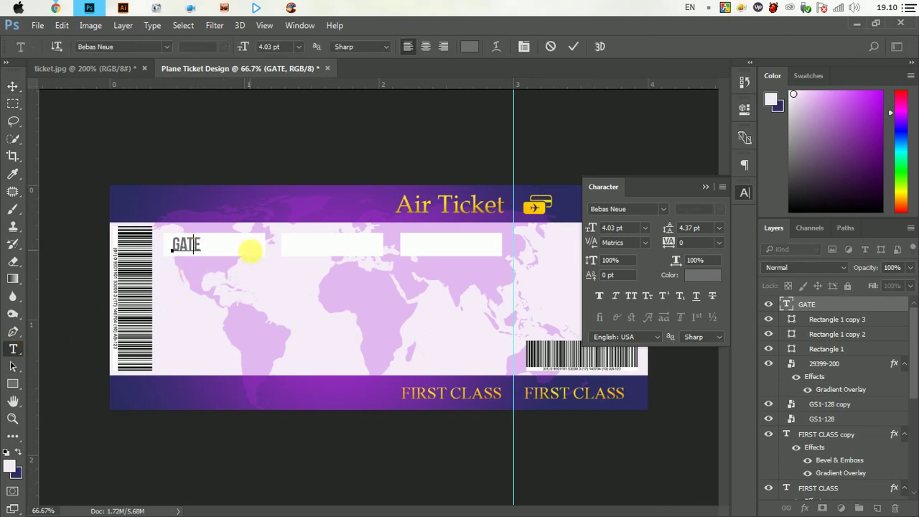
{"action": "type", "text": ":"}
{"action": "type", "text": "   8"}
{"action": "left_click_drag", "start_coordinate": [224, 244], "coordinate": [234, 244]}
{"action": "left_click", "coordinate": [697, 276]}
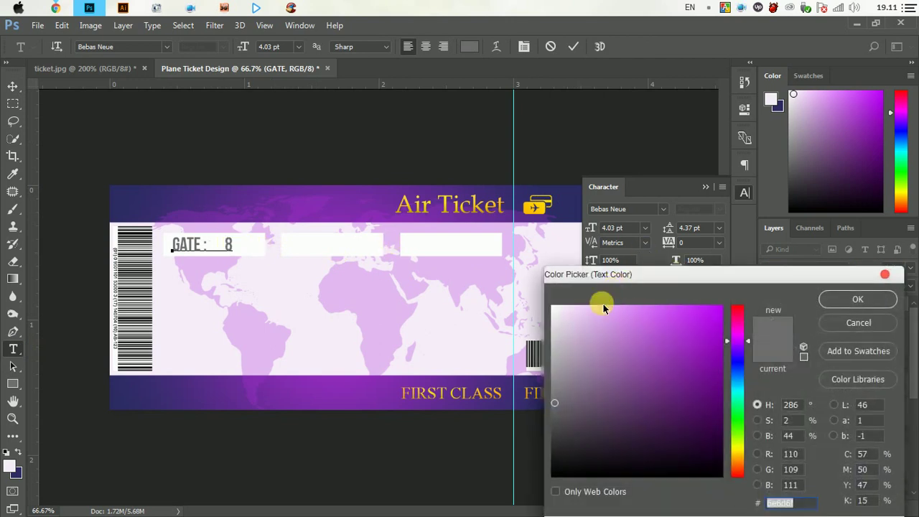
{"action": "left_click", "coordinate": [557, 476]}
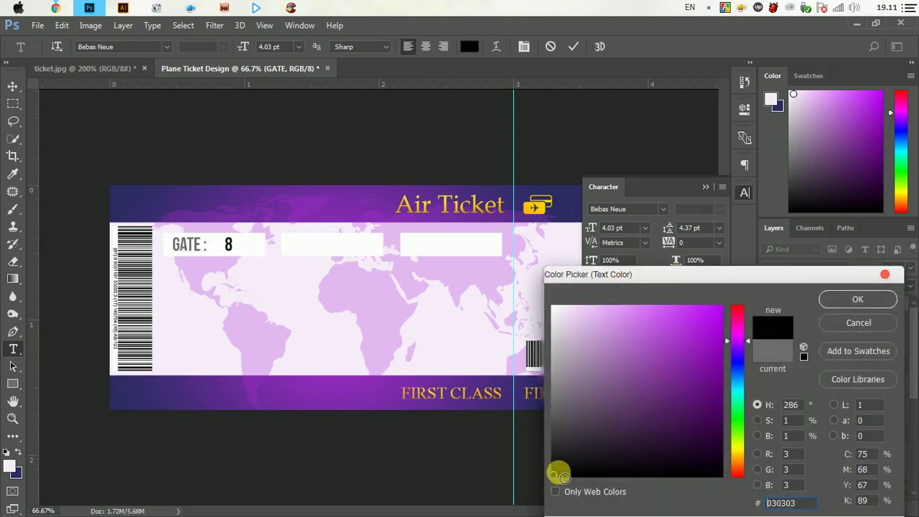
{"action": "left_click", "coordinate": [857, 299]}
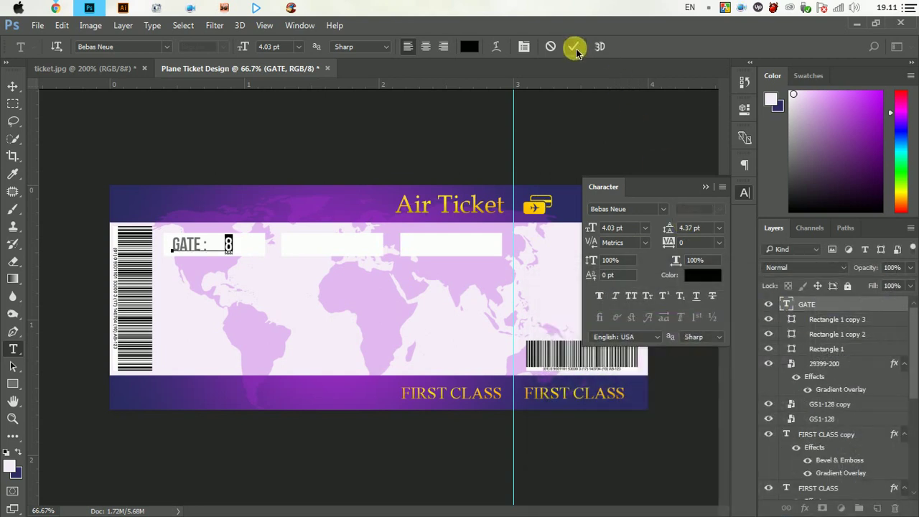
{"action": "left_click", "coordinate": [573, 46]}
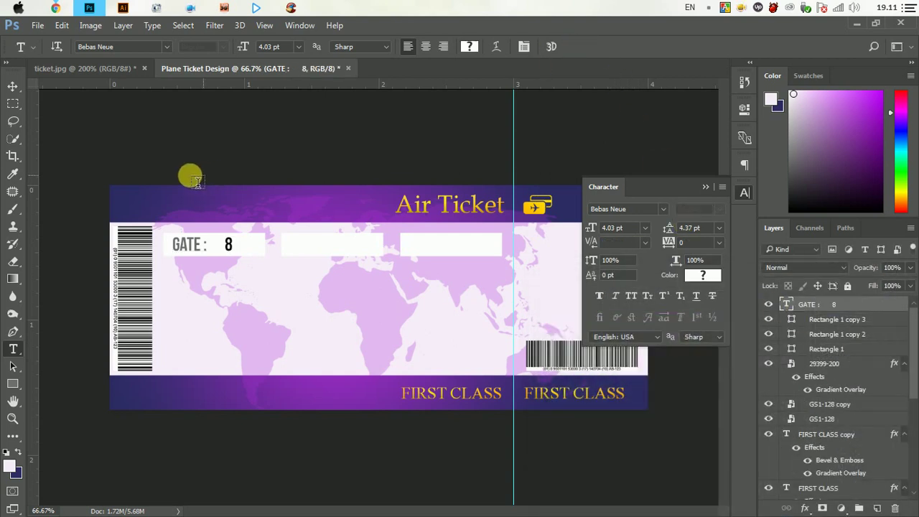
Step: Duplicate the GATE : 8 label into the second white box
{"action": "left_click", "coordinate": [12, 86]}
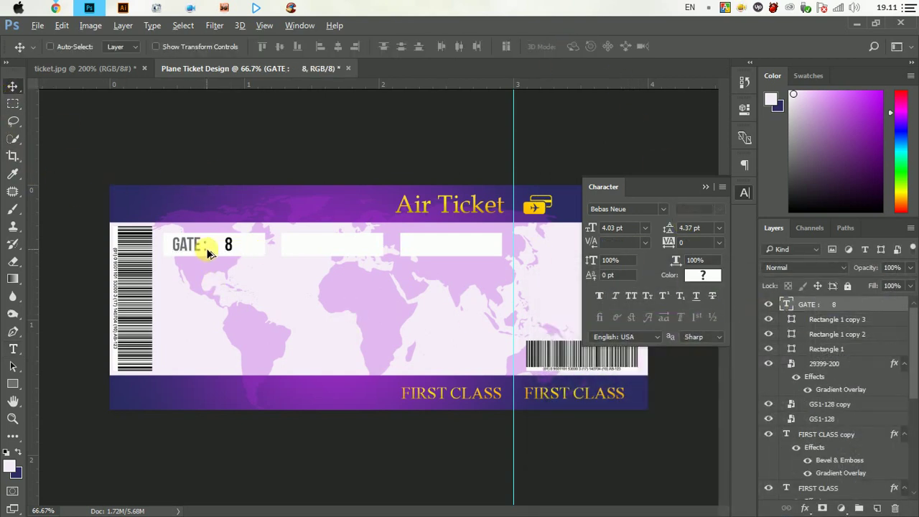
{"action": "left_click_drag", "start_coordinate": [208, 247], "coordinate": [331, 251]}
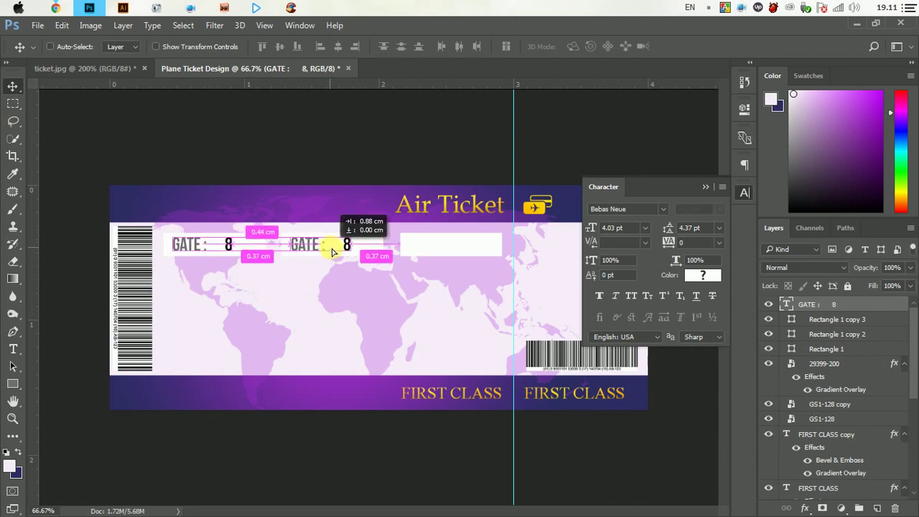
{"action": "left_click_drag", "start_coordinate": [331, 251], "coordinate": [328, 250]}
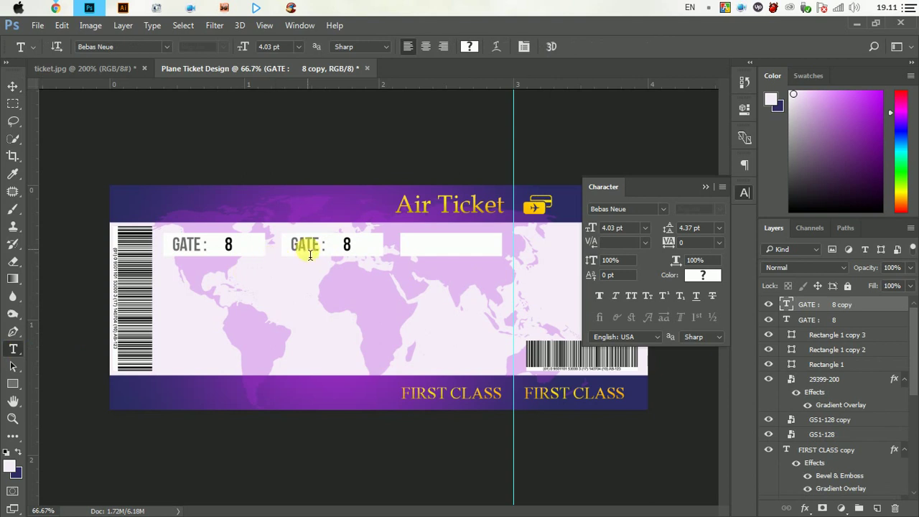
{"action": "left_click", "coordinate": [308, 244]}
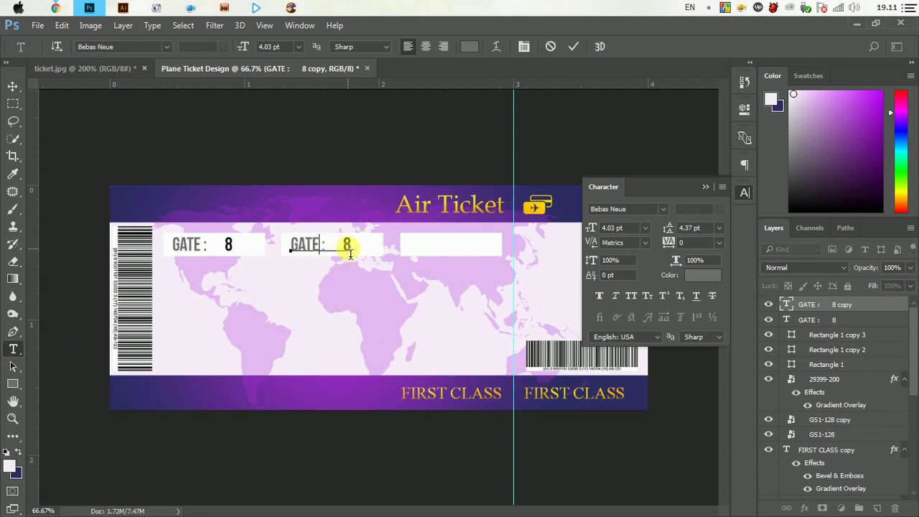
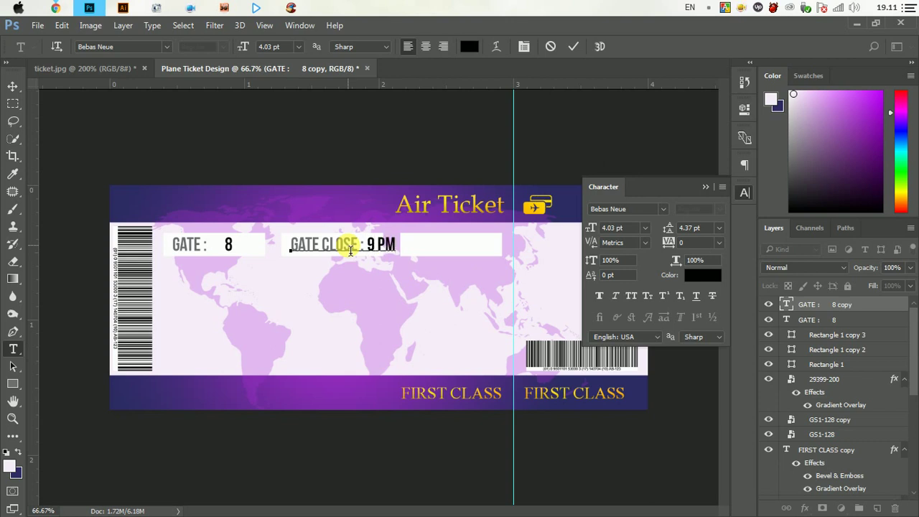
Step: Commit the GATE CLOSE : 9 PM text and shift it slightly to the left
{"action": "left_click", "coordinate": [573, 46]}
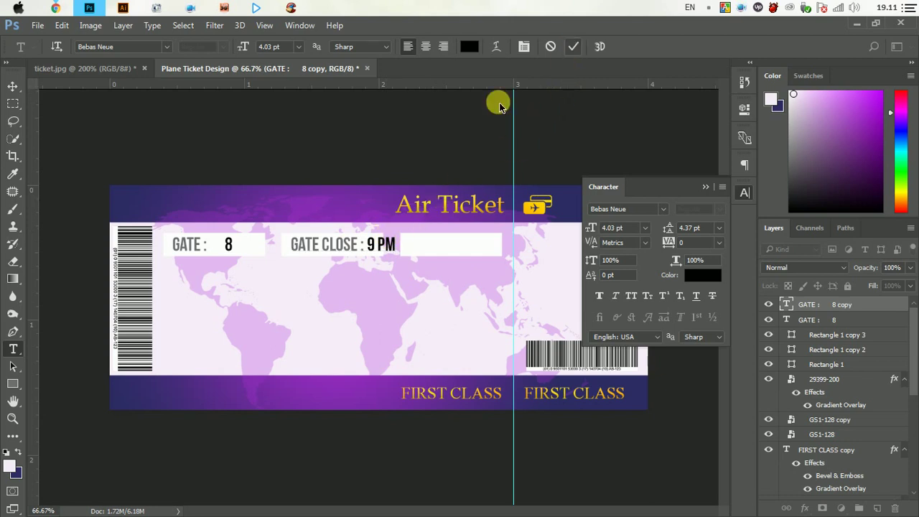
{"action": "left_click", "coordinate": [13, 86]}
{"action": "key", "text": "shift+Left"}
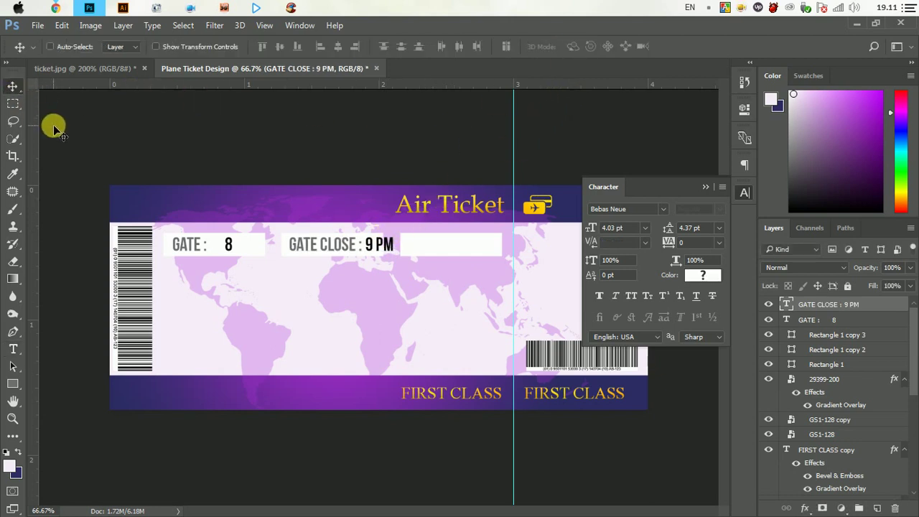
{"action": "key", "text": "Left"}
{"action": "key", "text": "Left"}
{"action": "key", "text": "Left"}
{"action": "key", "text": "Left"}
{"action": "key", "text": "Left"}
{"action": "key", "text": "Left"}
{"action": "key", "text": "Left"}
{"action": "key", "text": "Left"}
{"action": "key", "text": "Left"}
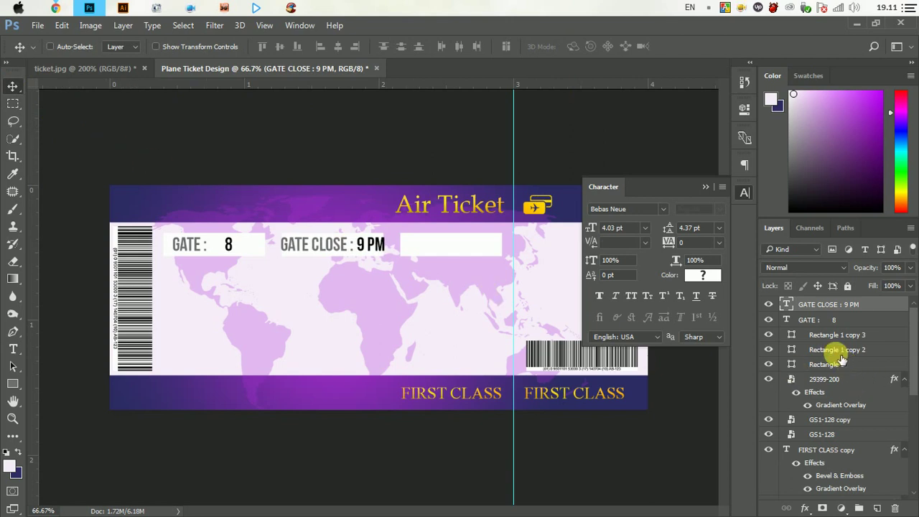
Step: Stretch the white box behind GATE CLOSE wider so the text fits inside
{"action": "left_click", "coordinate": [780, 352]}
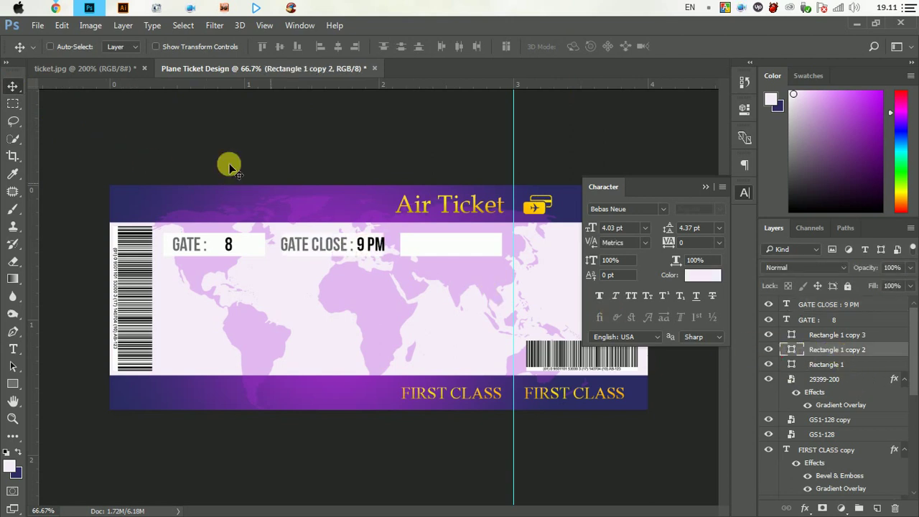
{"action": "left_click", "coordinate": [62, 25]}
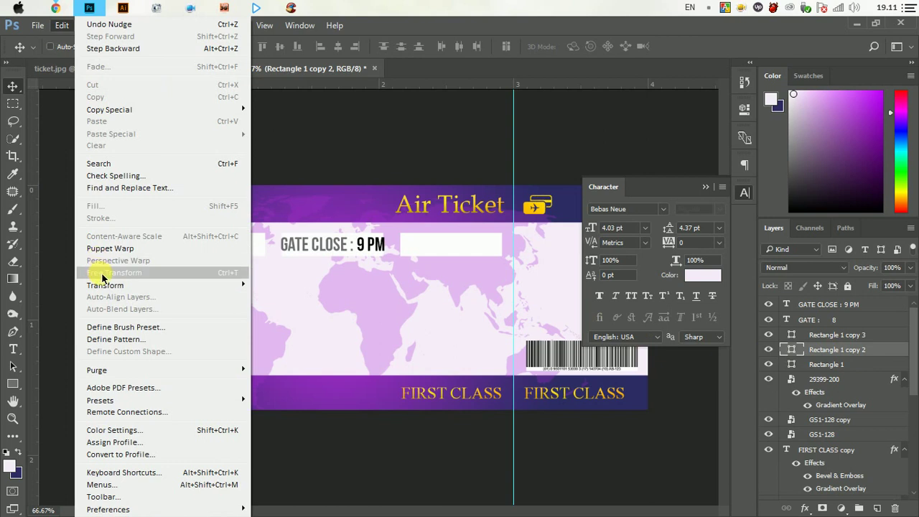
{"action": "left_click", "coordinate": [104, 272]}
{"action": "scroll", "coordinate": [355, 239], "scroll_direction": "up", "scroll_amount": 3}
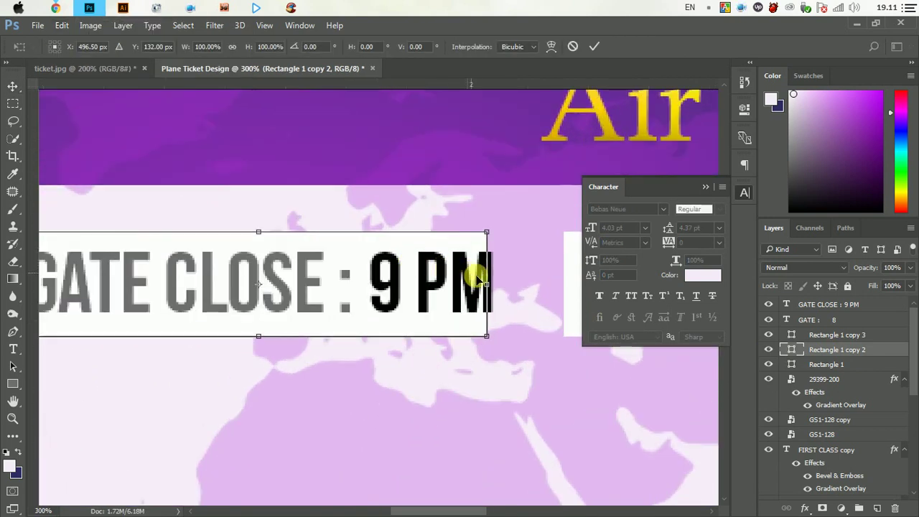
{"action": "left_click_drag", "start_coordinate": [488, 287], "coordinate": [517, 284]}
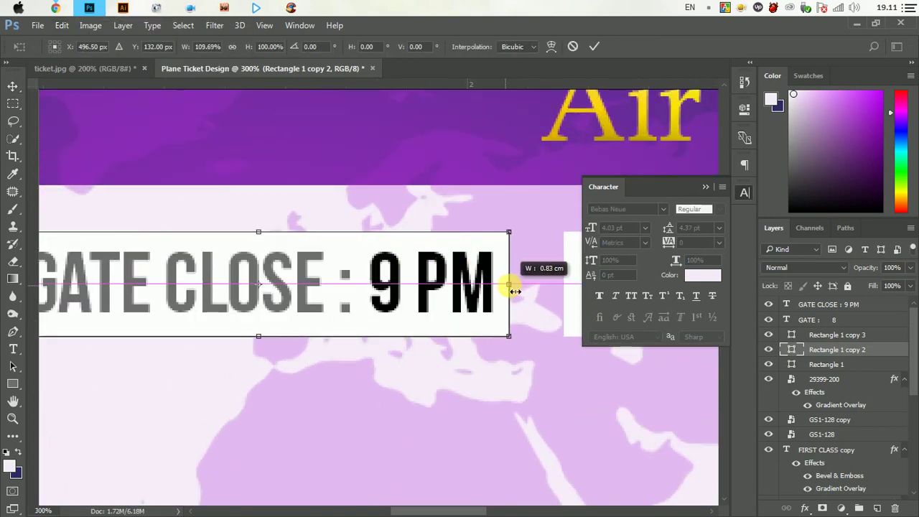
{"action": "left_click", "coordinate": [595, 45]}
{"action": "scroll", "coordinate": [387, 248], "scroll_direction": "down", "scroll_amount": 1}
{"action": "scroll", "coordinate": [387, 248], "scroll_direction": "down", "scroll_amount": 1}
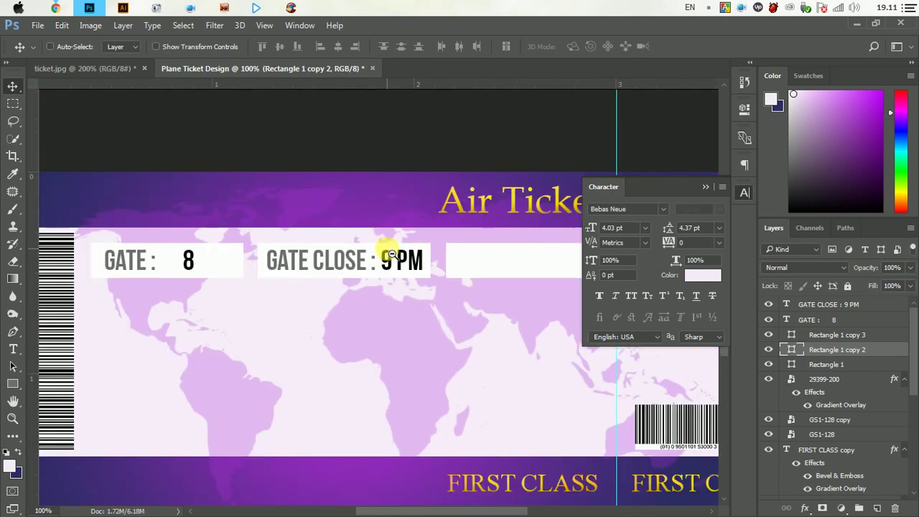
{"action": "left_click_drag", "start_coordinate": [468, 267], "coordinate": [359, 272]}
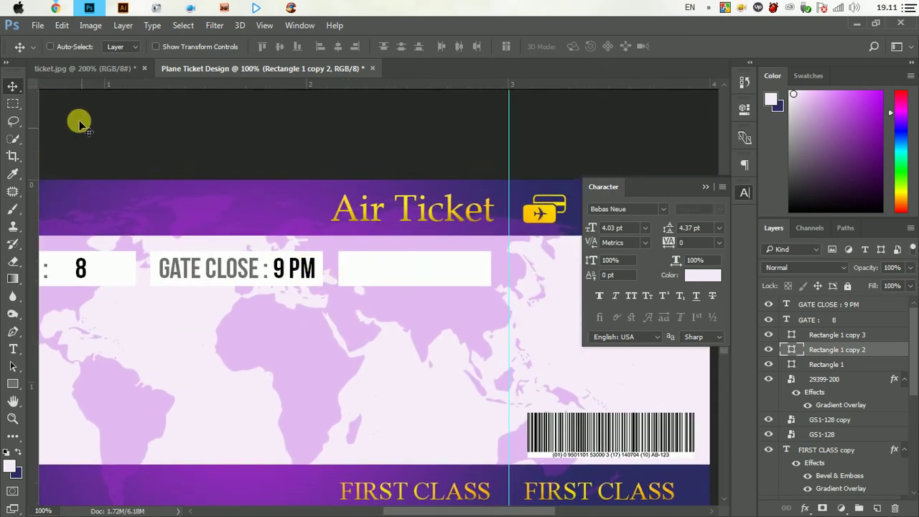
Step: Copy the GATE CLOSE text onto the third white box and retype it as SEAT : 005W
{"action": "left_click", "coordinate": [818, 305]}
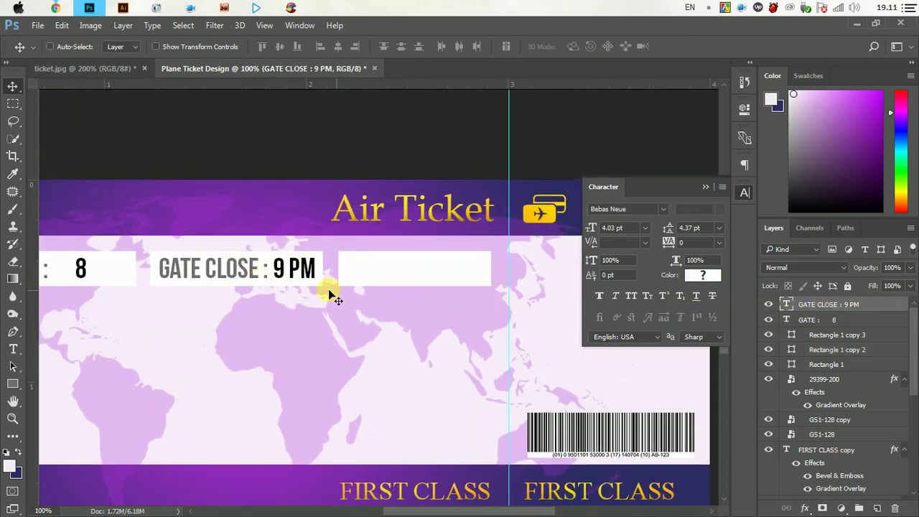
{"action": "left_click_drag", "start_coordinate": [263, 269], "coordinate": [452, 277]}
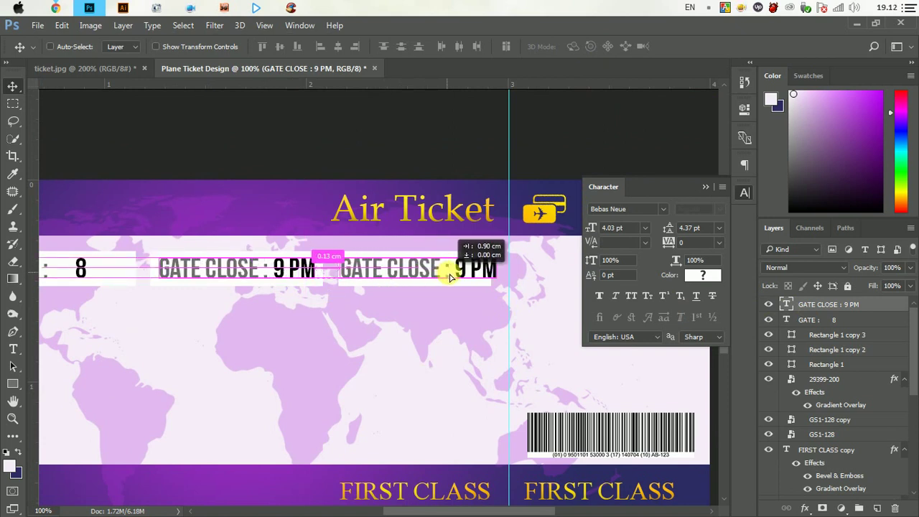
{"action": "left_click", "coordinate": [12, 349]}
{"action": "left_click_drag", "start_coordinate": [348, 269], "coordinate": [547, 264]}
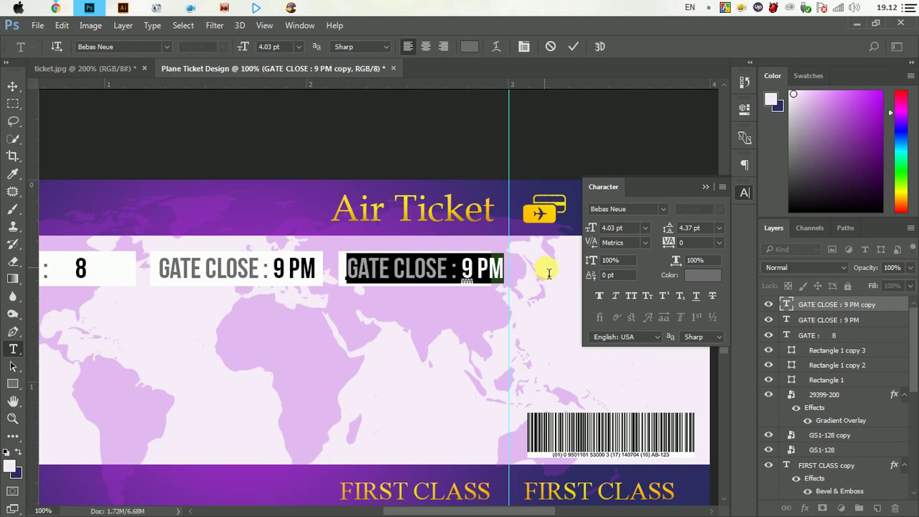
{"action": "type", "text": "SEAT"}
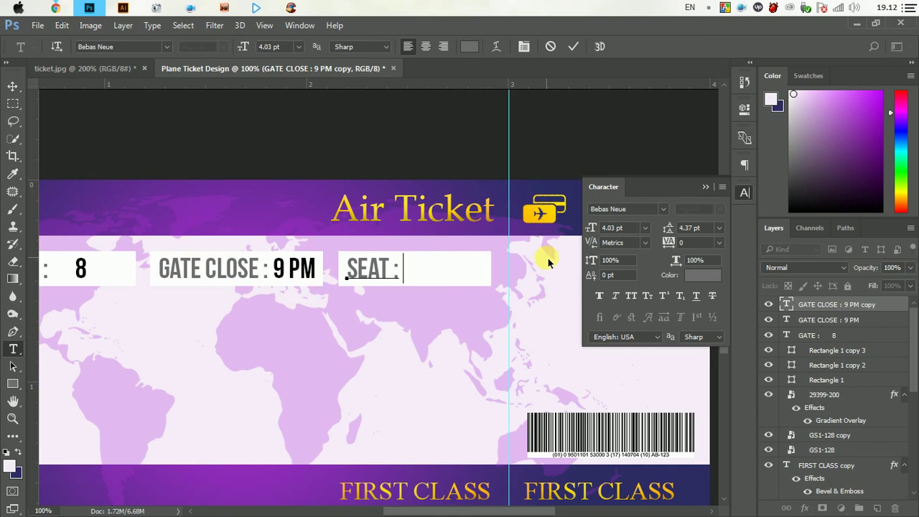
{"action": "type", "text": " :"}
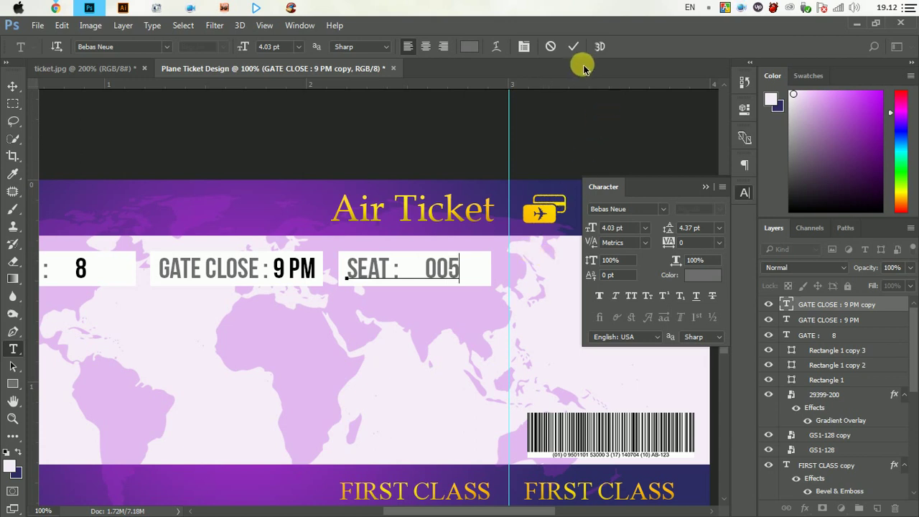
{"action": "type", "text": "W"}
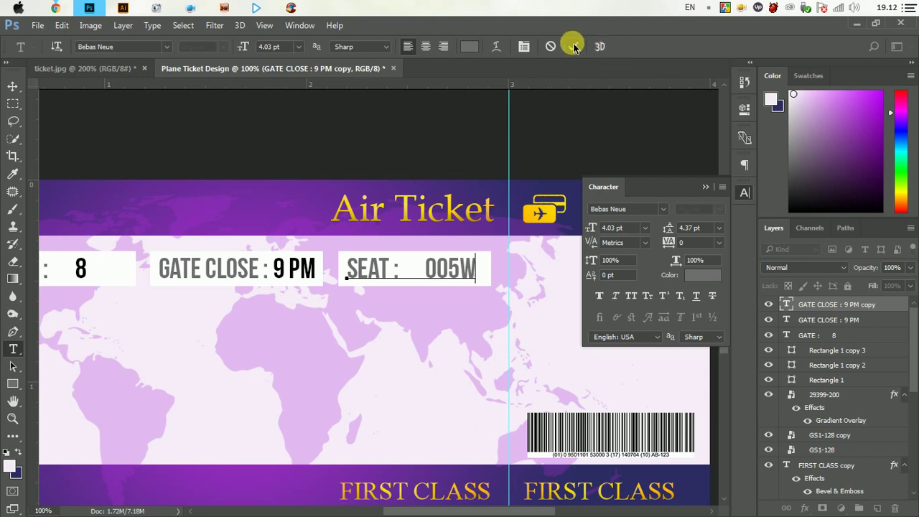
{"action": "left_click", "coordinate": [572, 46]}
{"action": "key", "text": "ctrl+minus"}
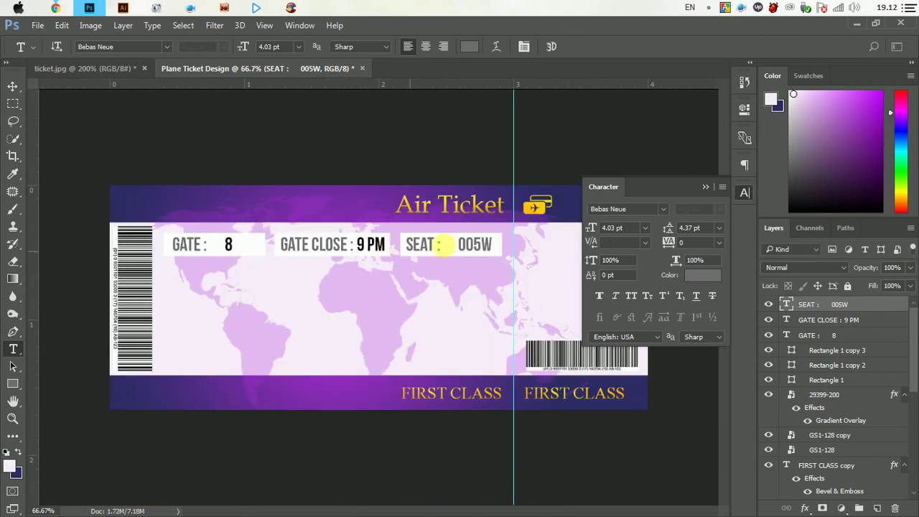
{"action": "left_click", "coordinate": [705, 187]}
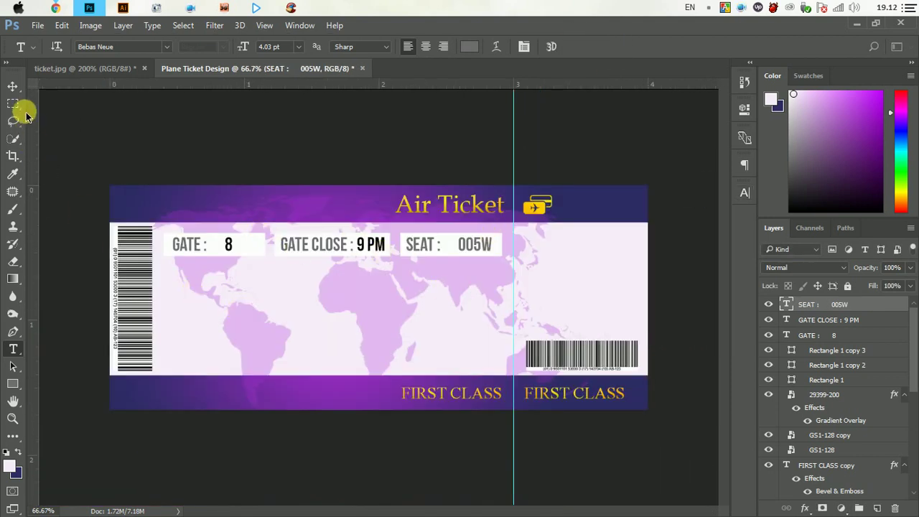
Step: Group the seat text with its white box and name the group Seat
{"action": "left_click", "coordinate": [13, 87]}
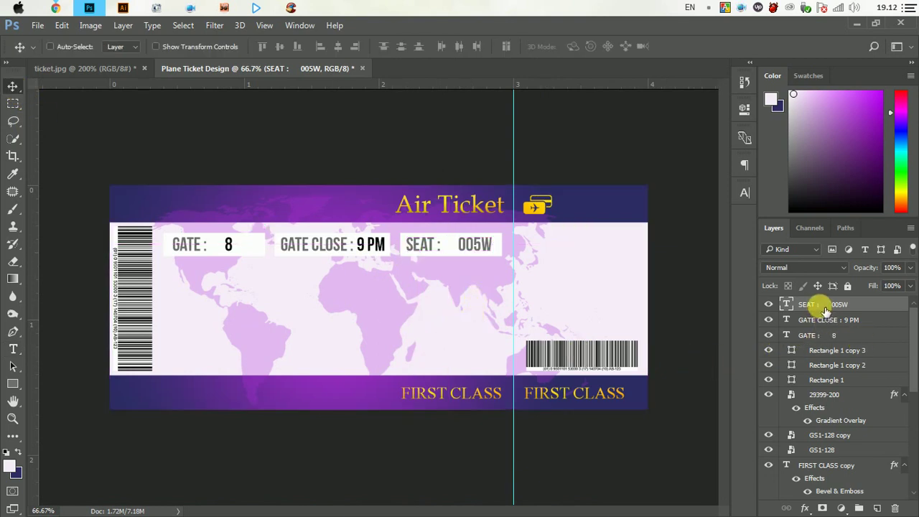
{"action": "left_click", "coordinate": [771, 350]}
{"action": "left_click", "coordinate": [832, 352]}
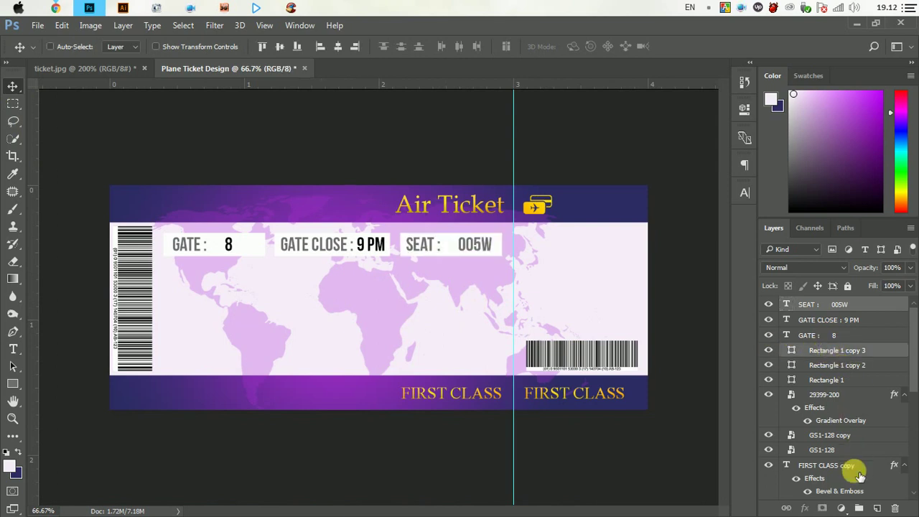
{"action": "left_click", "coordinate": [859, 508]}
{"action": "double_click", "coordinate": [818, 303]}
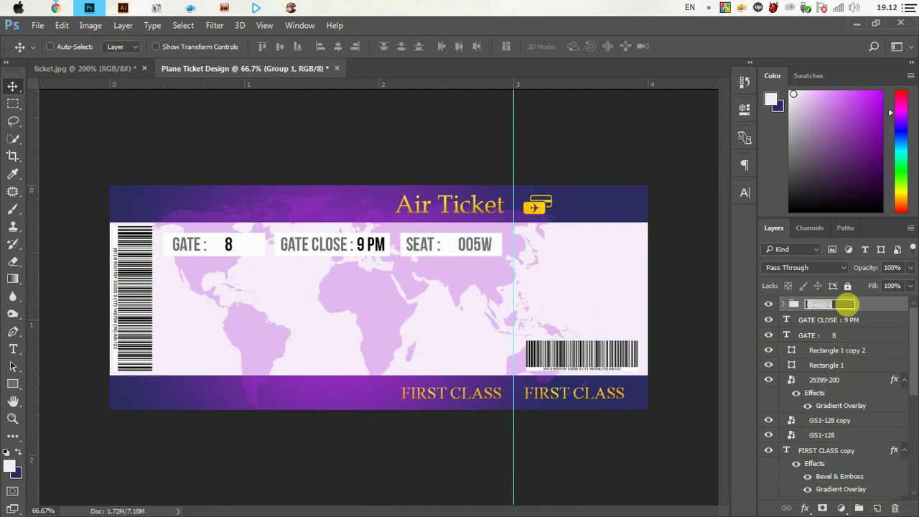
{"action": "type", "text": "eat"}
{"action": "key", "text": "Return"}
Step: Group the GATE CLOSE : 9 PM text with its box as Gate Close
{"action": "left_click", "coordinate": [818, 320]}
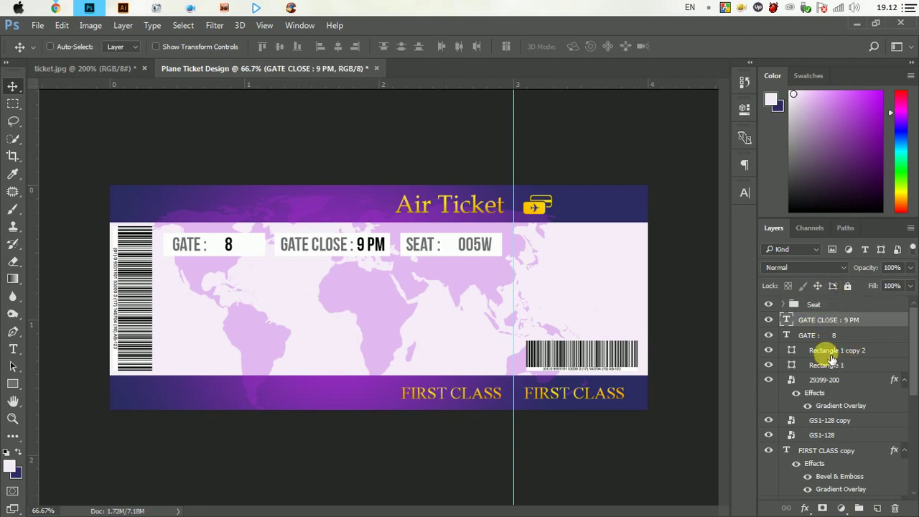
{"action": "left_click", "coordinate": [831, 351], "text": "ctrl"}
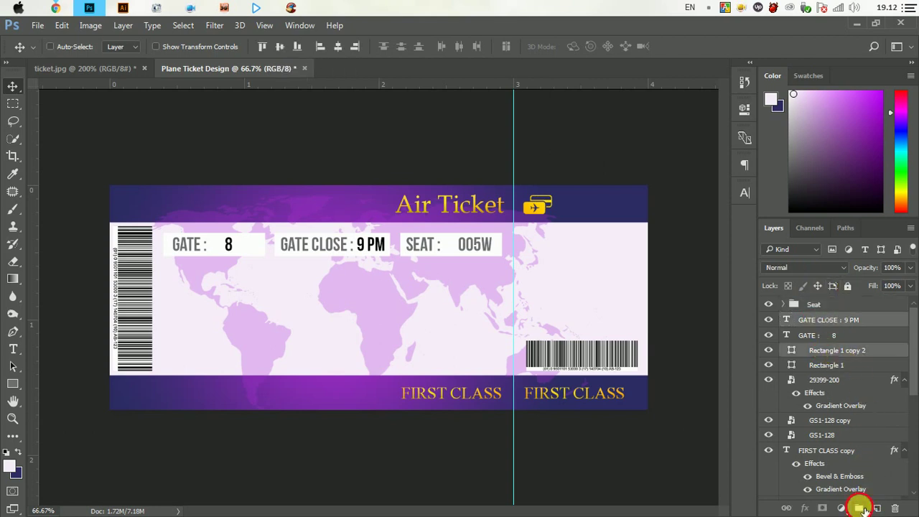
{"action": "left_click", "coordinate": [859, 508]}
{"action": "left_click", "coordinate": [768, 320]}
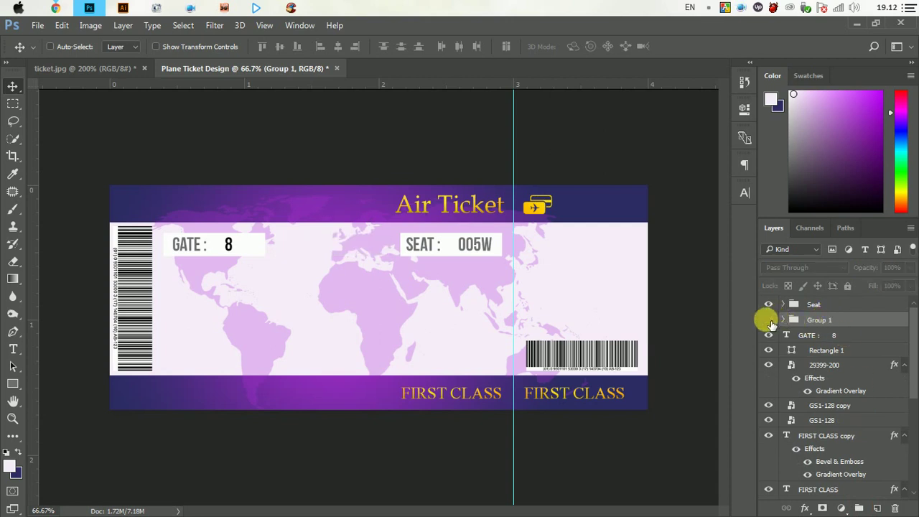
{"action": "double_click", "coordinate": [814, 321]}
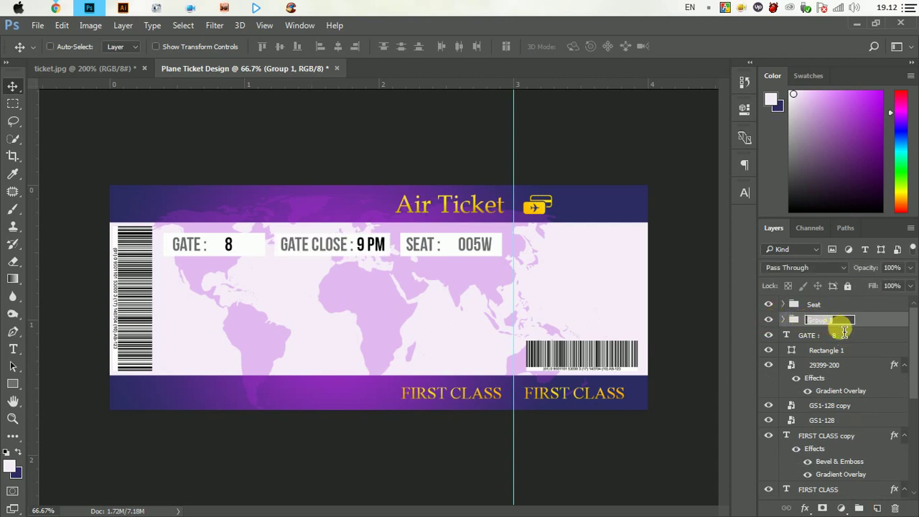
{"action": "type", "text": "Gate C"}
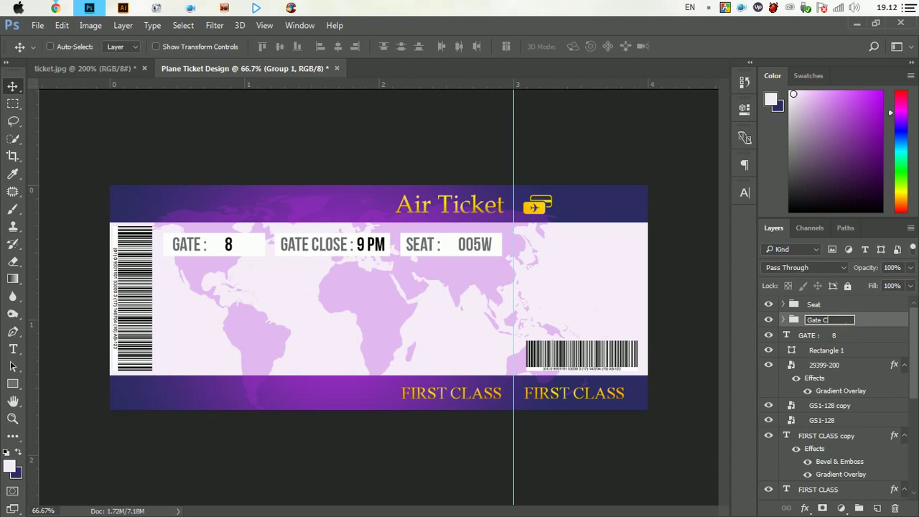
{"action": "type", "text": "lose"}
{"action": "key", "text": "Return"}
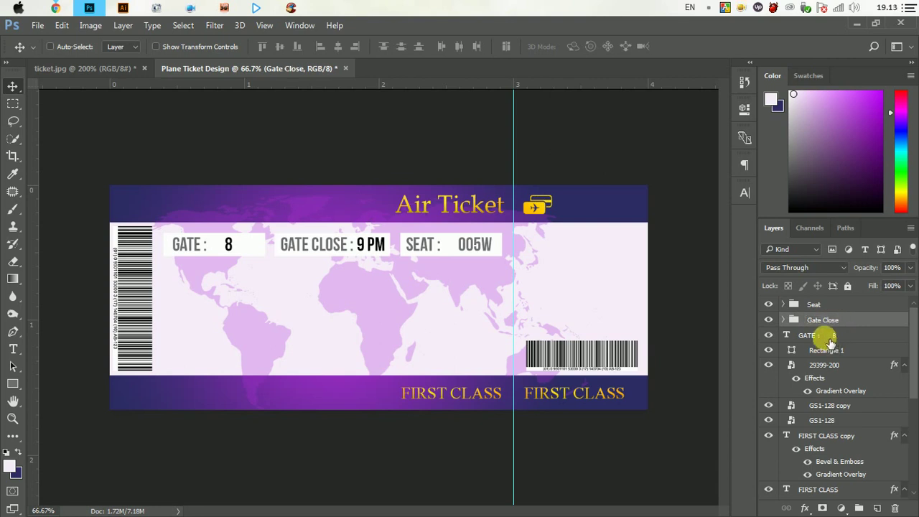
Step: Group GATE : 8 with its box as Gate, then nest all three groups in Group 1
{"action": "left_click", "coordinate": [833, 335]}
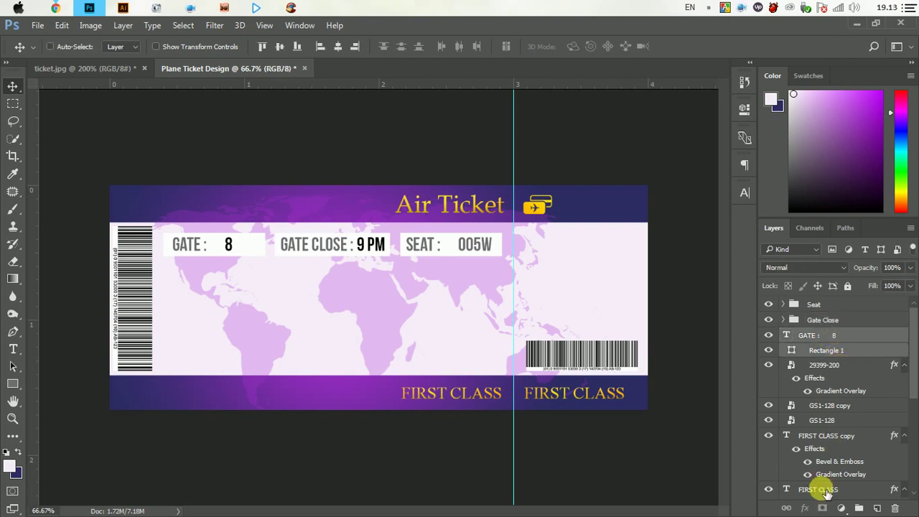
{"action": "left_click", "coordinate": [859, 507]}
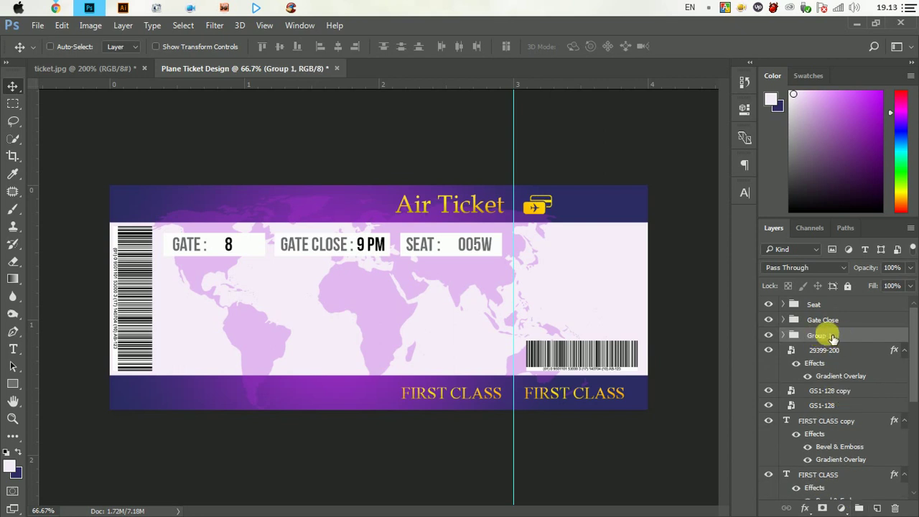
{"action": "double_click", "coordinate": [820, 335]}
{"action": "type", "text": "Gate"}
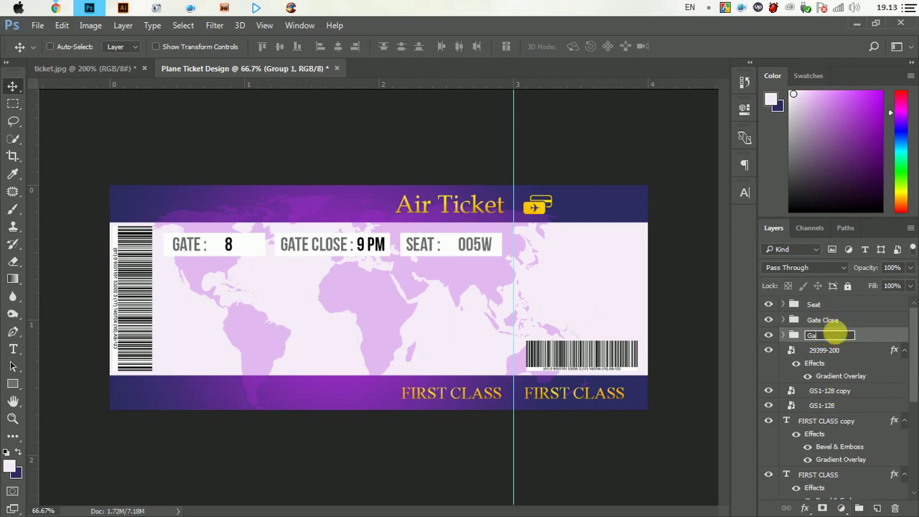
{"action": "key", "text": "Return"}
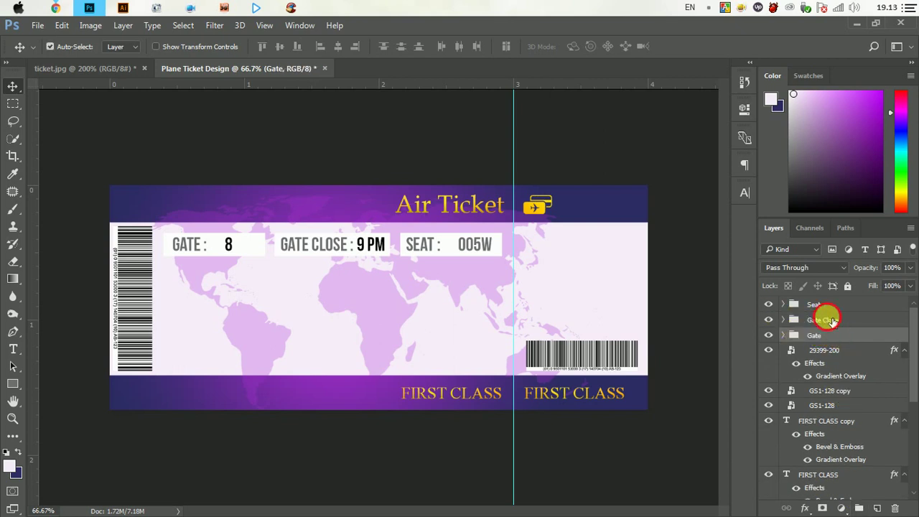
{"action": "left_click", "coordinate": [824, 306], "text": "shift"}
{"action": "left_click", "coordinate": [866, 506]}
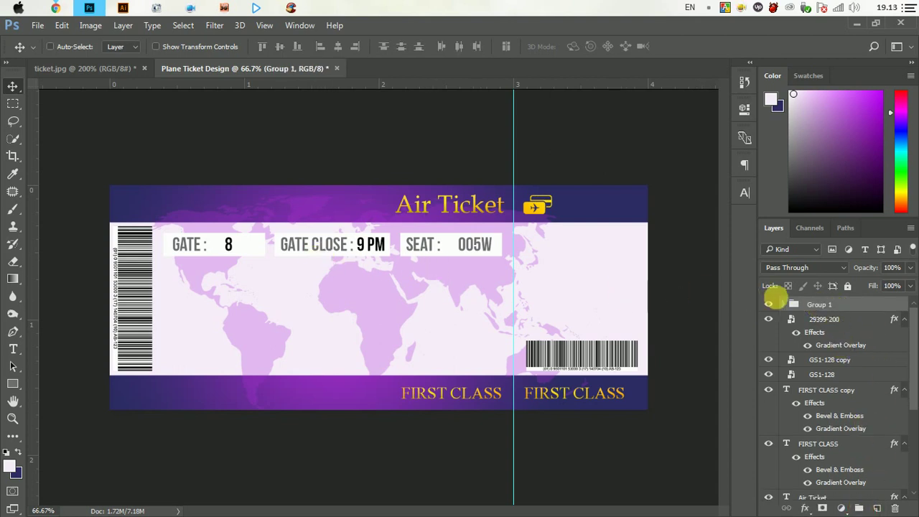
Step: Duplicate the label group and move its GATE : 8 box onto the stub
{"action": "mouse_move", "coordinate": [827, 360]}
{"action": "left_mouse_down"}
{"action": "mouse_move", "coordinate": [865, 403]}
{"action": "mouse_move", "coordinate": [876, 508]}
{"action": "left_mouse_up"}
{"action": "left_click_drag", "start_coordinate": [294, 255], "coordinate": [369, 324]}
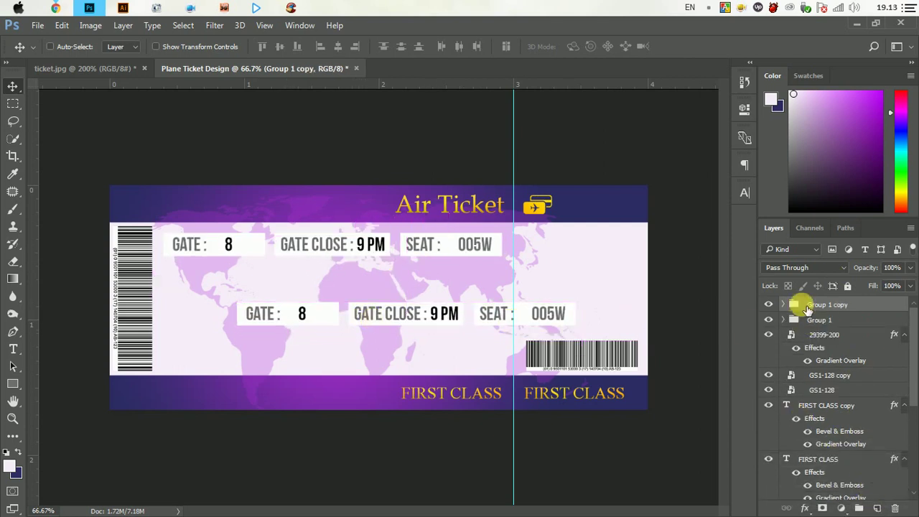
{"action": "left_click", "coordinate": [784, 305]}
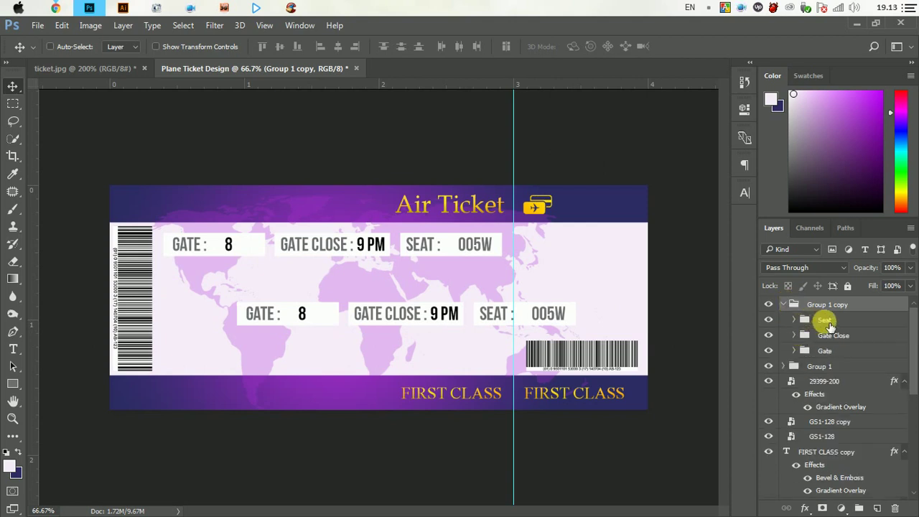
{"action": "left_click", "coordinate": [826, 350]}
{"action": "left_click_drag", "start_coordinate": [338, 294], "coordinate": [582, 254]}
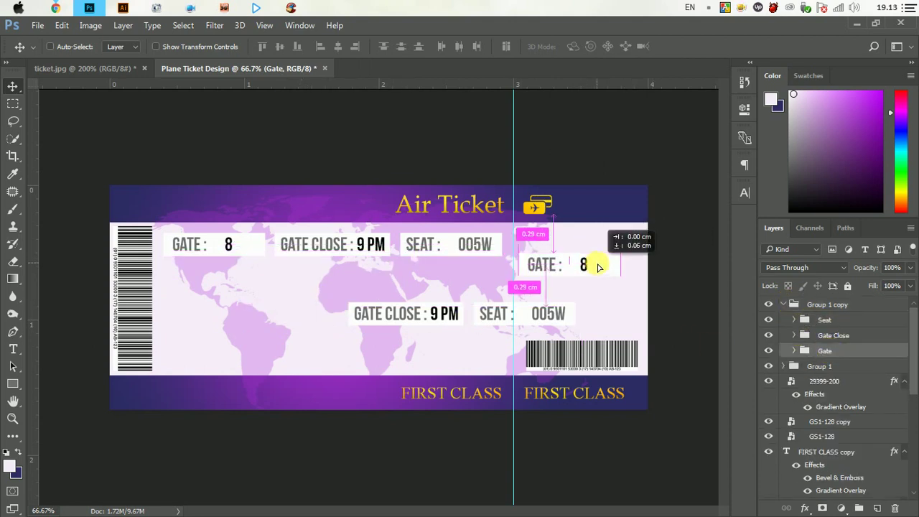
{"action": "left_click_drag", "start_coordinate": [585, 255], "coordinate": [599, 263]}
Step: Stack the copied GATE CLOSE and SEAT : 005W boxes below GATE on the stub
{"action": "left_click", "coordinate": [789, 336]}
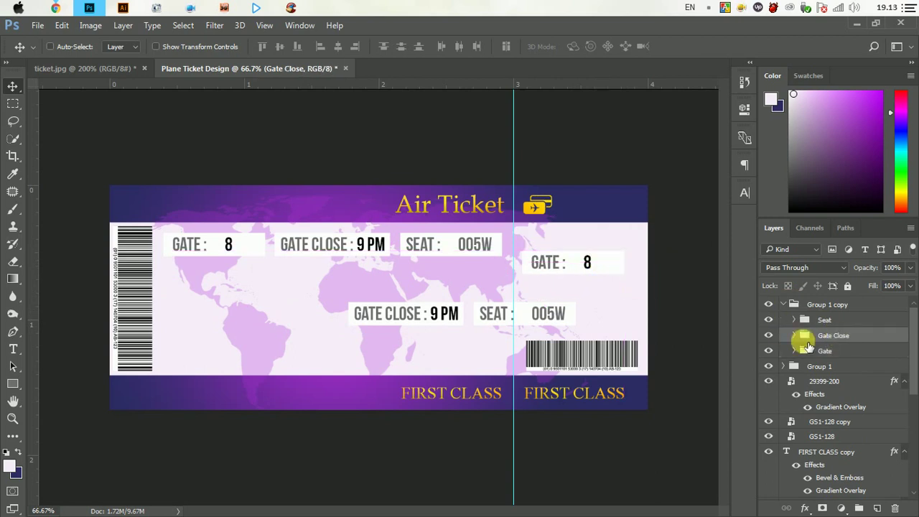
{"action": "left_click_drag", "start_coordinate": [503, 313], "coordinate": [574, 294]}
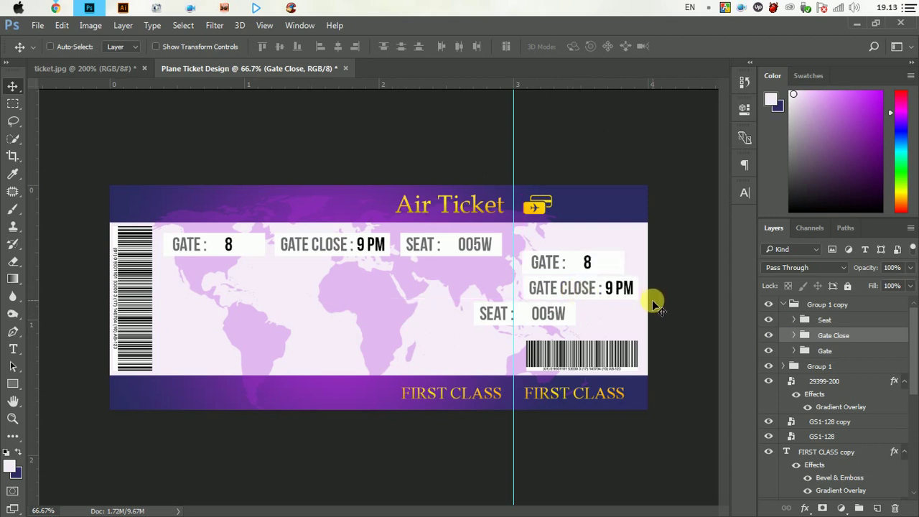
{"action": "left_click_drag", "start_coordinate": [617, 288], "coordinate": [618, 293]}
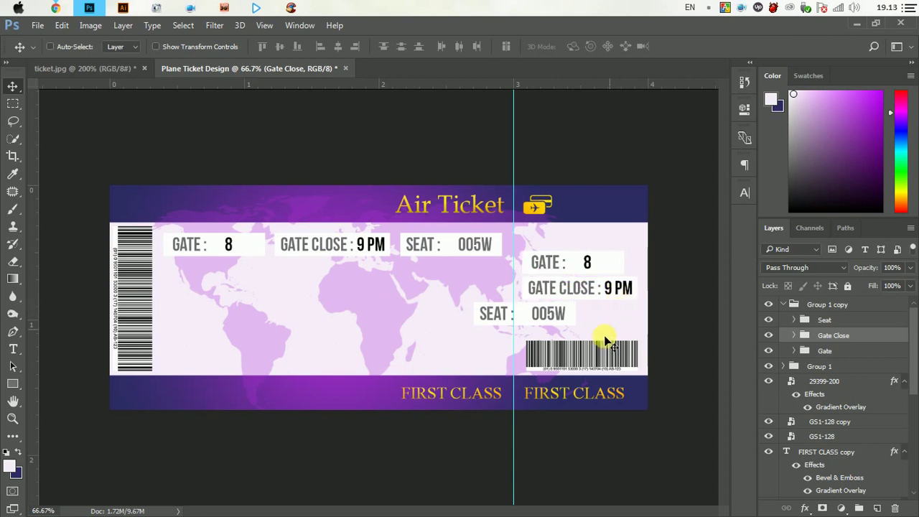
{"action": "left_click", "coordinate": [823, 351]}
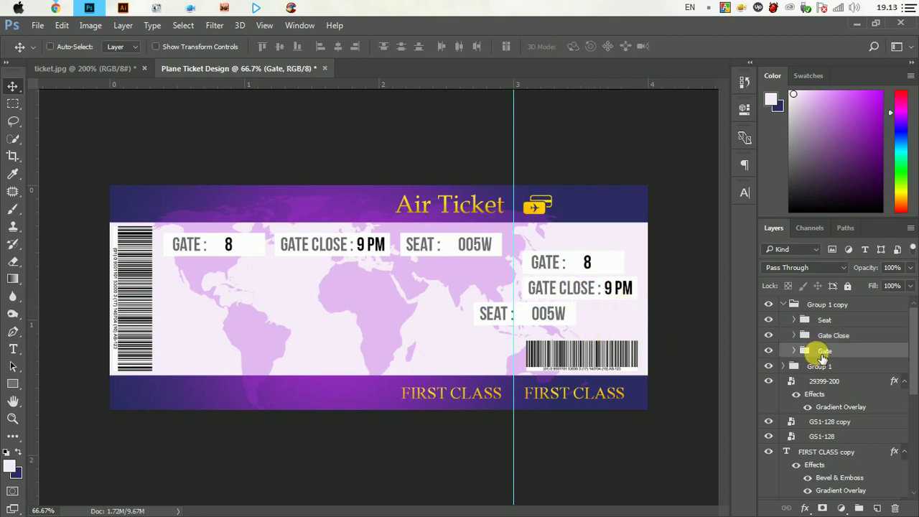
{"action": "left_click", "coordinate": [824, 320]}
{"action": "left_click_drag", "start_coordinate": [554, 318], "coordinate": [605, 322]}
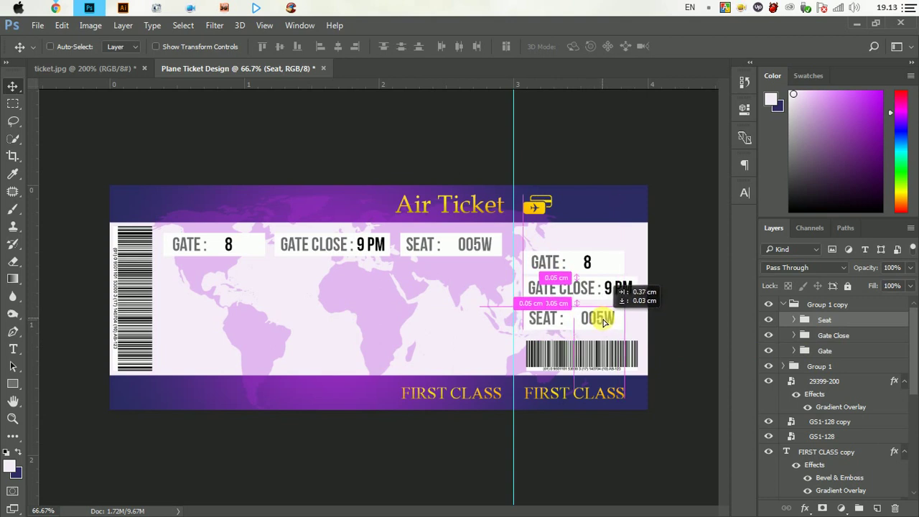
{"action": "left_click_drag", "start_coordinate": [605, 322], "coordinate": [603, 322]}
{"action": "key", "text": "Up"}
{"action": "key", "text": "Up"}
{"action": "key", "text": "Up"}
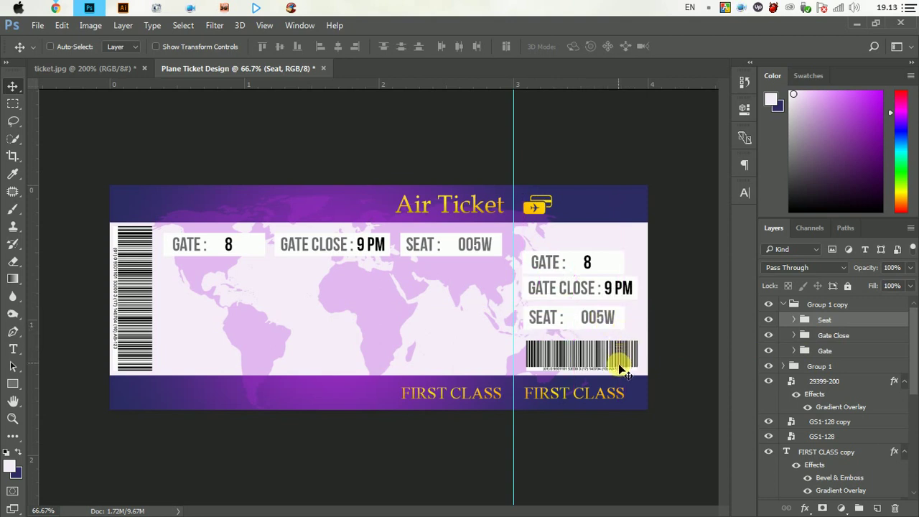
{"action": "key", "text": "Up"}
{"action": "key", "text": "Up"}
{"action": "key", "text": "Up"}
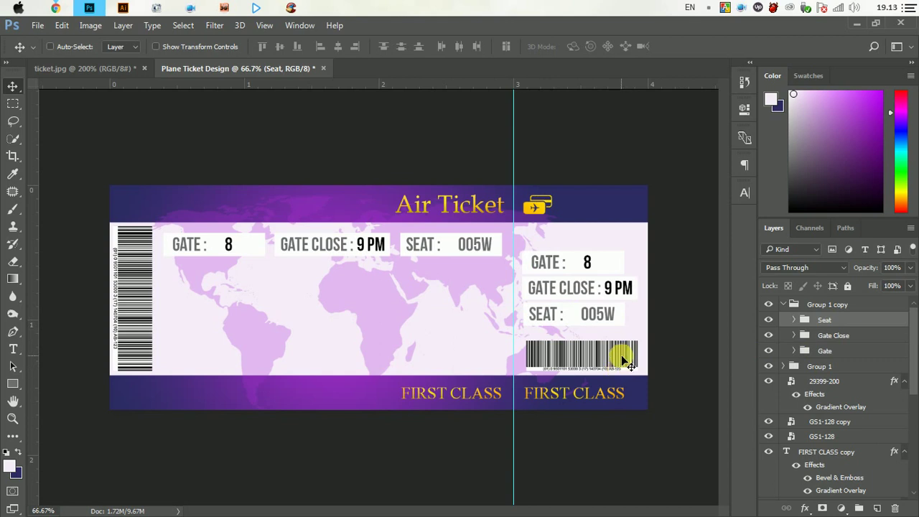
{"action": "key", "text": "Up"}
{"action": "key", "text": "Up"}
Step: Fade both the stub copy and the original label group to about 82% opacity
{"action": "left_click", "coordinate": [786, 304]}
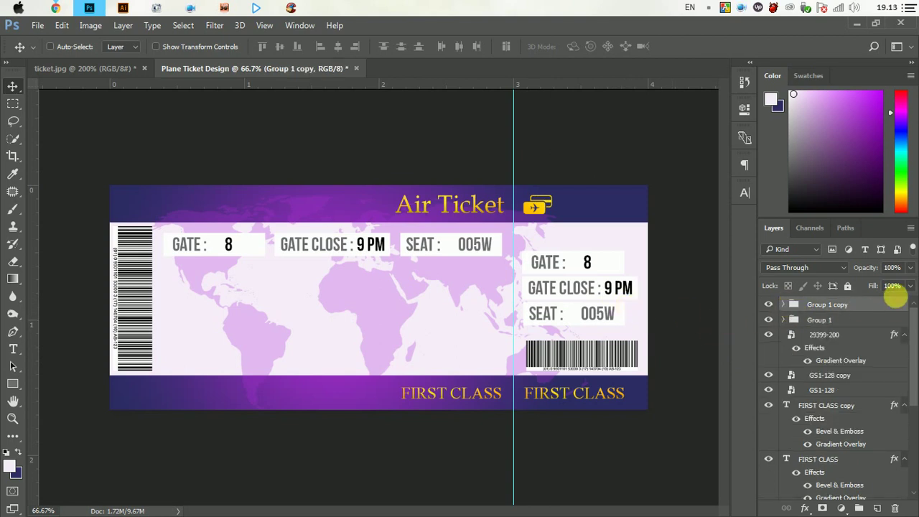
{"action": "left_click", "coordinate": [910, 267]}
{"action": "left_click_drag", "start_coordinate": [907, 286], "coordinate": [901, 287]}
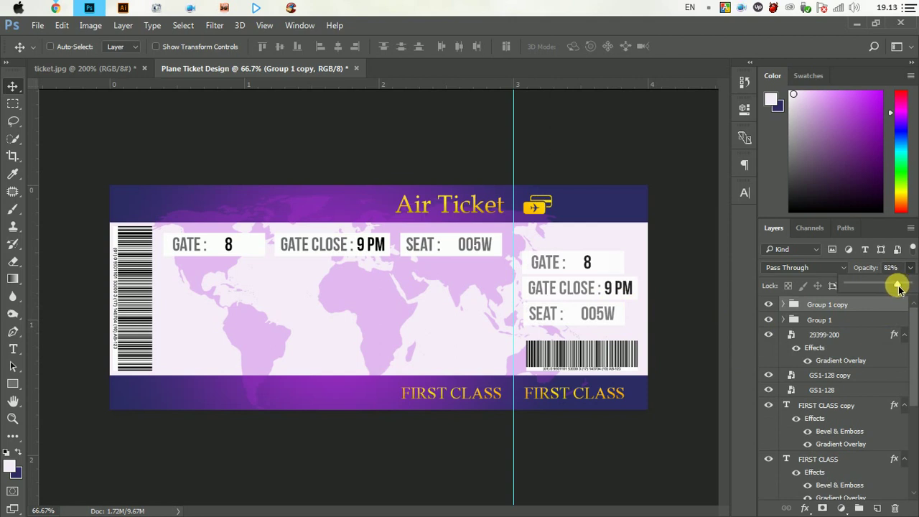
{"action": "left_click", "coordinate": [859, 324]}
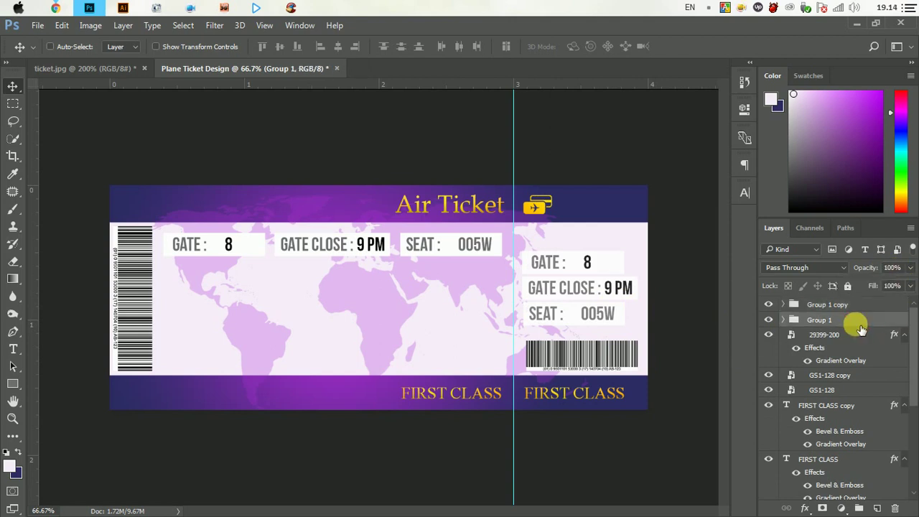
{"action": "left_click", "coordinate": [909, 267]}
{"action": "left_click_drag", "start_coordinate": [907, 286], "coordinate": [896, 287]}
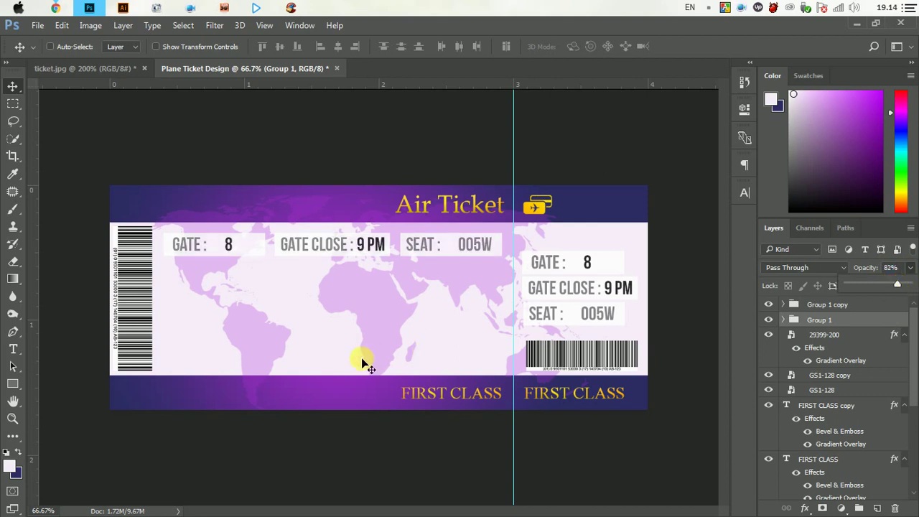
{"action": "left_click", "coordinate": [333, 341]}
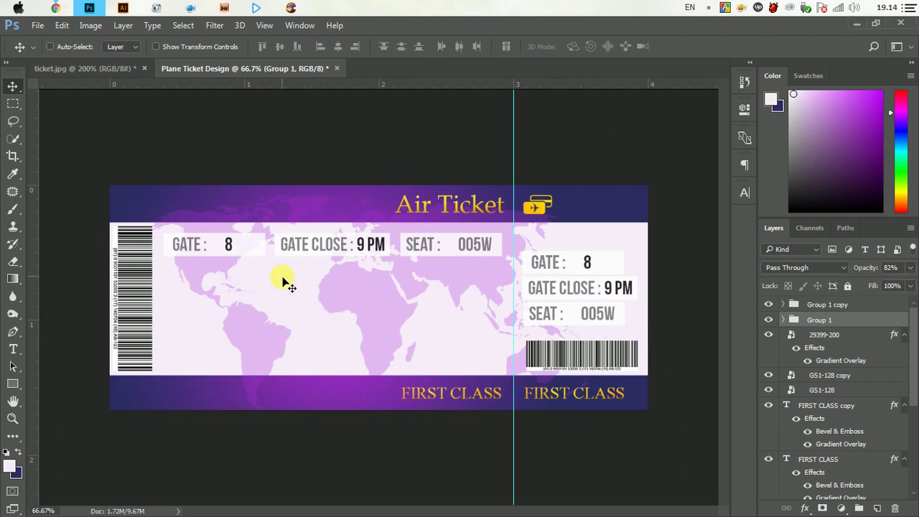
{"action": "key", "text": "ctrl+minus"}
{"action": "key", "text": "ctrl+minus"}
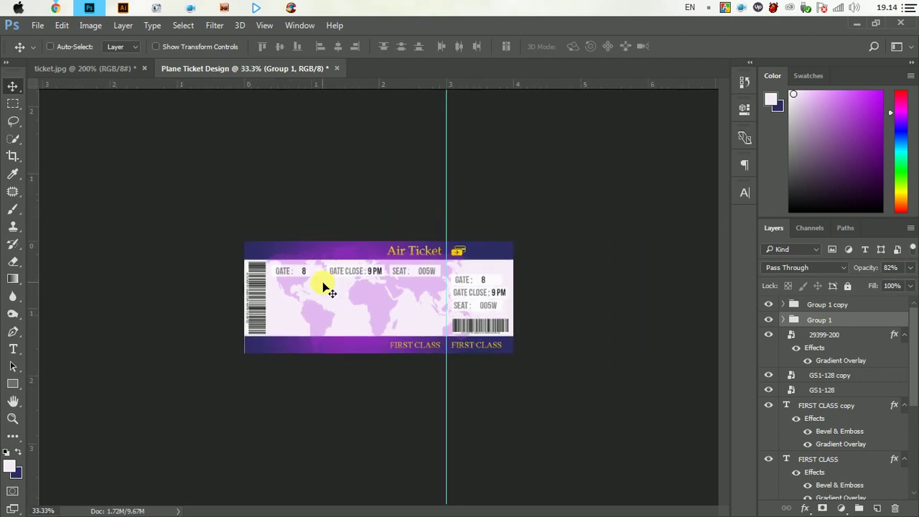
{"action": "left_click", "coordinate": [358, 292]}
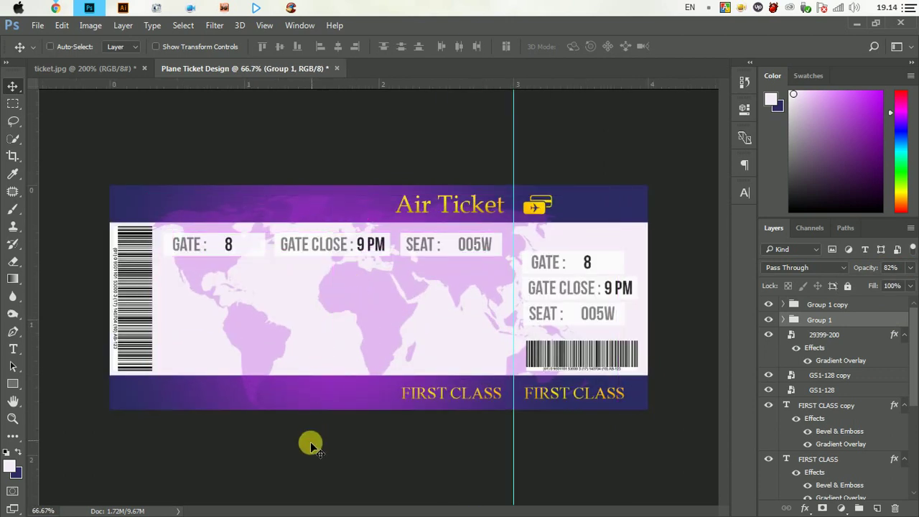
Step: Add a NAME text line below the GATE label and set its font to Akrobat
{"action": "left_click", "coordinate": [13, 349]}
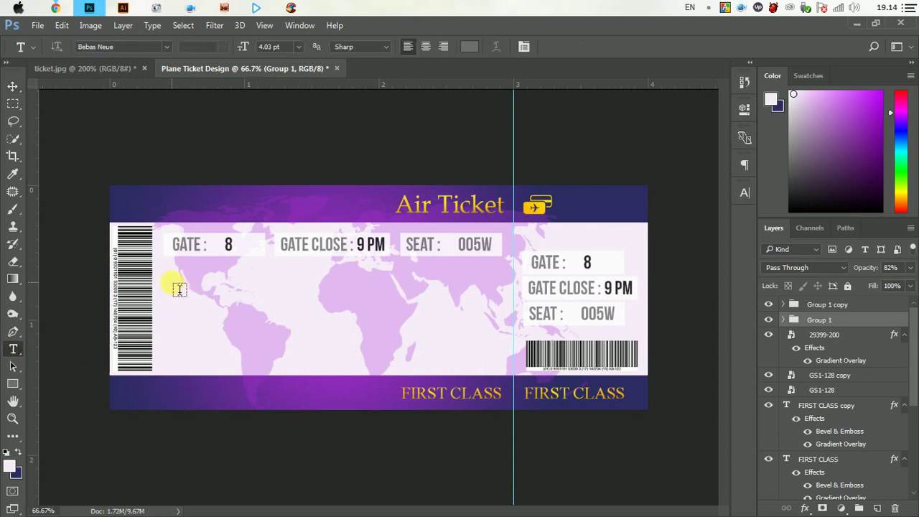
{"action": "left_click", "coordinate": [175, 287]}
{"action": "type", "text": "NAME"}
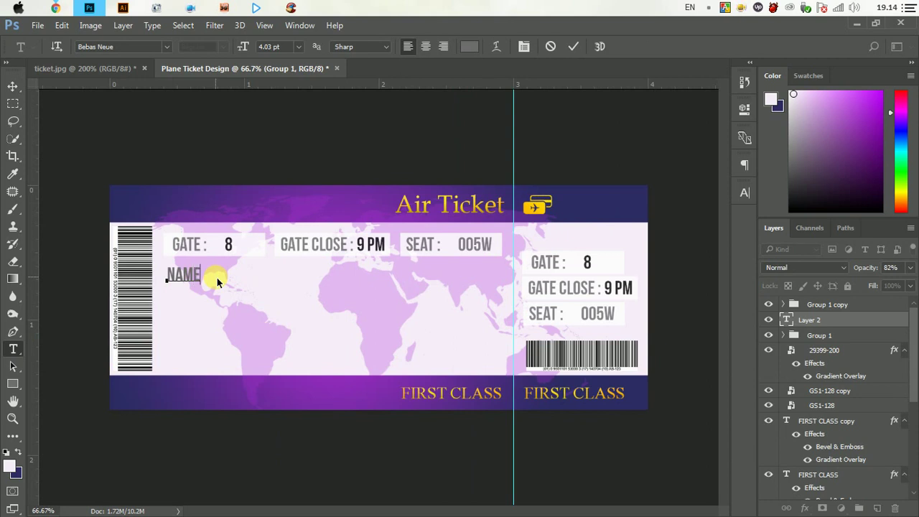
{"action": "key", "text": "ctrl+a"}
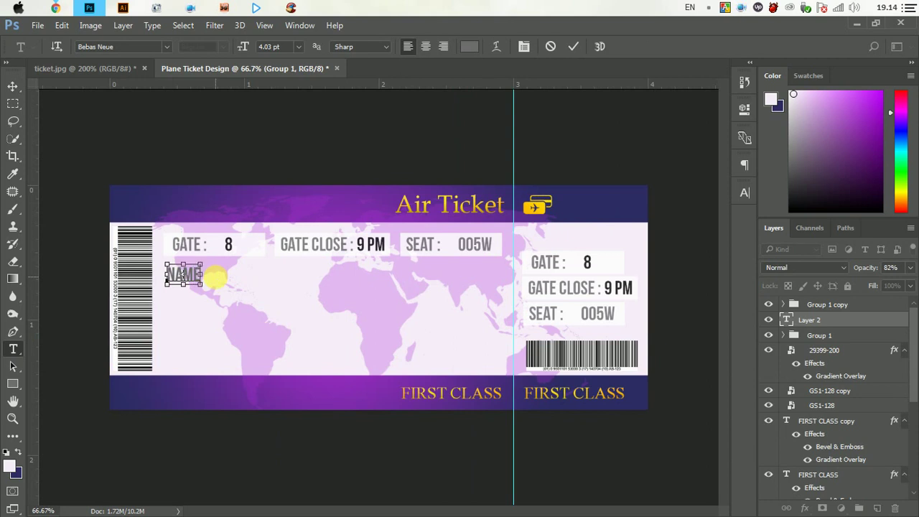
{"action": "left_click", "coordinate": [750, 189]}
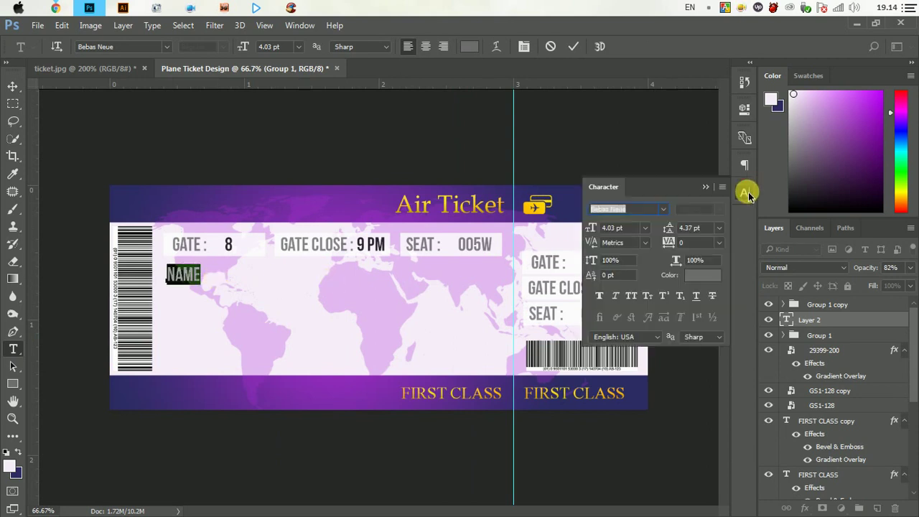
{"action": "left_click", "coordinate": [718, 227]}
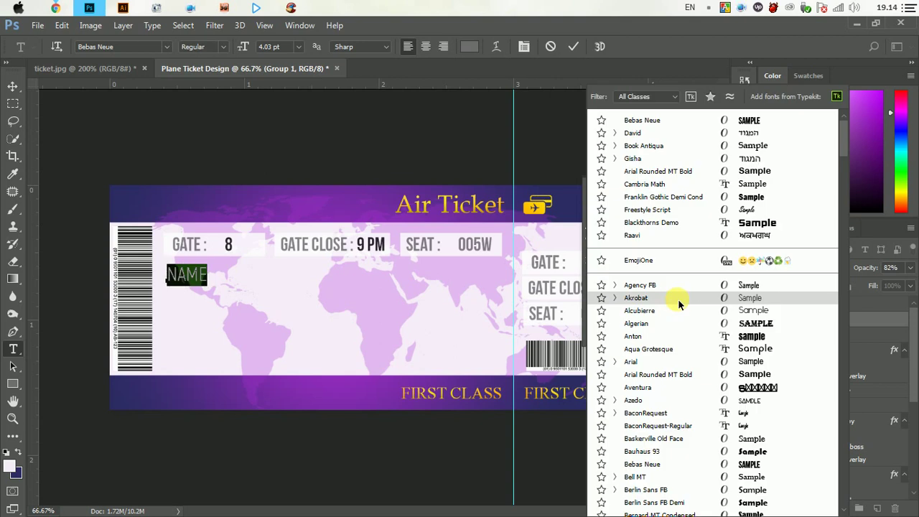
{"action": "left_click", "coordinate": [678, 302]}
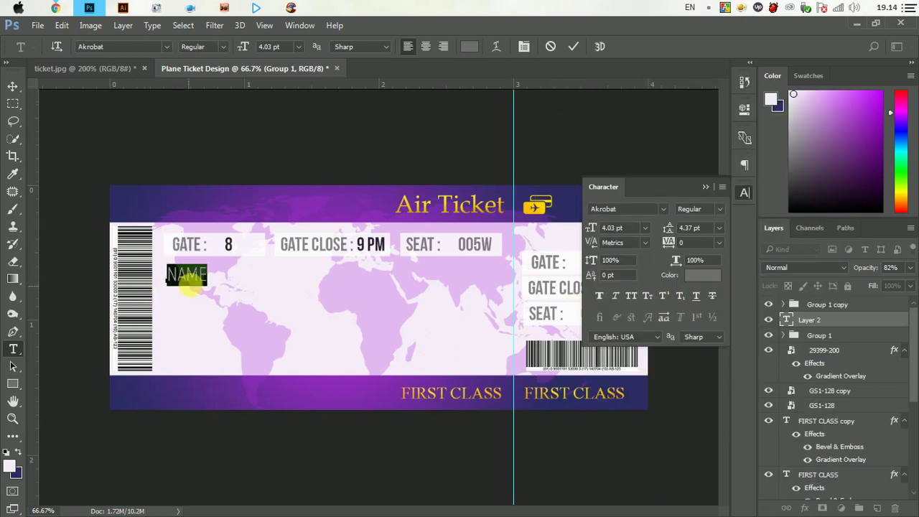
Step: Colour the NAME text dark grey
{"action": "left_click", "coordinate": [198, 280]}
{"action": "left_click_drag", "start_coordinate": [209, 280], "coordinate": [166, 276]}
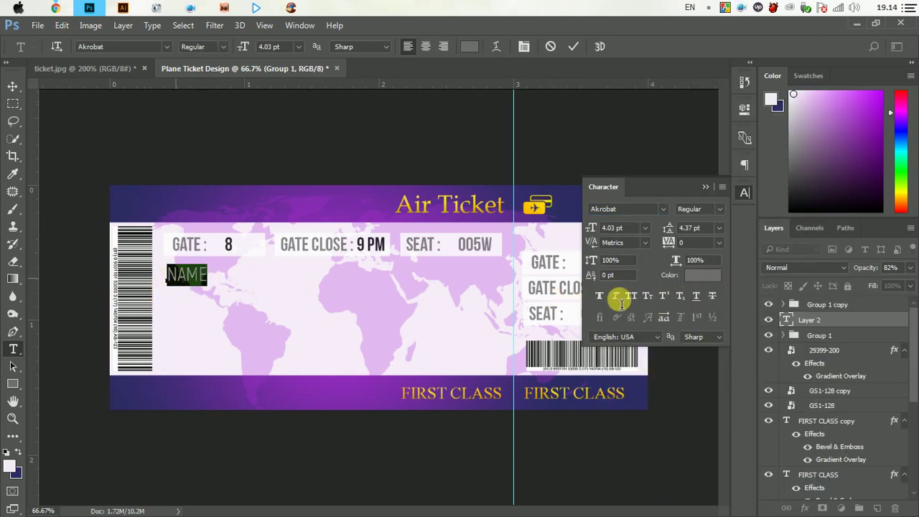
{"action": "left_click", "coordinate": [702, 275]}
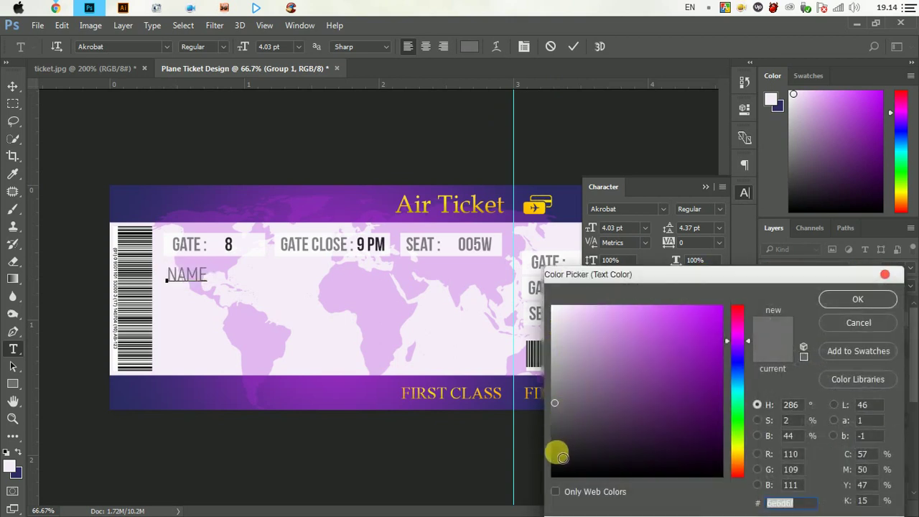
{"action": "left_click", "coordinate": [554, 451]}
{"action": "left_click", "coordinate": [857, 299]}
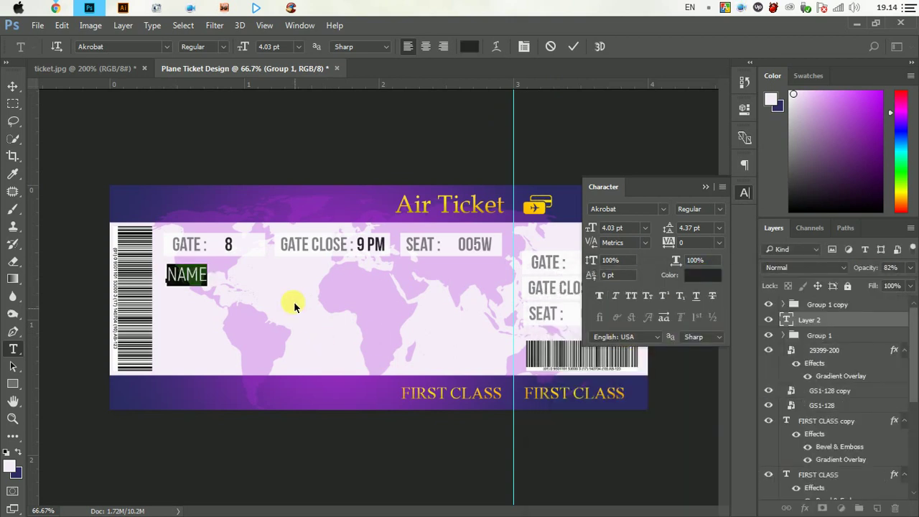
{"action": "left_click", "coordinate": [209, 278]}
{"action": "type", "text": ": REZA"}
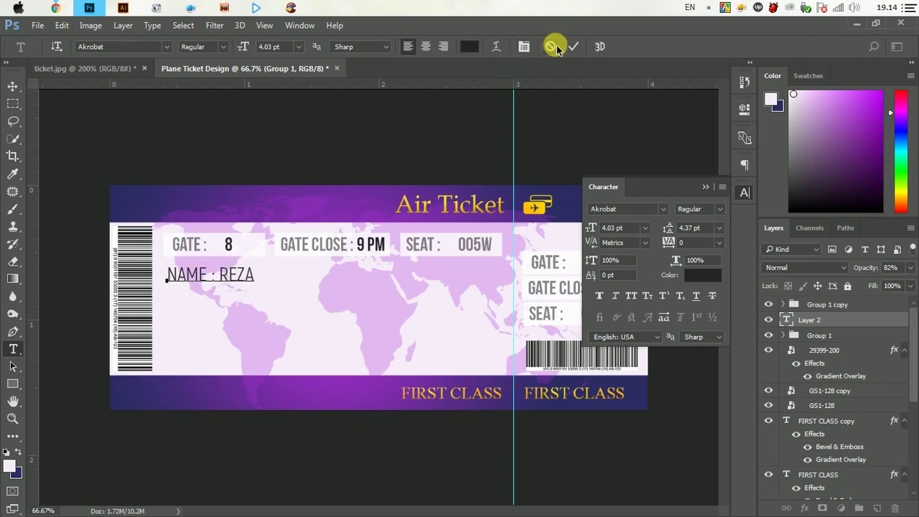
Step: Set the whole passenger name line to 3 pt font size
{"action": "left_click", "coordinate": [619, 229]}
{"action": "left_click_drag", "start_coordinate": [621, 234], "coordinate": [579, 228]}
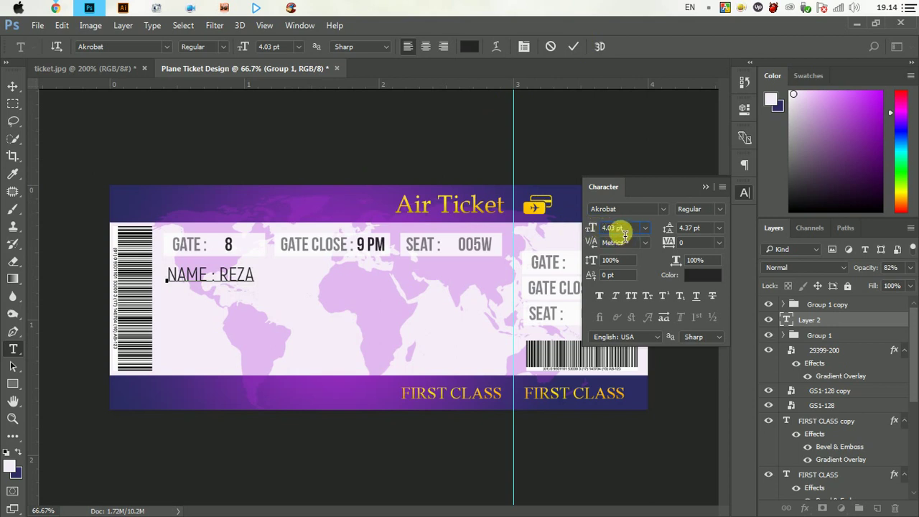
{"action": "key", "text": "BackSpace"}
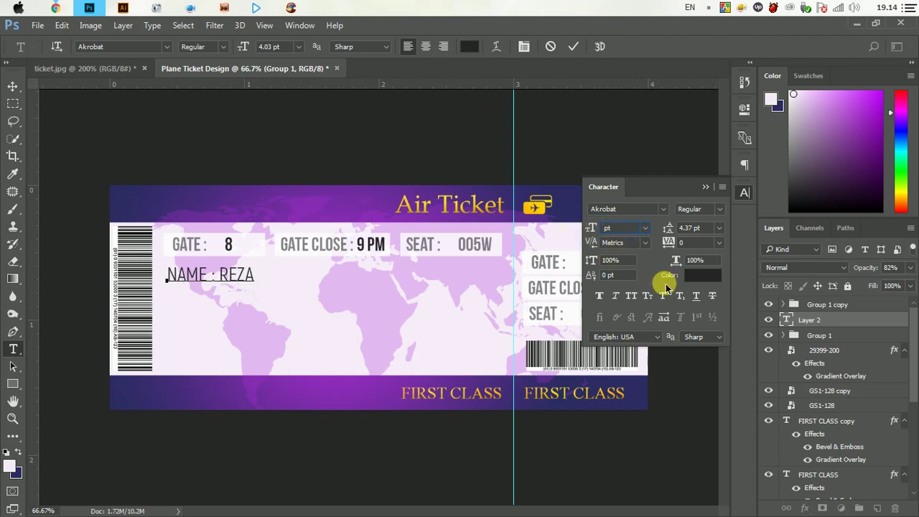
{"action": "type", "text": "3."}
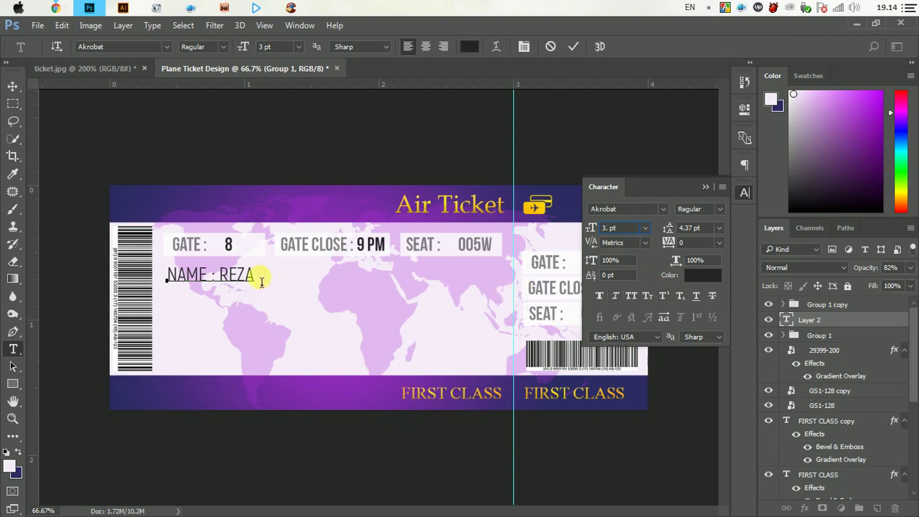
{"action": "left_click_drag", "start_coordinate": [260, 277], "coordinate": [106, 277]}
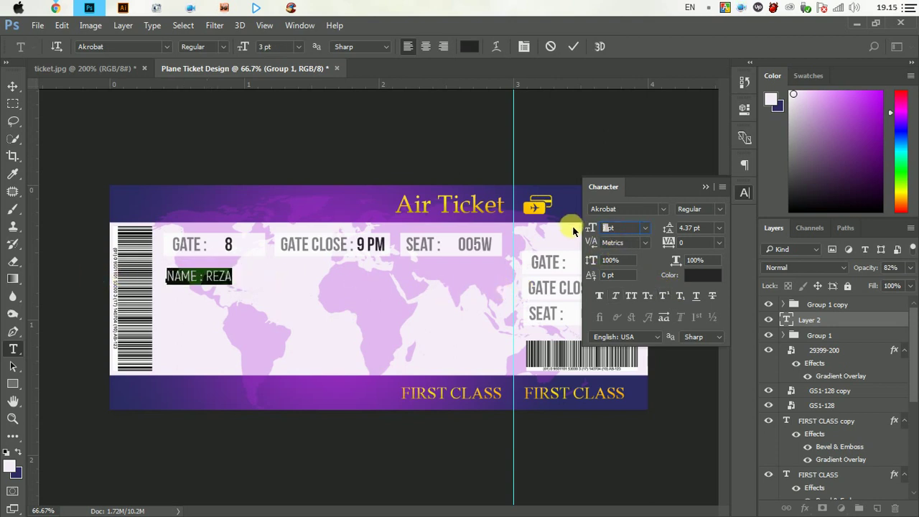
{"action": "type", "text": "3"}
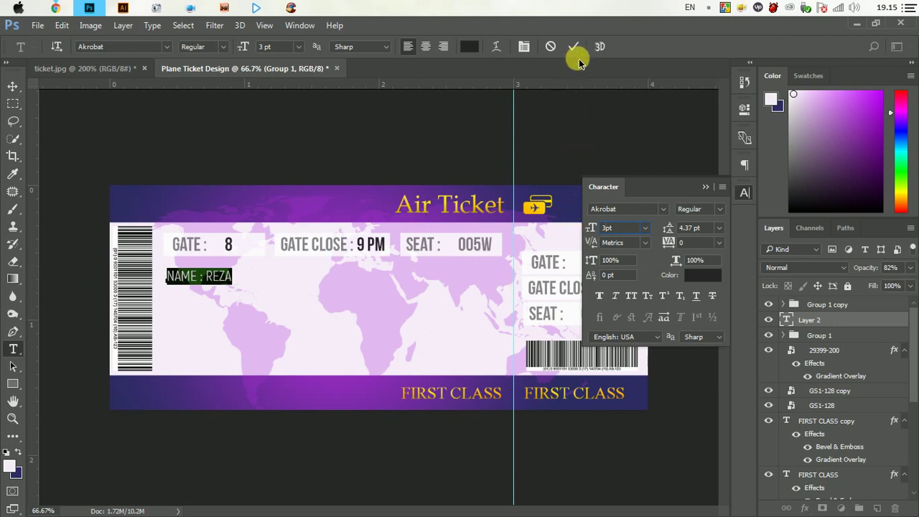
{"action": "left_click", "coordinate": [572, 46]}
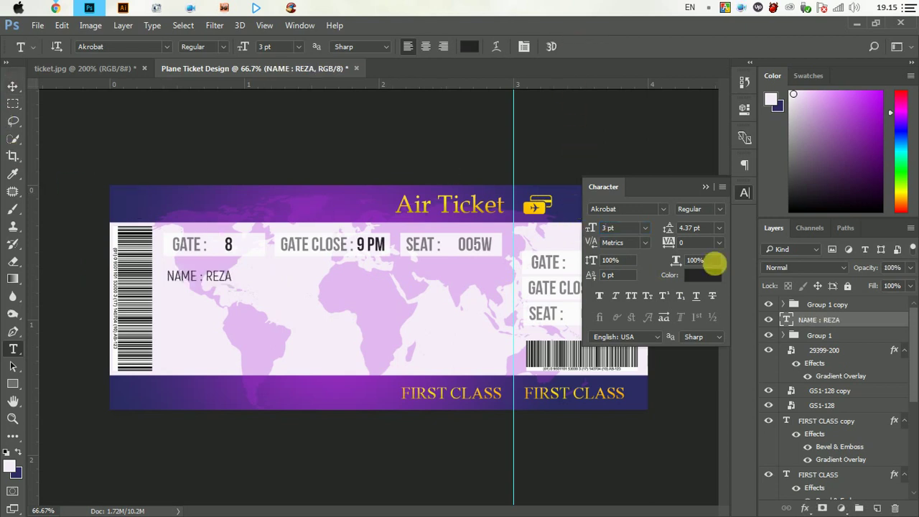
Step: Change the passenger name line's colour to near-black
{"action": "left_click", "coordinate": [700, 275]}
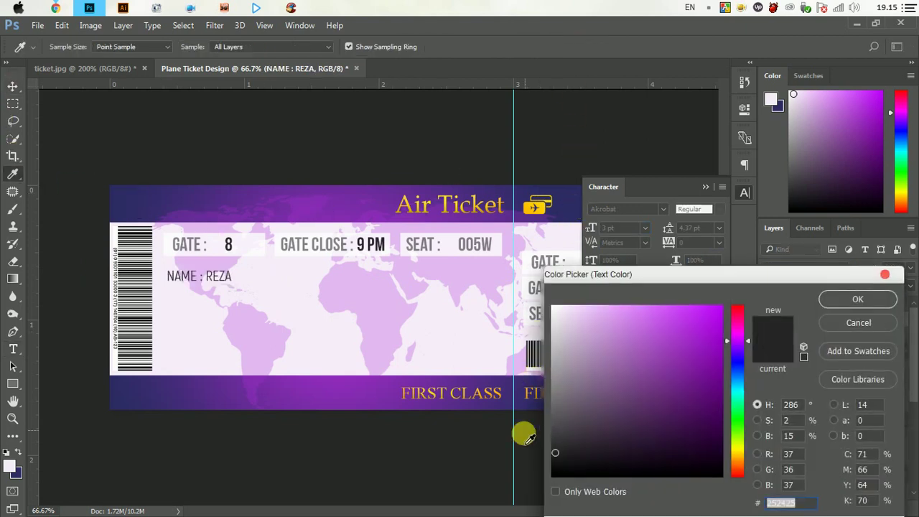
{"action": "left_click", "coordinate": [553, 474]}
{"action": "left_click", "coordinate": [856, 299]}
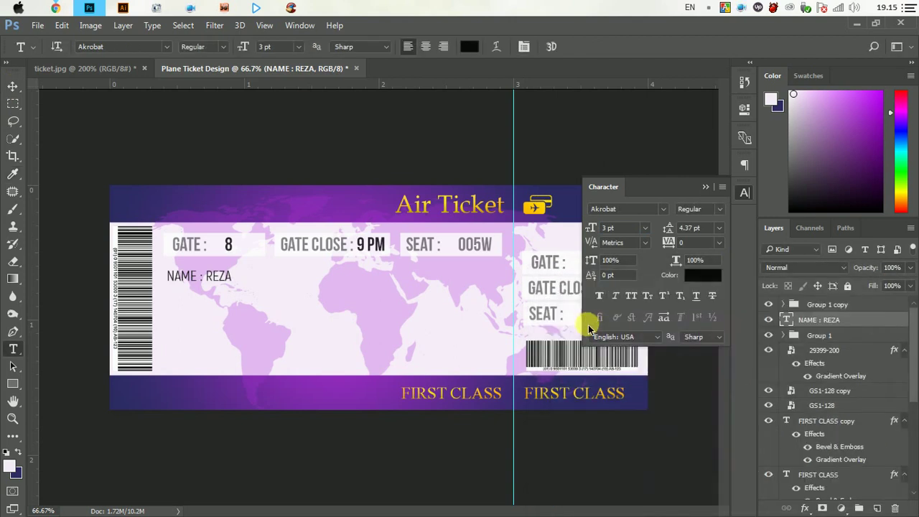
{"action": "left_click", "coordinate": [13, 87]}
Step: Nudge the name line up-left and relabel it SURR NAME
{"action": "left_click", "coordinate": [188, 275]}
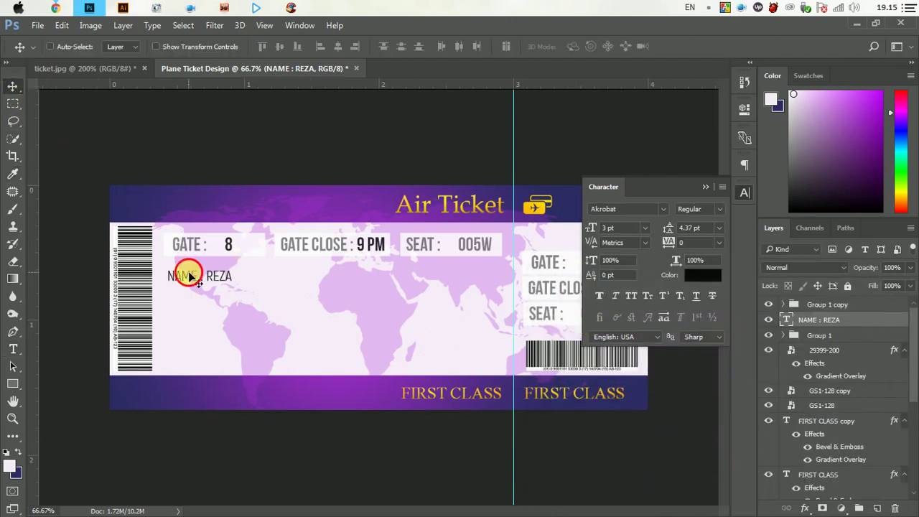
{"action": "left_click_drag", "start_coordinate": [189, 276], "coordinate": [181, 267]}
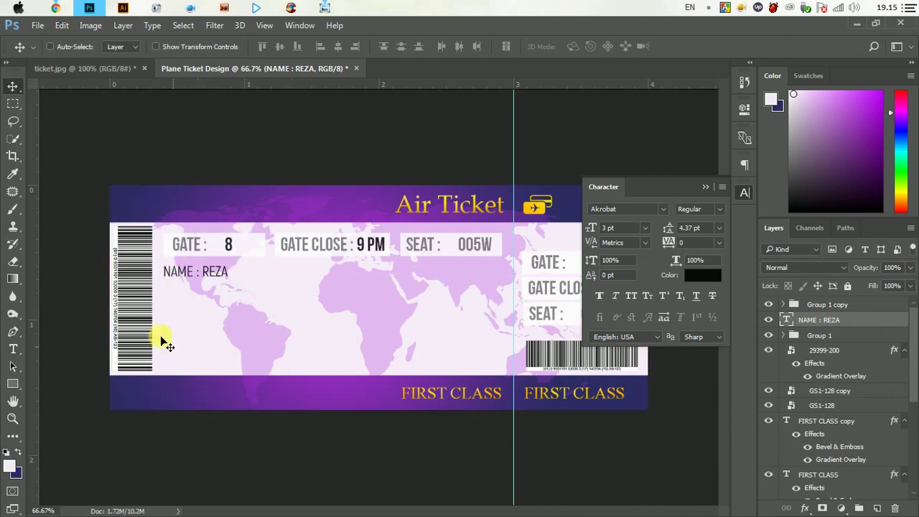
{"action": "left_click", "coordinate": [15, 350]}
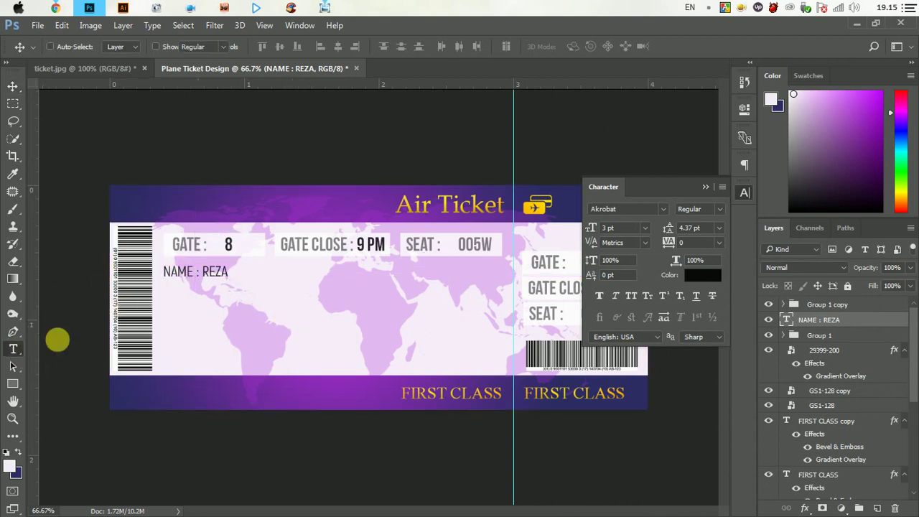
{"action": "left_click", "coordinate": [168, 279]}
{"action": "type", "text": "SU"}
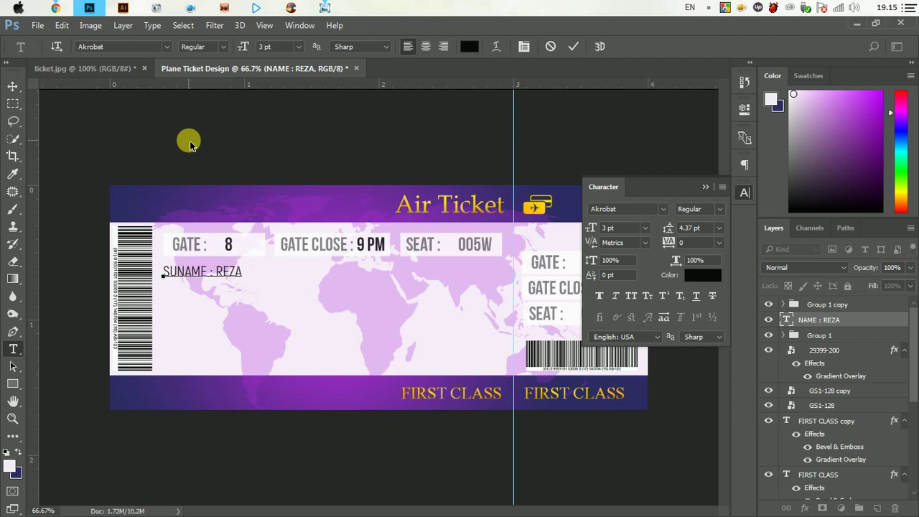
{"action": "type", "text": "RRE"}
{"action": "key", "text": "BackSpace"}
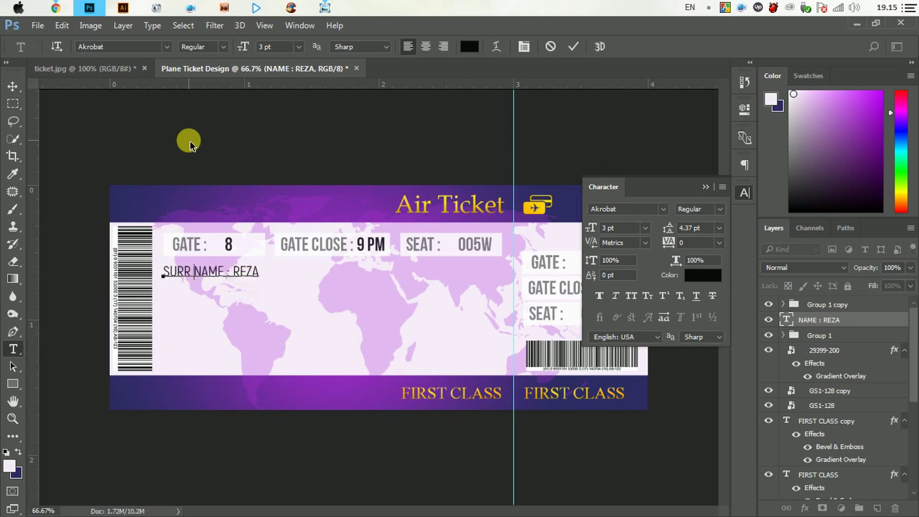
{"action": "left_click", "coordinate": [573, 47]}
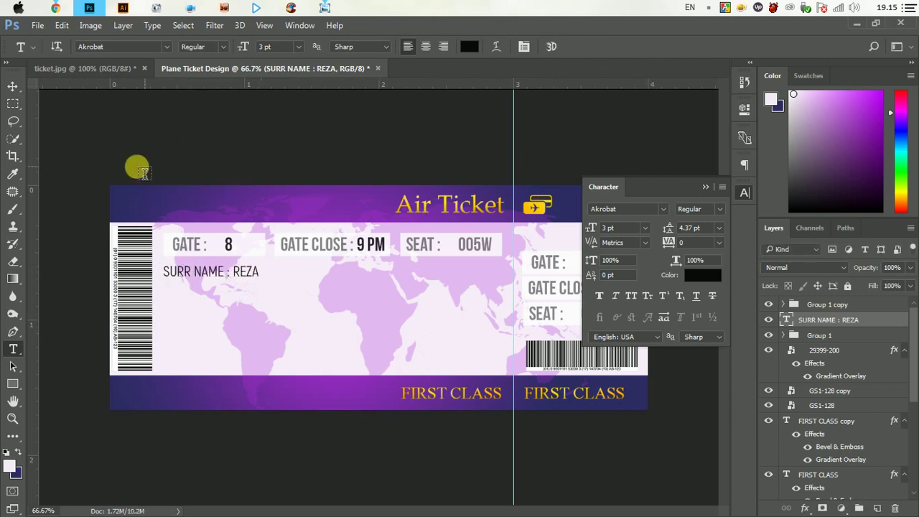
{"action": "left_click", "coordinate": [13, 86]}
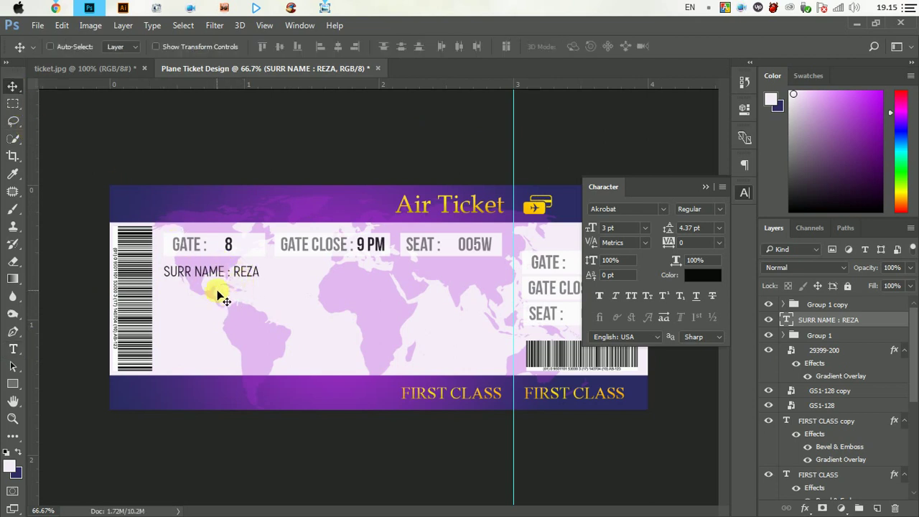
Step: Duplicate the name line just below it and retype the copy as FROM : DHAKA
{"action": "left_click", "coordinate": [12, 349]}
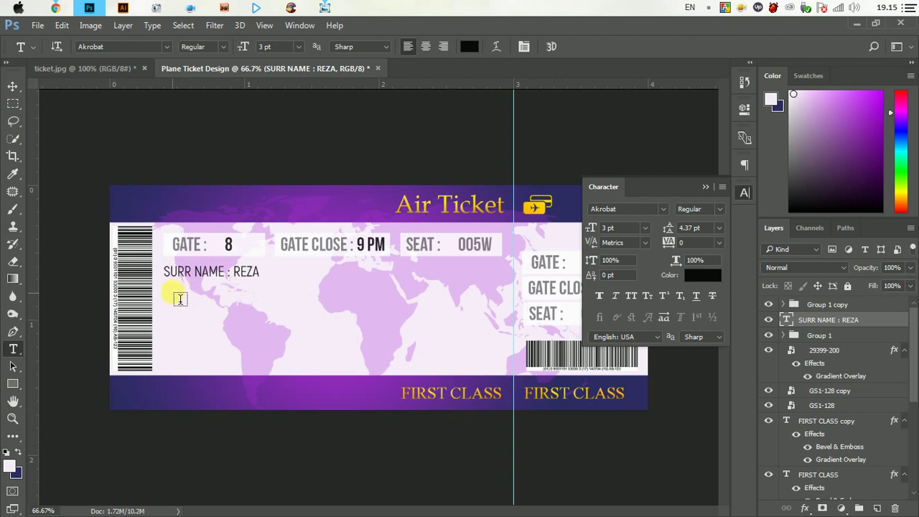
{"action": "left_click", "coordinate": [12, 87]}
{"action": "left_click_drag", "start_coordinate": [184, 271], "coordinate": [190, 294]}
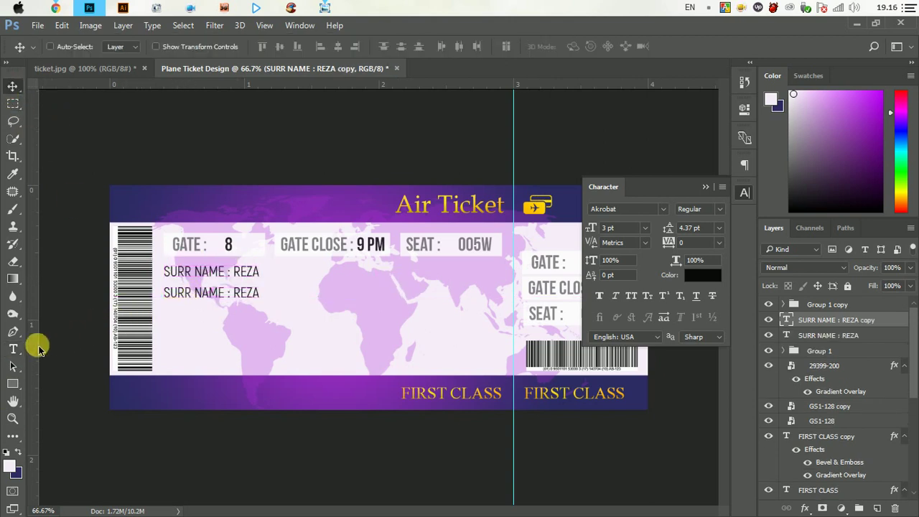
{"action": "left_click", "coordinate": [12, 349]}
{"action": "left_click", "coordinate": [205, 295]}
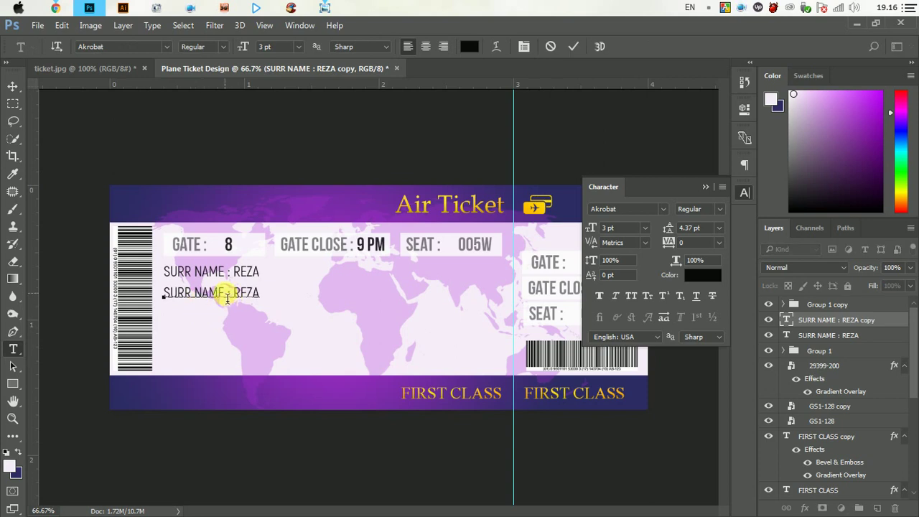
{"action": "left_click_drag", "start_coordinate": [225, 296], "coordinate": [131, 293]}
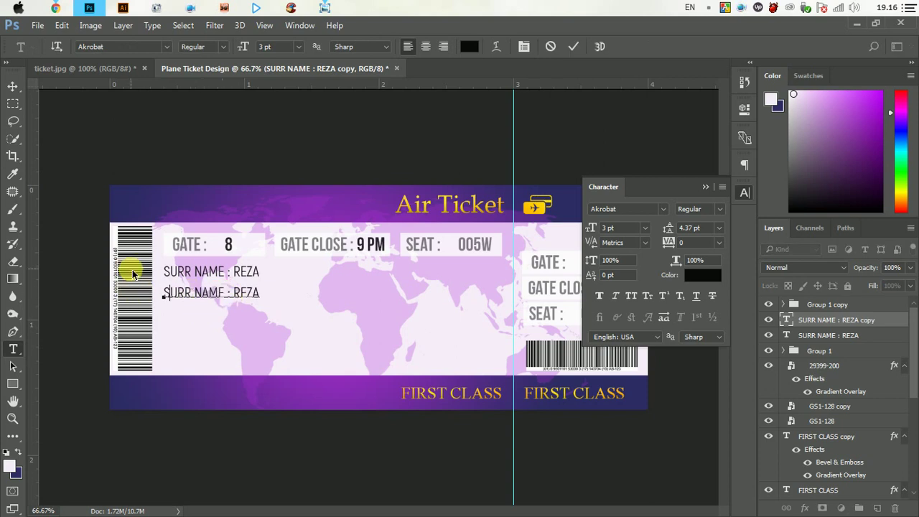
{"action": "type", "text": "FROM : "}
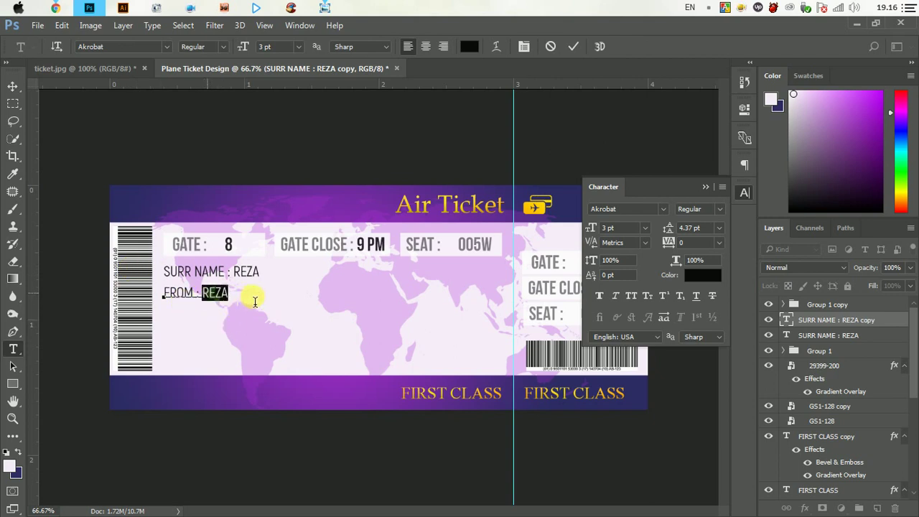
{"action": "type", "text": "DHAKA"}
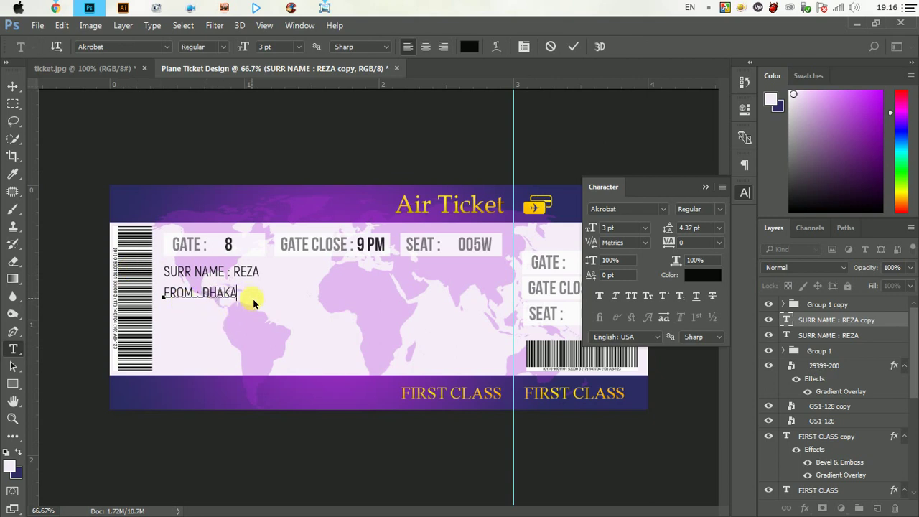
{"action": "left_click", "coordinate": [573, 46]}
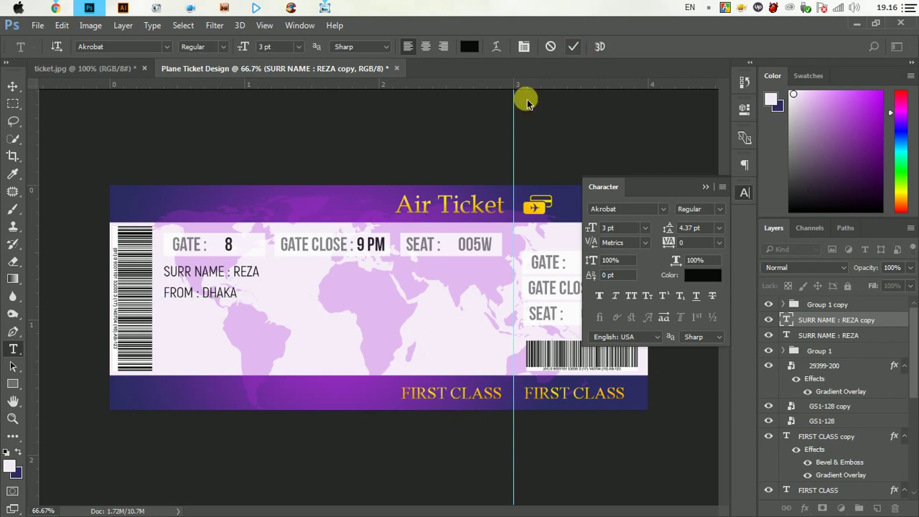
{"action": "left_click", "coordinate": [12, 86]}
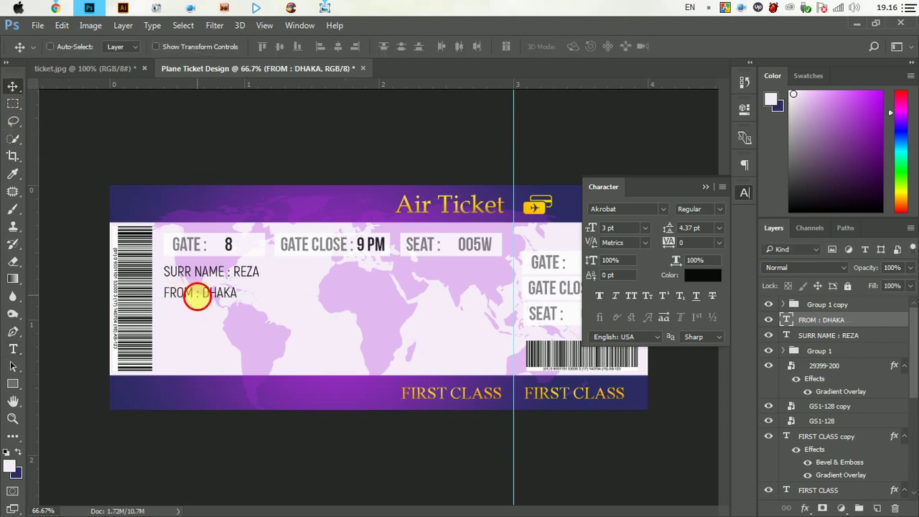
Step: Duplicate FROM : DHAKA below it and rewrite the copy as TO : NEWYORK
{"action": "mouse_move", "coordinate": [197, 297]}
{"action": "left_mouse_down"}
{"action": "mouse_move", "coordinate": [196, 320]}
{"action": "mouse_move", "coordinate": [194, 311]}
{"action": "left_mouse_up"}
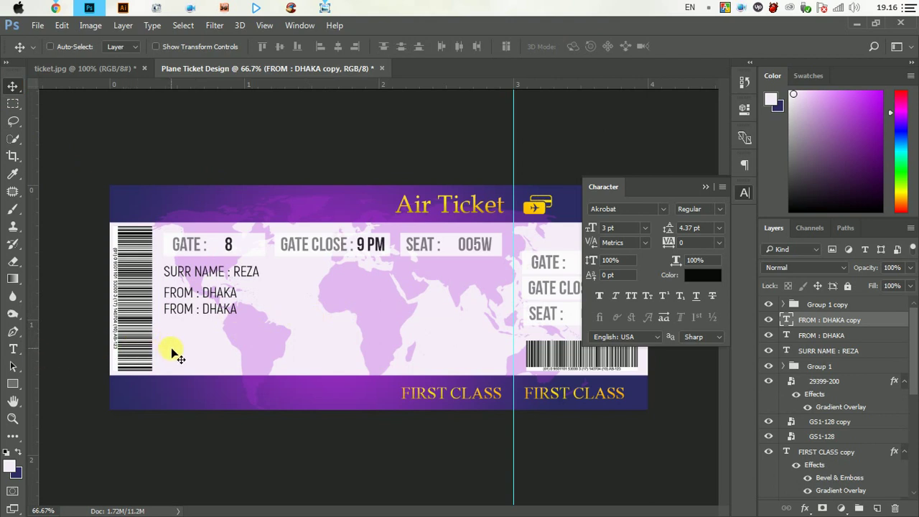
{"action": "left_click", "coordinate": [13, 349]}
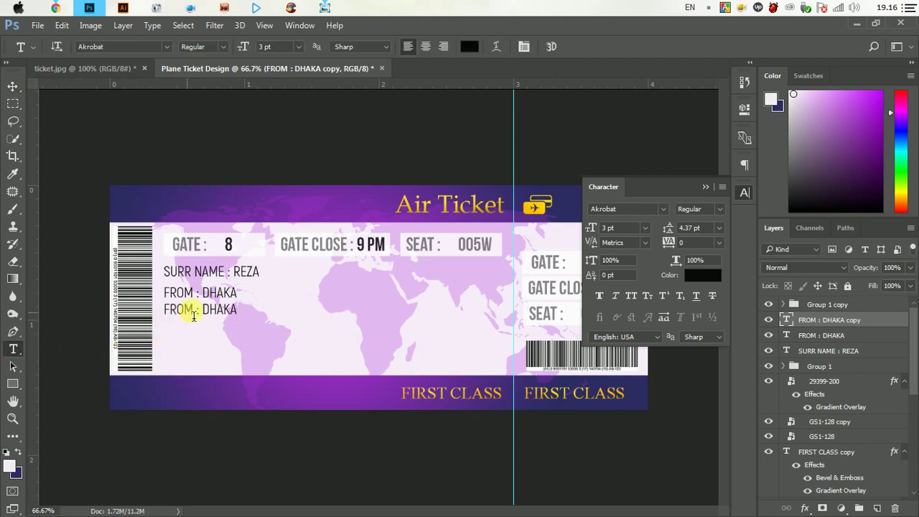
{"action": "left_click", "coordinate": [194, 313]}
{"action": "left_click_drag", "start_coordinate": [194, 313], "coordinate": [129, 309]}
{"action": "type", "text": "T"}
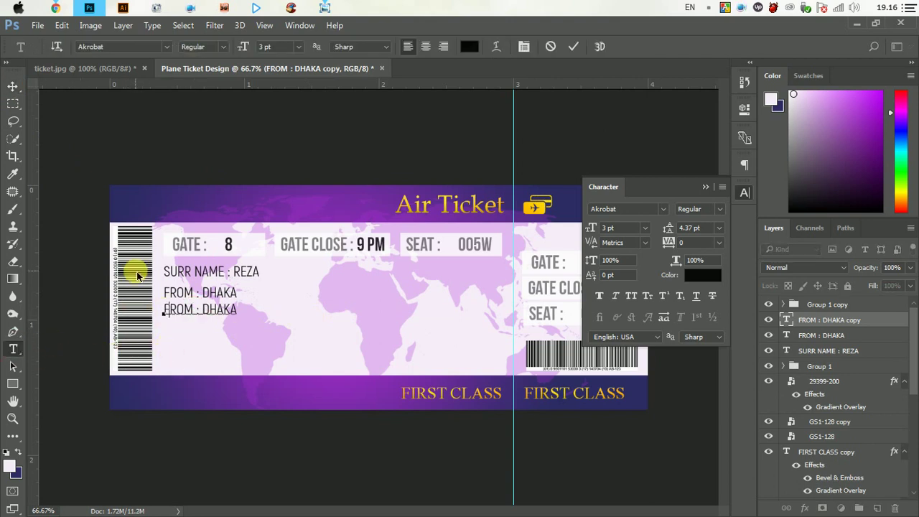
{"action": "type", "text": "O"}
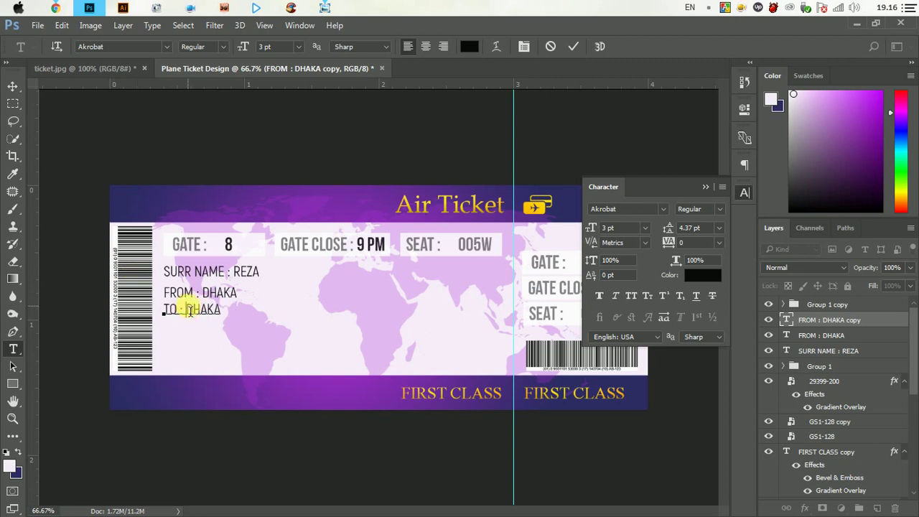
{"action": "left_click_drag", "start_coordinate": [188, 310], "coordinate": [238, 313]}
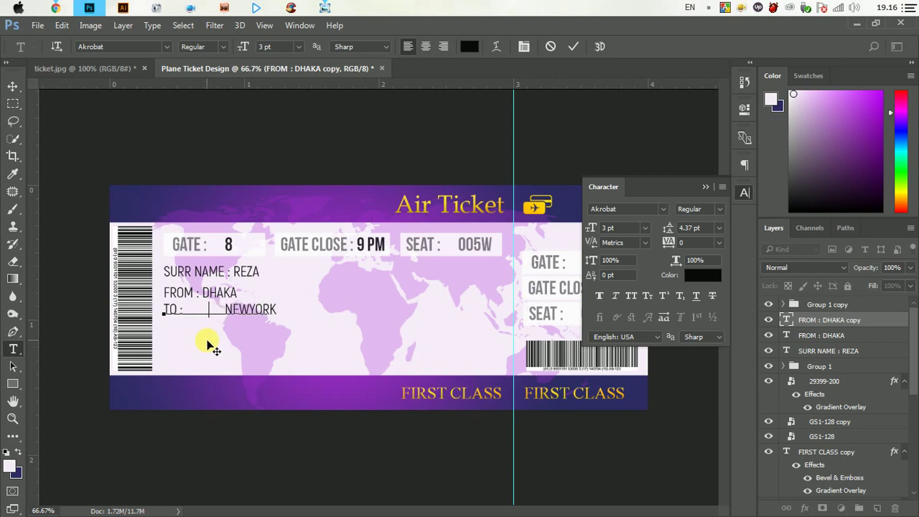
{"action": "key", "text": "Delete"}
{"action": "key", "text": "Delete"}
{"action": "key", "text": "Delete"}
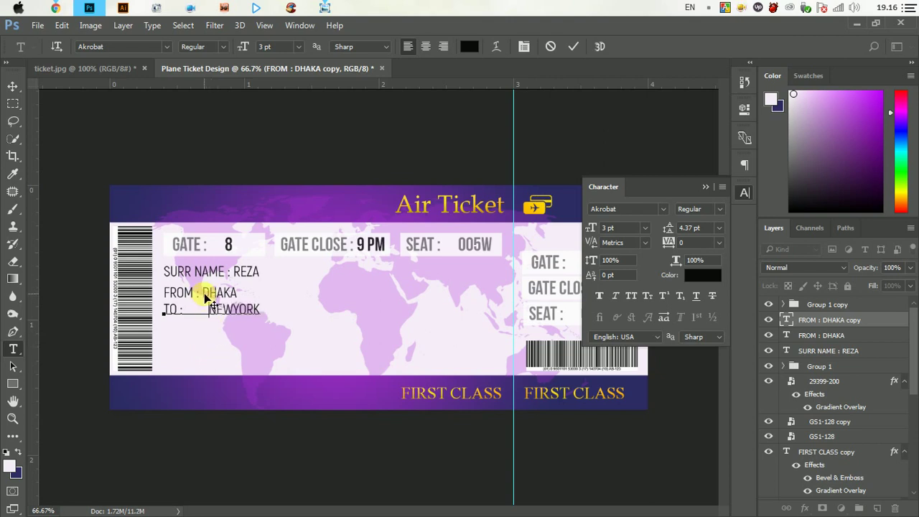
Step: Commit the TO : NEWYORK text and lower both FROM and TO lines together
{"action": "left_click", "coordinate": [573, 46]}
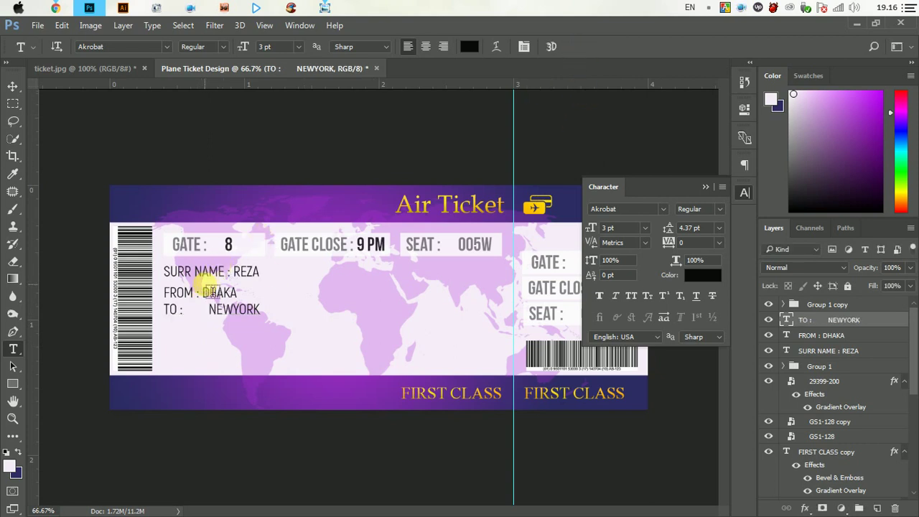
{"action": "left_click", "coordinate": [206, 294]}
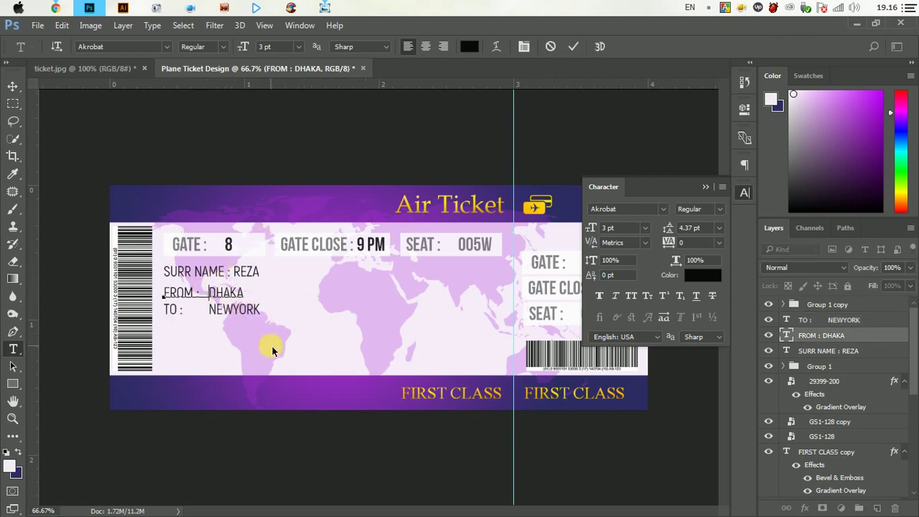
{"action": "left_click", "coordinate": [572, 46]}
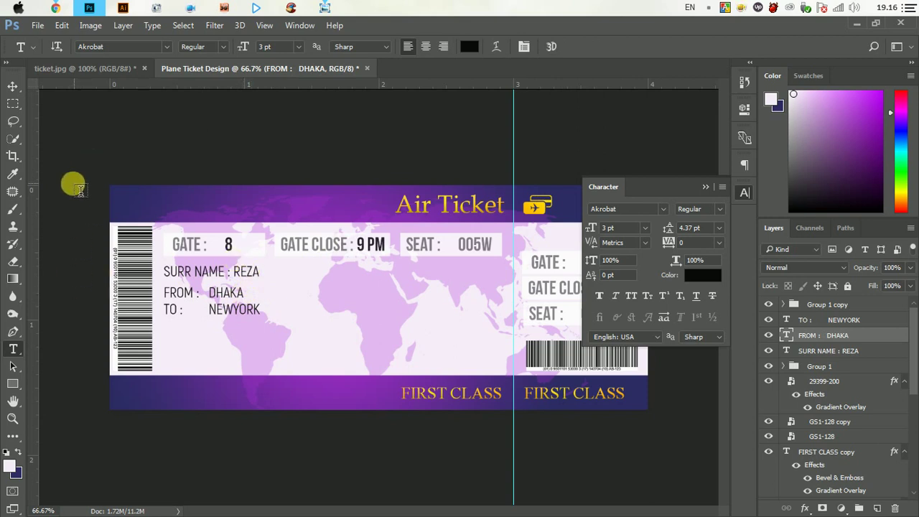
{"action": "left_click", "coordinate": [12, 86]}
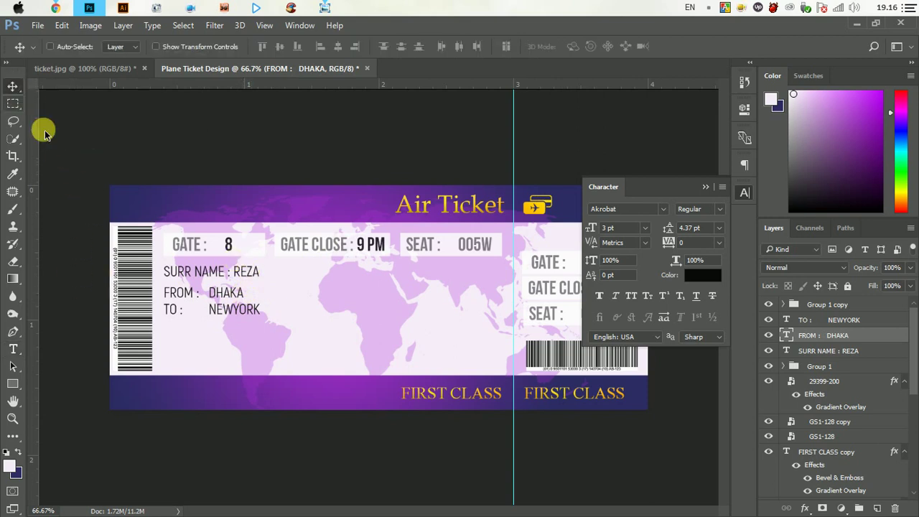
{"action": "left_click", "coordinate": [843, 320], "text": "ctrl"}
{"action": "left_click_drag", "start_coordinate": [263, 325], "coordinate": [265, 335]}
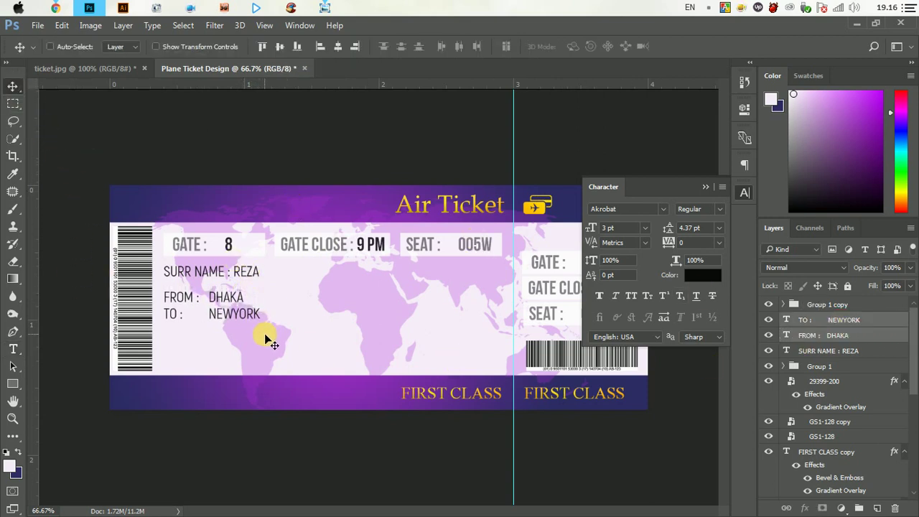
{"action": "key", "text": "Down"}
{"action": "key", "text": "Down"}
{"action": "key", "text": "Down"}
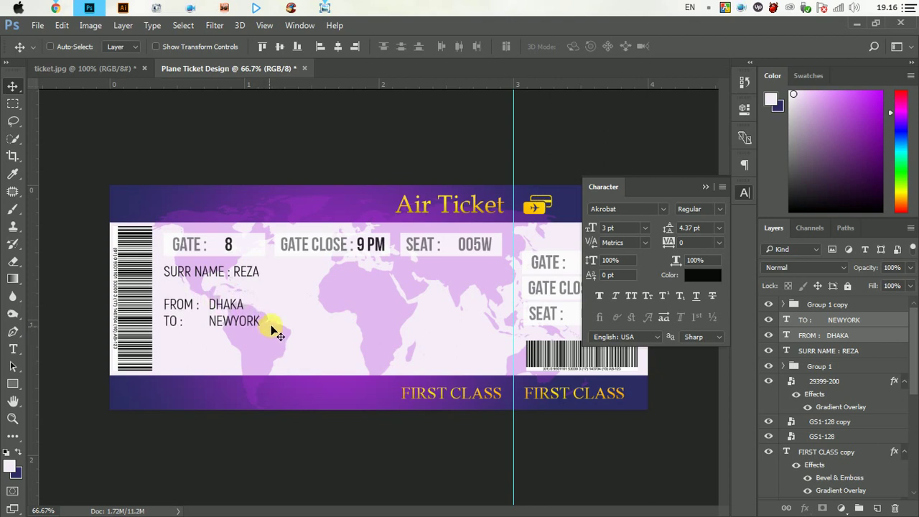
{"action": "key", "text": "ctrl"}
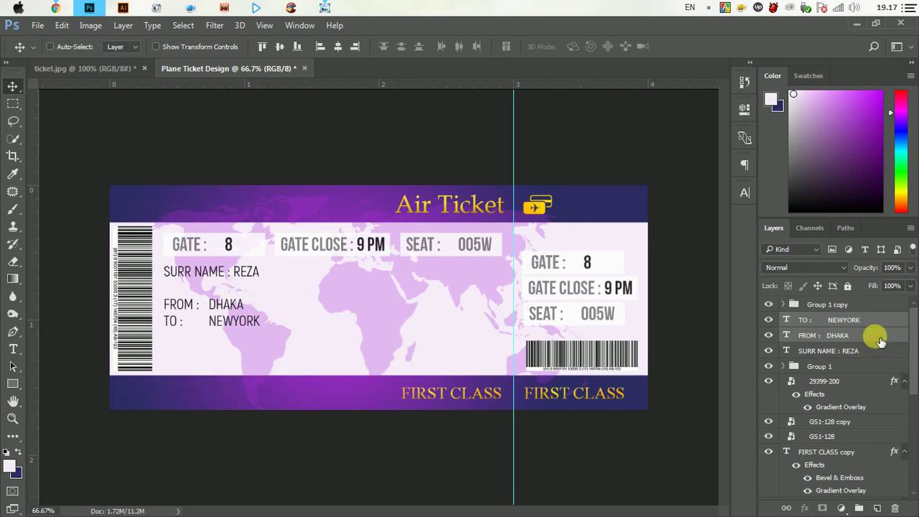
{"action": "left_click", "coordinate": [847, 320]}
{"action": "left_click_drag", "start_coordinate": [224, 325], "coordinate": [221, 361]}
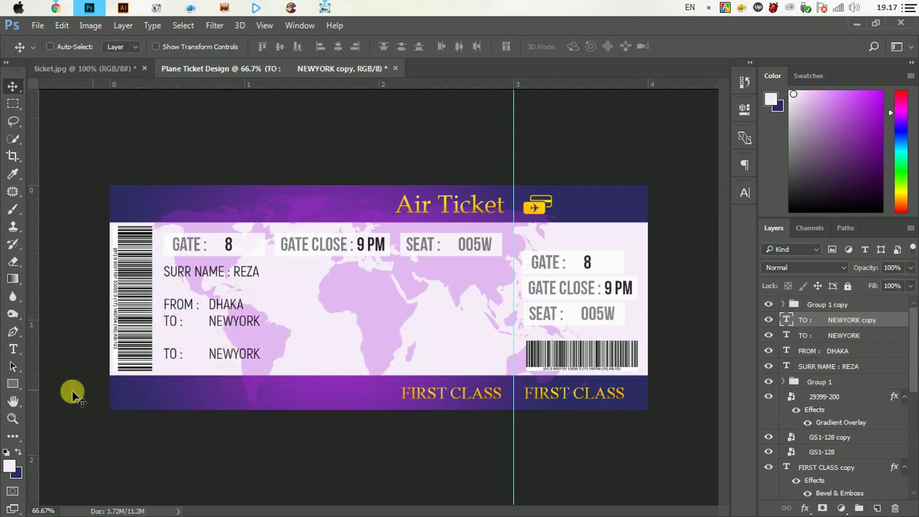
{"action": "left_click", "coordinate": [13, 348]}
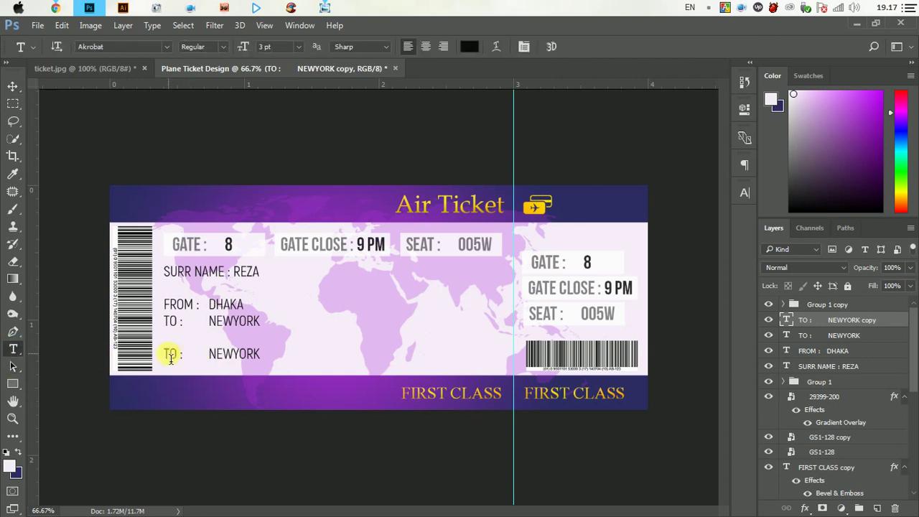
{"action": "double_click", "coordinate": [169, 354]}
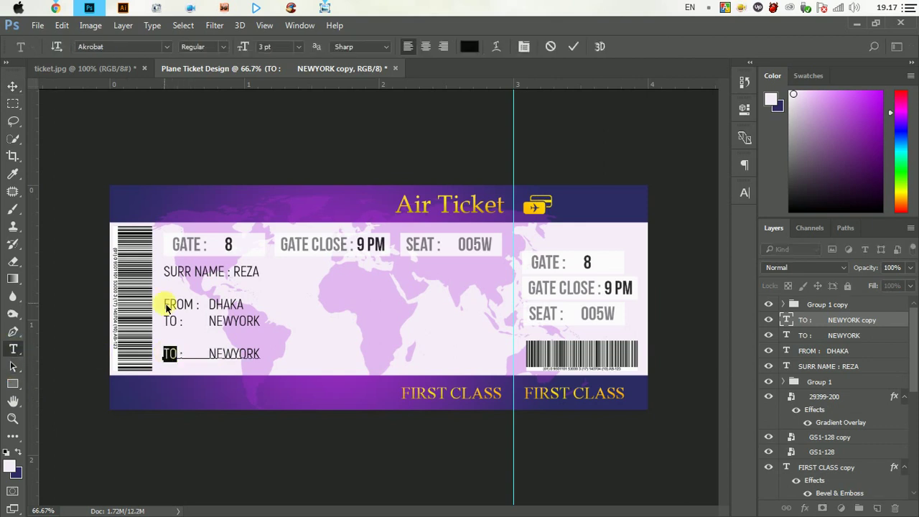
{"action": "type", "text": "FLIGHT"}
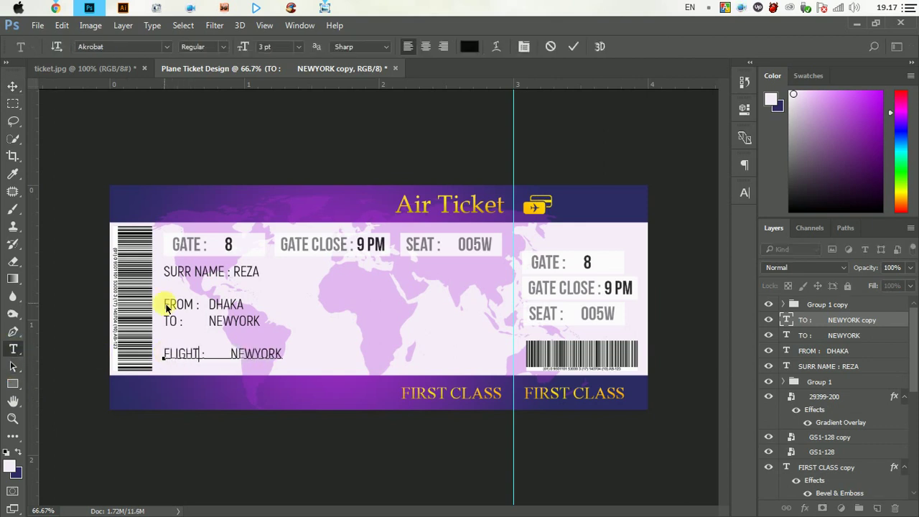
{"action": "left_click_drag", "start_coordinate": [231, 355], "coordinate": [313, 357]}
{"action": "type", "text": "12458778995"}
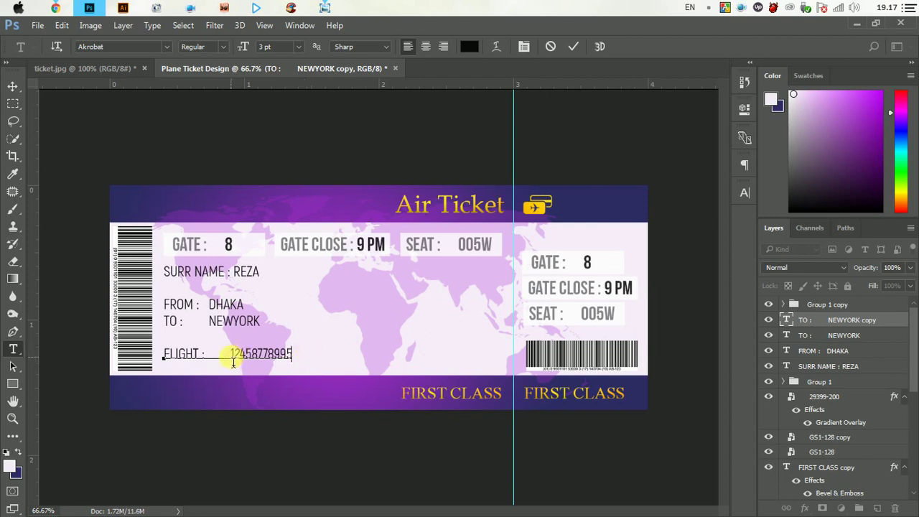
{"action": "left_click", "coordinate": [573, 46]}
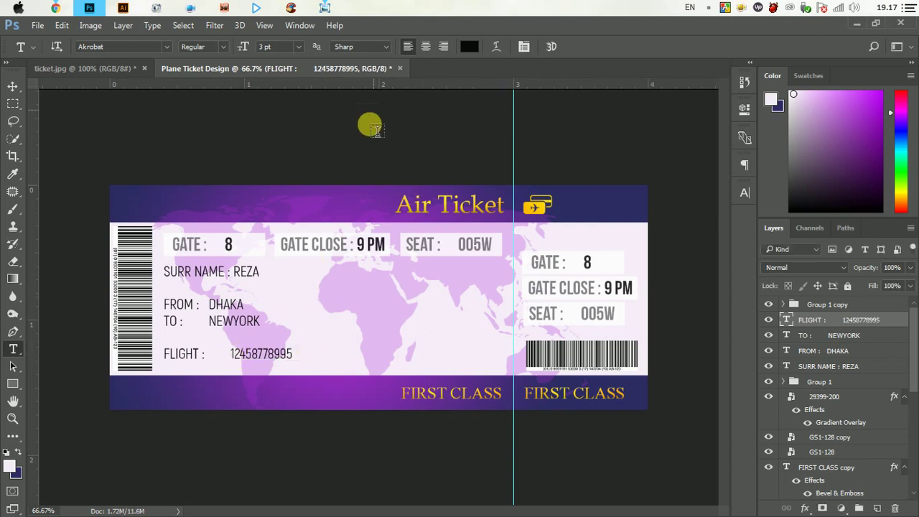
Step: Remove the extra spacing before the flight number in the FLIGHT line
{"action": "left_click", "coordinate": [238, 355]}
{"action": "key", "text": "BackSpace"}
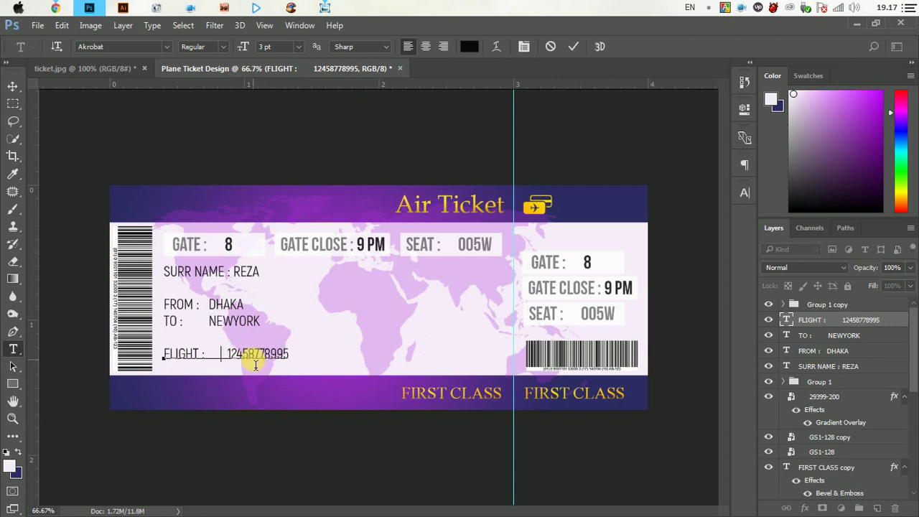
{"action": "key", "text": "BackSpace"}
{"action": "key", "text": "BackSpace"}
{"action": "key", "text": "BackSpace"}
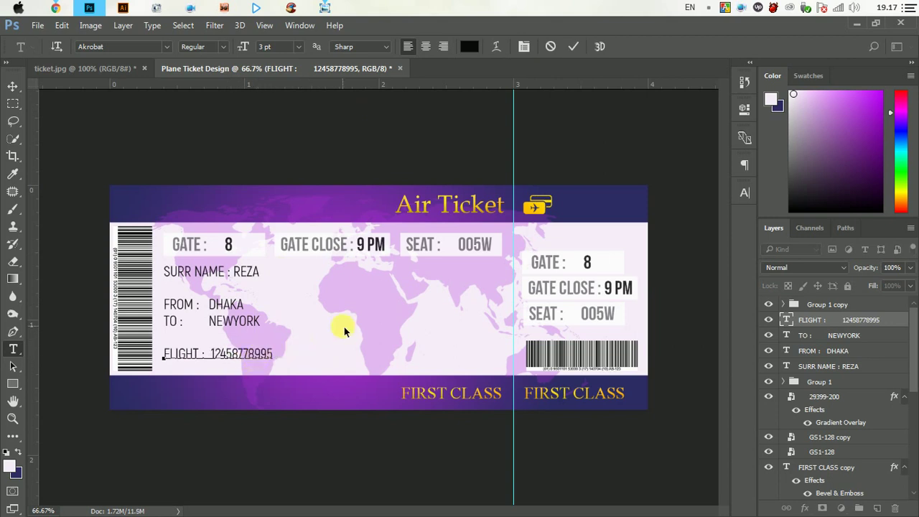
{"action": "key", "text": "BackSpace"}
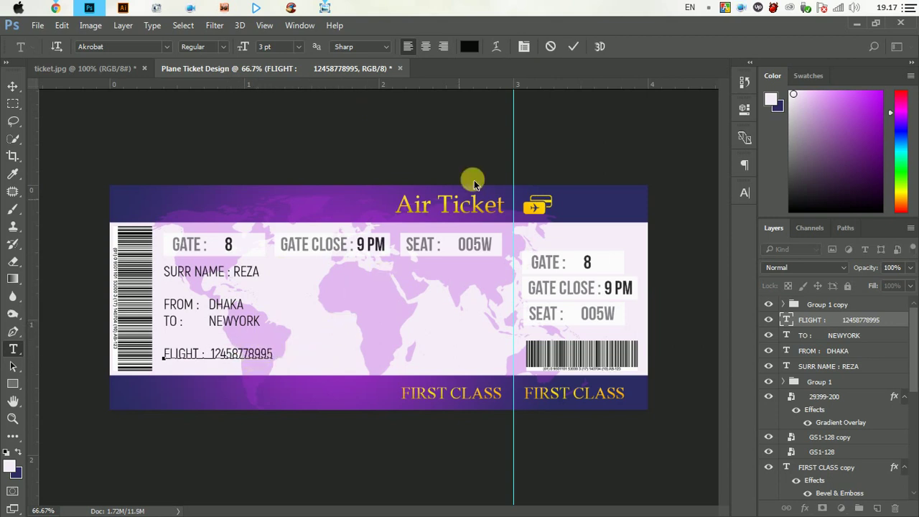
{"action": "left_click", "coordinate": [573, 46]}
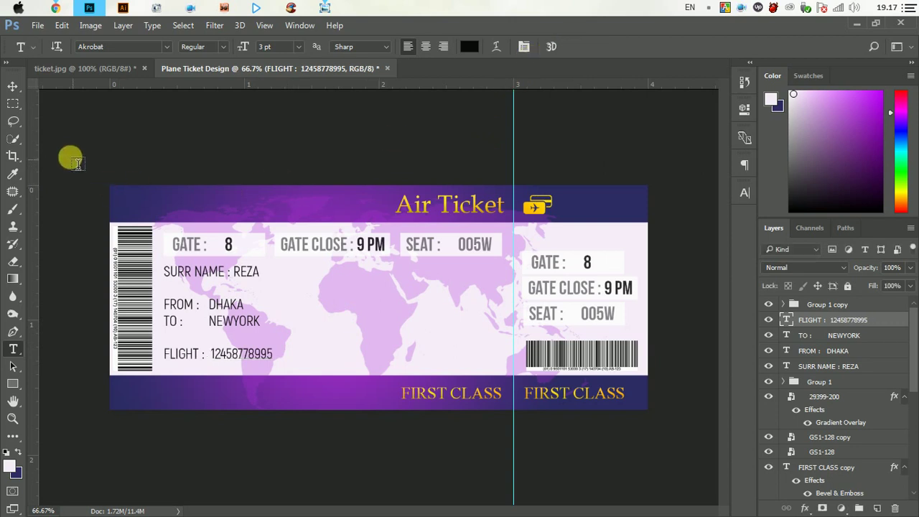
{"action": "left_click", "coordinate": [13, 86]}
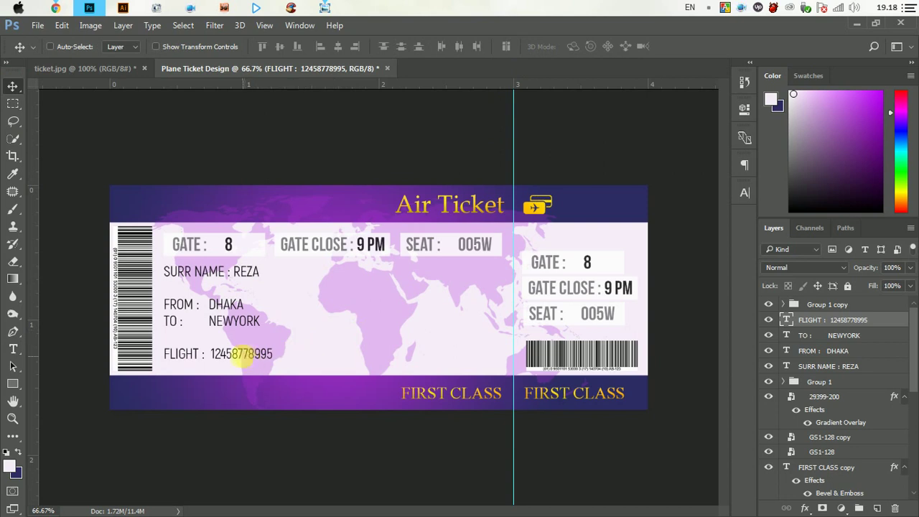
Step: Duplicate the FLIGHT line to its right and change the copy to read CLASS : FIRST
{"action": "left_click_drag", "start_coordinate": [237, 358], "coordinate": [356, 366]}
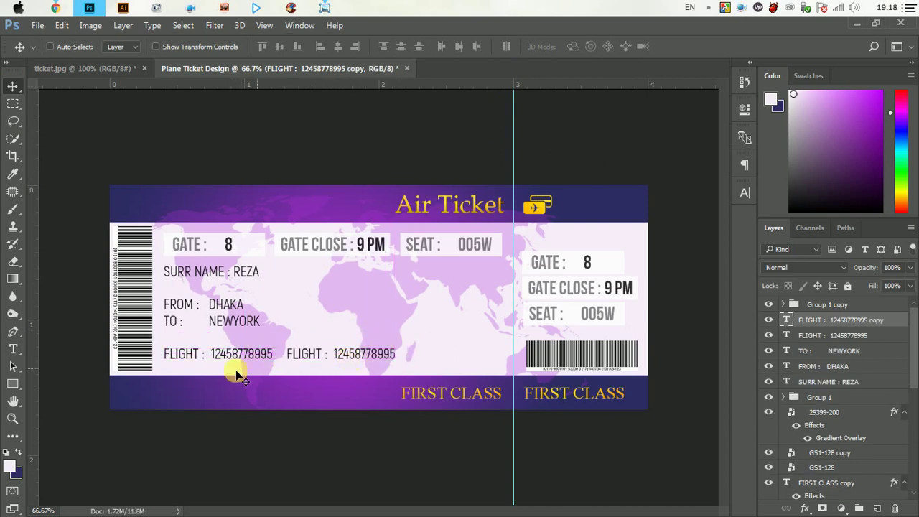
{"action": "left_click", "coordinate": [13, 349]}
{"action": "left_click", "coordinate": [316, 354]}
{"action": "left_click_drag", "start_coordinate": [290, 358], "coordinate": [324, 365]}
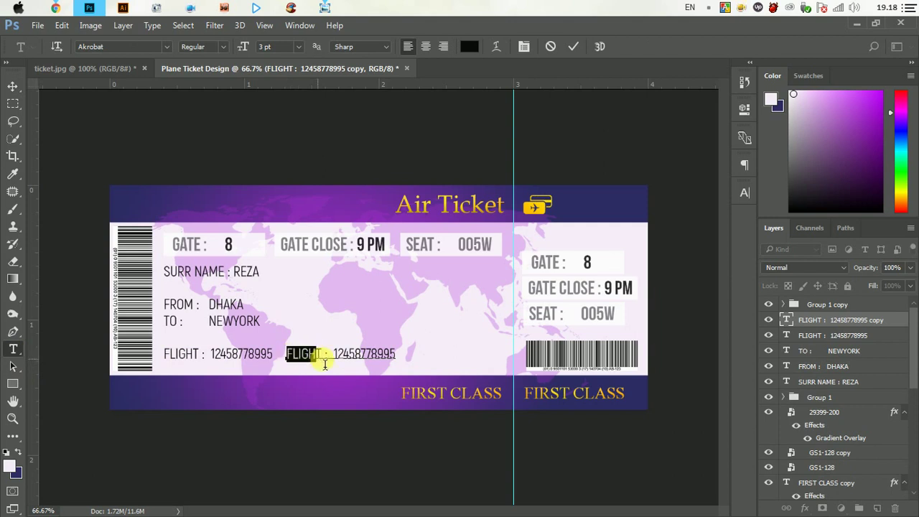
{"action": "type", "text": "C"}
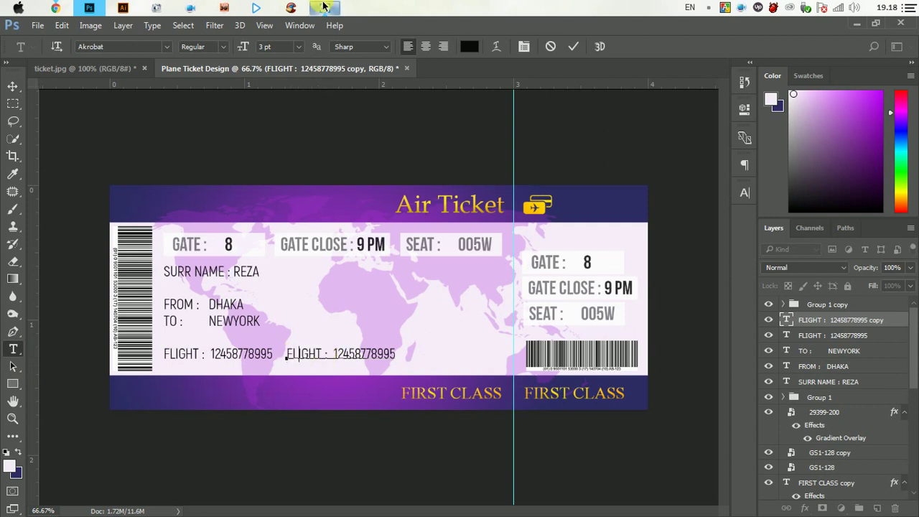
{"action": "type", "text": "LASS"}
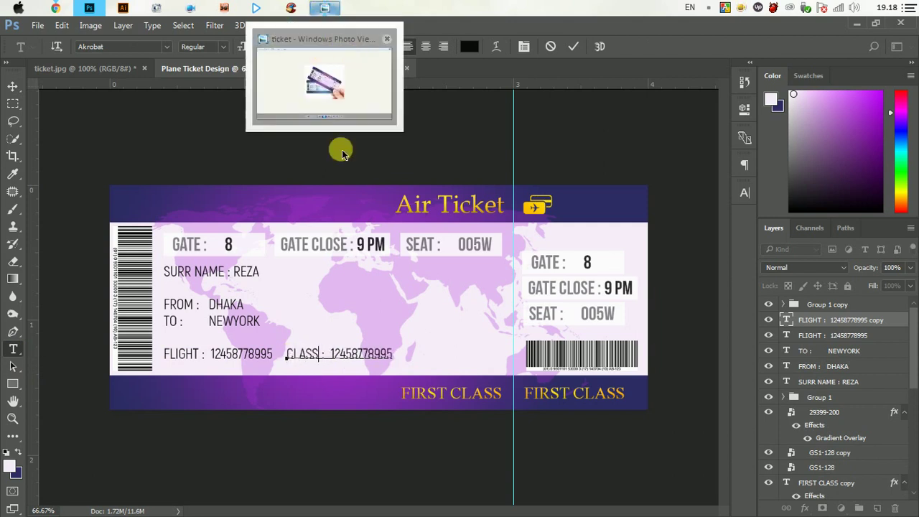
{"action": "left_click", "coordinate": [336, 356]}
{"action": "left_click_drag", "start_coordinate": [334, 361], "coordinate": [408, 361]}
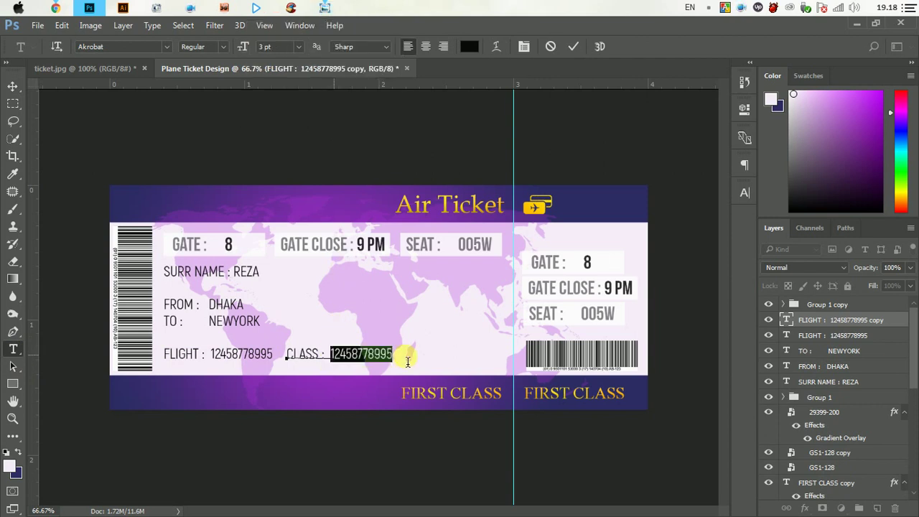
{"action": "type", "text": "FIRST"}
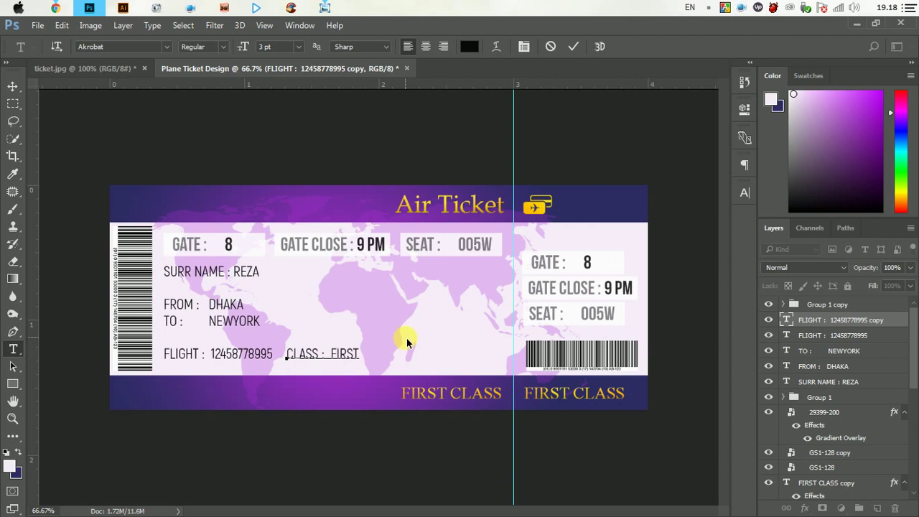
{"action": "left_click", "coordinate": [573, 46]}
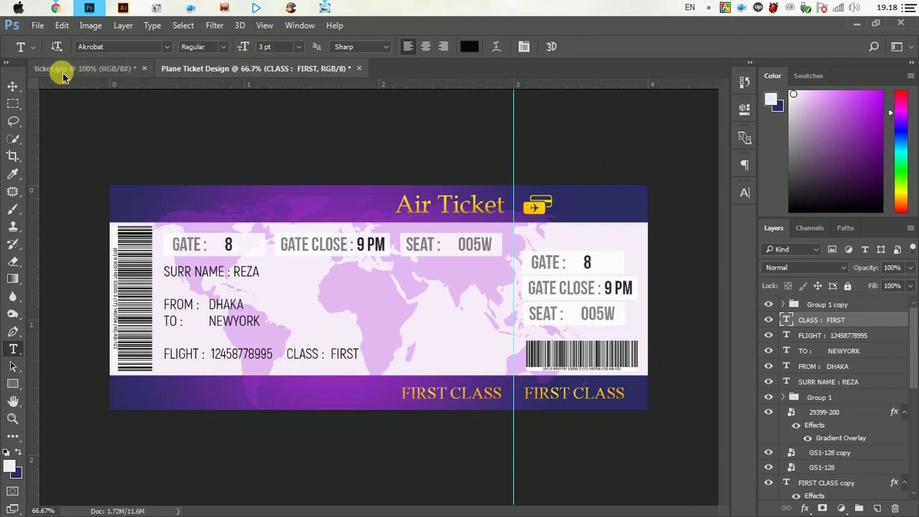
{"action": "left_click", "coordinate": [13, 86]}
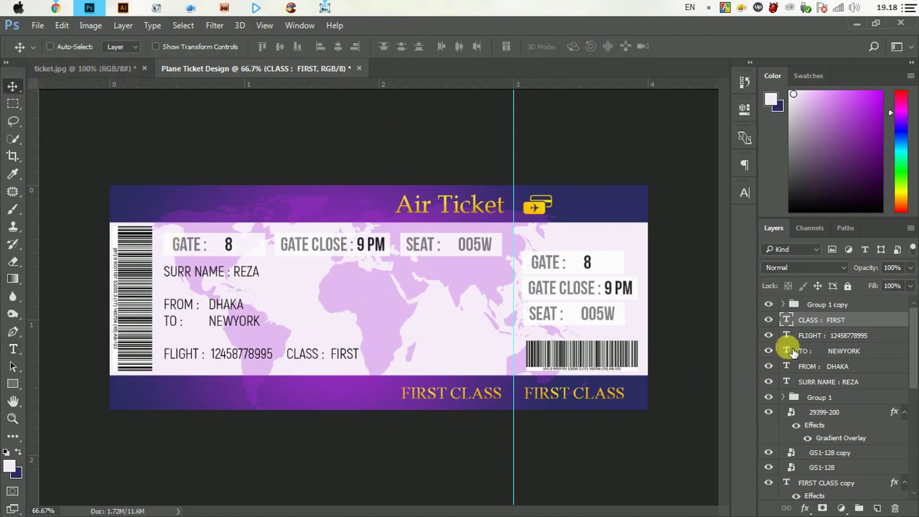
Step: Free-transform the stub's GATE, GATE CLOSE and SEAT group to about 87% and move it slightly lower
{"action": "left_click", "coordinate": [795, 305]}
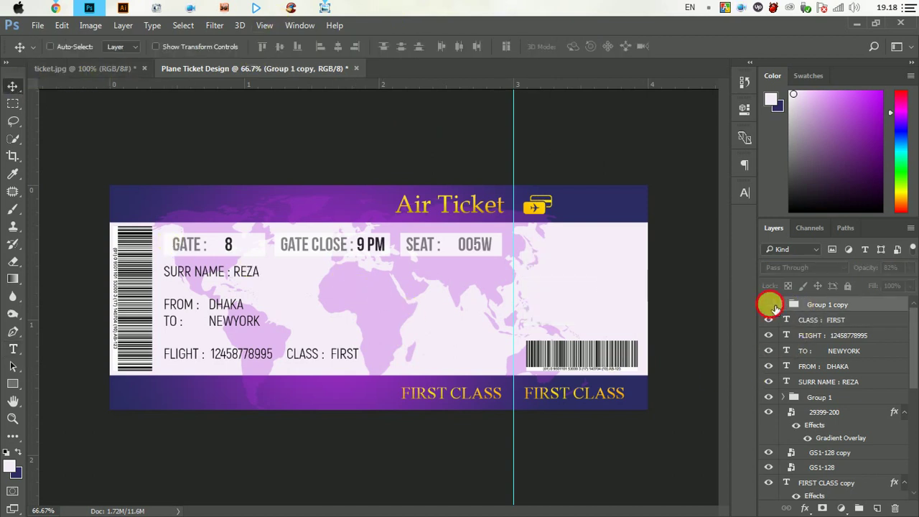
{"action": "left_click", "coordinate": [770, 304]}
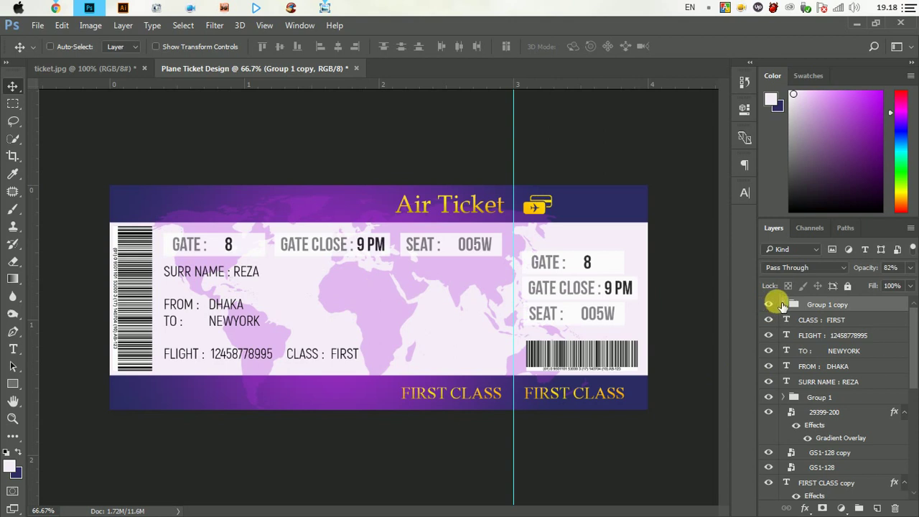
{"action": "left_click", "coordinate": [63, 25]}
{"action": "left_click", "coordinate": [107, 271]}
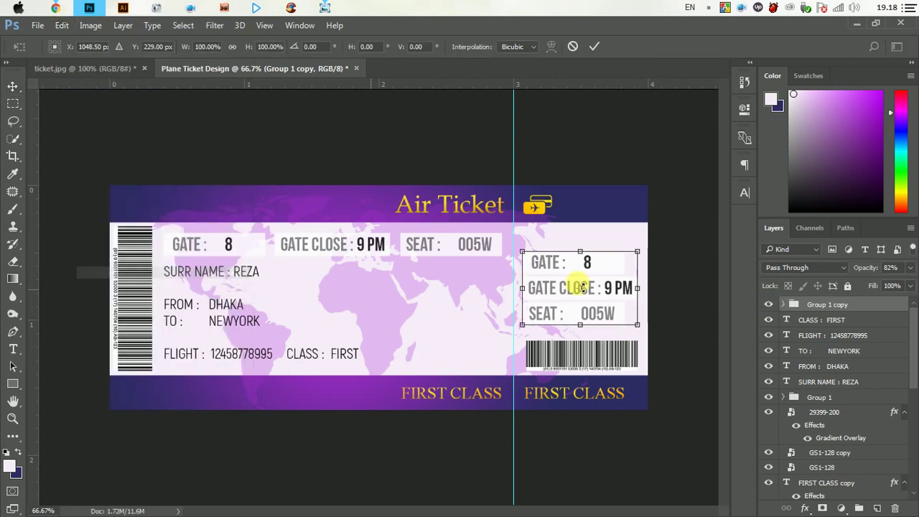
{"action": "left_click_drag", "start_coordinate": [637, 253], "coordinate": [622, 261]}
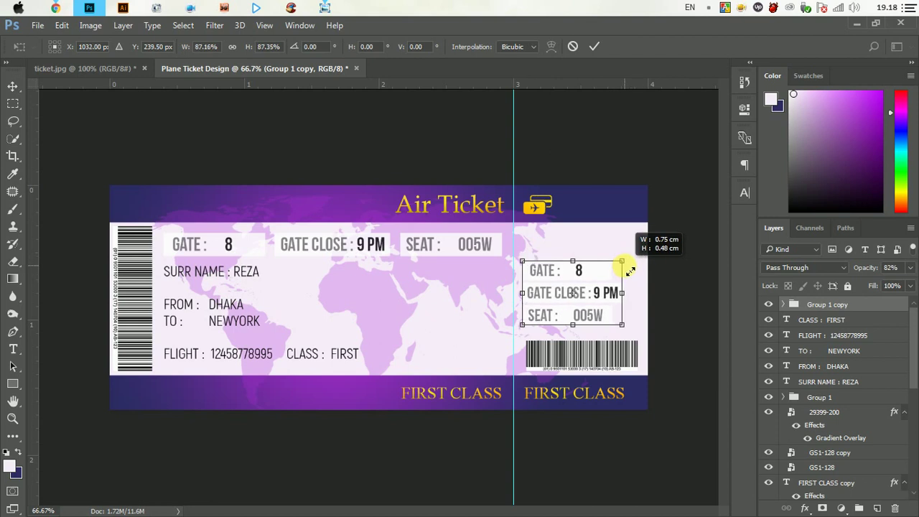
{"action": "left_click", "coordinate": [591, 49]}
{"action": "left_click_drag", "start_coordinate": [579, 281], "coordinate": [580, 295]}
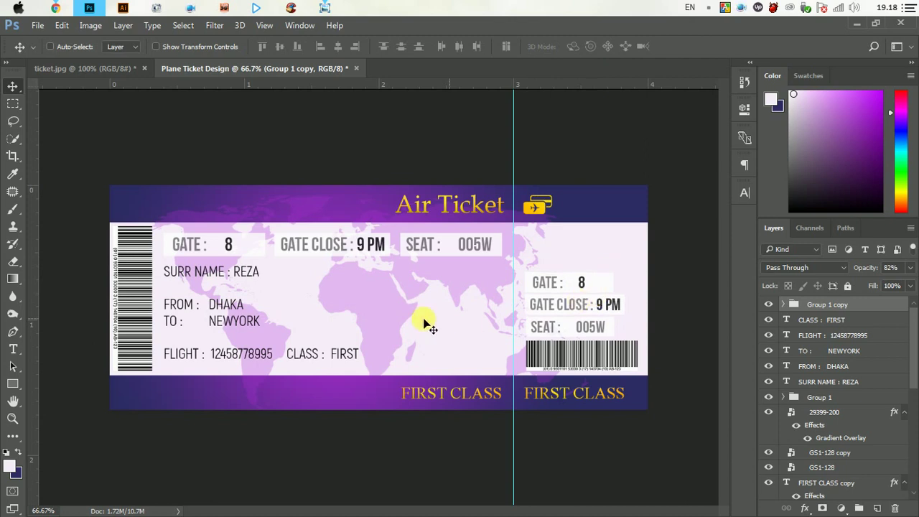
{"action": "right_click", "coordinate": [229, 274]}
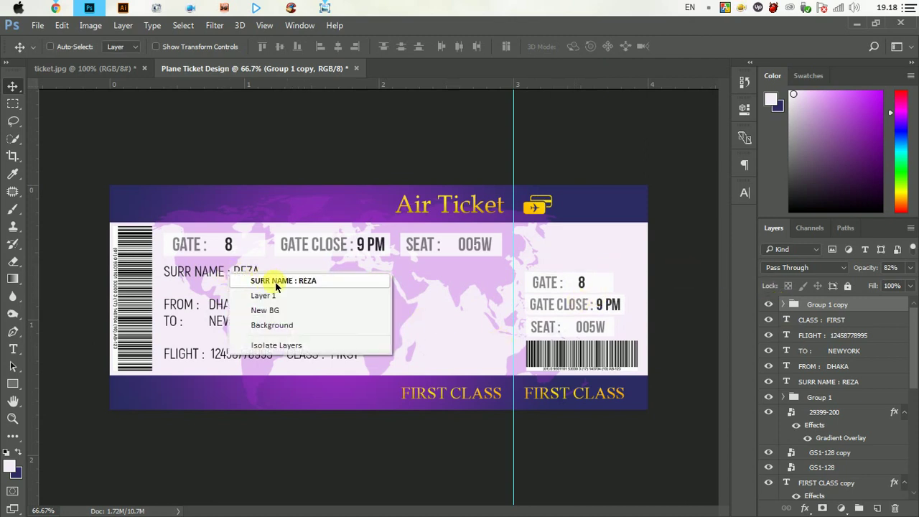
{"action": "left_click", "coordinate": [280, 288]}
{"action": "mouse_move", "coordinate": [236, 276]}
{"action": "left_mouse_down"}
{"action": "mouse_move", "coordinate": [563, 251]}
{"action": "mouse_move", "coordinate": [596, 239]}
{"action": "left_mouse_up"}
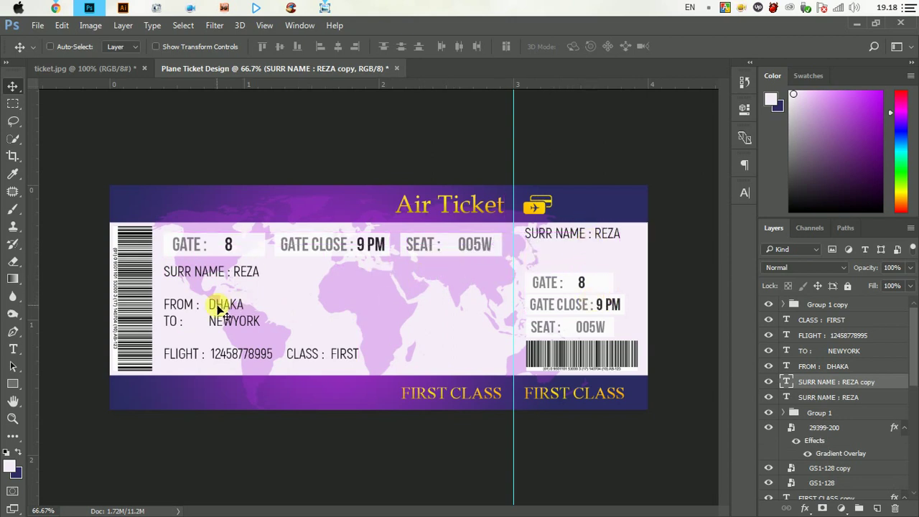
{"action": "right_click", "coordinate": [217, 357]}
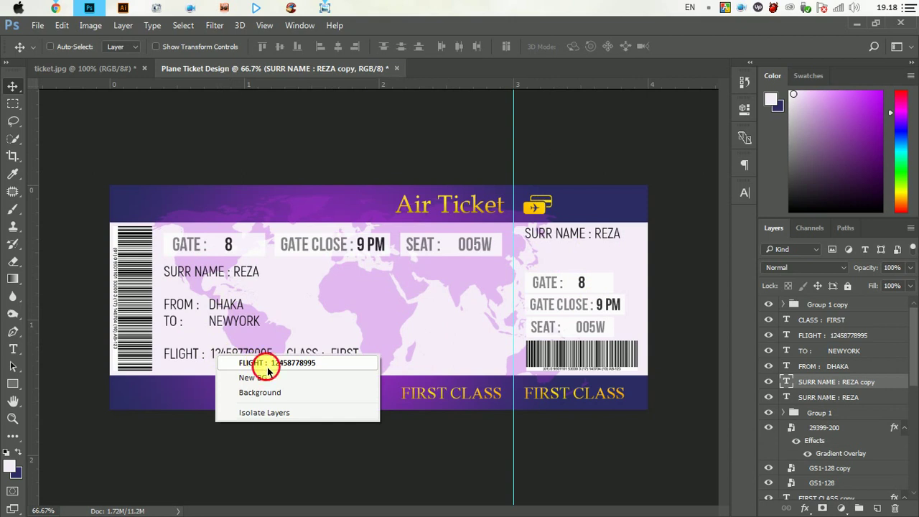
{"action": "left_click", "coordinate": [267, 364]}
{"action": "mouse_move", "coordinate": [226, 354]}
{"action": "left_mouse_down"}
{"action": "mouse_move", "coordinate": [522, 353]}
{"action": "mouse_move", "coordinate": [587, 256]}
{"action": "left_mouse_up"}
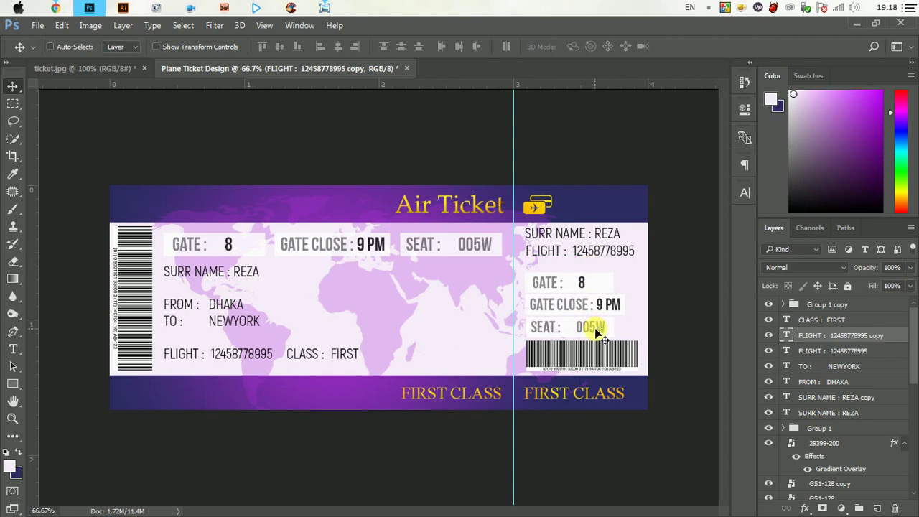
Step: Nudge the stub flight line left, then move both stub lines down together
{"action": "key", "text": "Left"}
{"action": "key", "text": "Left"}
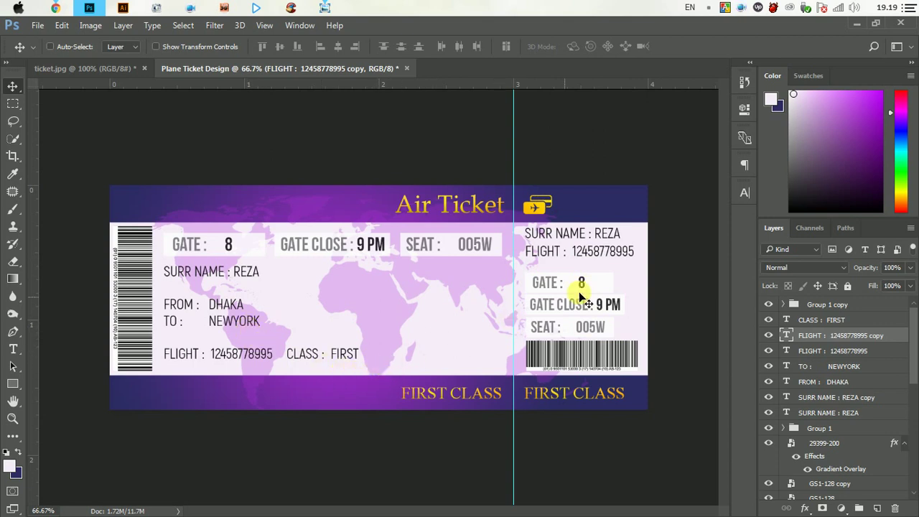
{"action": "key", "text": "ctrl"}
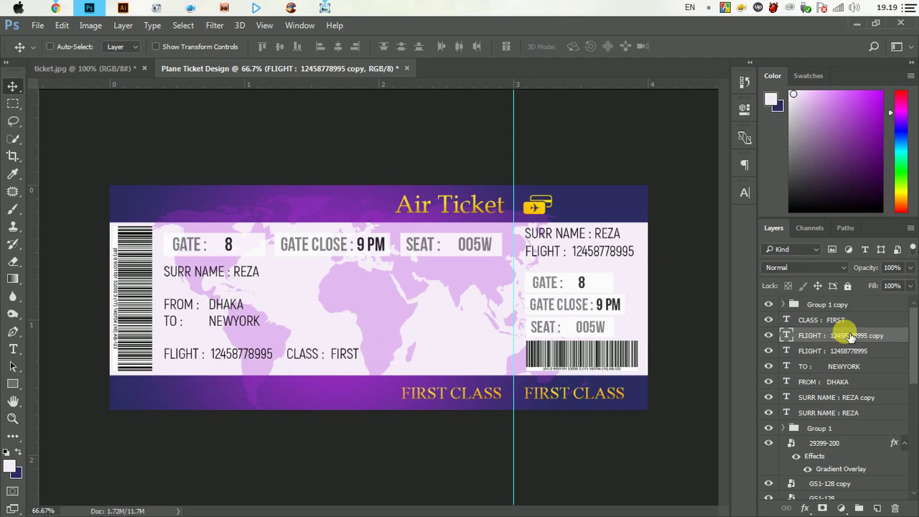
{"action": "left_click", "coordinate": [832, 397], "text": "ctrl"}
{"action": "key", "text": "Down"}
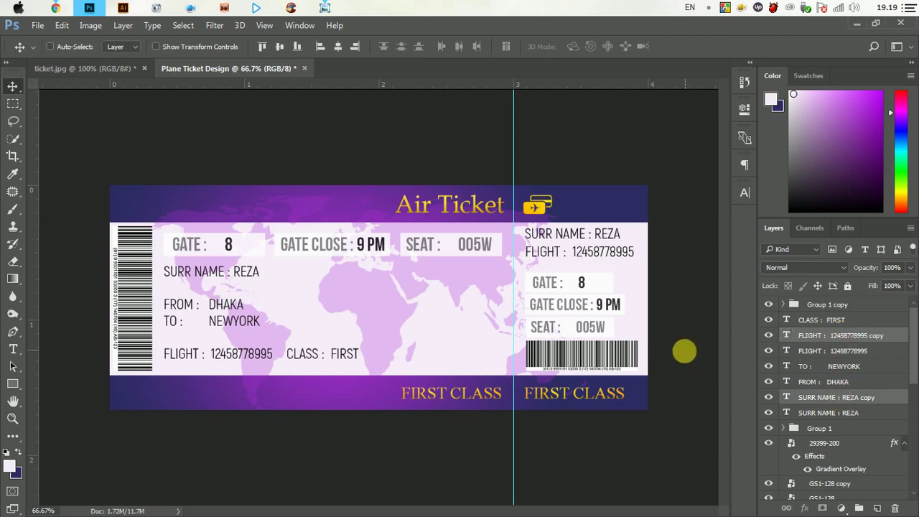
{"action": "key", "text": "Down"}
{"action": "key", "text": "Down"}
{"action": "key", "text": "Down"}
{"action": "key", "text": "Down"}
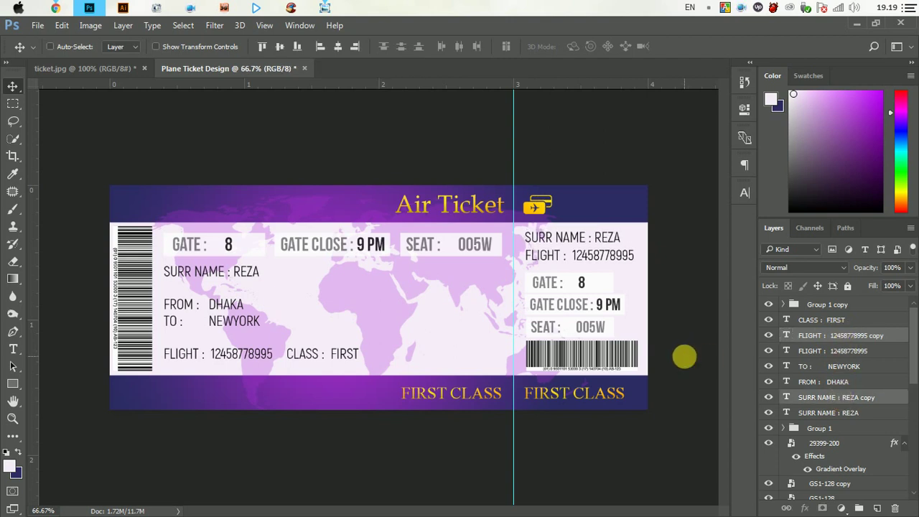
{"action": "key", "text": "Down"}
{"action": "key", "text": "Down"}
{"action": "key", "text": "Down"}
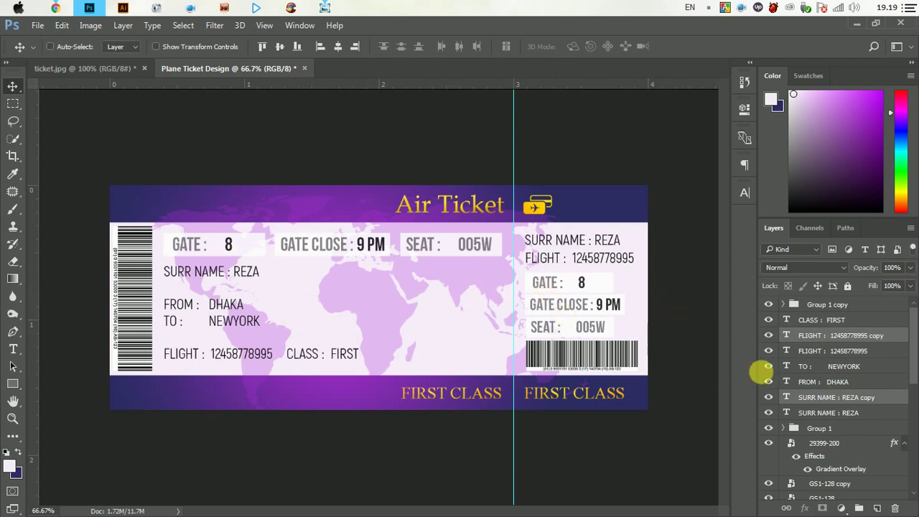
Step: Nudge the CLASS : FIRST line three steps to the right
{"action": "left_click", "coordinate": [812, 305]}
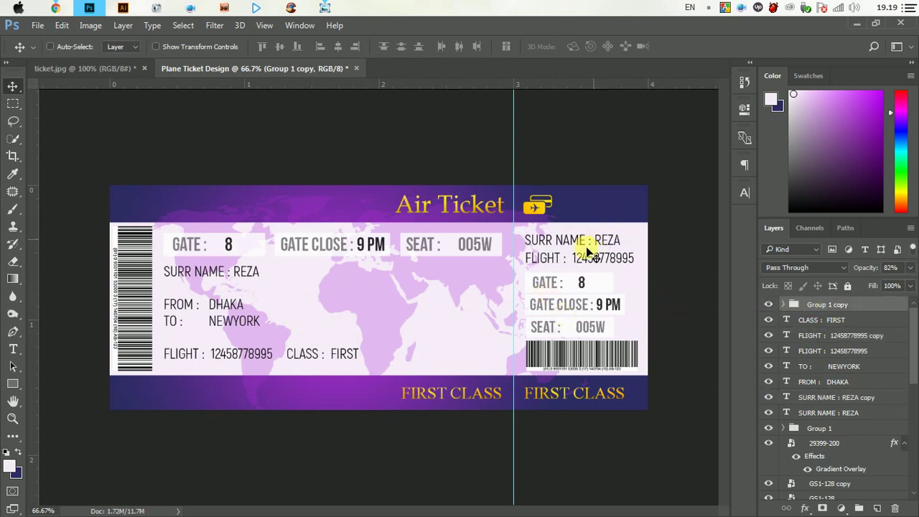
{"action": "key", "text": "ctrl"}
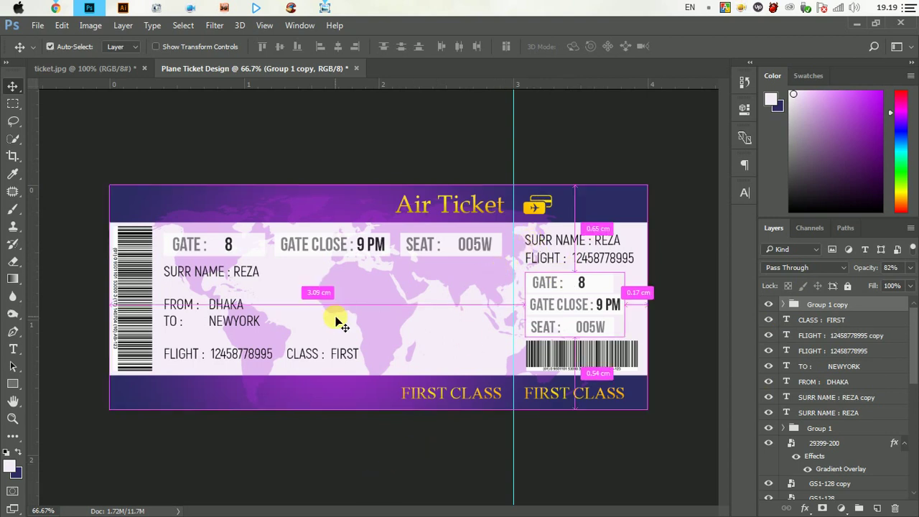
{"action": "right_click", "coordinate": [335, 359]}
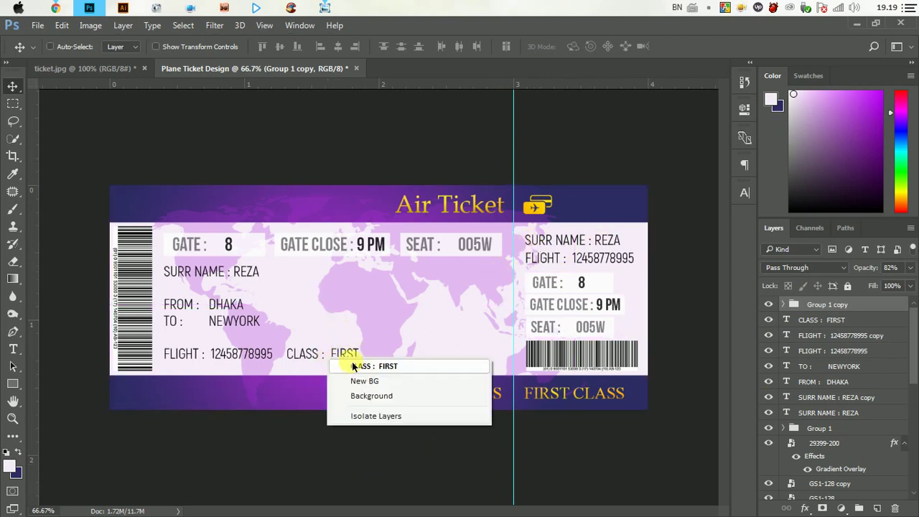
{"action": "left_click", "coordinate": [355, 360]}
{"action": "key", "text": "Right"}
{"action": "key", "text": "Right"}
{"action": "key", "text": "Right"}
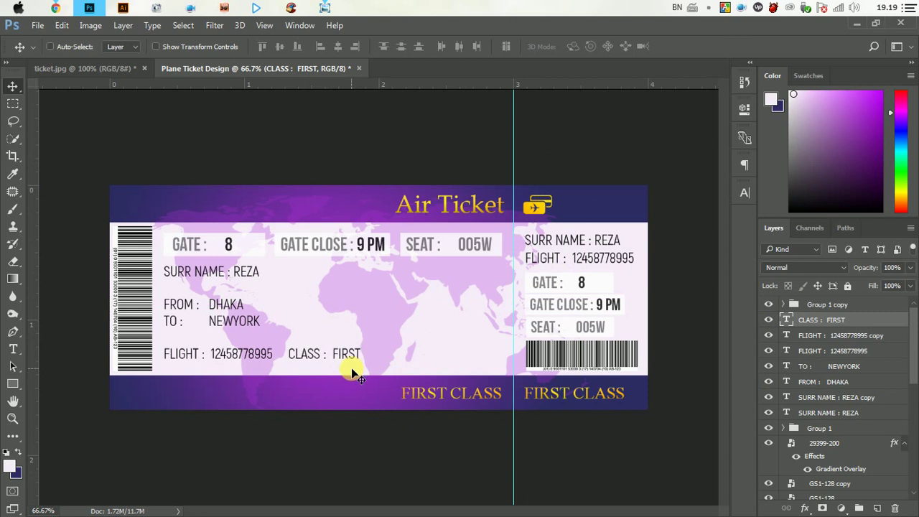
{"action": "key", "text": "Right"}
{"action": "key", "text": "Right"}
{"action": "key", "text": "Right"}
{"action": "key", "text": "Right"}
{"action": "key", "text": "Right"}
{"action": "key", "text": "Right"}
{"action": "key", "text": "Right"}
{"action": "key", "text": "Right"}
{"action": "key", "text": "Right"}
{"action": "key", "text": "Right"}
{"action": "key", "text": "Right"}
{"action": "key", "text": "Right"}
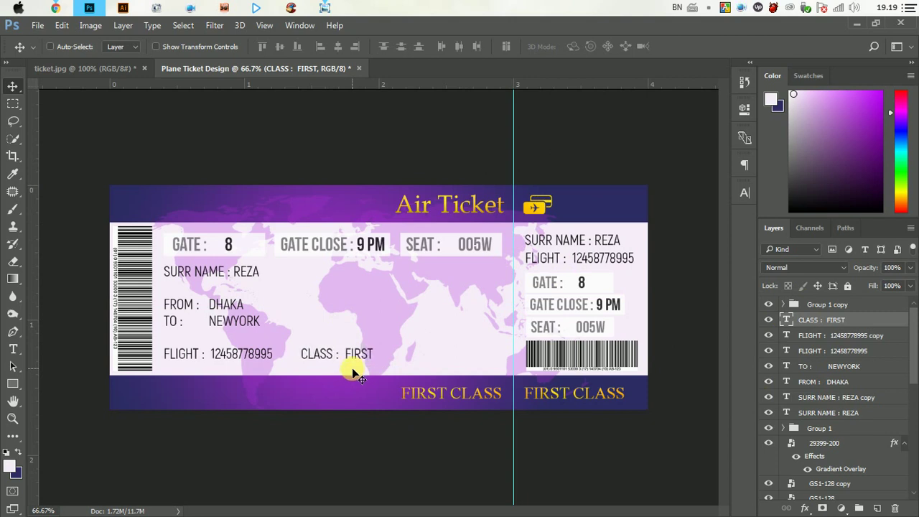
{"action": "key", "text": "Right"}
{"action": "key", "text": "Right"}
{"action": "key", "text": "Right"}
{"action": "key", "text": "Right"}
{"action": "key", "text": "Right"}
{"action": "key", "text": "Right"}
Step: Copy CLASS : FIRST just above it and relabel the copy DATE, switching keyboard input to English
{"action": "left_click_drag", "start_coordinate": [347, 358], "coordinate": [347, 333], "text": "alt"}
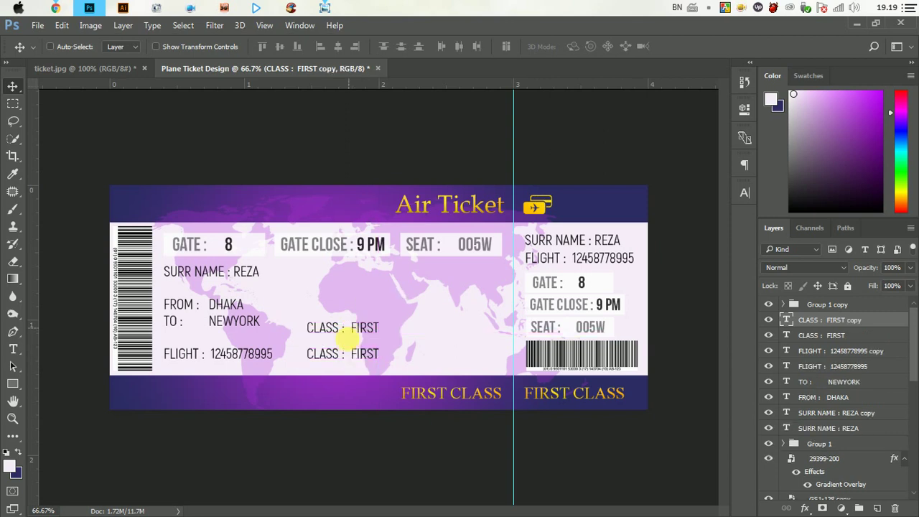
{"action": "key", "text": "Down"}
{"action": "key", "text": "Down"}
{"action": "key", "text": "Down"}
{"action": "key", "text": "Down"}
{"action": "key", "text": "Down"}
{"action": "key", "text": "Down"}
{"action": "key", "text": "Down"}
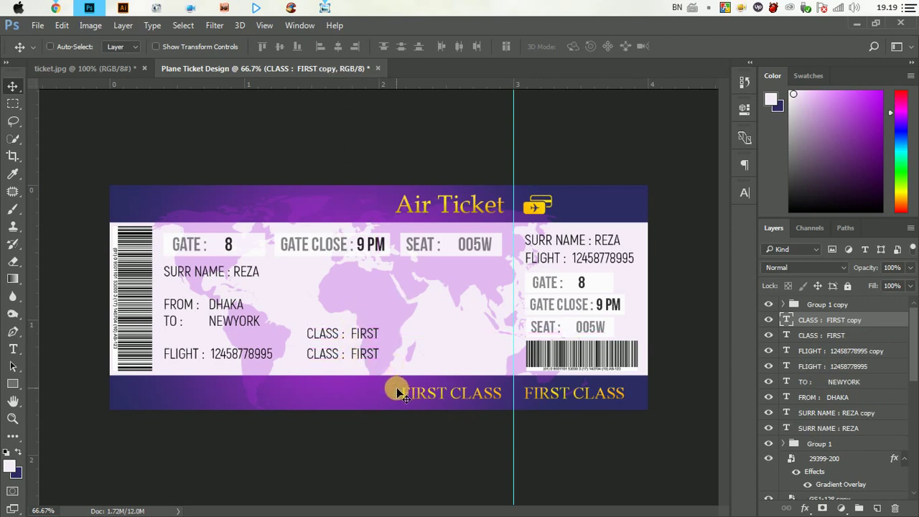
{"action": "key", "text": "Down"}
{"action": "key", "text": "Down"}
{"action": "key", "text": "Down"}
{"action": "left_click", "coordinate": [13, 349]}
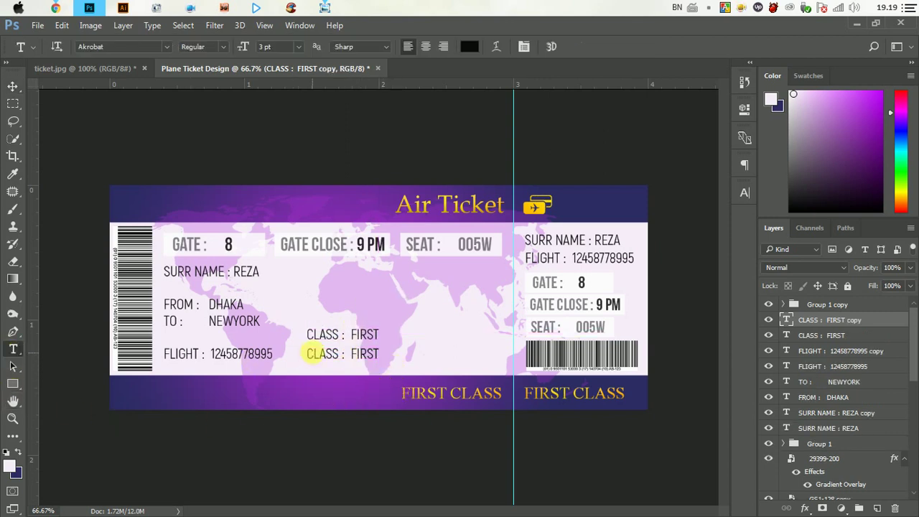
{"action": "left_click", "coordinate": [319, 334]}
{"action": "double_click", "coordinate": [328, 334]}
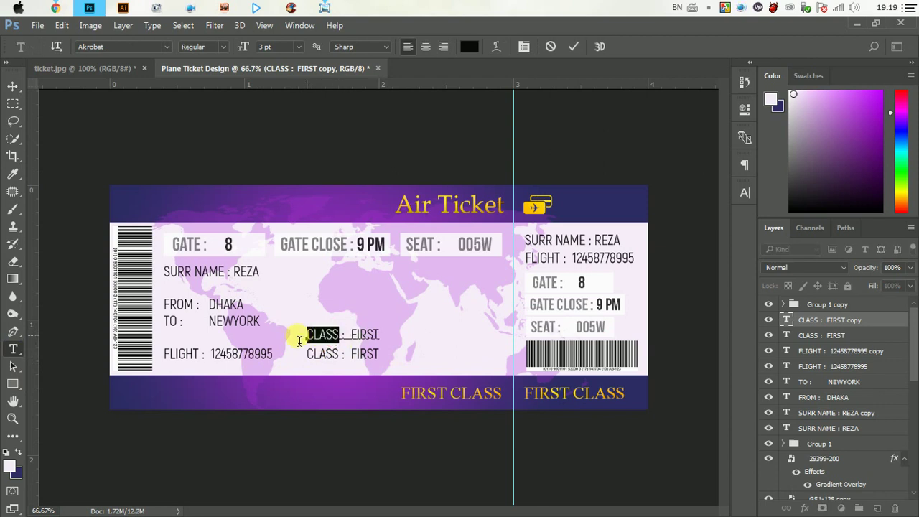
{"action": "type", "text": "অও"}
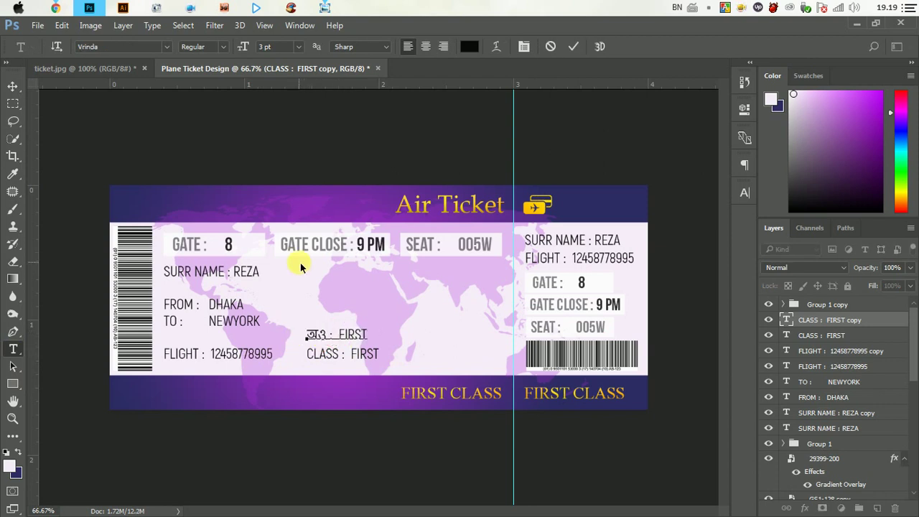
{"action": "type", "text": "উআ"}
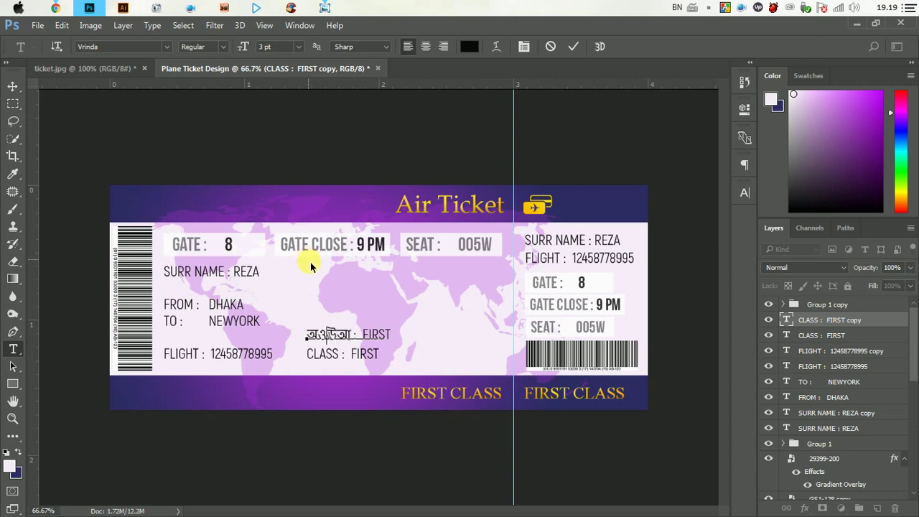
{"action": "key", "text": "BackSpace"}
{"action": "key", "text": "BackSpace"}
{"action": "key", "text": "BackSpace"}
{"action": "key", "text": "BackSpace"}
{"action": "left_click", "coordinate": [679, 9]}
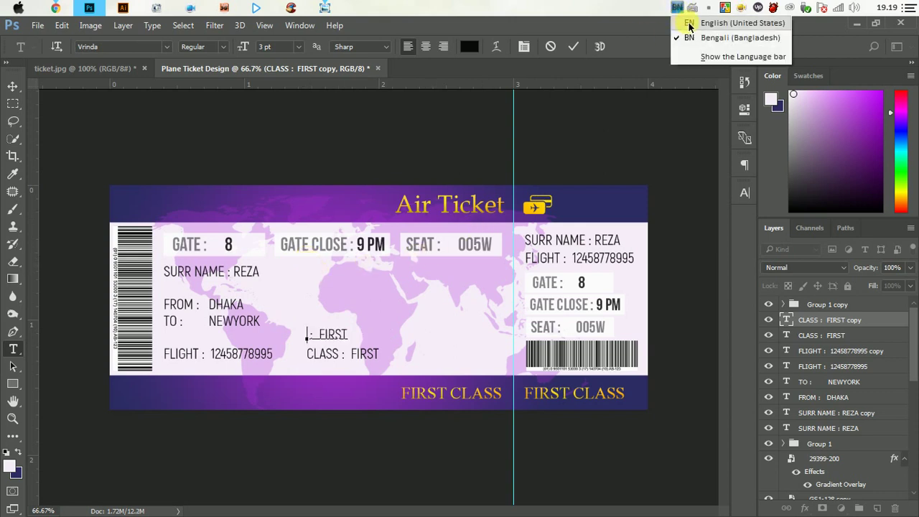
{"action": "left_click", "coordinate": [693, 22]}
{"action": "type", "text": "na"}
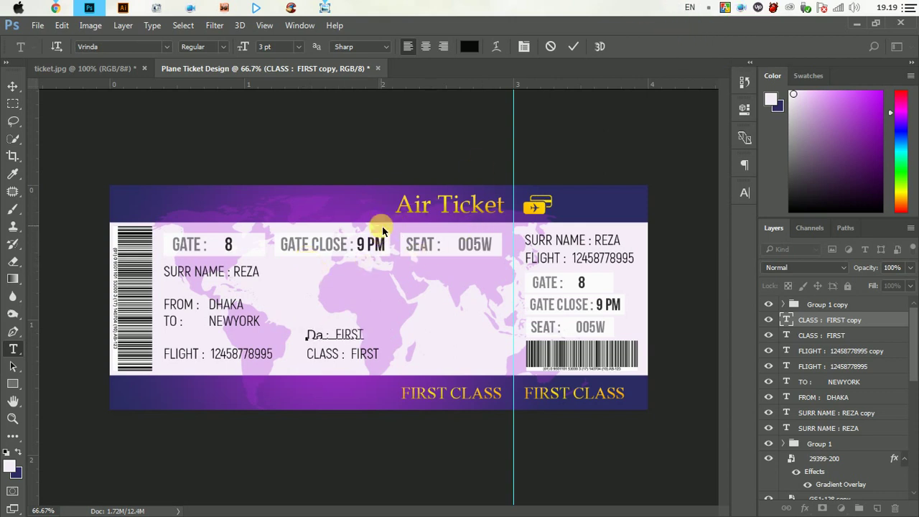
{"action": "type", "text": "T"}
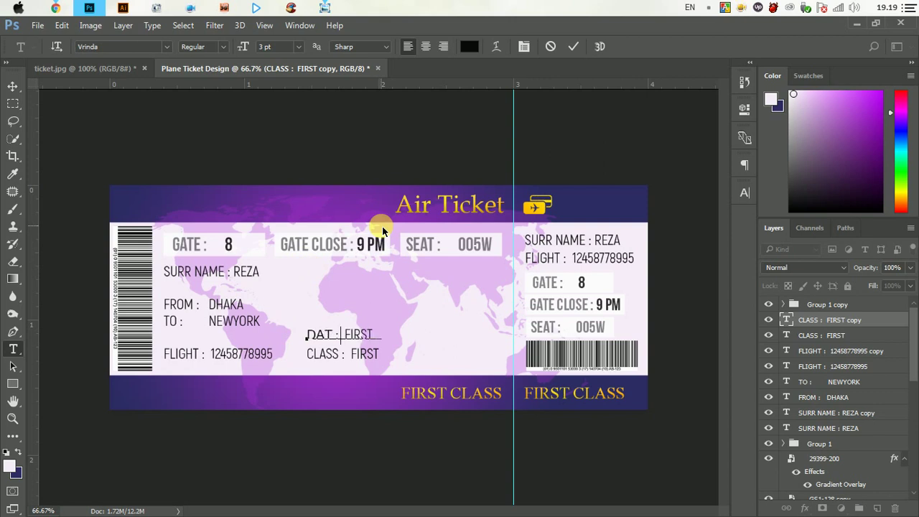
{"action": "type", "text": "E"}
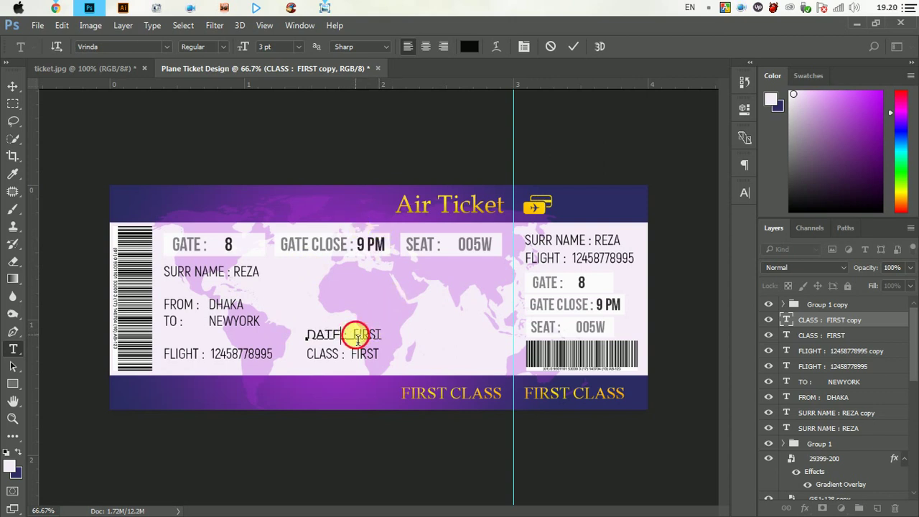
Step: Replace FIRST with 31.12.2019 so the line reads DATE : 31.12.2019, and commit
{"action": "left_click_drag", "start_coordinate": [352, 333], "coordinate": [398, 339]}
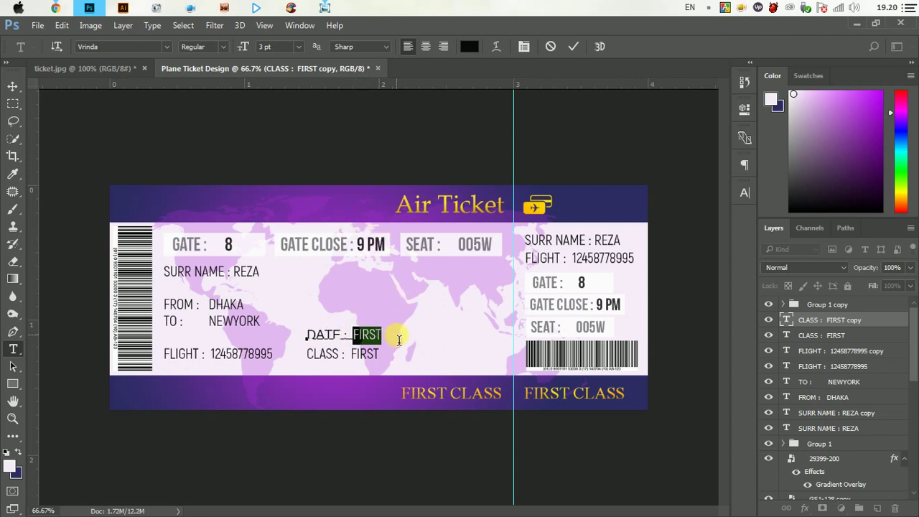
{"action": "left_click", "coordinate": [336, 335]}
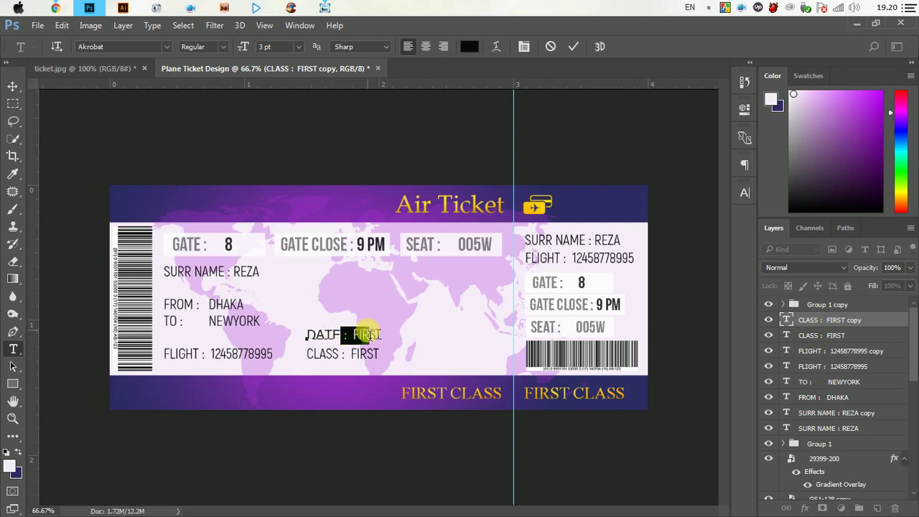
{"action": "left_click_drag", "start_coordinate": [352, 335], "coordinate": [393, 337]}
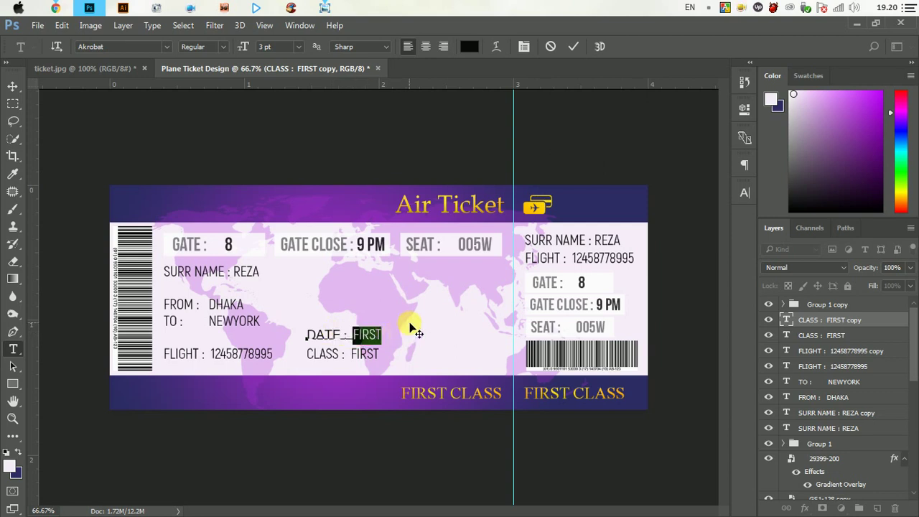
{"action": "type", "text": "31.12.2"}
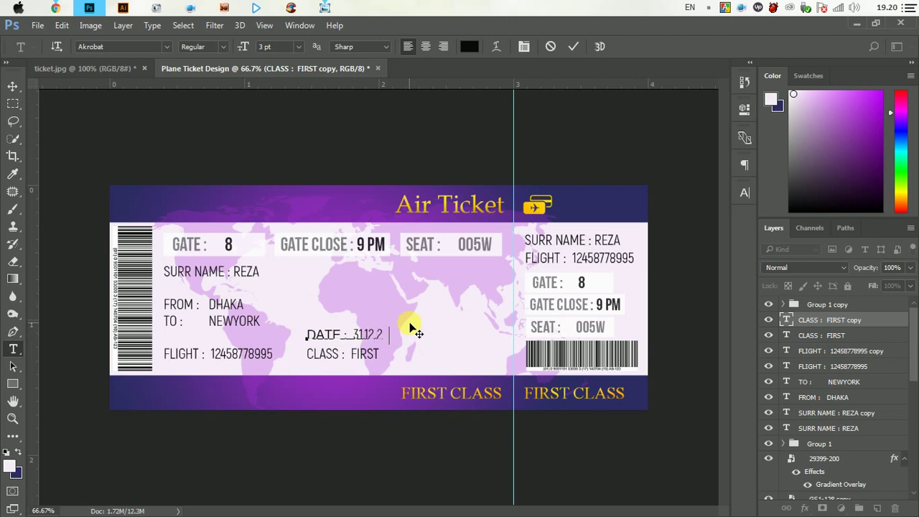
{"action": "type", "text": "019"}
{"action": "left_click", "coordinate": [573, 46]}
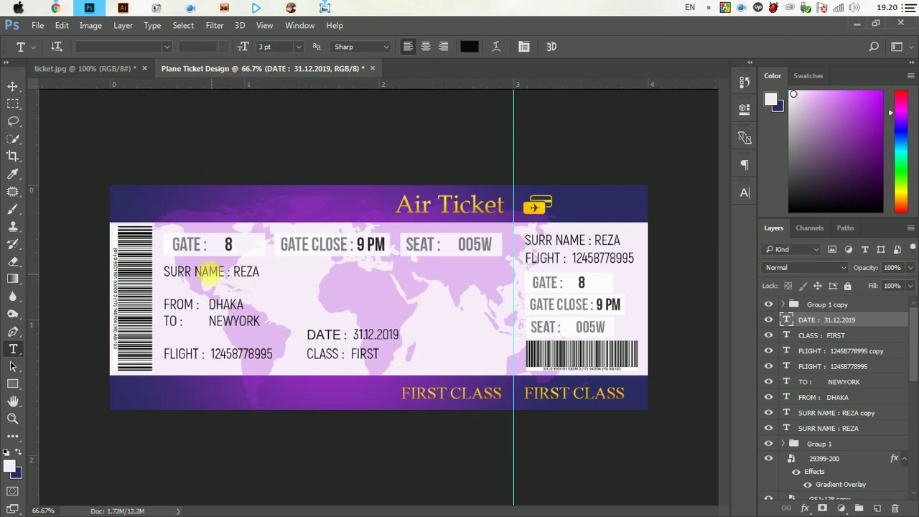
Step: Duplicate the DATE line and move the copy up on the ticket body
{"action": "left_click", "coordinate": [13, 86]}
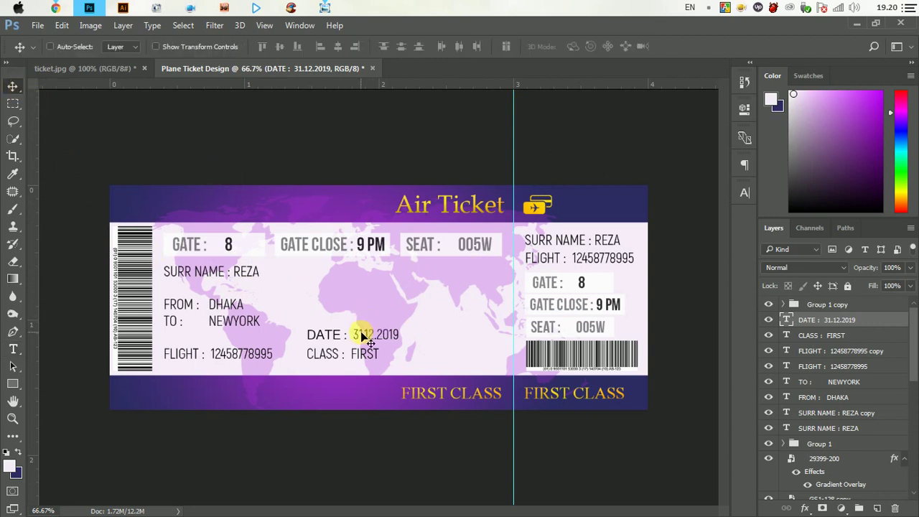
{"action": "right_click", "coordinate": [362, 336]}
{"action": "left_click", "coordinate": [380, 342]}
{"action": "left_click_drag", "start_coordinate": [362, 336], "coordinate": [360, 283]}
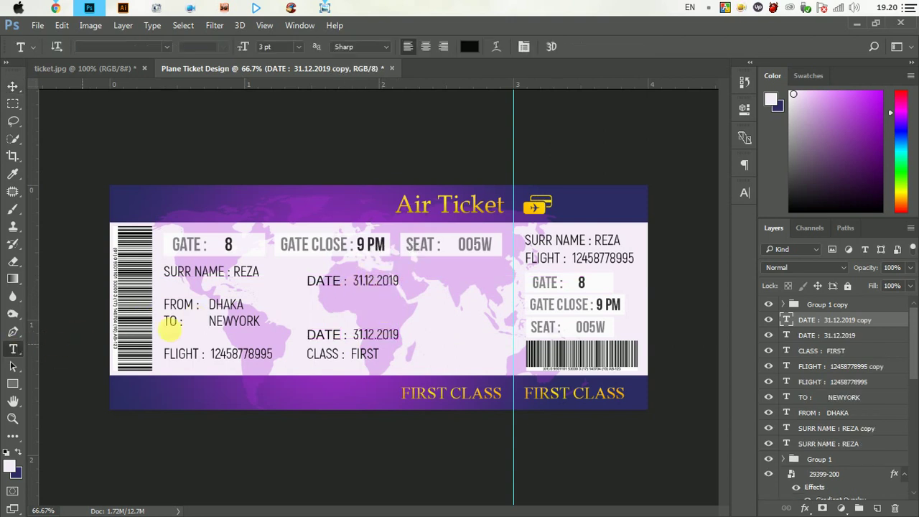
Step: Change the copy to AIRLINES : BANGLADESH BIMAN, commit it, and nudge it up slightly
{"action": "left_click", "coordinate": [13, 349]}
{"action": "double_click", "coordinate": [323, 280]}
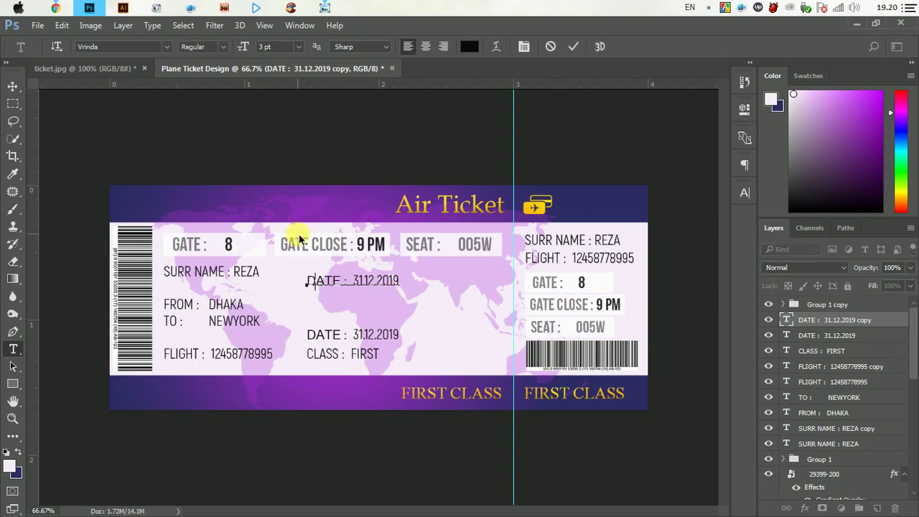
{"action": "type", "text": "AIR"}
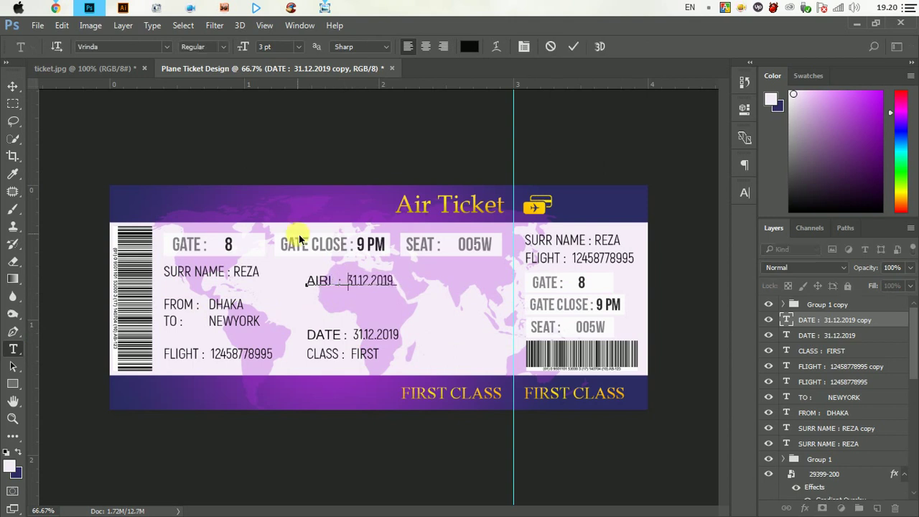
{"action": "type", "text": "LINES"}
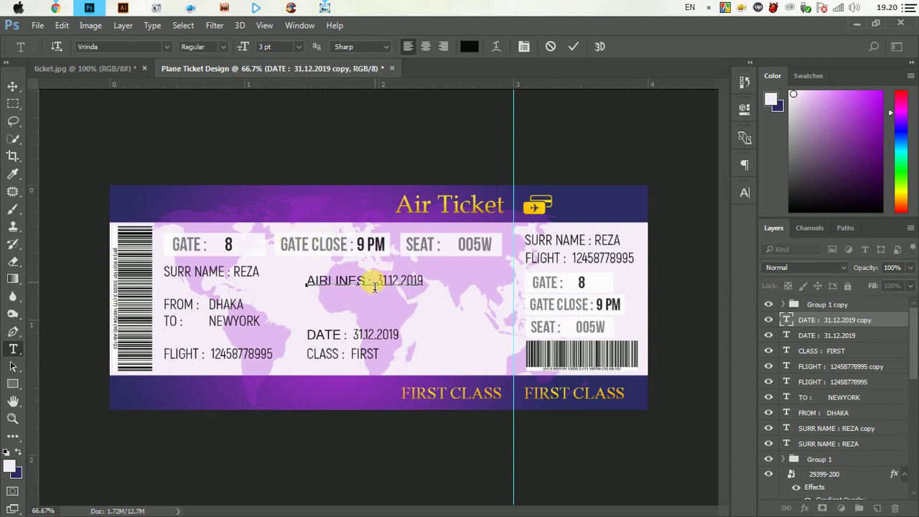
{"action": "left_click_drag", "start_coordinate": [376, 282], "coordinate": [433, 285]}
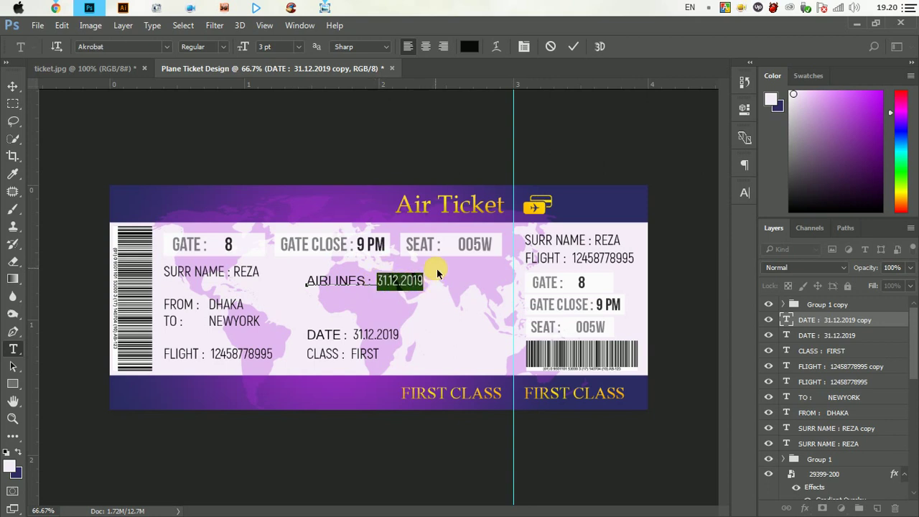
{"action": "type", "text": "BANG"}
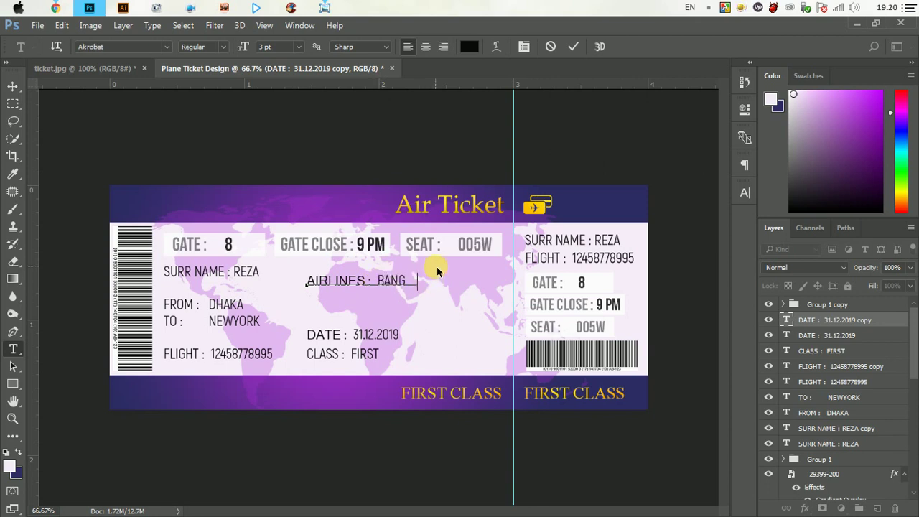
{"action": "type", "text": "LADESH B"}
{"action": "type", "text": "IMAN"}
{"action": "left_click", "coordinate": [572, 47]}
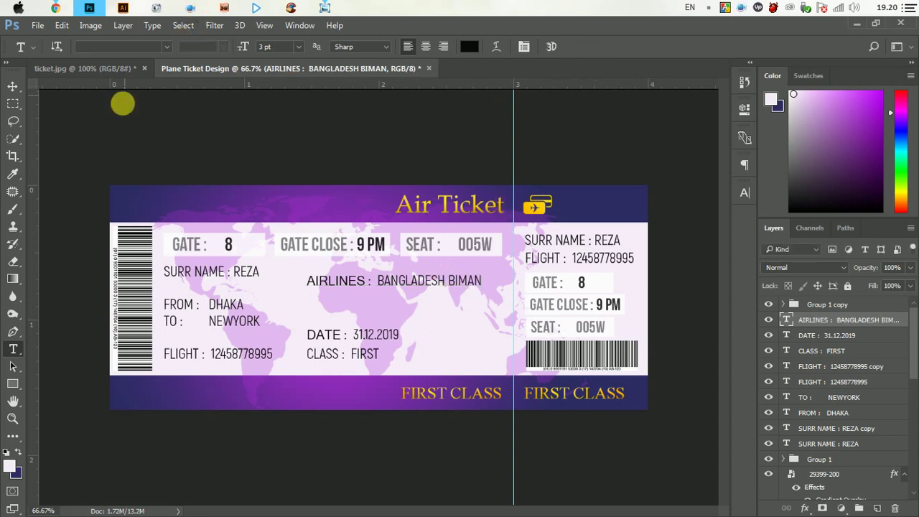
{"action": "left_click", "coordinate": [13, 87]}
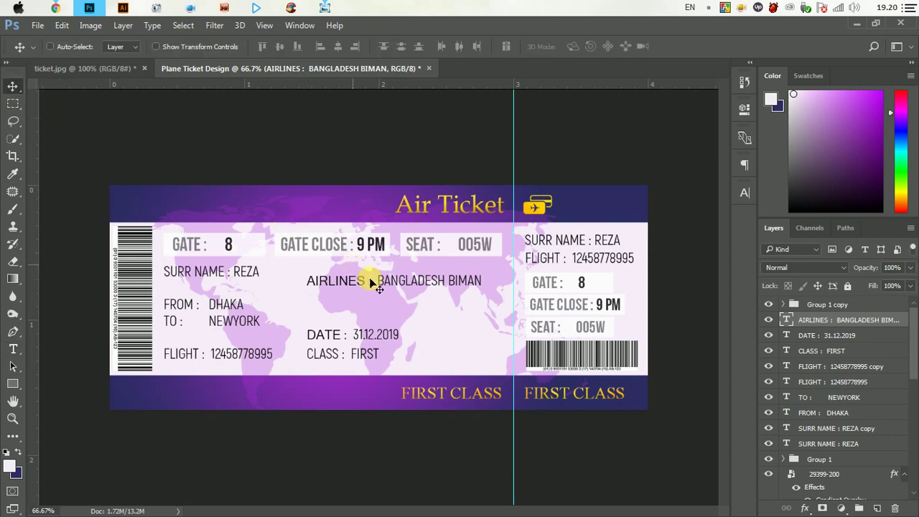
{"action": "key", "text": "Up"}
{"action": "key", "text": "Up"}
{"action": "key", "text": "Up"}
{"action": "key", "text": "Up"}
{"action": "key", "text": "Up"}
{"action": "key", "text": "Up"}
{"action": "key", "text": "Up"}
{"action": "key", "text": "Up"}
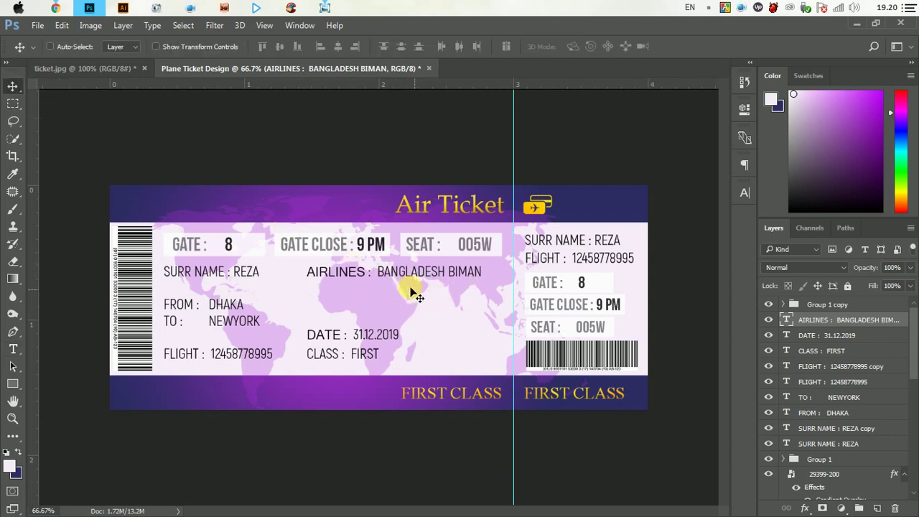
Step: Duplicate the AIRLINES line directly below itself
{"action": "right_click", "coordinate": [407, 291]}
{"action": "left_click", "coordinate": [406, 290]}
{"action": "left_click_drag", "start_coordinate": [366, 263], "coordinate": [372, 292]}
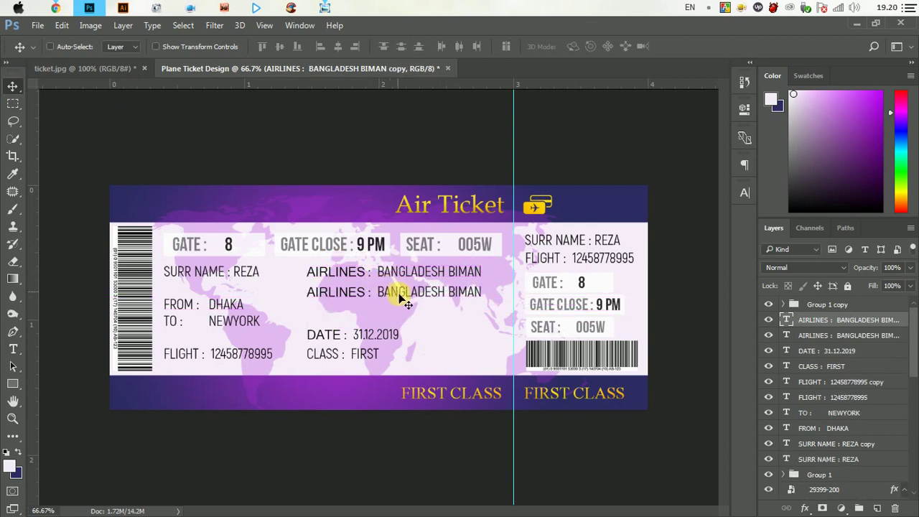
{"action": "key", "text": "Up"}
{"action": "key", "text": "Down"}
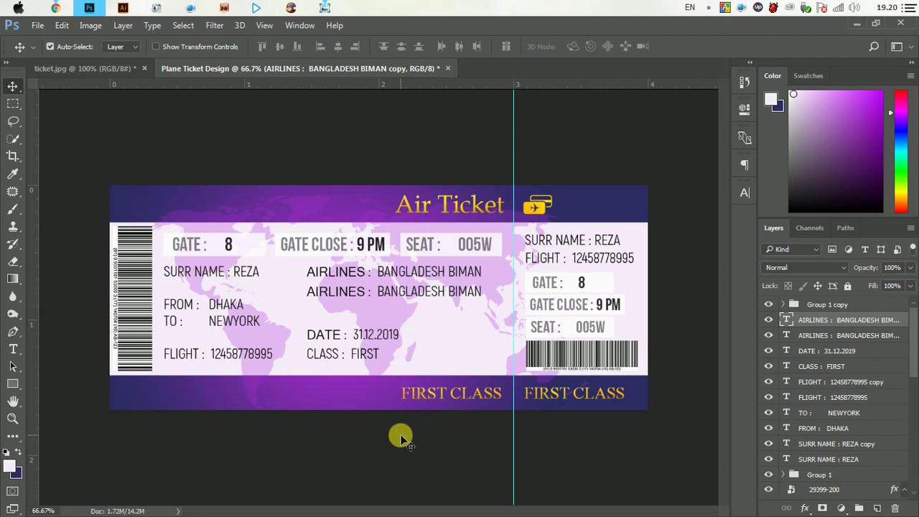
Step: Change the copied line's text to TIME : 15 Hour & 30 Min and commit it
{"action": "key", "text": "t"}
{"action": "left_click_drag", "start_coordinate": [366, 292], "coordinate": [288, 294]}
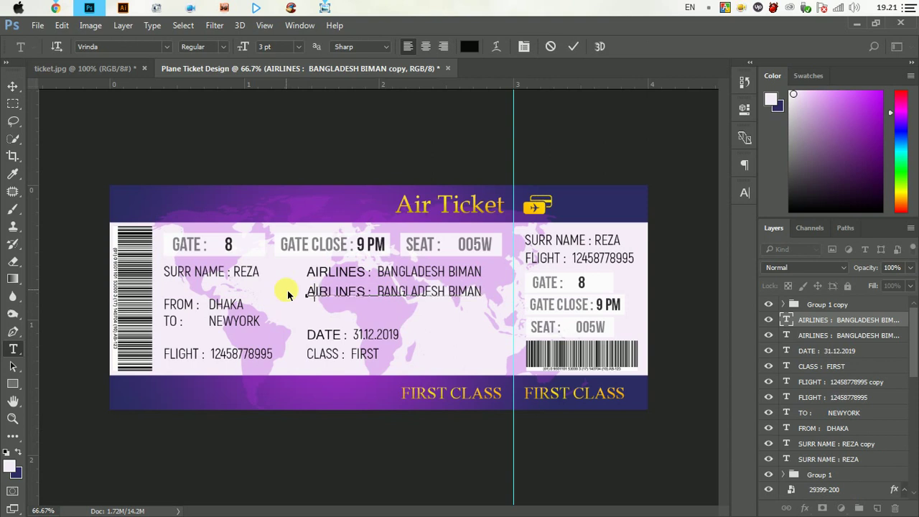
{"action": "type", "text": "FLIGHT"}
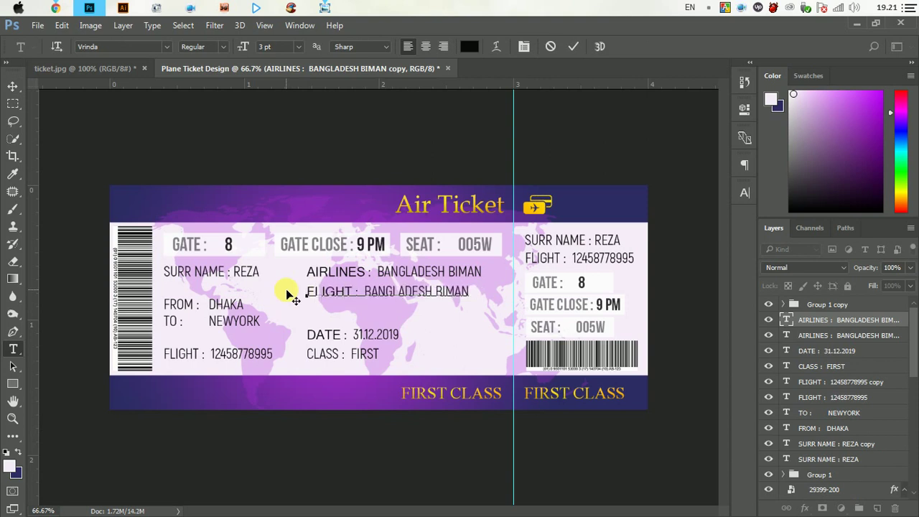
{"action": "key", "text": "BackSpace"}
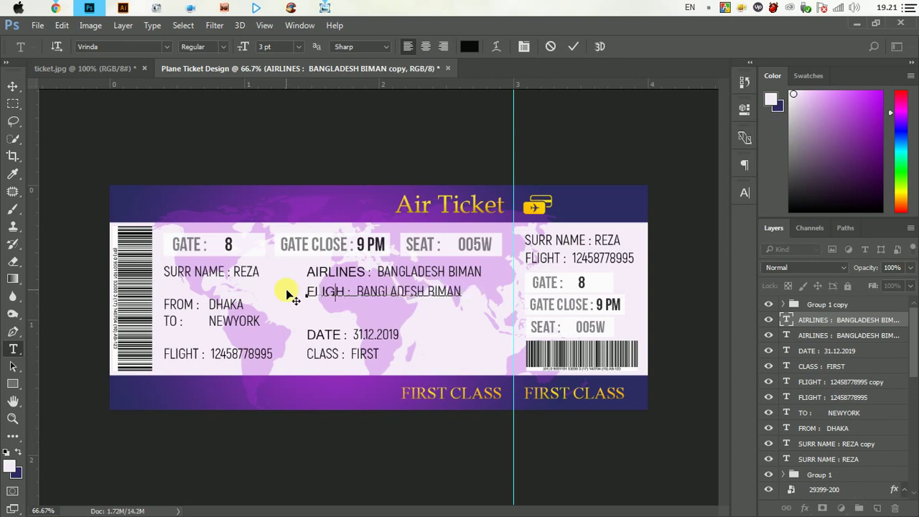
{"action": "key", "text": "BackSpace"}
{"action": "key", "text": "BackSpace"}
{"action": "key", "text": "BackSpace"}
{"action": "type", "text": "T"}
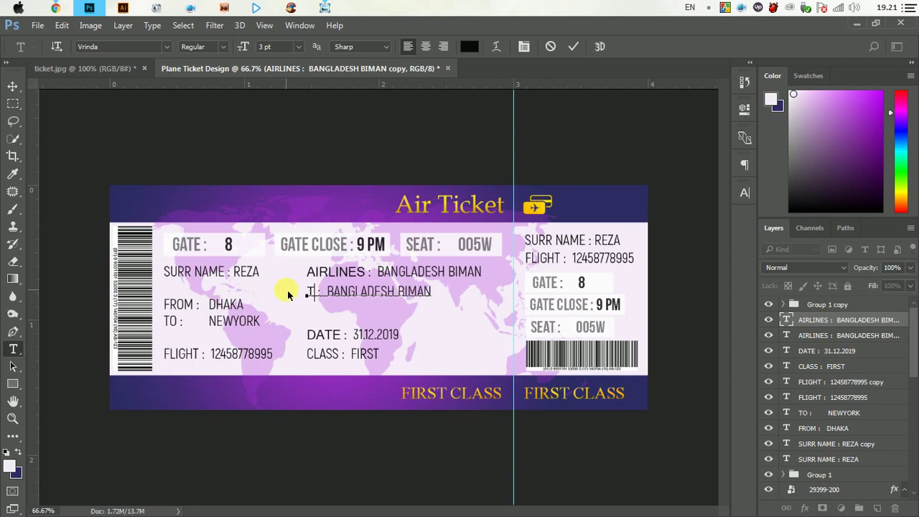
{"action": "type", "text": "IME"}
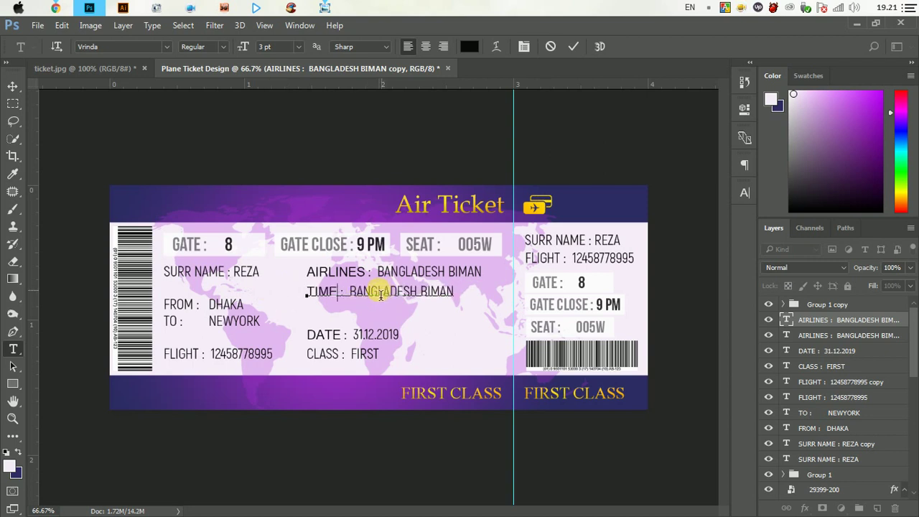
{"action": "left_click_drag", "start_coordinate": [348, 292], "coordinate": [471, 299]}
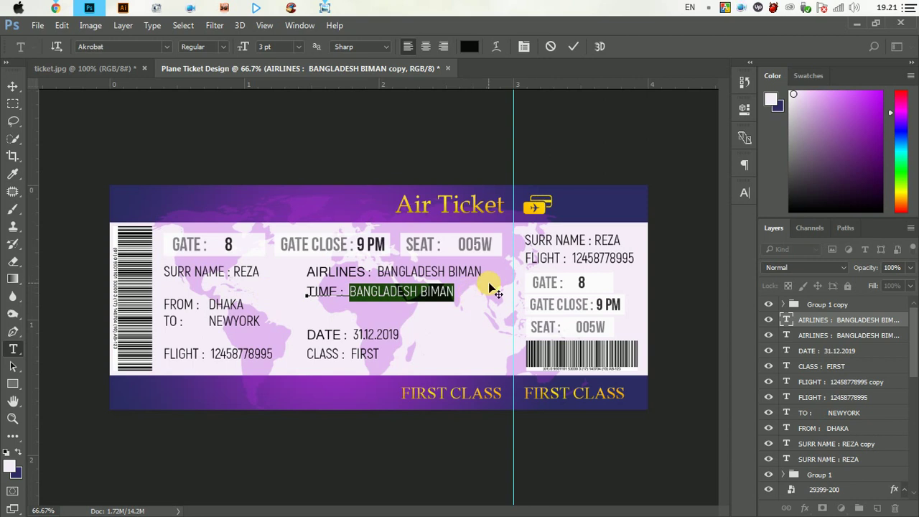
{"action": "key", "text": "BackSpace"}
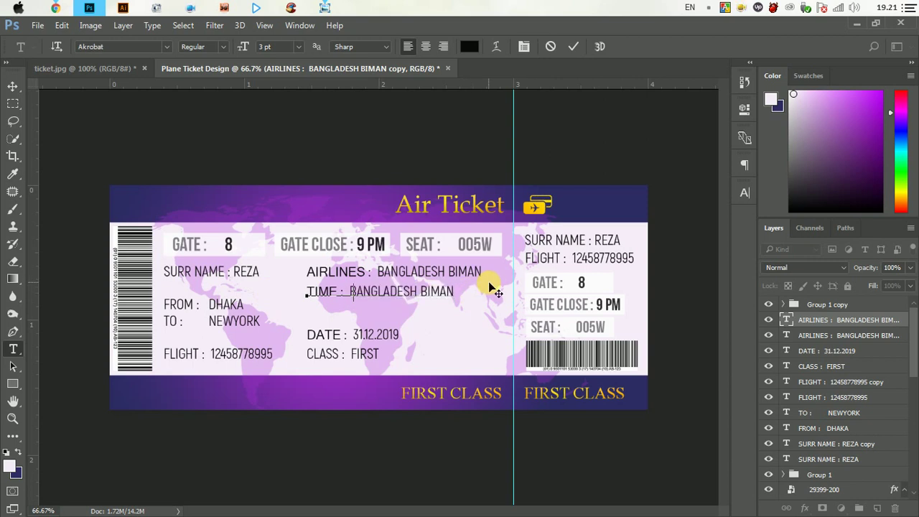
{"action": "type", "text": "15"}
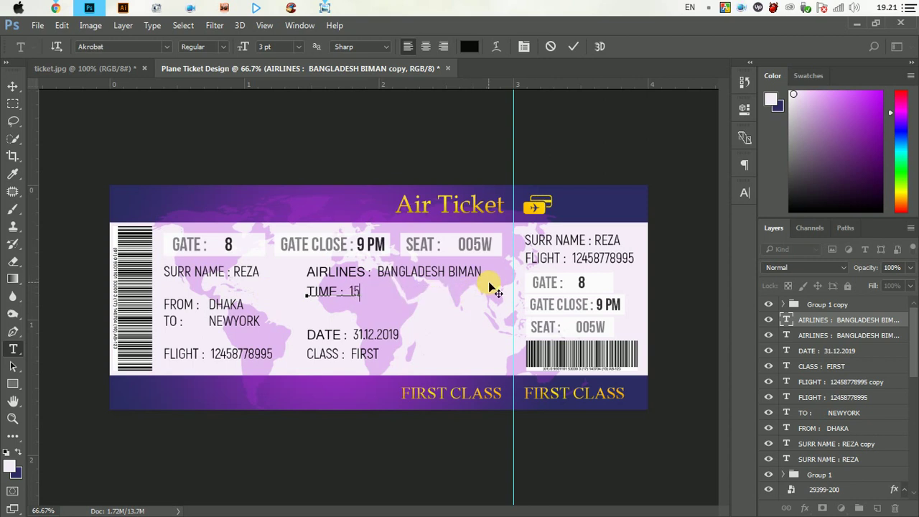
{"action": "type", "text": " H"}
{"action": "type", "text": "our & 30 Min"}
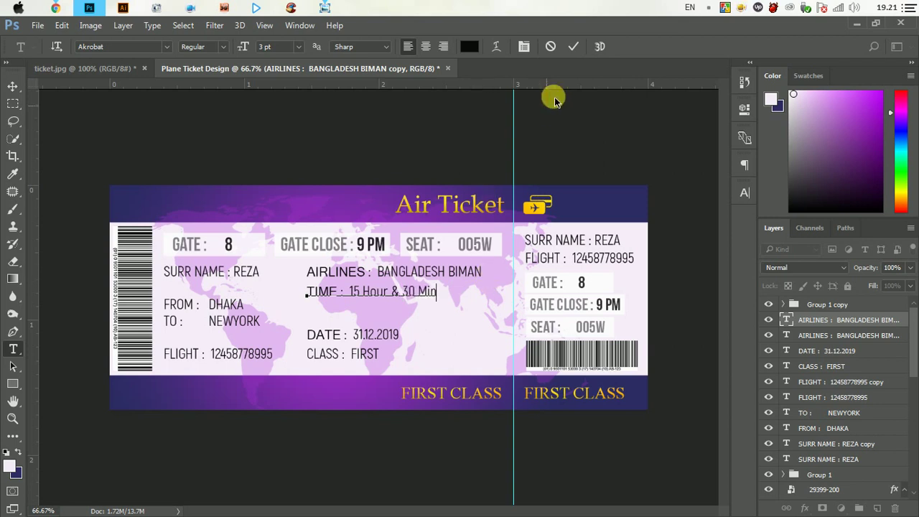
{"action": "left_click", "coordinate": [573, 46]}
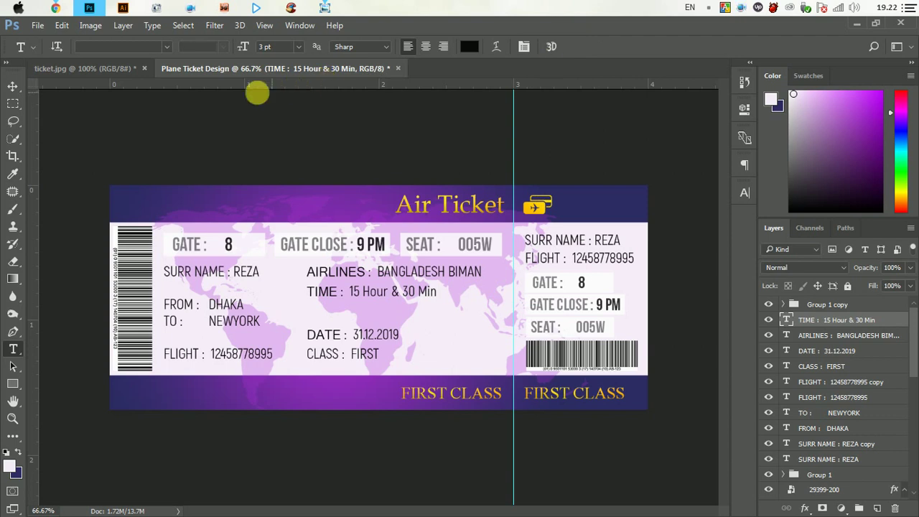
Step: Select the AIRLINES and TIME layers together and nudge them down toward the DATE line
{"action": "left_click", "coordinate": [16, 90]}
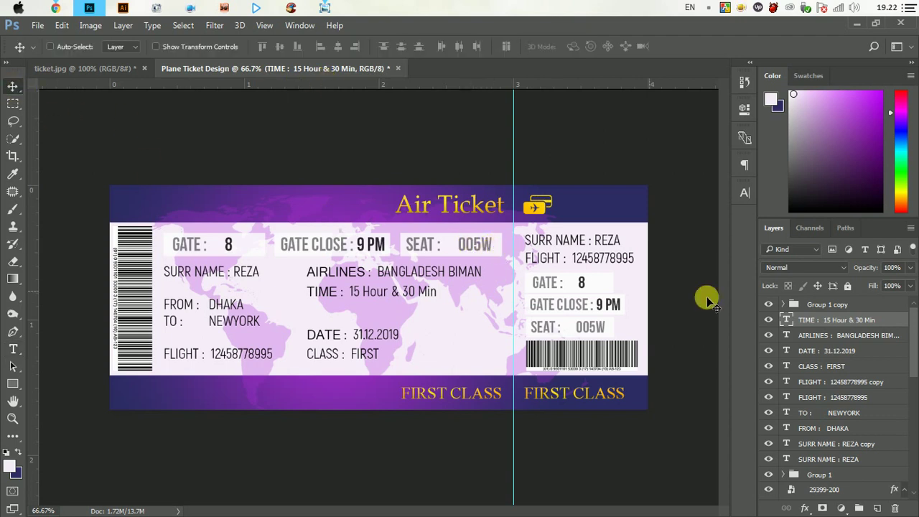
{"action": "left_click", "coordinate": [822, 335], "text": "ctrl"}
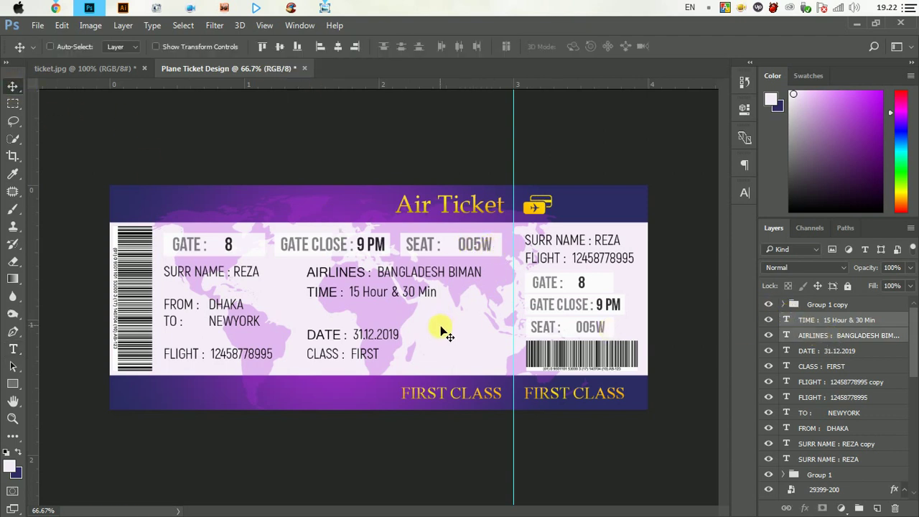
{"action": "key", "text": "Down"}
{"action": "key", "text": "Down"}
{"action": "key", "text": "Down"}
{"action": "key", "text": "Down"}
{"action": "key", "text": "Down"}
{"action": "key", "text": "Down"}
{"action": "key", "text": "Down"}
{"action": "key", "text": "Down"}
{"action": "key", "text": "Down"}
{"action": "key", "text": "Down"}
{"action": "key", "text": "Down"}
{"action": "key", "text": "Down"}
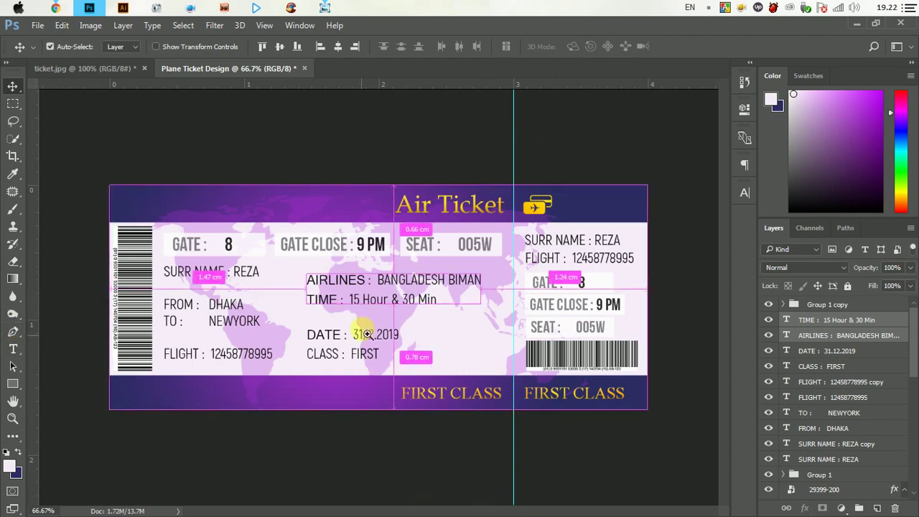
{"action": "scroll", "coordinate": [367, 328], "scroll_direction": "up", "scroll_amount": 1}
{"action": "scroll", "coordinate": [405, 265], "scroll_direction": "down", "scroll_amount": 1}
{"action": "scroll", "coordinate": [405, 265], "scroll_direction": "down", "scroll_amount": 1}
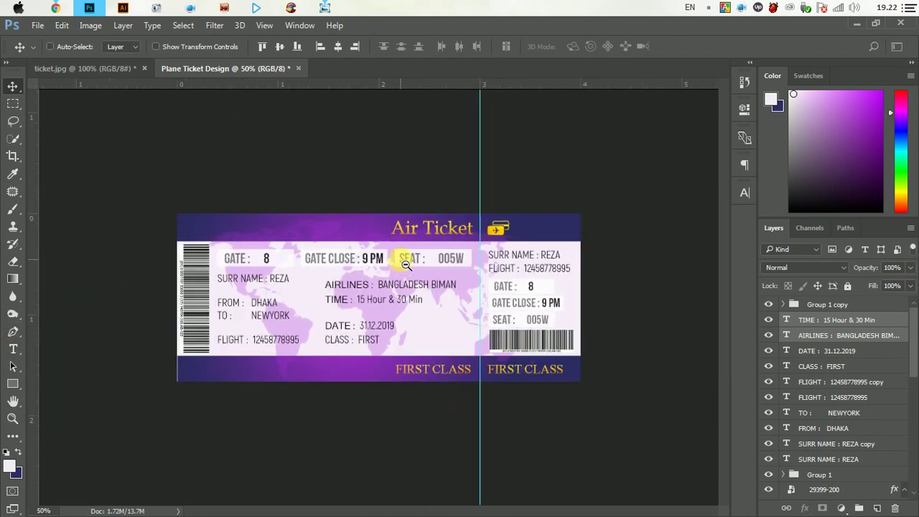
{"action": "scroll", "coordinate": [409, 302], "scroll_direction": "up", "scroll_amount": 1}
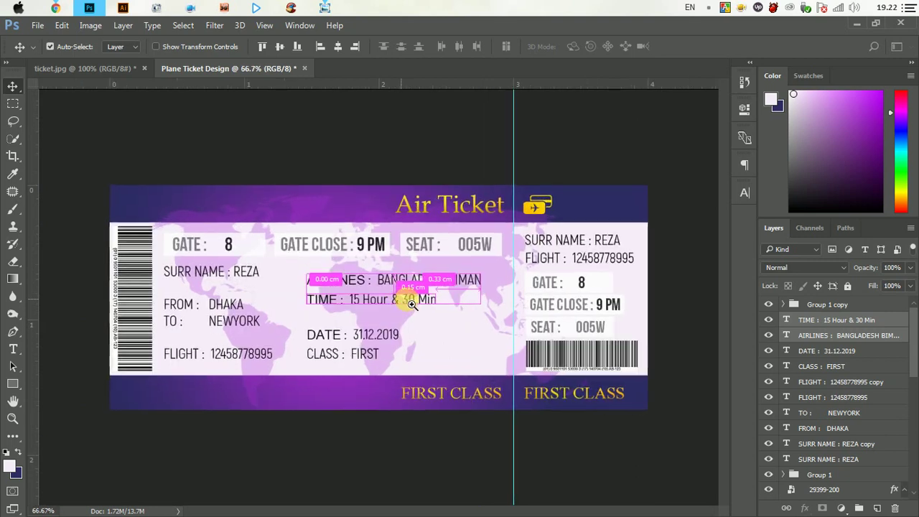